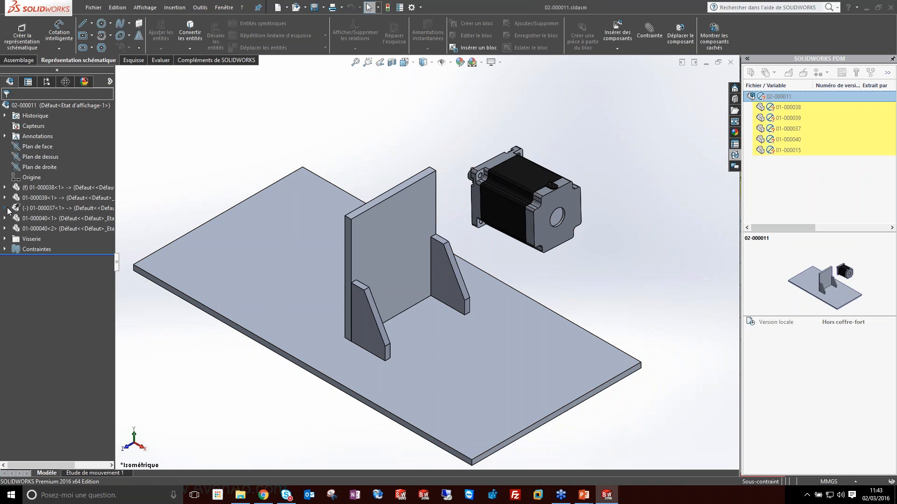
# Step: Open the motor component 01-000037 from the assembly as a separate part
pyautogui.rightClick(57, 208)
pyautogui.click(59, 152)
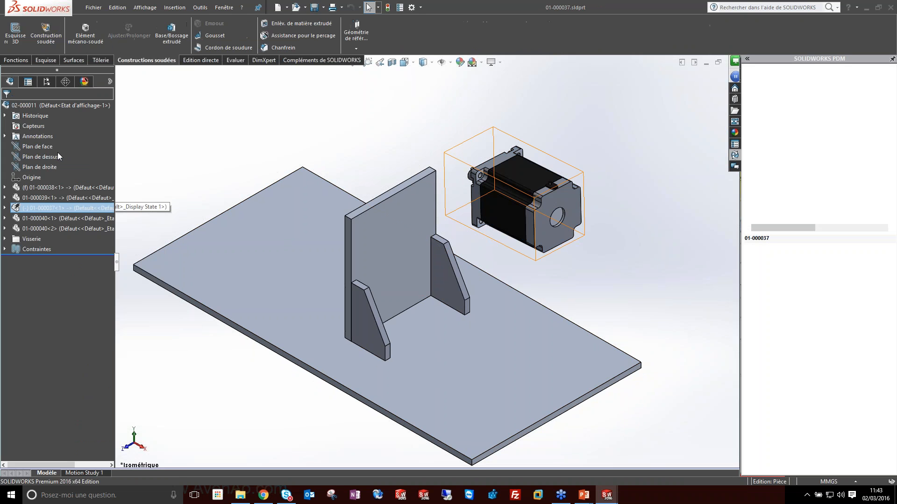
pyautogui.scroll(-1, 105, 225)
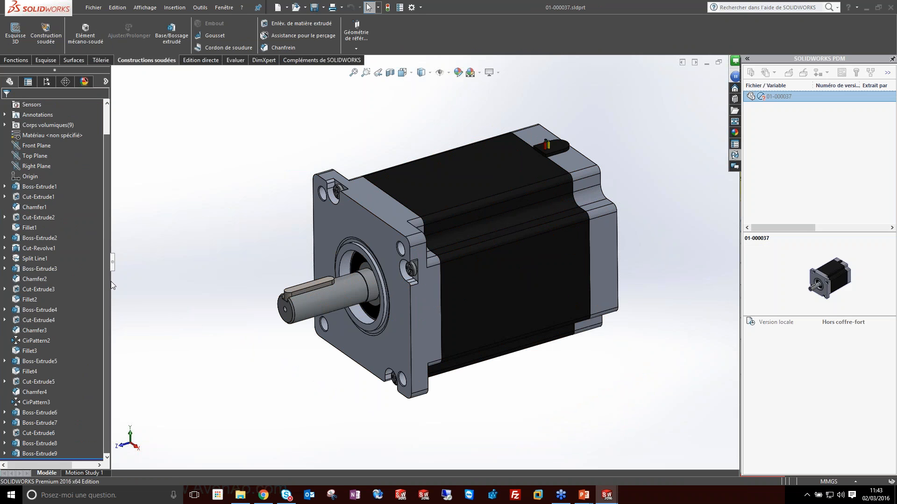
pyautogui.scroll(1, 107, 186)
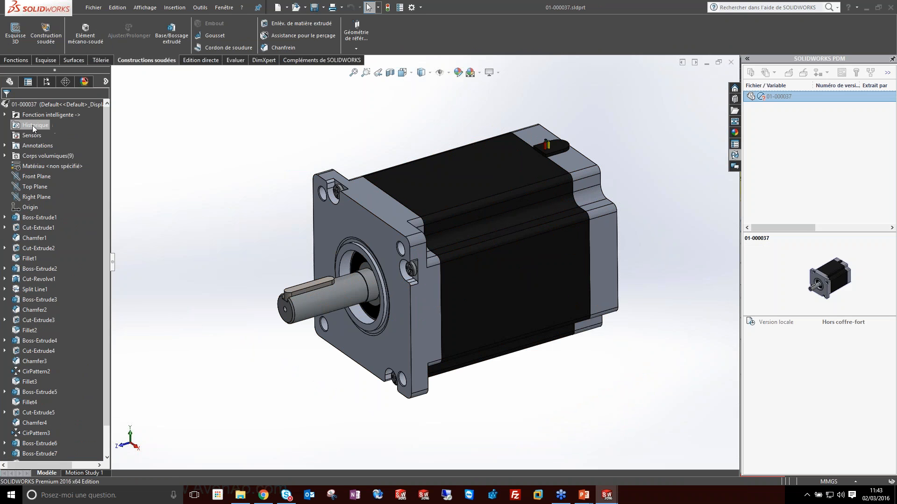
# Step: Delete the smart feature (Fonction intelligente) and its dependent items from the motor part
pyautogui.click(5, 115)
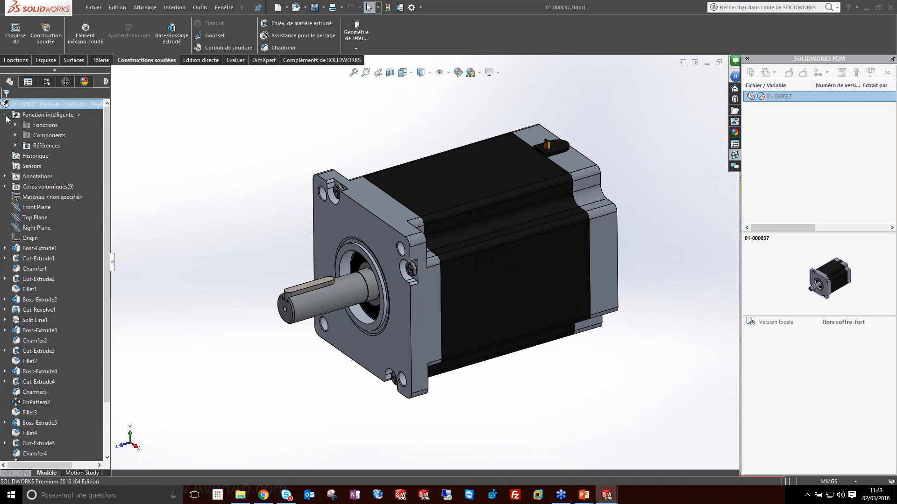
pyautogui.rightClick(48, 117)
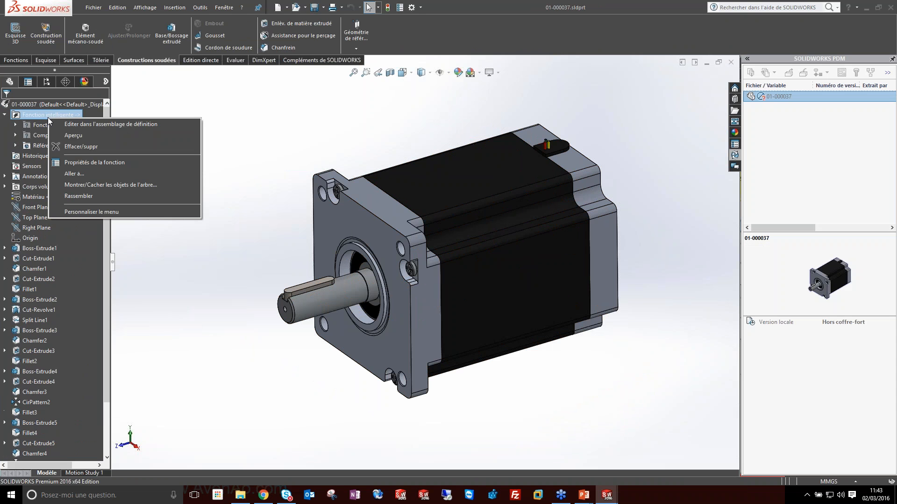
pyautogui.click(87, 151)
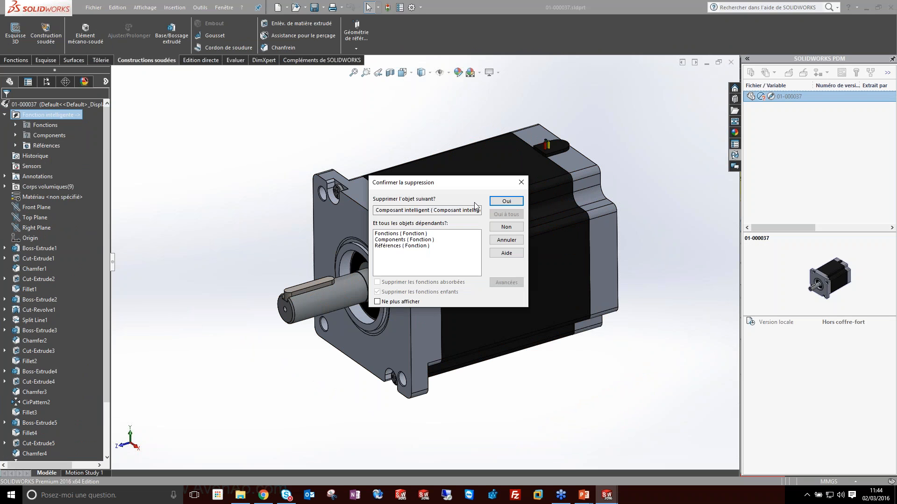
pyautogui.click(506, 204)
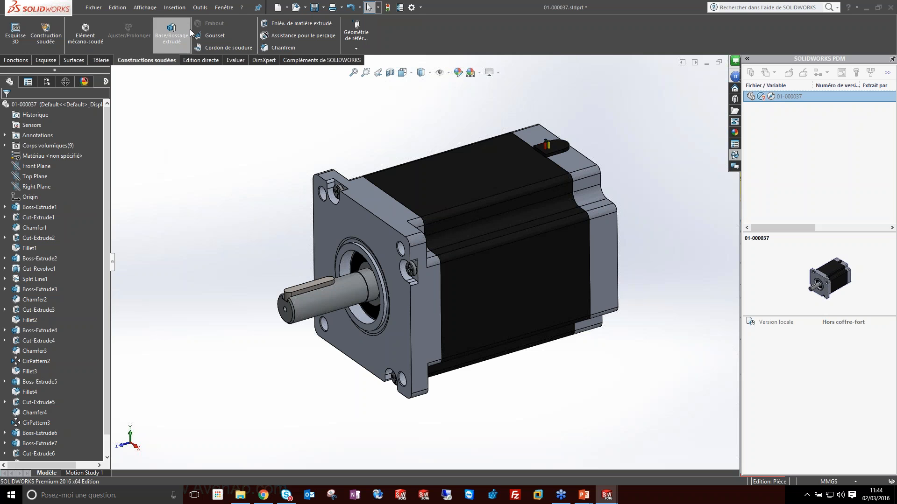
# Step: Tile the motor part and assembly windows horizontally, and rebuild the assembly 02-000011
pyautogui.click(224, 8)
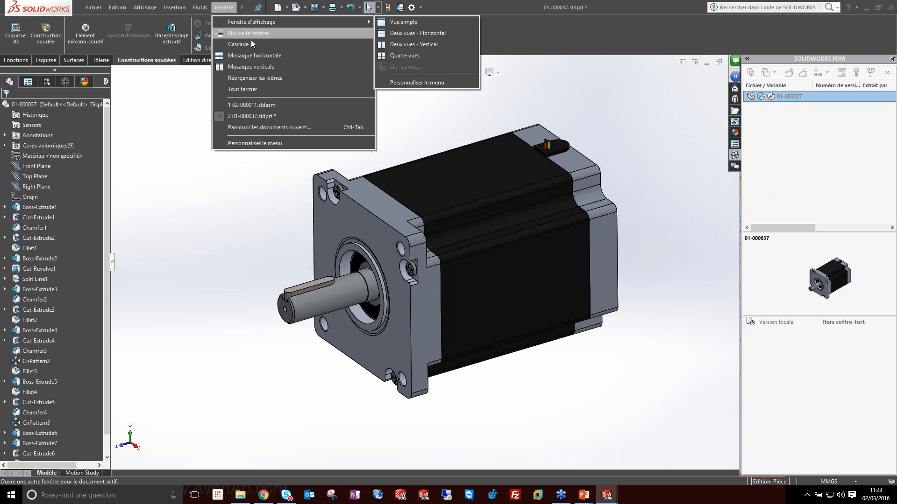
pyautogui.click(252, 55)
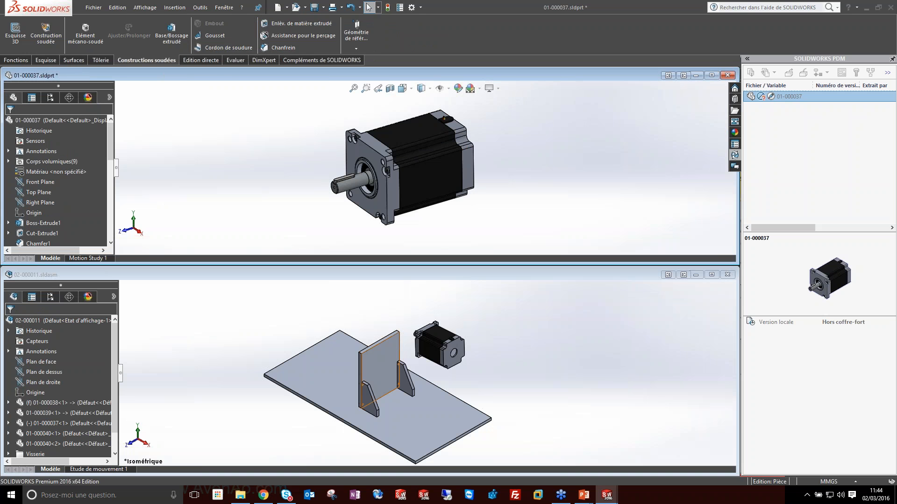
pyautogui.click(374, 376)
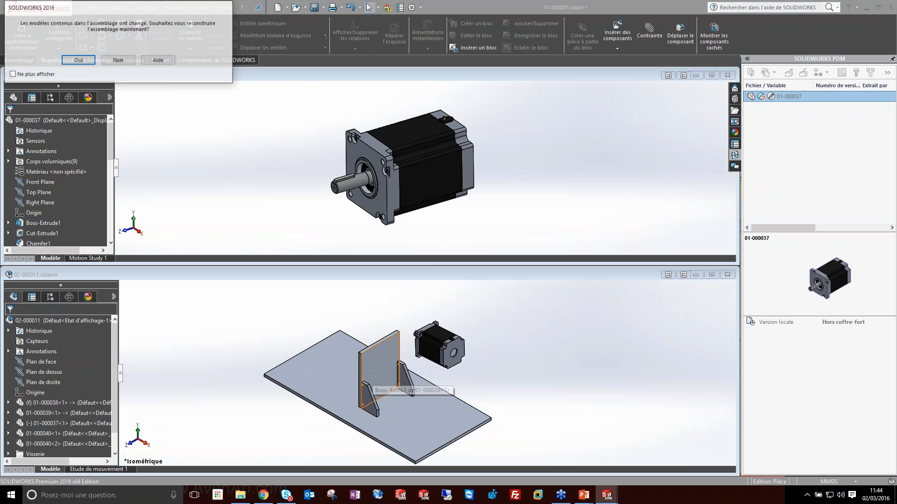
pyautogui.click(78, 61)
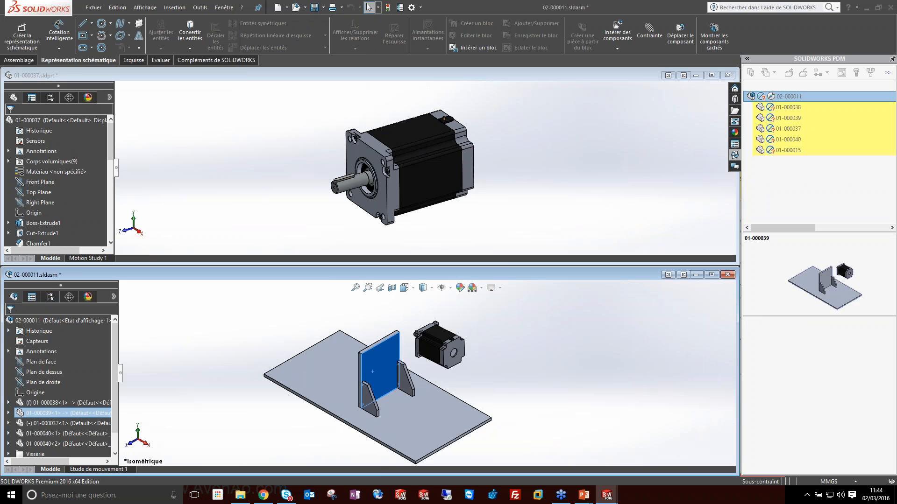
# Step: Open the upright plate 01-000039 from the assembly to examine its whole shape and holes, and close it again
pyautogui.rightClick(383, 362)
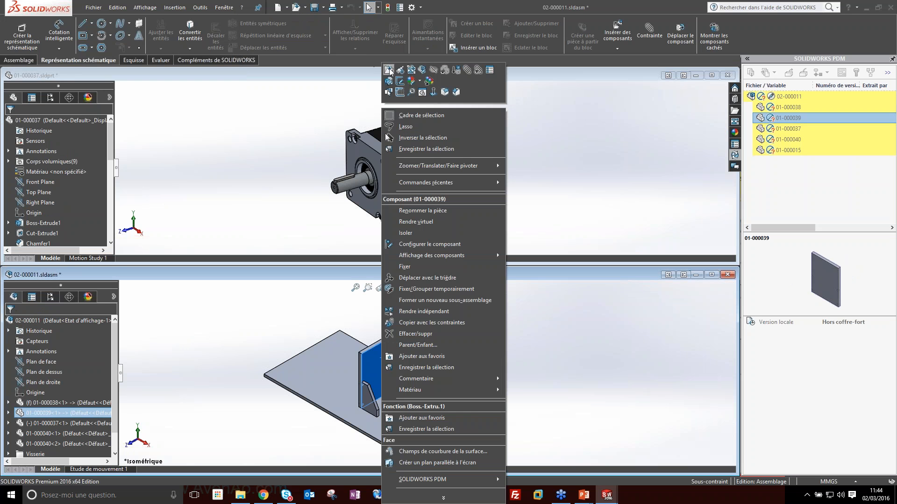
pyautogui.click(499, 226)
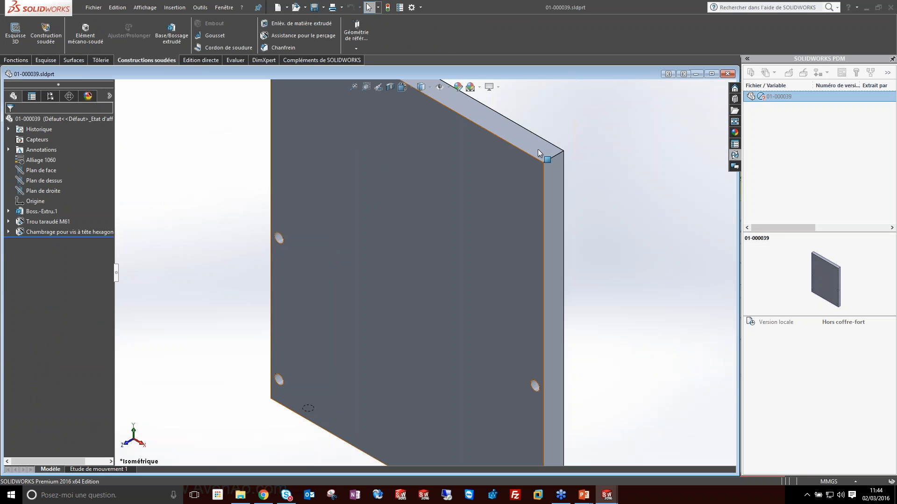
pyautogui.press('f')
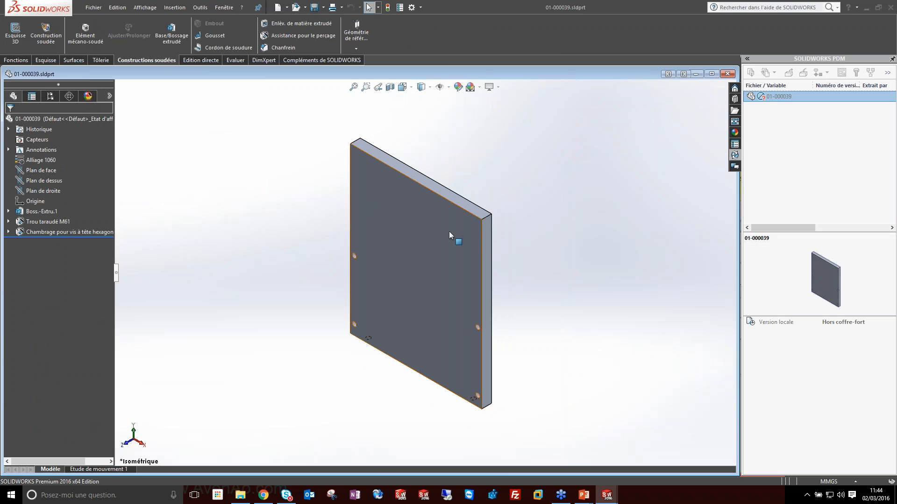
pyautogui.click(727, 74)
# Step: Measure the distance between the two vertical edges of the motor's front flange in part 01-000037
pyautogui.click(163, 129)
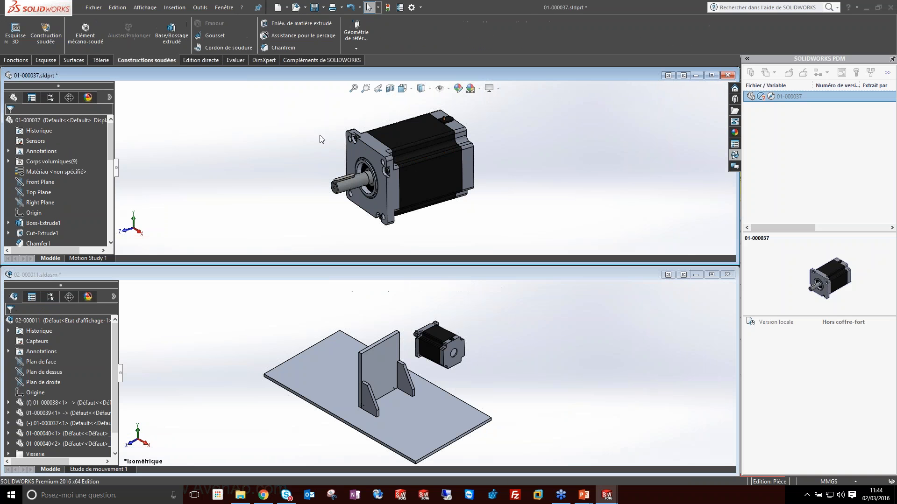
pyautogui.click(346, 150)
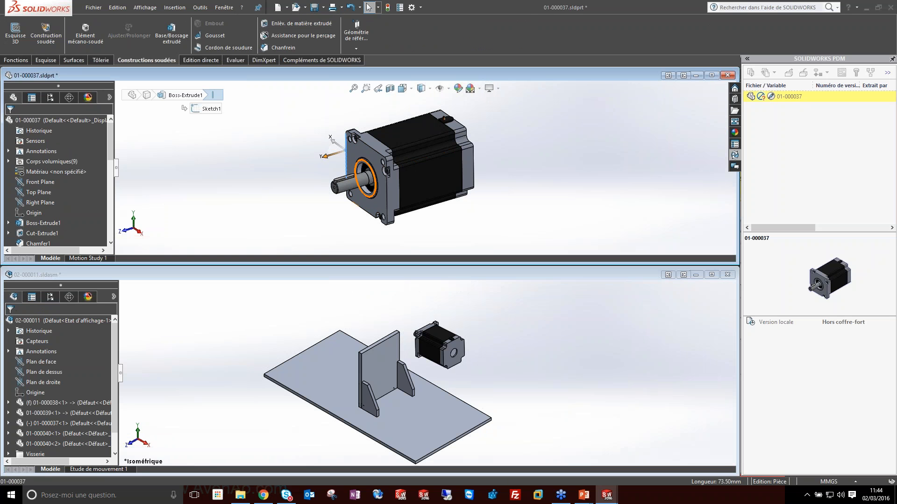
pyautogui.keyDown('ctrl'); pyautogui.click(386, 200); pyautogui.keyUp('ctrl')
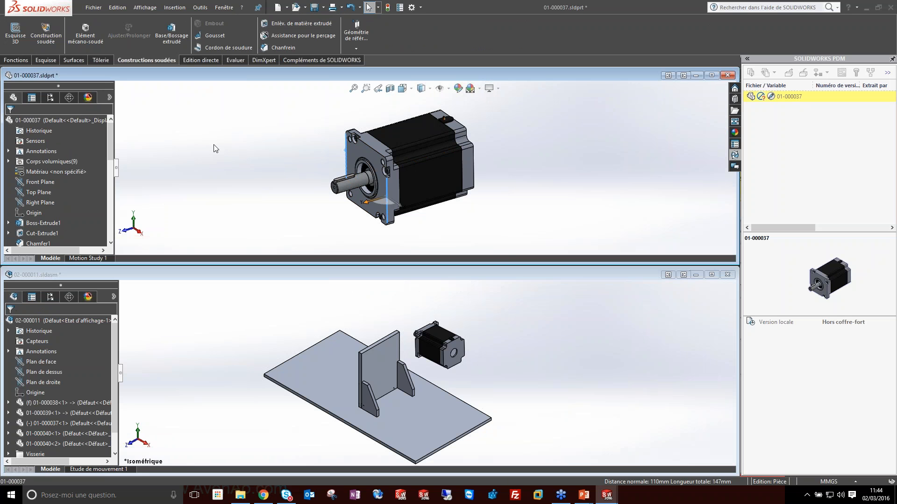
# Step: Create a new part and start a sketch on the front plane (Plan de face)
pyautogui.click(278, 7)
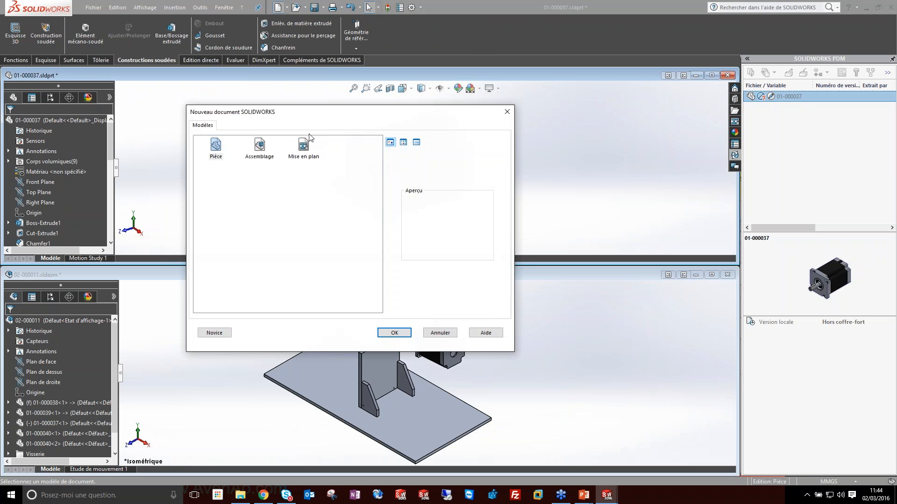
pyautogui.click(395, 332)
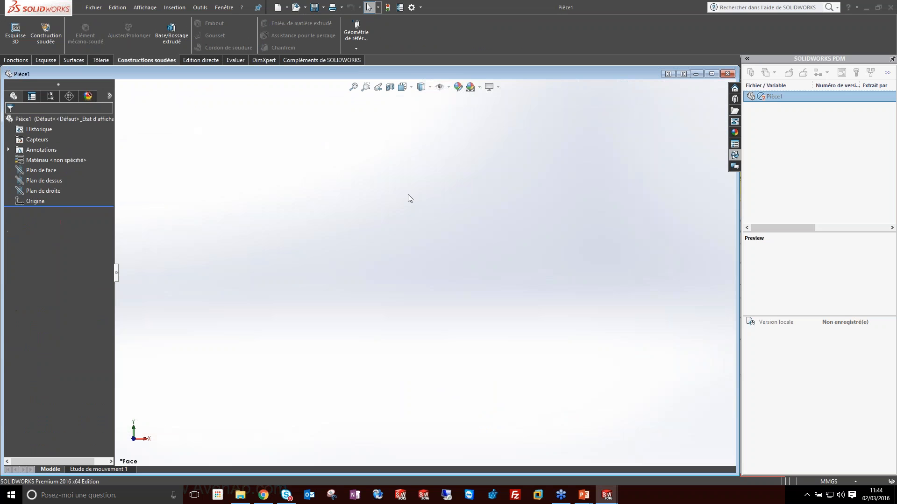
pyautogui.click(35, 169)
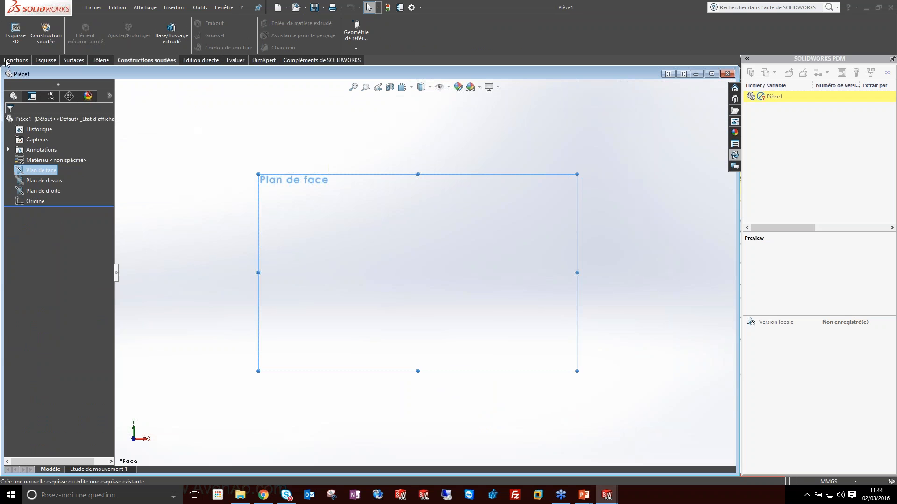
pyautogui.click(46, 60)
pyautogui.click(15, 32)
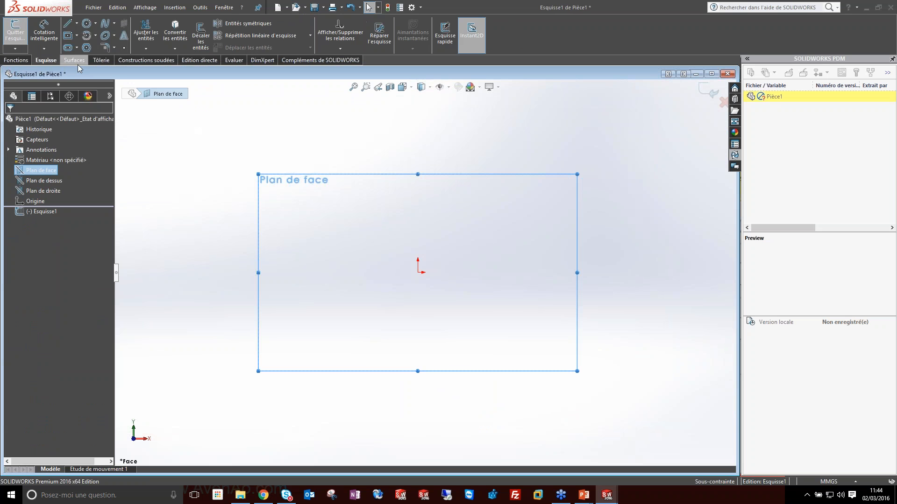
pyautogui.click(68, 36)
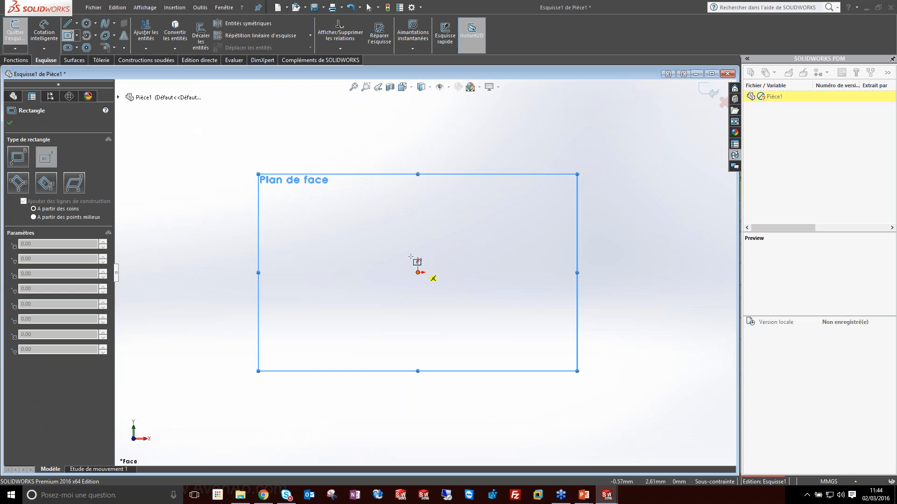
pyautogui.click(418, 273)
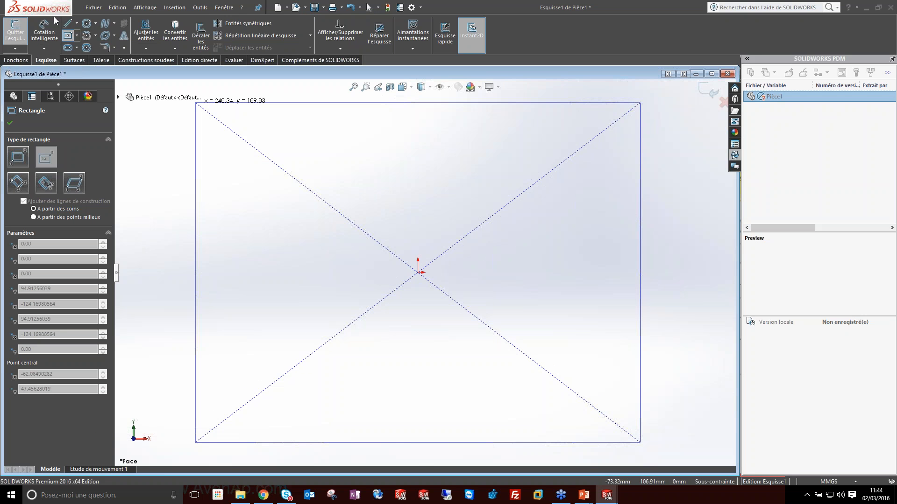
pyautogui.click(44, 32)
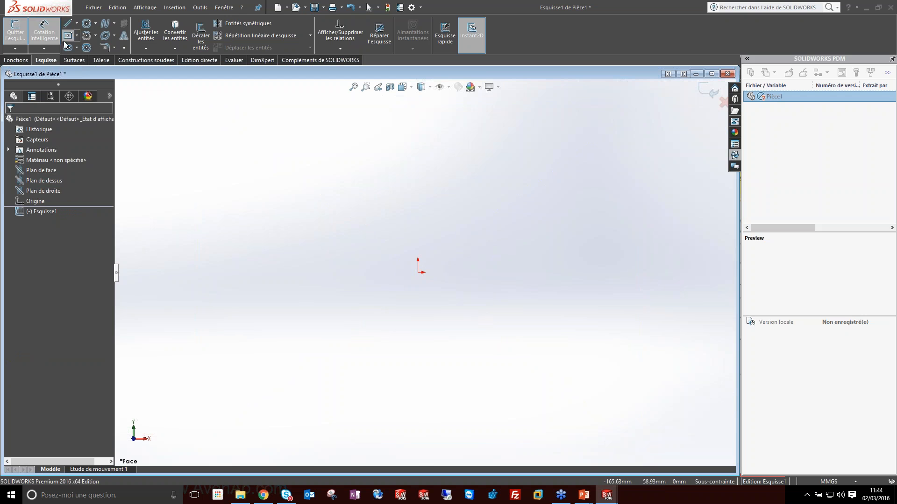
pyautogui.scroll(-7, 416, 238)
pyautogui.scroll(5, 402, 231)
pyautogui.scroll(2, 402, 234)
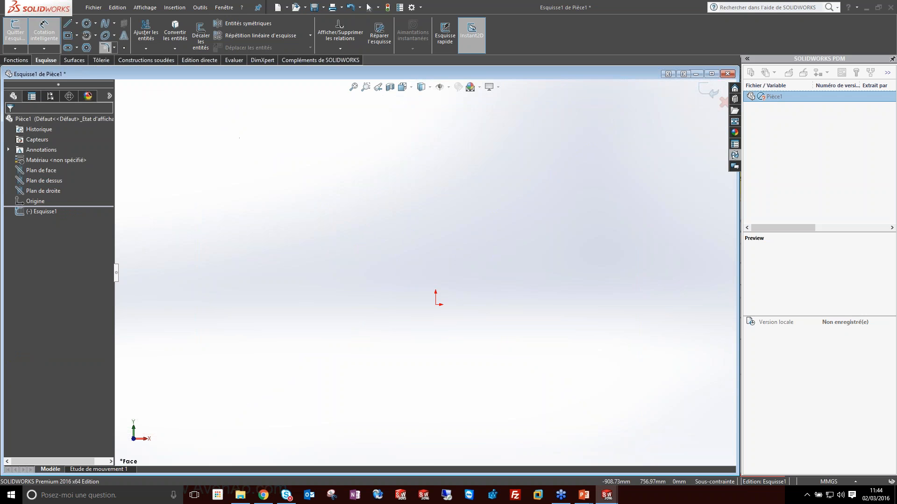
# Step: Sketch a centre rectangle on the origin, about 1463 mm wide and 1216 mm high
pyautogui.click(68, 35)
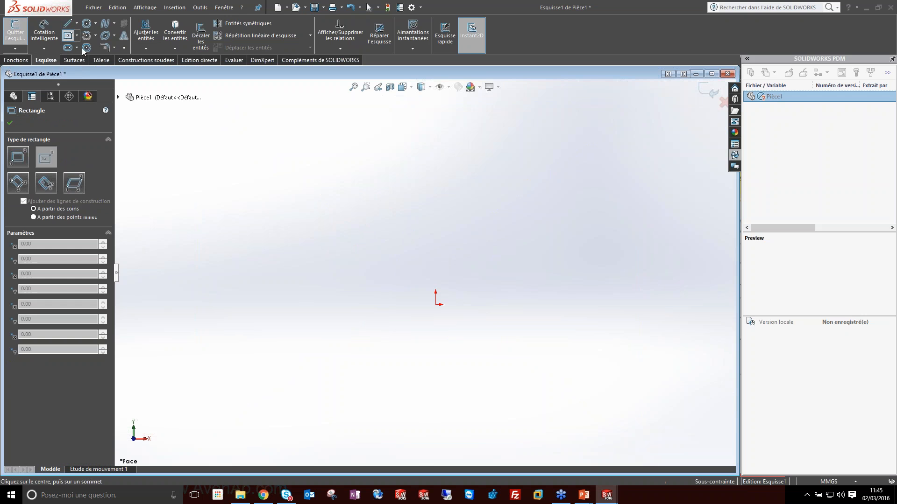
pyautogui.click(436, 304)
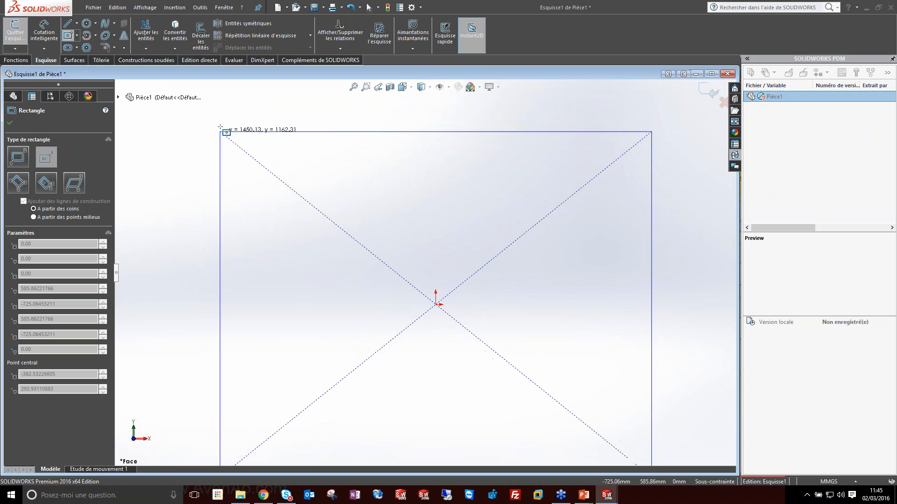
pyautogui.click(218, 124)
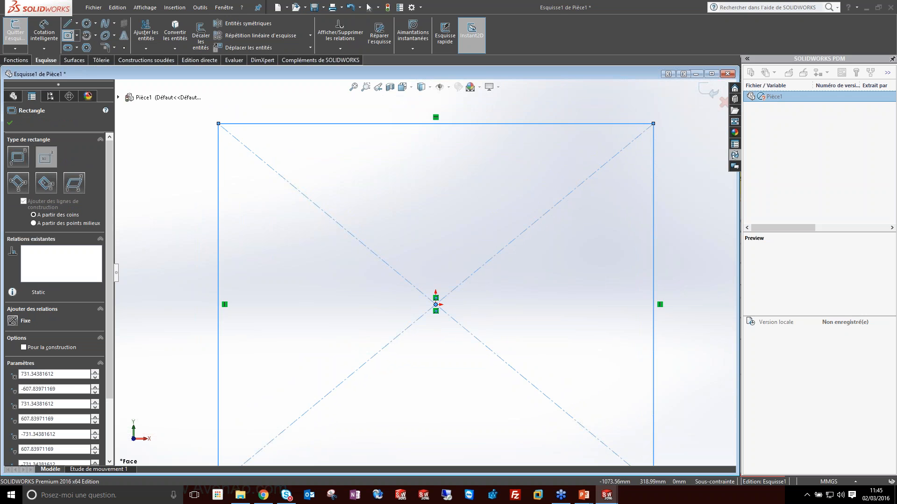
pyautogui.click(11, 123)
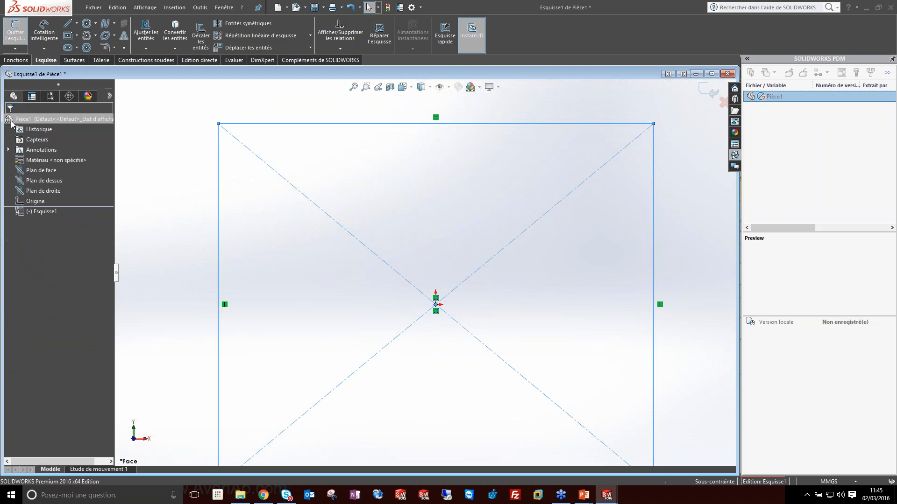
# Step: Dimension the rectangle's top edge to 200 mm
pyautogui.click(43, 31)
pyautogui.click(335, 125)
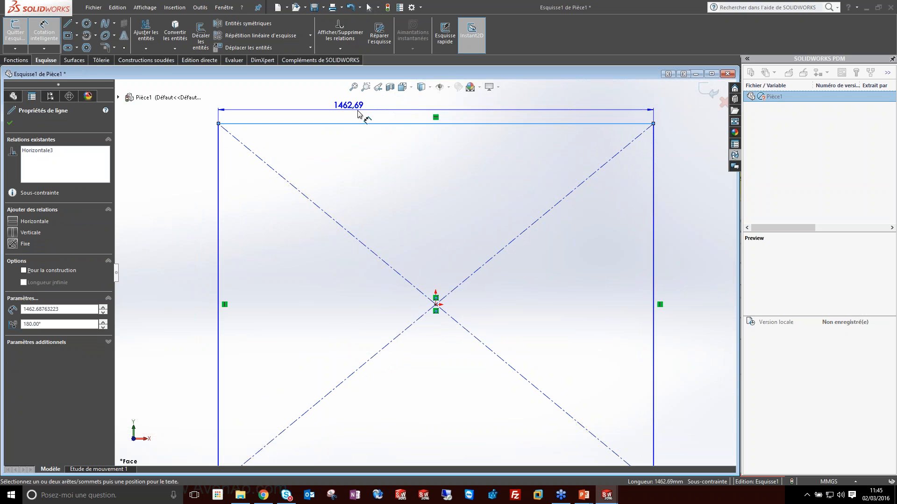
pyautogui.click(440, 110)
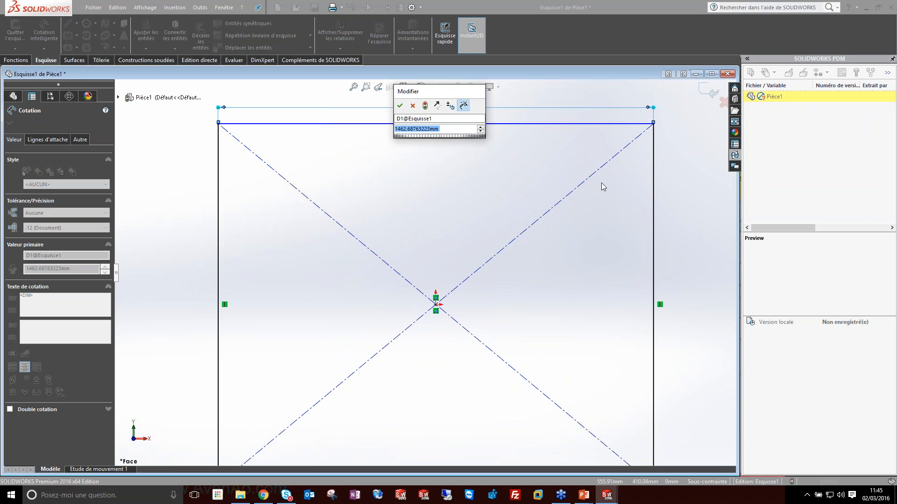
pyautogui.write('2000')
pyautogui.press('Return')
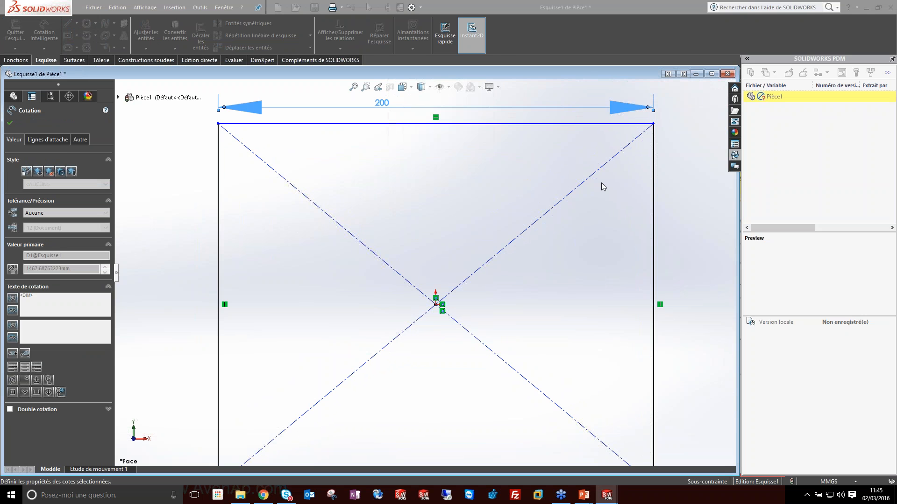
pyautogui.press('Escape')
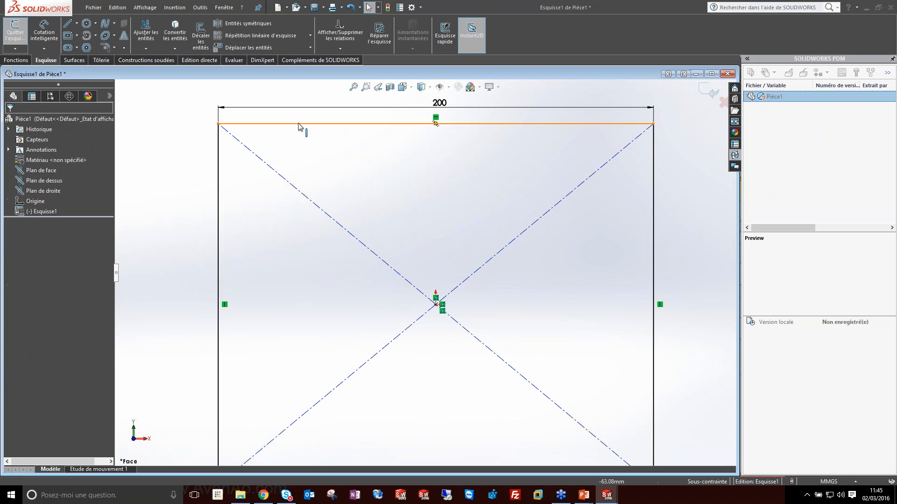
# Step: Make the rectangle's top and left edges equal in length
pyautogui.click(301, 125)
pyautogui.keyDown('ctrl'); pyautogui.click(217, 239); pyautogui.keyUp('ctrl')
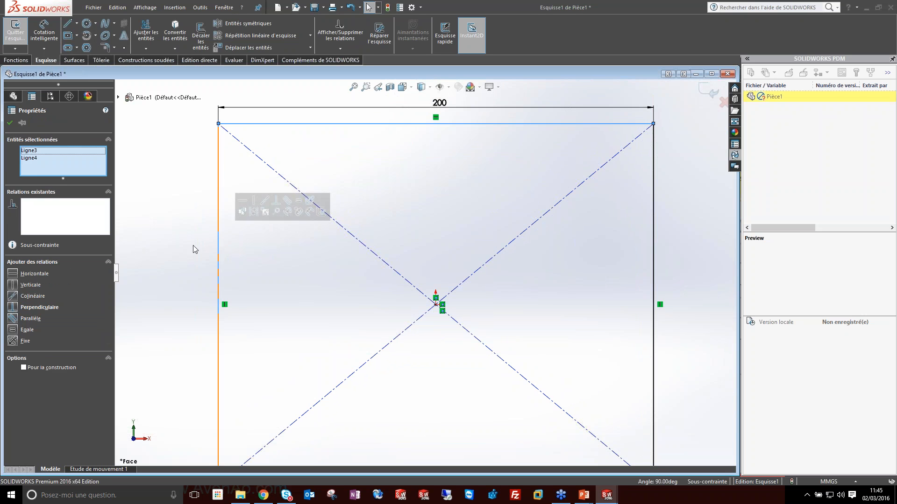
pyautogui.click(18, 330)
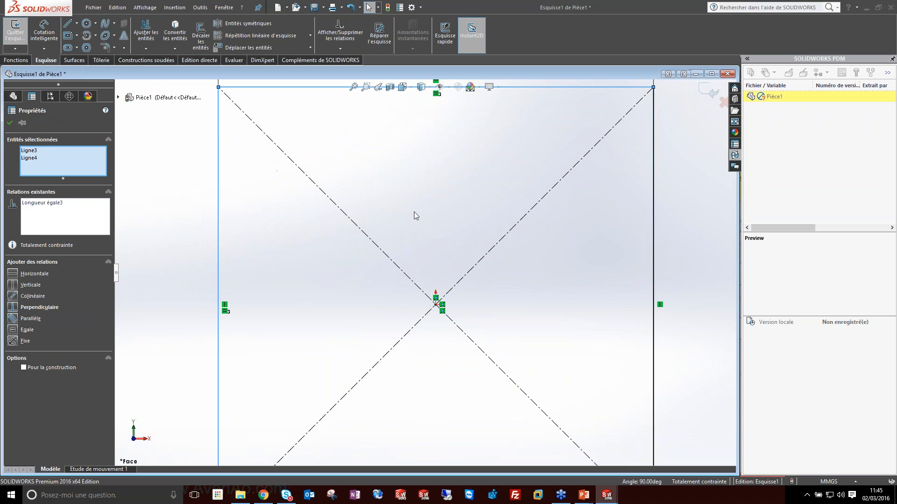
# Step: Extrude the square sketch 10 mm and save the part as Pièce Type
pyautogui.click(709, 92)
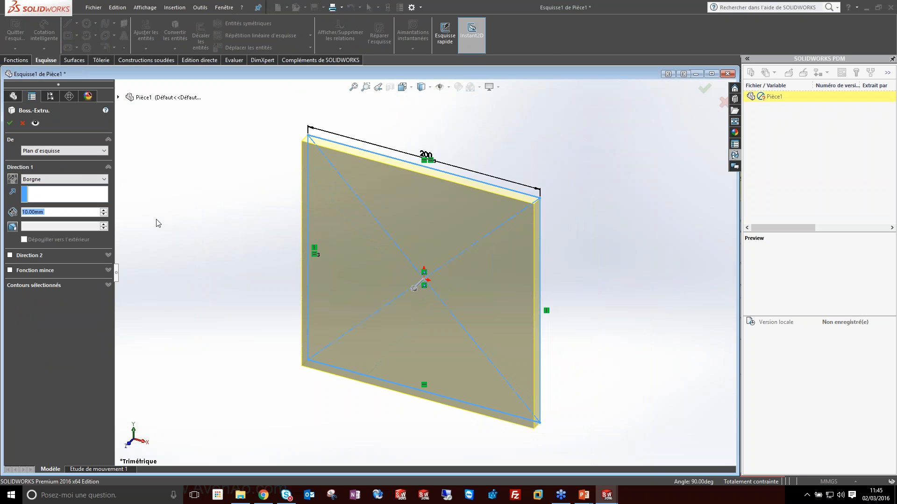
pyautogui.click(701, 88)
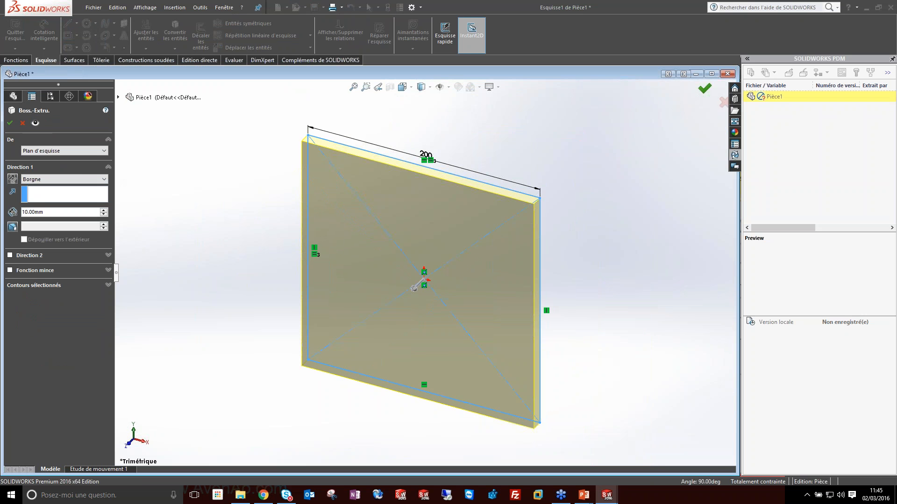
pyautogui.click(94, 7)
pyautogui.click(114, 108)
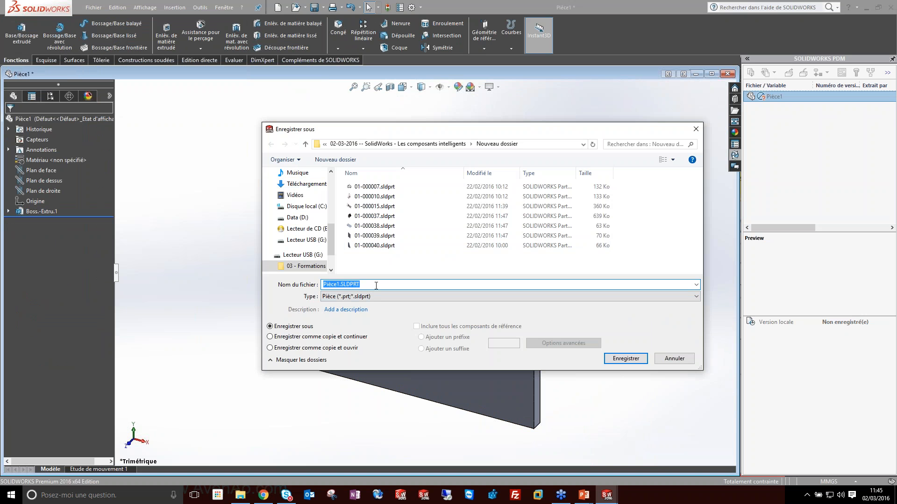
pyautogui.write('Pièce Type')
pyautogui.click(640, 364)
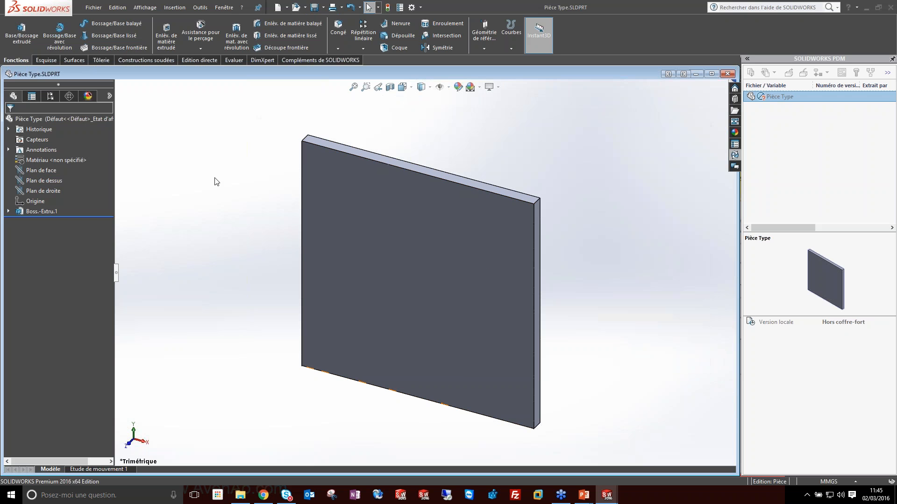
# Step: Create an assembly from the part using the Assemblage template and place Pièce Type fixed at the origin
pyautogui.click(88, 10)
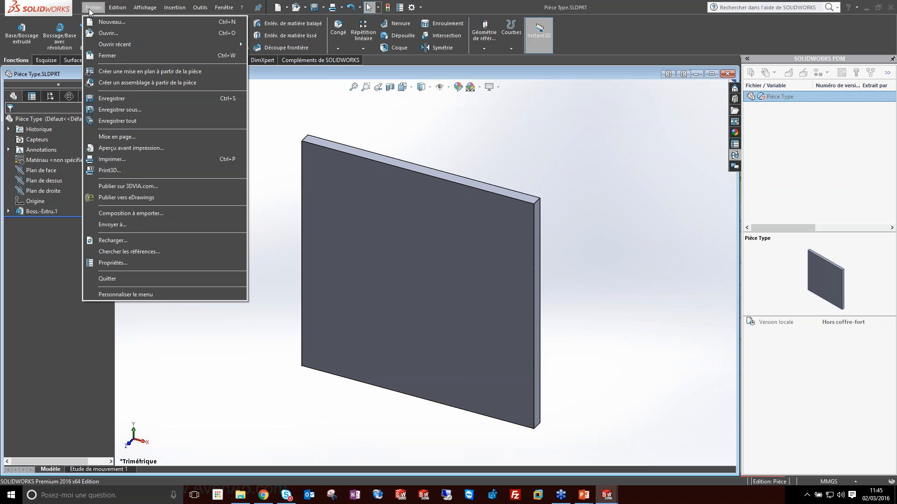
pyautogui.click(124, 83)
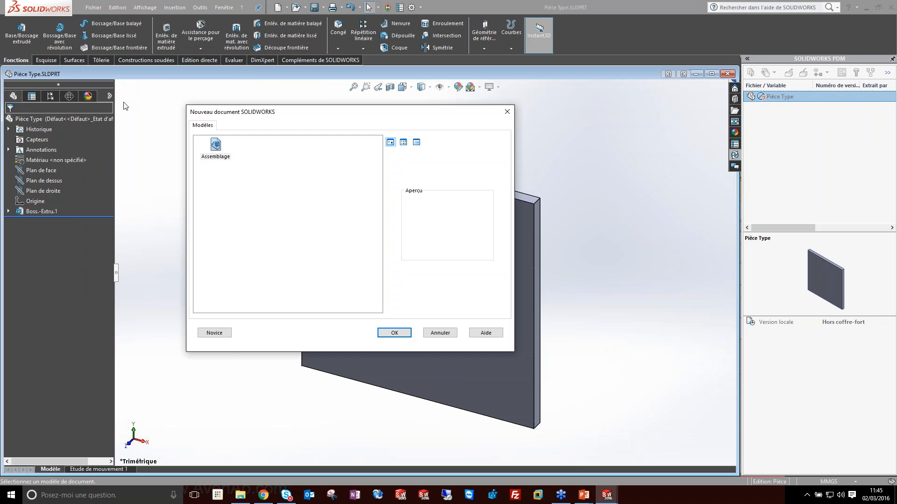
pyautogui.click(395, 333)
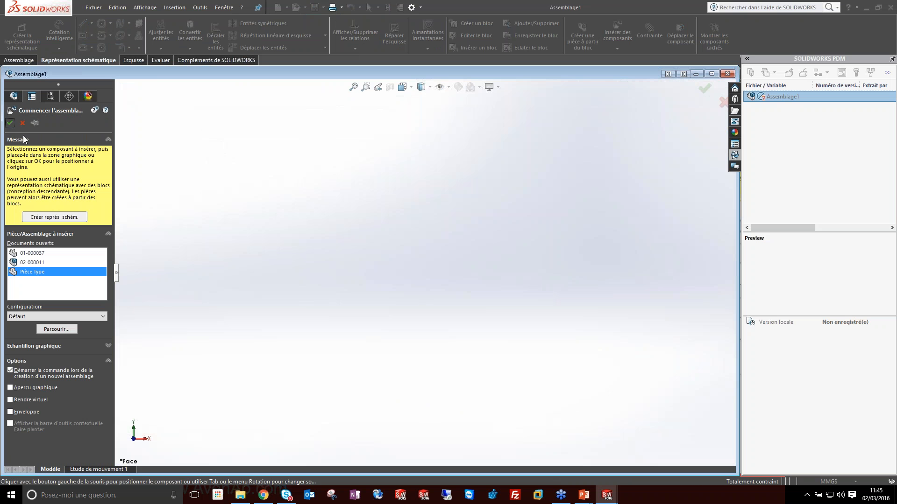
pyautogui.click(315, 229)
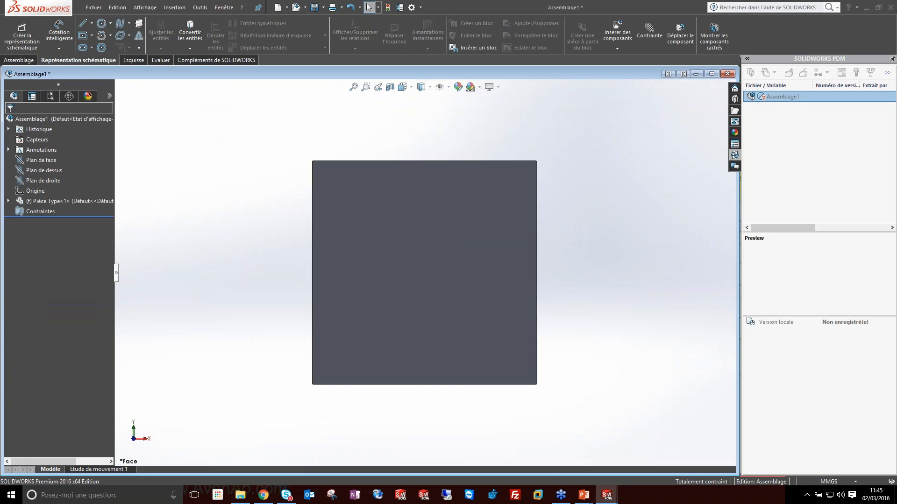
# Step: Insert the motor 01-000037 into the assembly beside the plate
pyautogui.scroll(3, 537, 217)
pyautogui.scroll(-1, 537, 218)
pyautogui.moveTo(511, 226); pyautogui.dragTo(458, 276, button='middle')
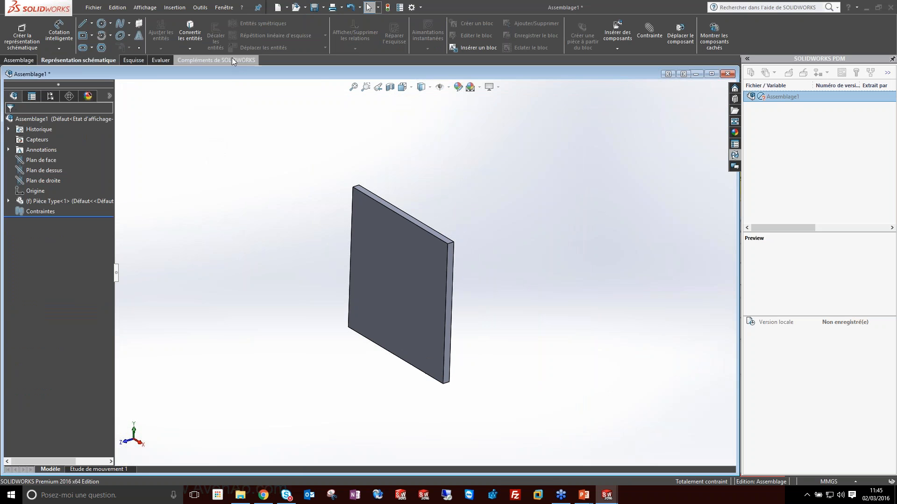
pyautogui.click(174, 7)
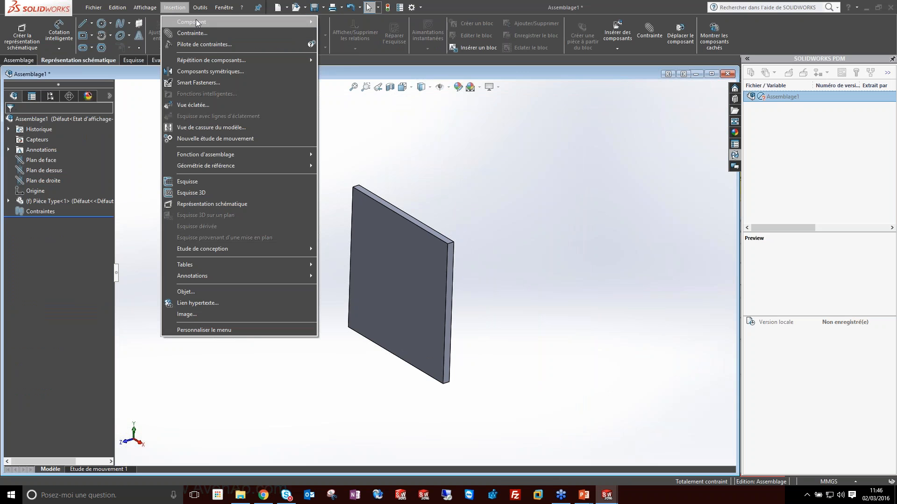
pyautogui.moveTo(196, 22)
pyautogui.click(369, 23)
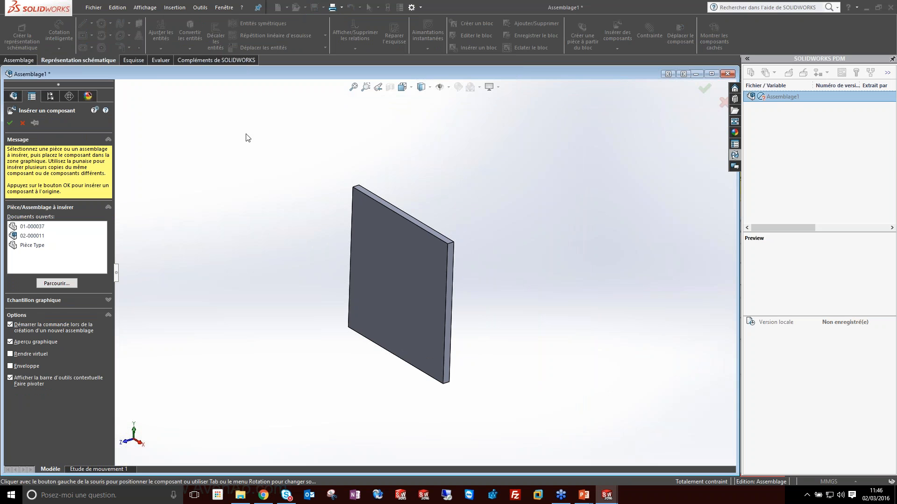
pyautogui.click(41, 228)
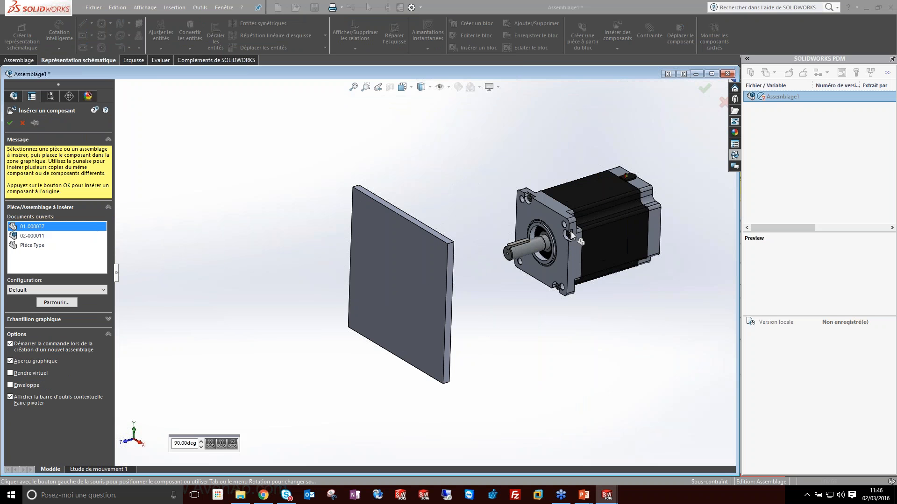
pyautogui.click(544, 346)
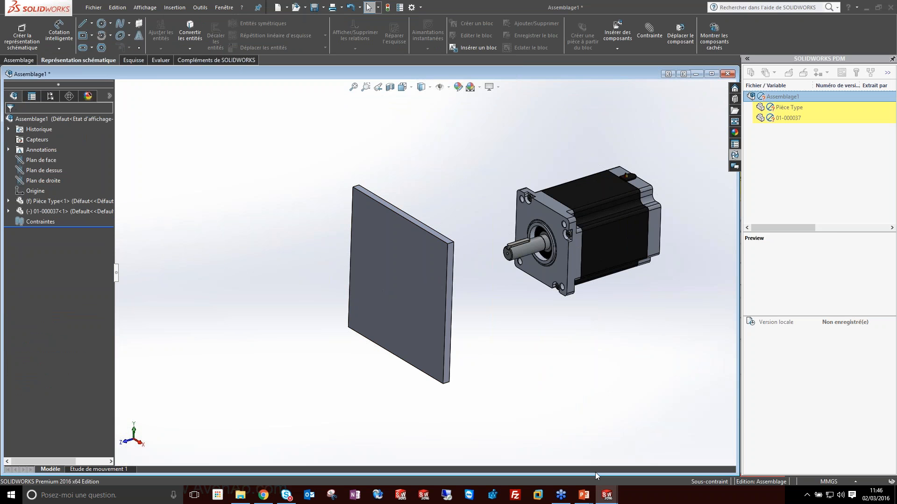
# Step: Mate the front face of the motor's flange coincident with the back face of the plate
pyautogui.moveTo(583, 497)
pyautogui.click(538, 214)
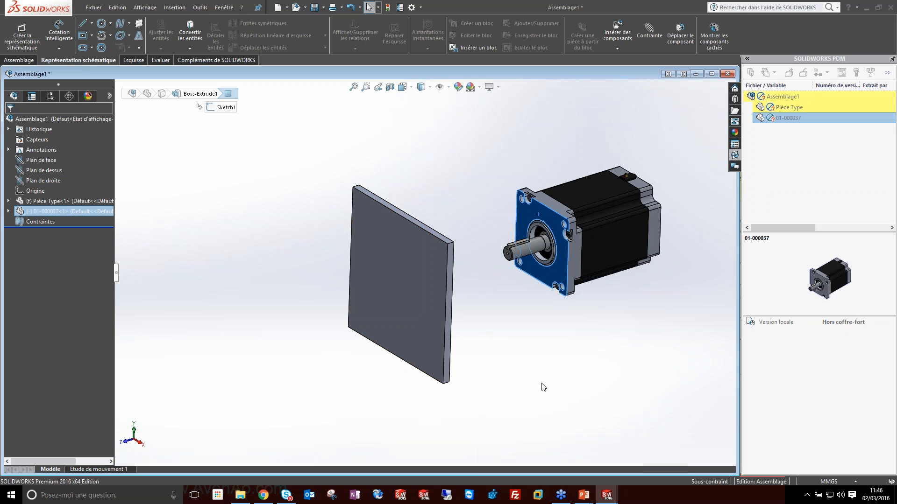
pyautogui.moveTo(538, 214); pyautogui.dragTo(470, 383, button='middle')
pyautogui.keyDown('ctrl'); pyautogui.click(475, 324); pyautogui.keyUp('ctrl')
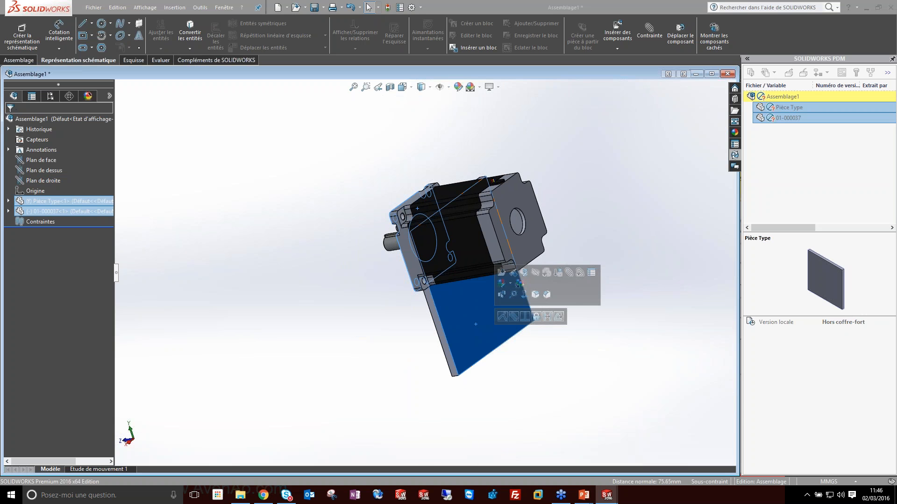
pyautogui.click(523, 315)
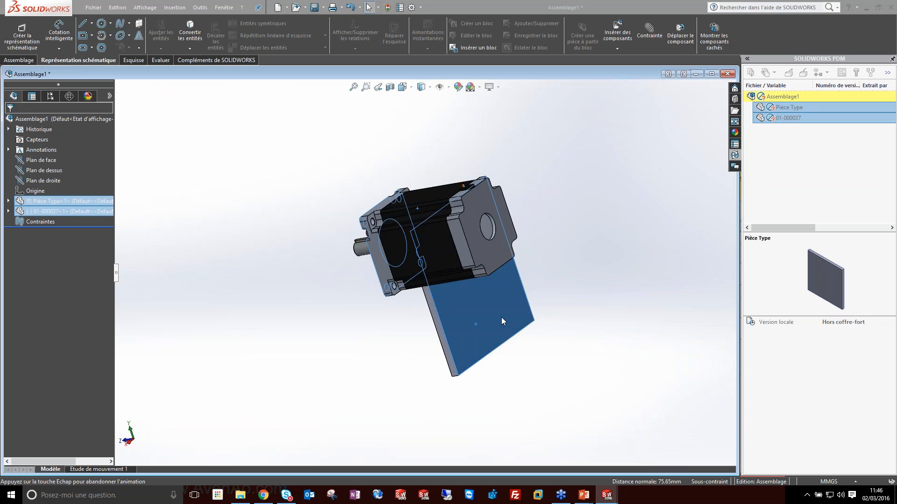
# Step: Add a 20 mm distance mate between the top faces of the motor flange and the plate, with its direction flipped
pyautogui.scroll(-4, 401, 205)
pyautogui.middleClick(401, 206)
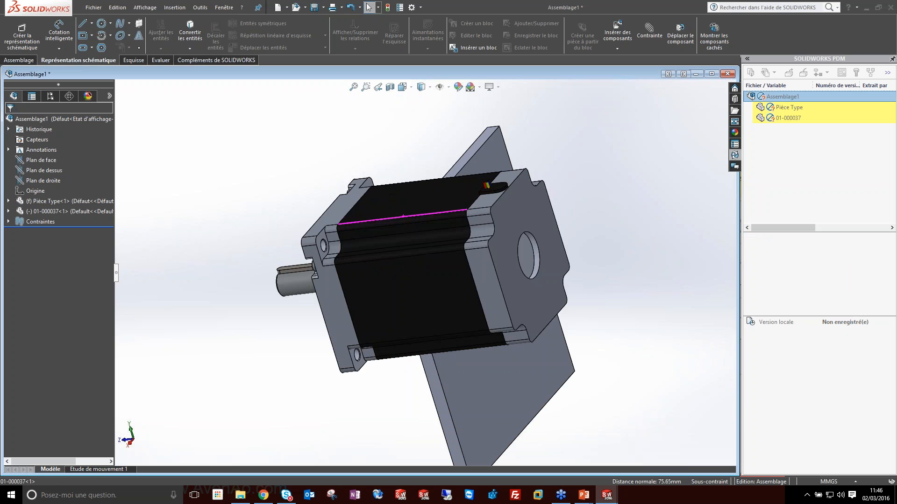
pyautogui.moveTo(401, 206); pyautogui.dragTo(383, 216, button='middle')
pyautogui.click(316, 186)
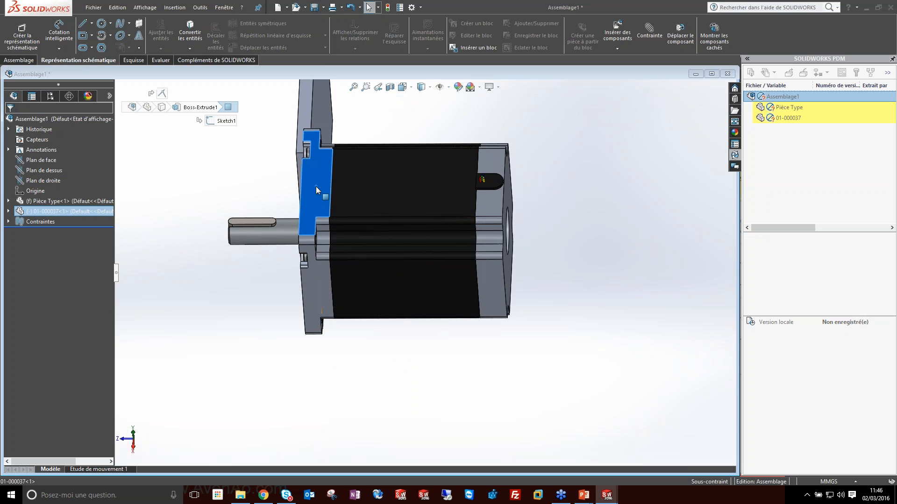
pyautogui.keyDown('ctrl'); pyautogui.click(305, 105); pyautogui.keyUp('ctrl')
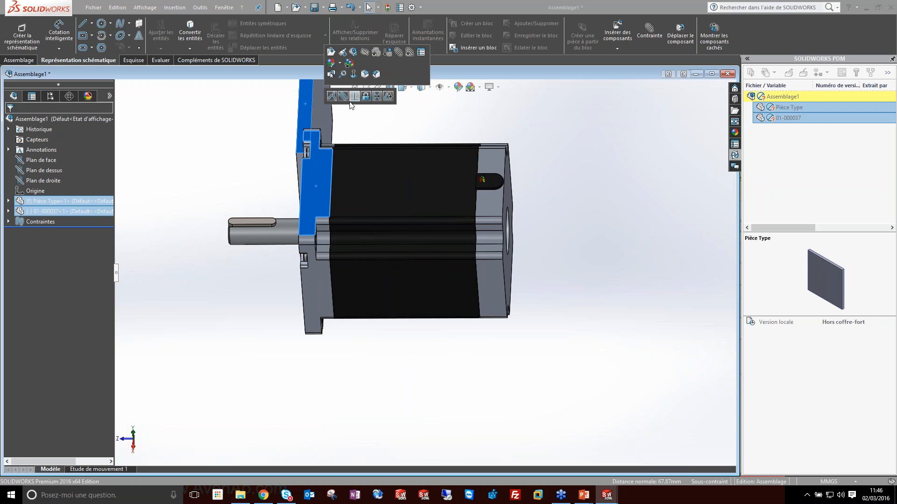
pyautogui.click(377, 96)
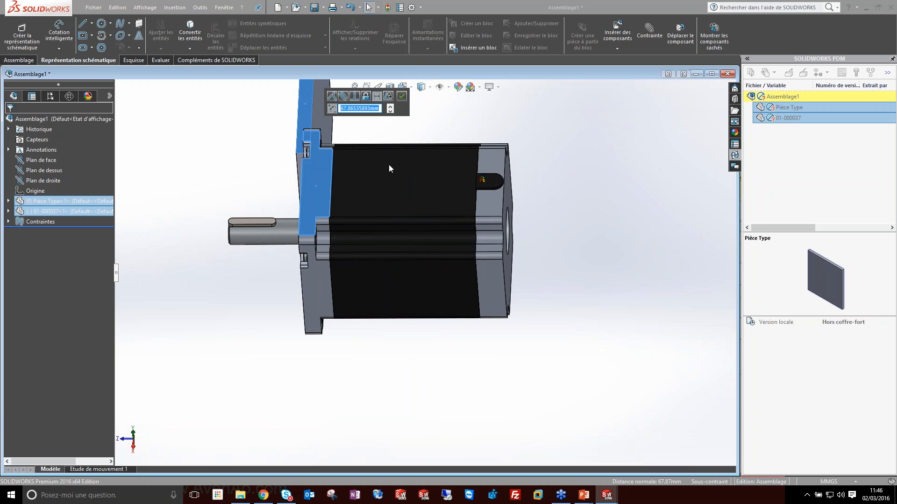
pyautogui.write('20')
pyautogui.press('Return')
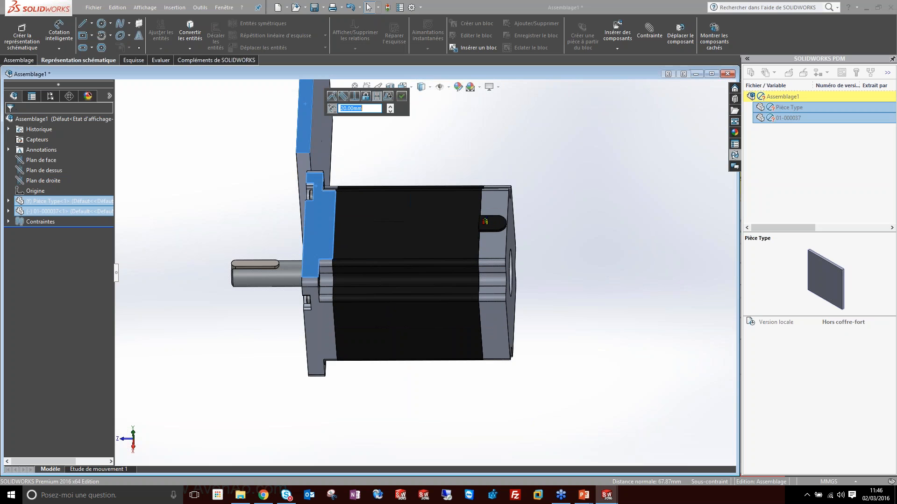
pyautogui.click(333, 111)
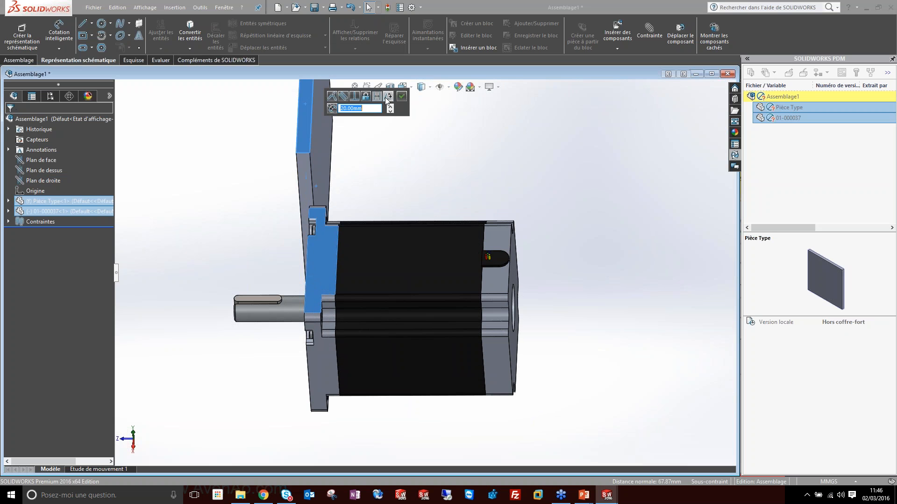
pyautogui.click(402, 96)
# Step: Add a 20 mm distance mate between the left side faces of the motor flange and the plate
pyautogui.scroll(2, 419, 299)
pyautogui.moveTo(417, 275); pyautogui.dragTo(364, 320, button='middle')
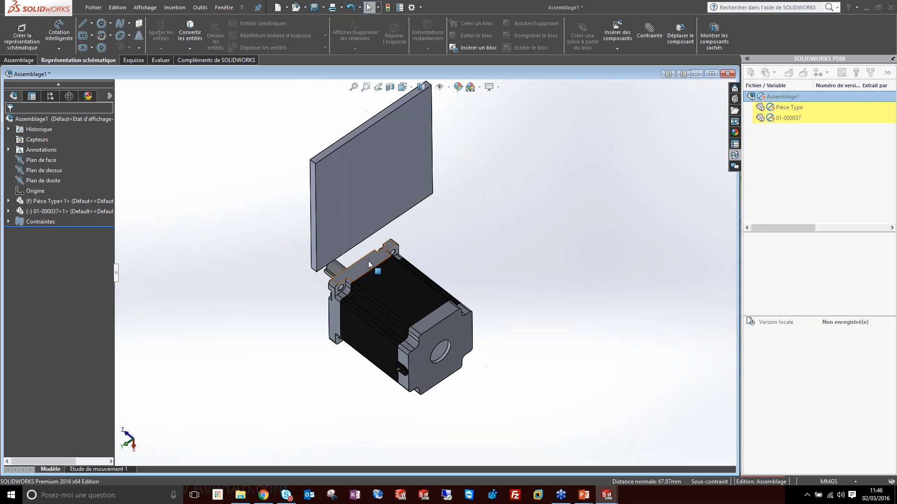
pyautogui.click(369, 265)
pyautogui.keyDown('ctrl'); pyautogui.click(352, 136); pyautogui.keyUp('ctrl')
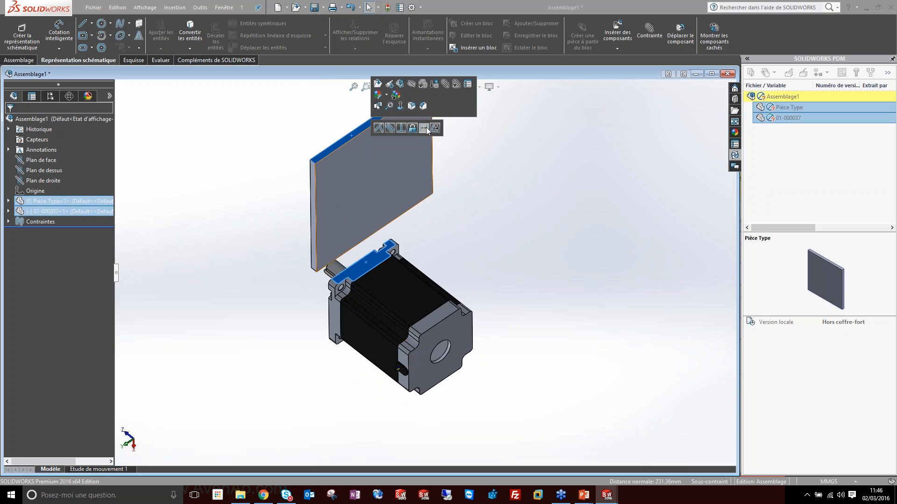
pyautogui.click(426, 127)
pyautogui.write('20')
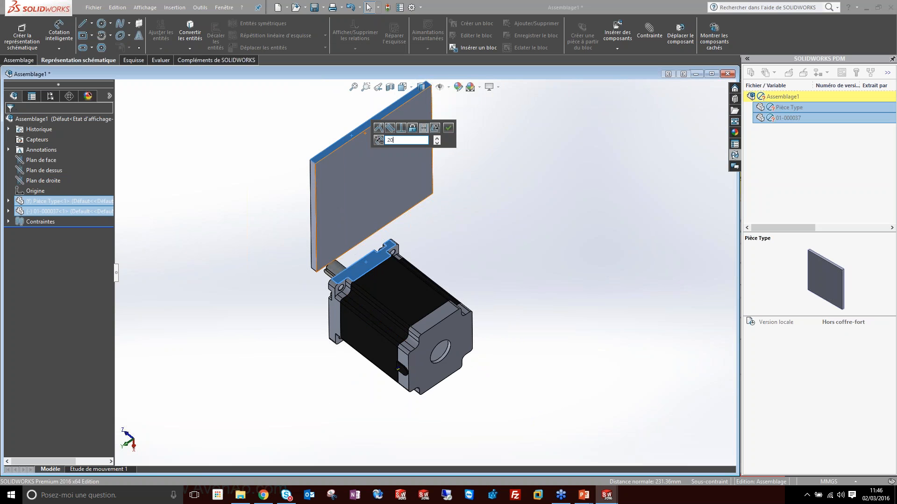
pyautogui.press('Return')
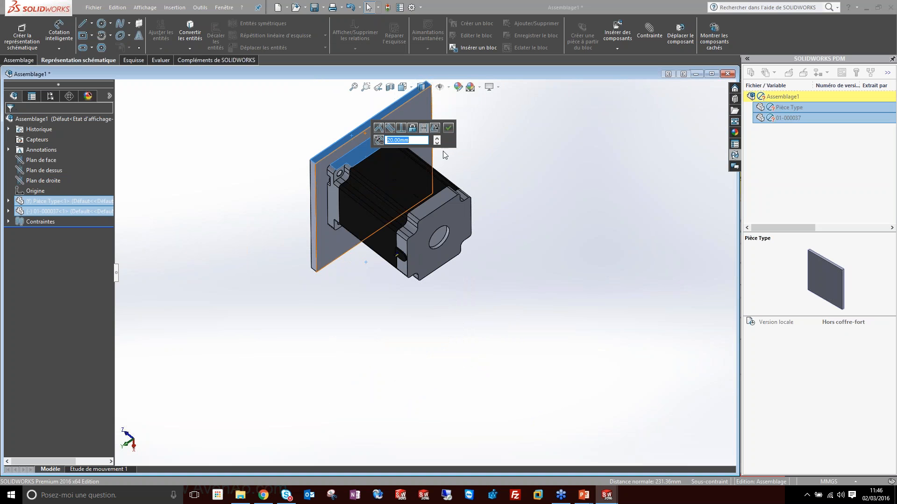
pyautogui.click(448, 129)
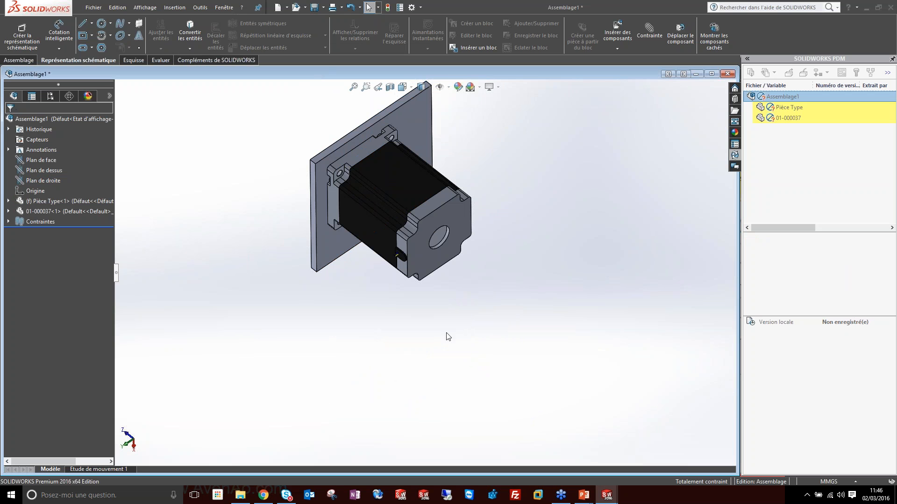
# Step: Open the plate's extrusion for in-context editing, saving the assembly as Asm de definition with all components, and close the feature without changes
pyautogui.moveTo(457, 282); pyautogui.dragTo(474, 200, button='middle')
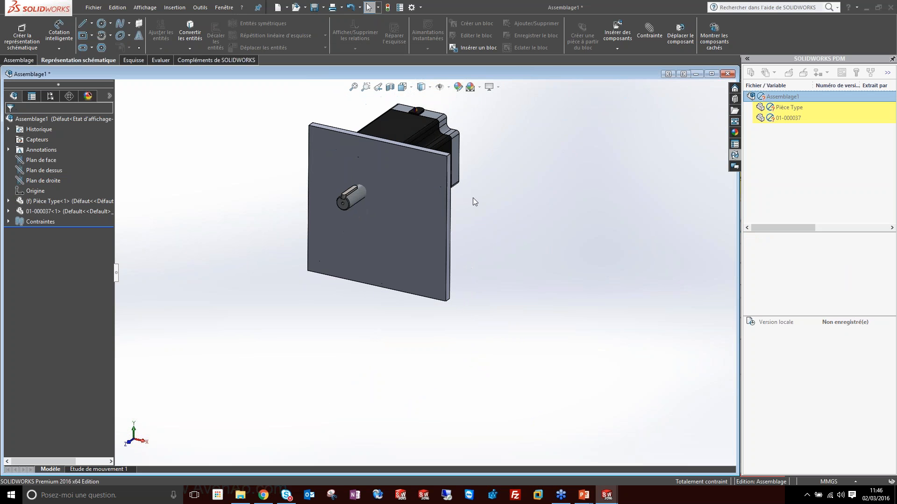
pyautogui.scroll(-3, 361, 164)
pyautogui.keyDown('ctrl'); pyautogui.moveTo(360, 164); pyautogui.dragTo(349, 309, button='middle'); pyautogui.keyUp('ctrl')
pyautogui.moveTo(365, 264); pyautogui.dragTo(365, 217, button='middle')
pyautogui.click(332, 230)
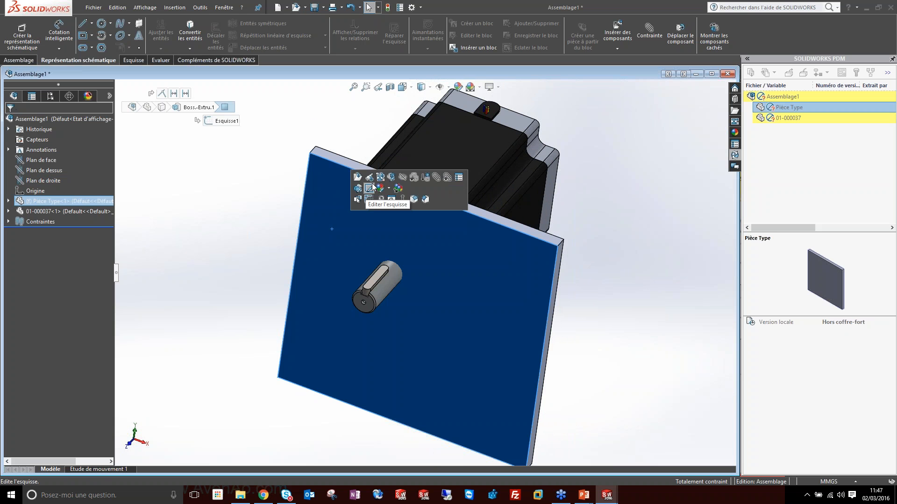
pyautogui.click(362, 193)
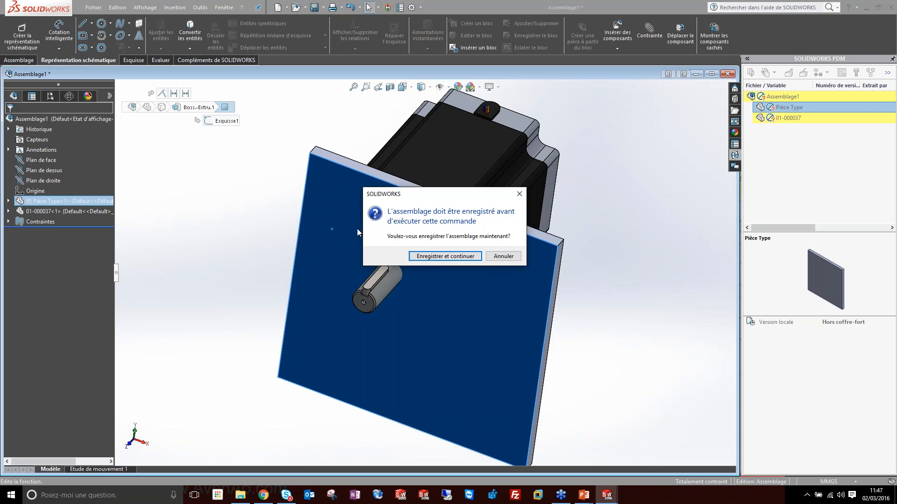
pyautogui.click(449, 256)
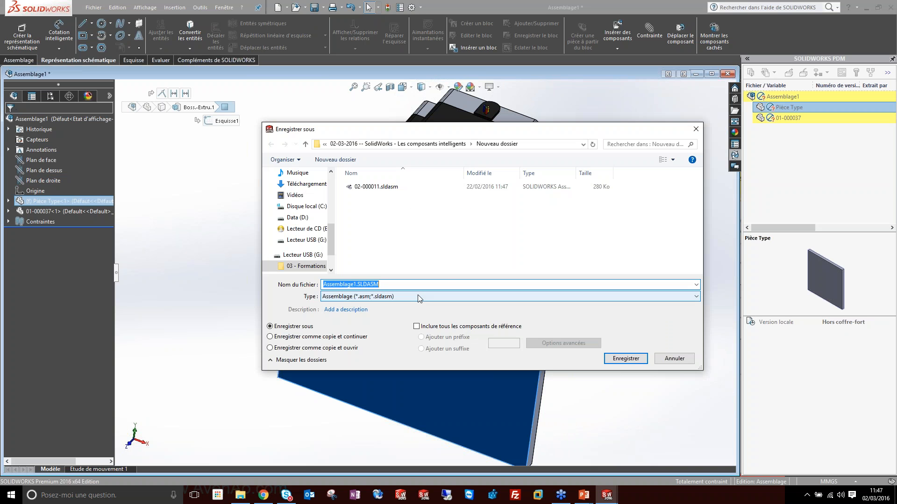
pyautogui.write('Asm de definition')
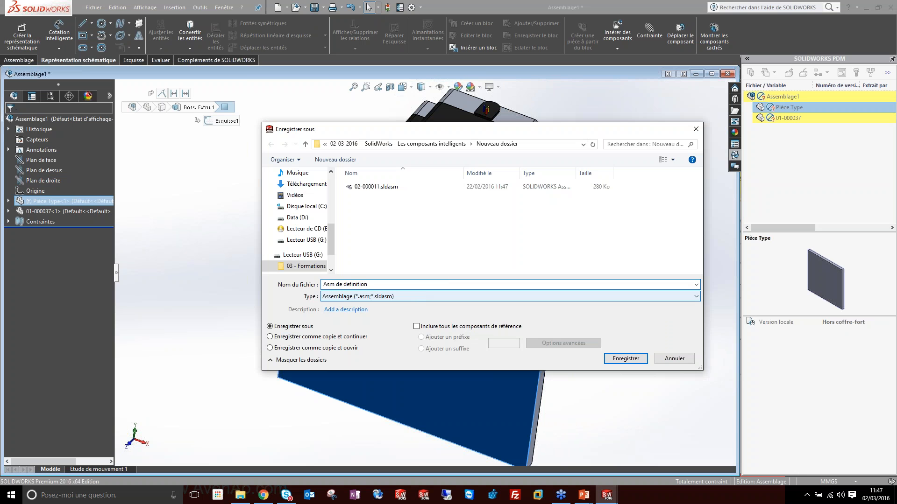
pyautogui.click(625, 358)
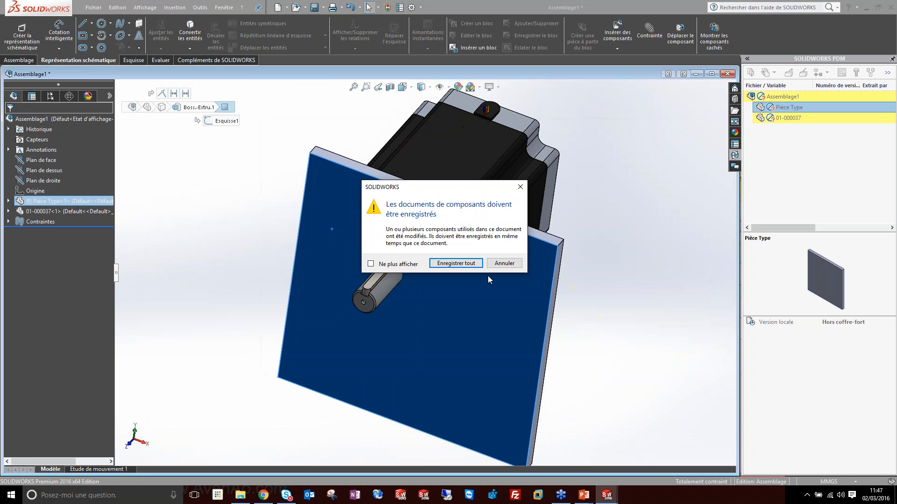
pyautogui.click(457, 263)
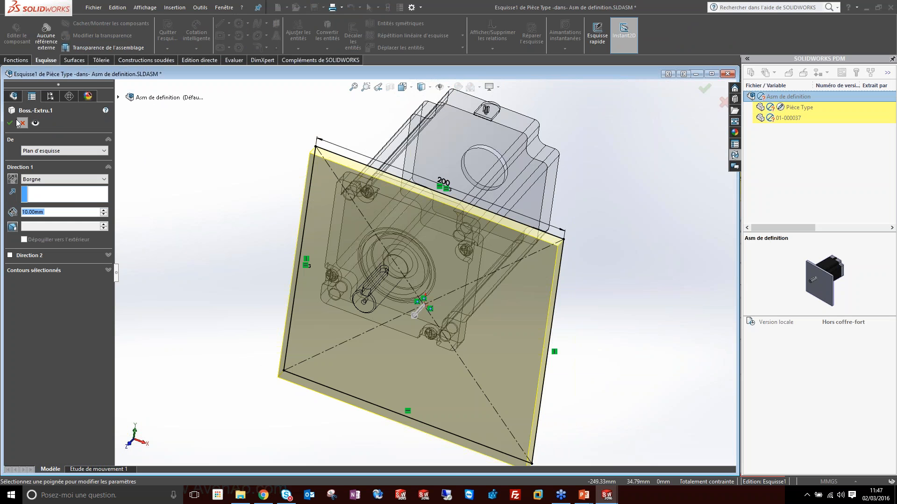
pyautogui.click(13, 126)
# Step: Start an extruded-cut sketch on the plate's front face, viewed normal to the face in wireframe display
pyautogui.click(327, 200)
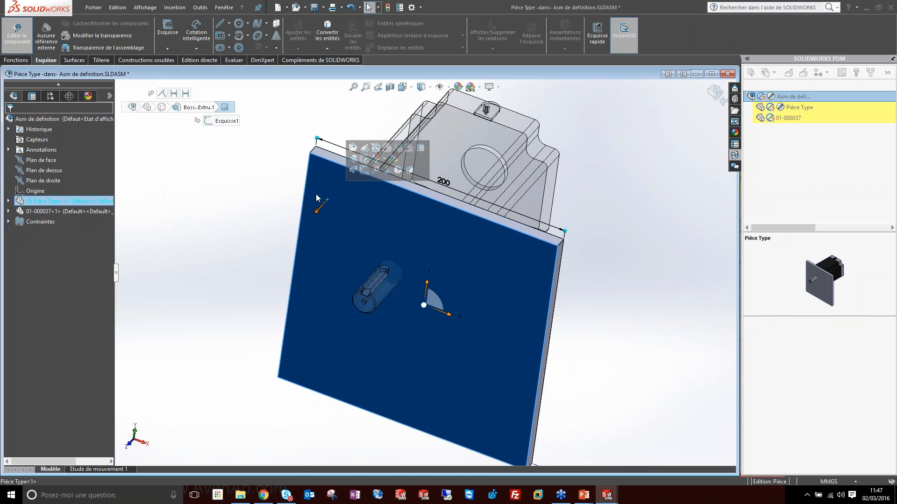
pyautogui.click(16, 59)
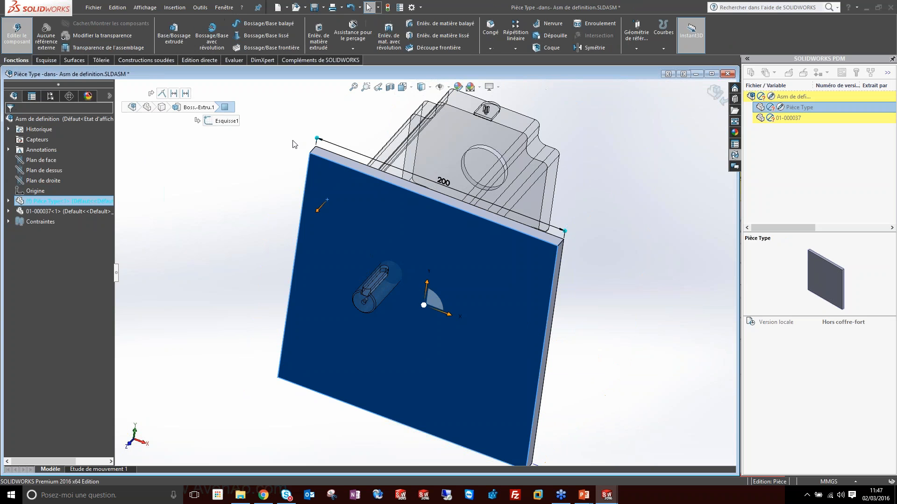
pyautogui.click(321, 37)
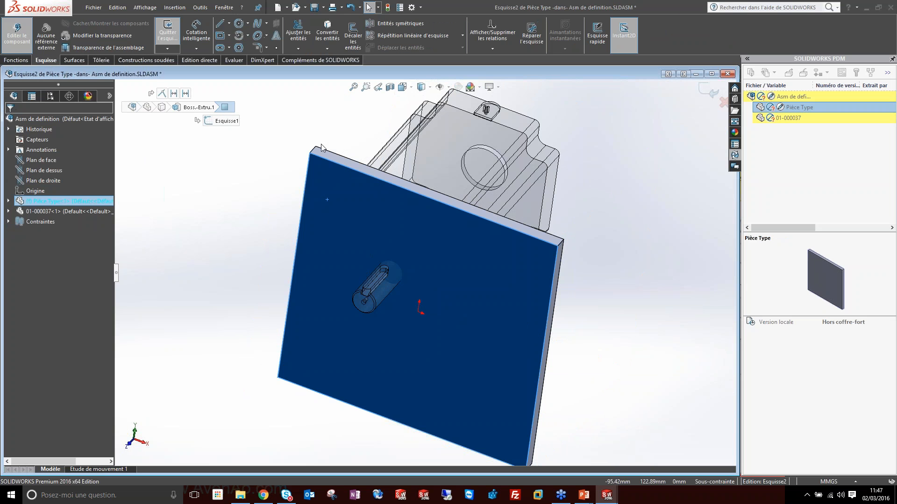
pyautogui.click(239, 23)
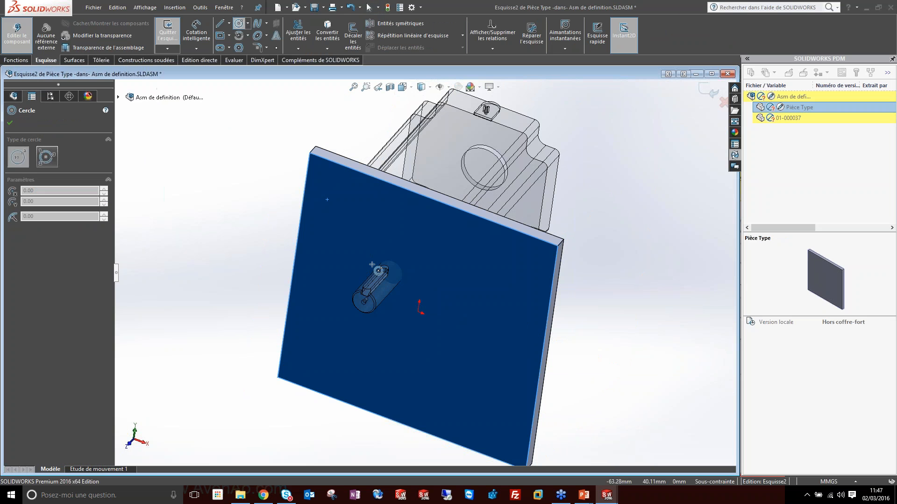
pyautogui.press('space')
pyautogui.click(659, 379)
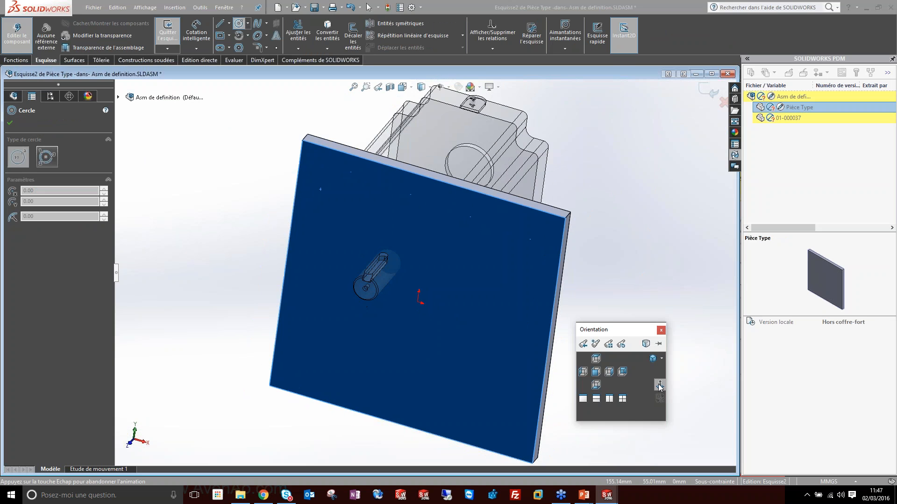
pyautogui.click(425, 89)
pyautogui.click(422, 152)
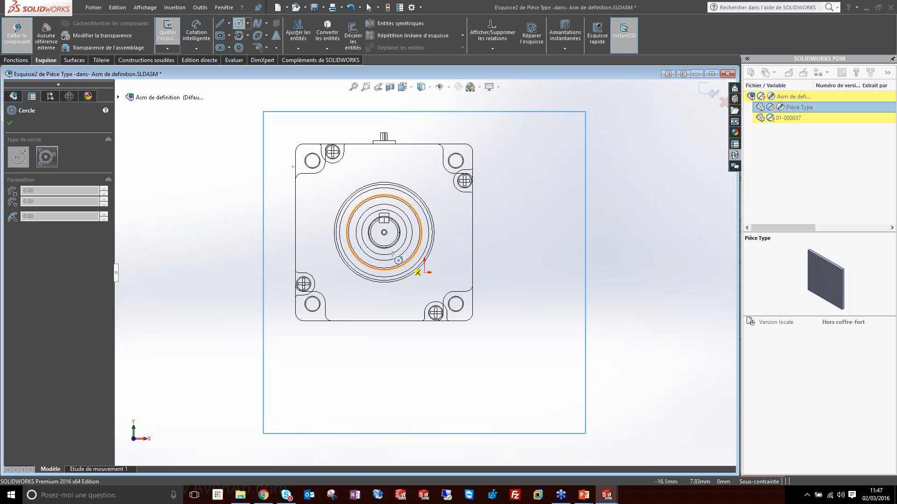
# Step: Sketch a circle about 32.6 mm in radius centred on the motor shaft
pyautogui.scroll(-4, 400, 236)
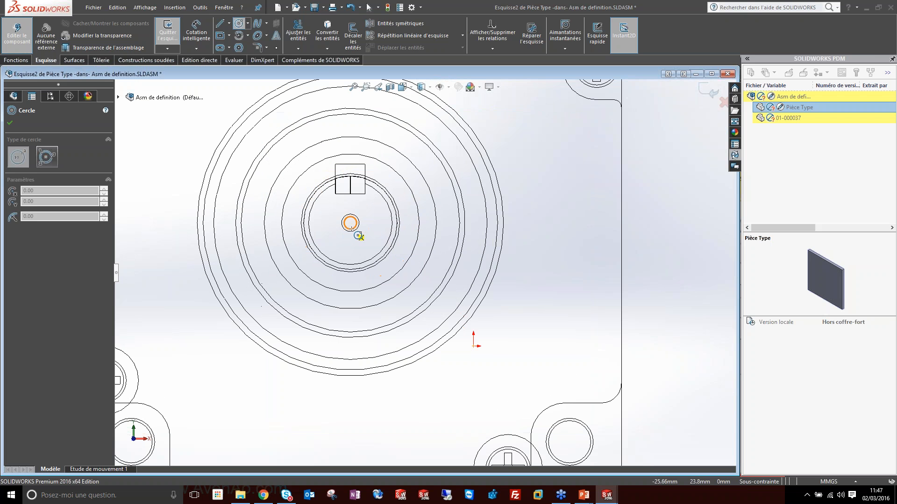
pyautogui.click(350, 223)
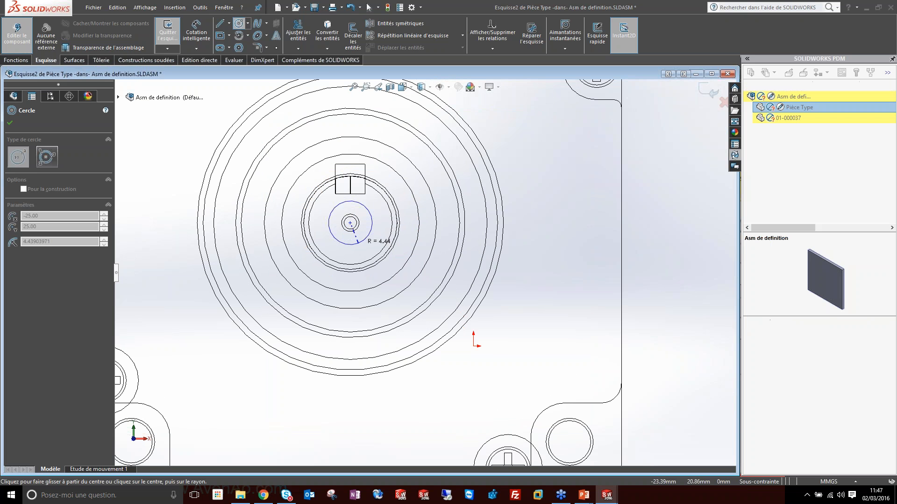
pyautogui.click(490, 302)
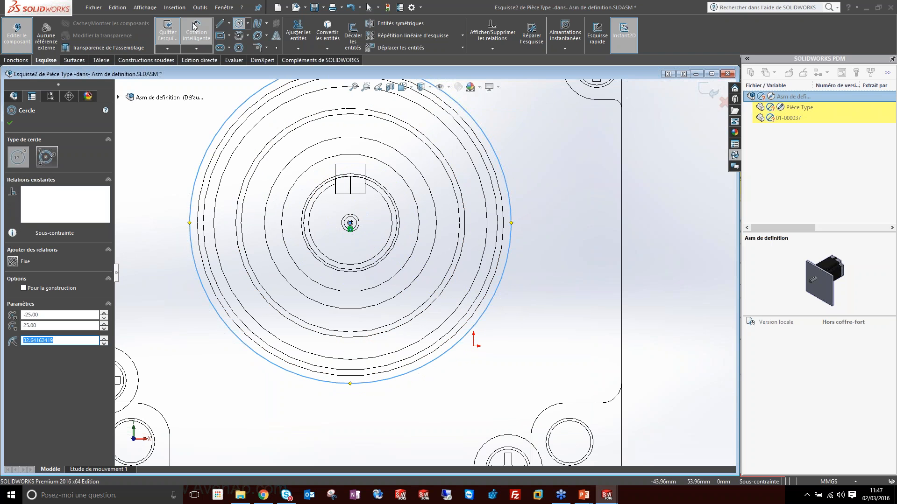
# Step: Dimension the gap between the sketched circle and the outer edge of the motor's round centring boss to 1 mm
pyautogui.click(206, 30)
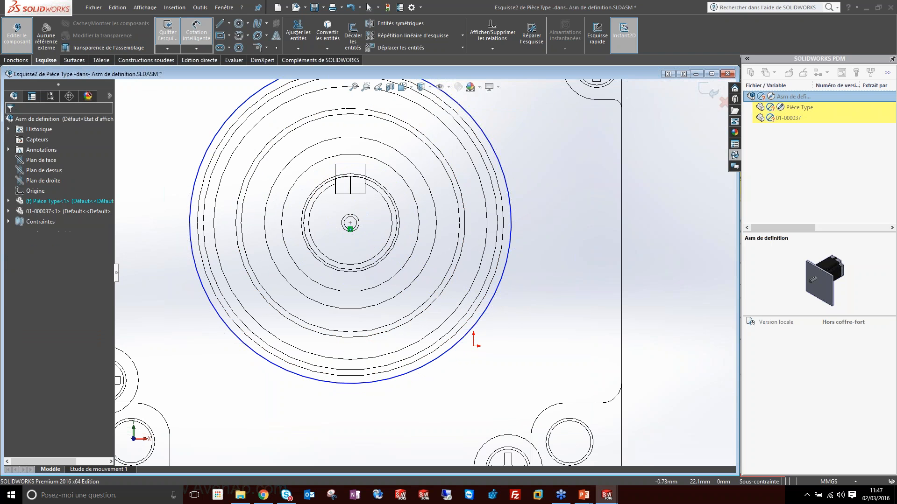
pyautogui.click(501, 260)
pyautogui.click(509, 256)
pyautogui.click(537, 248)
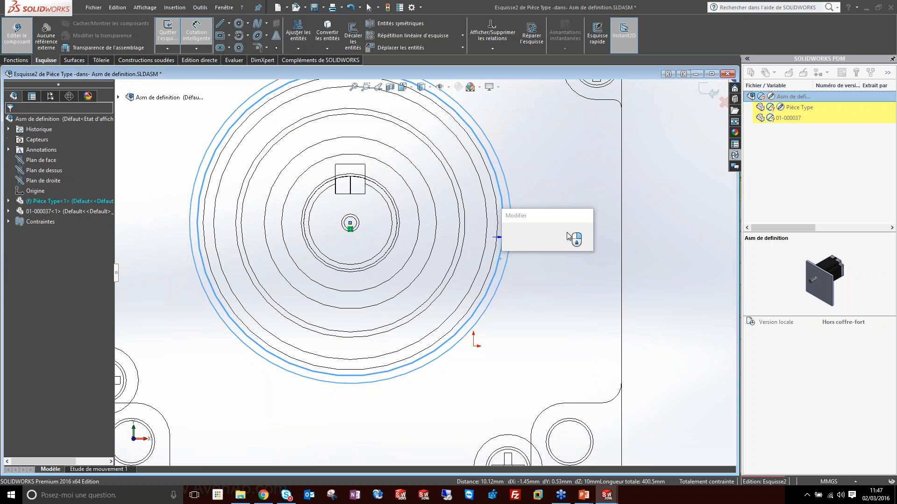
pyautogui.write('1')
pyautogui.press('Return')
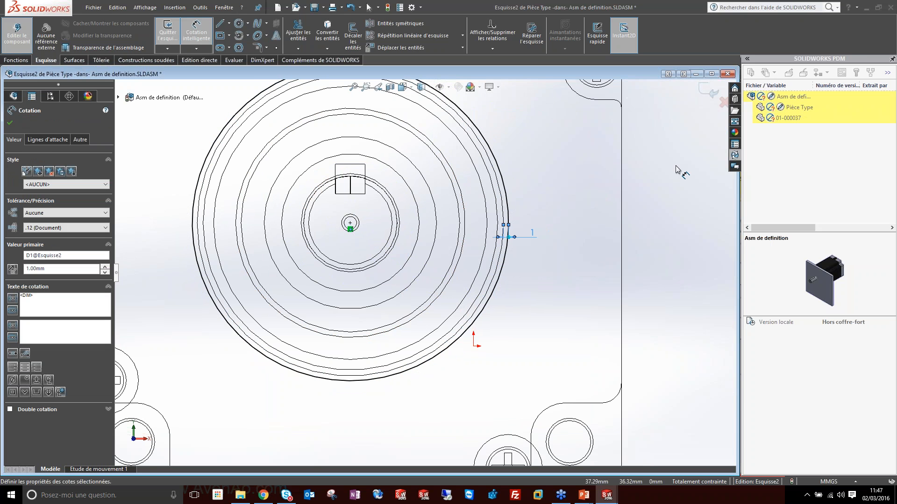
# Step: Finish the sketch and cut the circle out of the plate with the A travers tout end condition
pyautogui.click(712, 92)
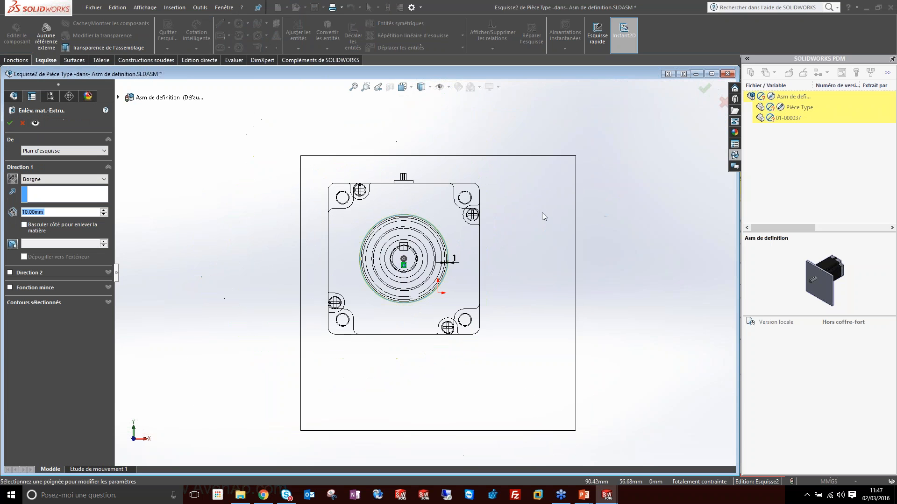
pyautogui.click(64, 179)
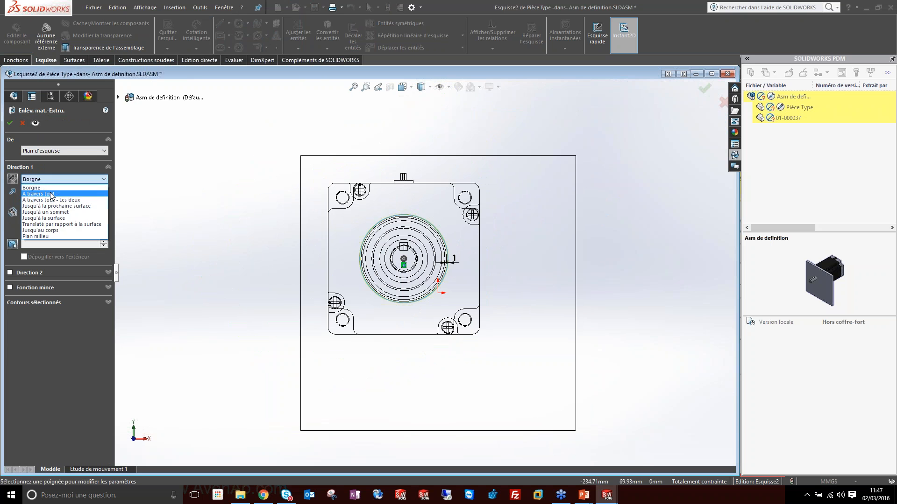
pyautogui.click(47, 186)
pyautogui.click(10, 123)
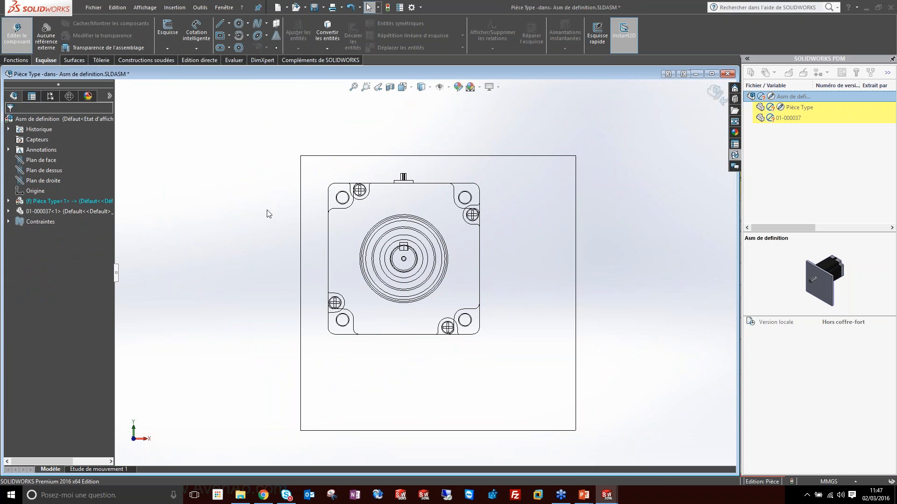
# Step: Check the diameter of the motor flange's upper-left mounting hole
pyautogui.scroll(-5, 336, 187)
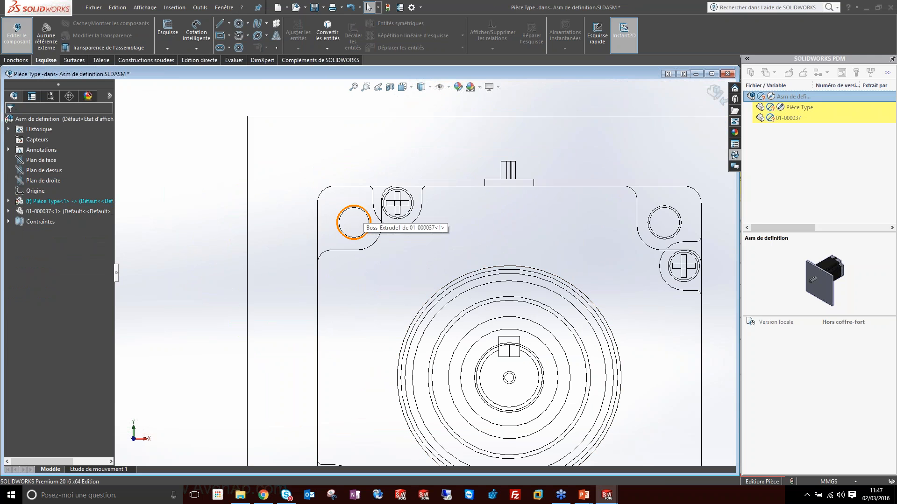
pyautogui.click(364, 213)
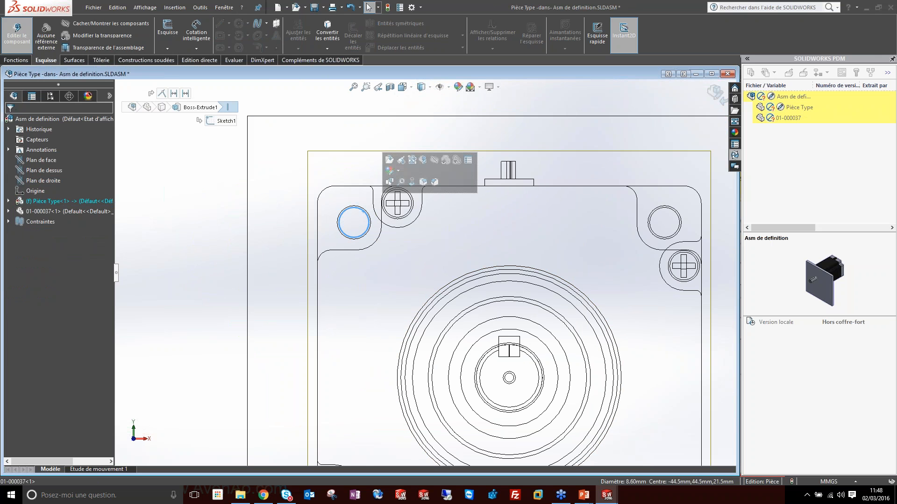
pyautogui.scroll(5, 363, 212)
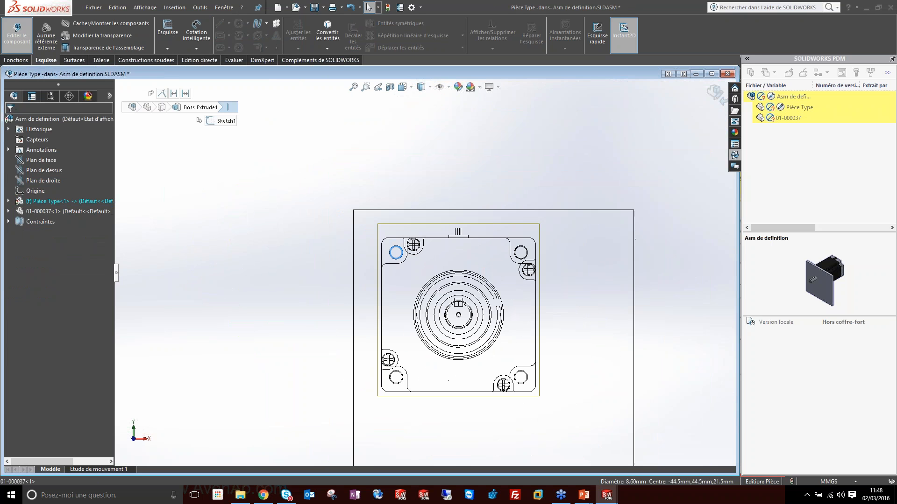
pyautogui.click(221, 207)
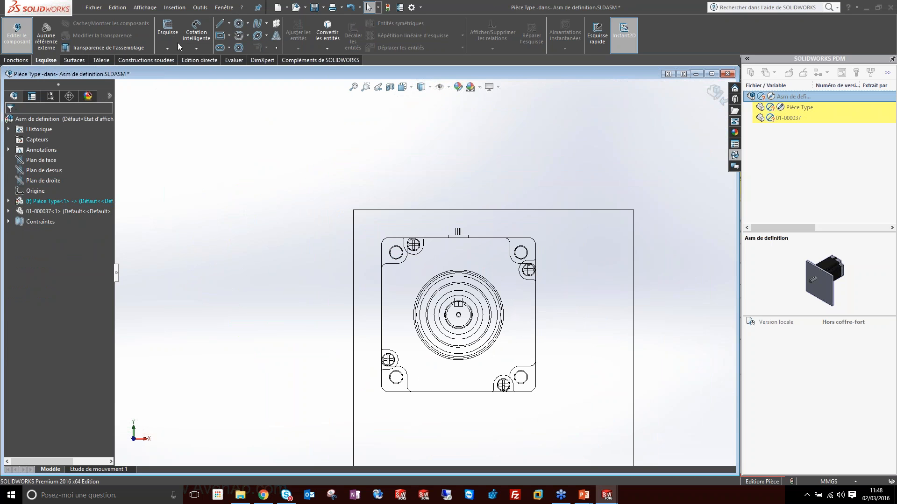
# Step: Define a Hole Wizard counterbore on the plate's front face using ISO, 6 pans creux ISO 4762, size M8
pyautogui.click(371, 217)
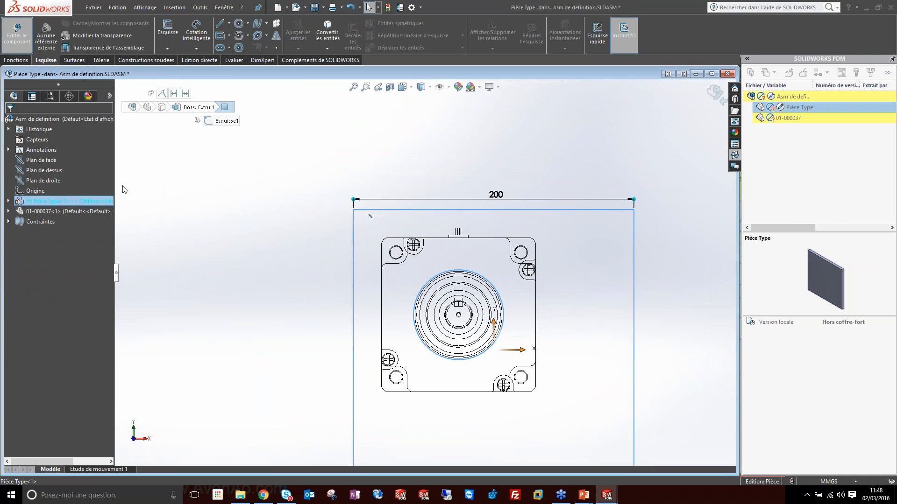
pyautogui.click(17, 60)
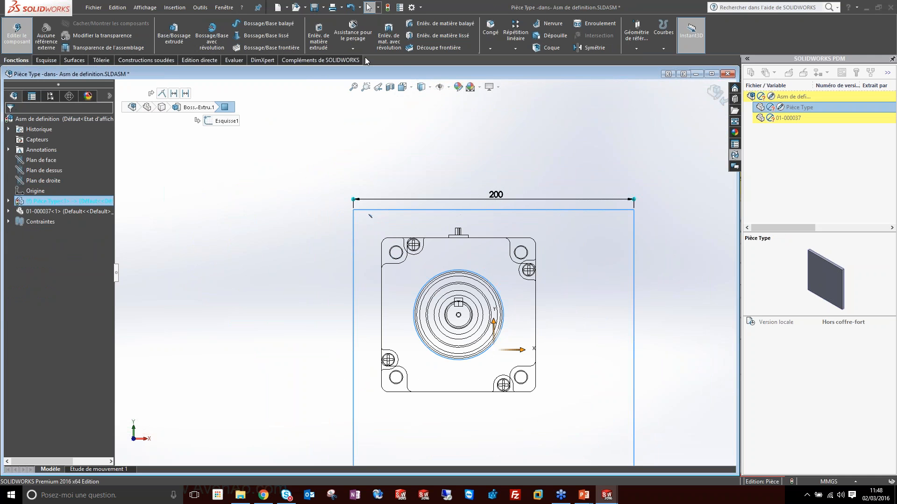
pyautogui.click(355, 44)
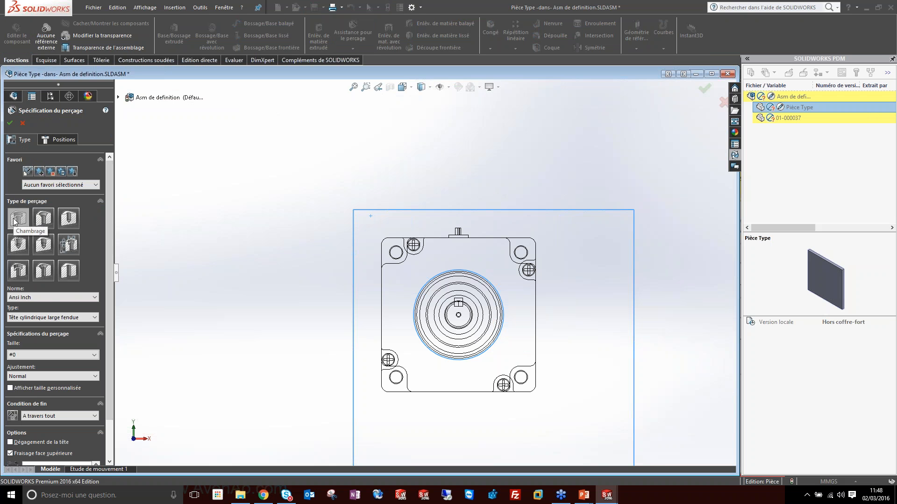
pyautogui.click(44, 297)
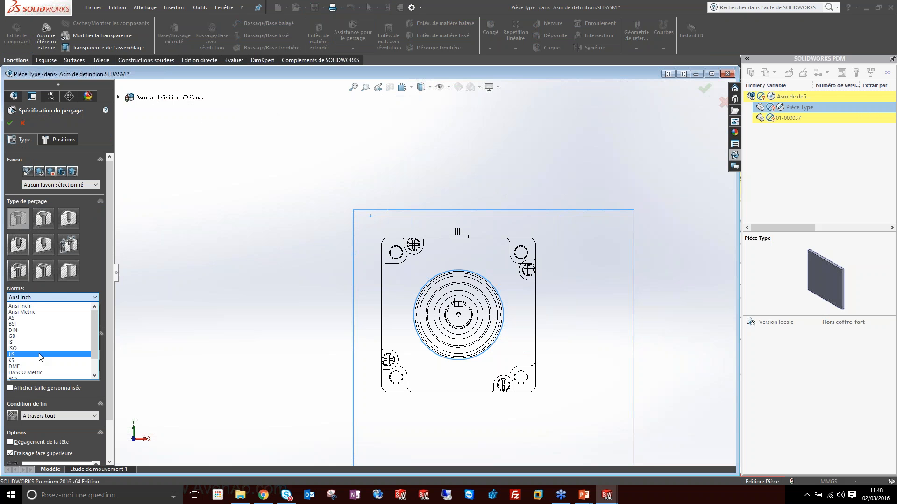
pyautogui.click(38, 348)
pyautogui.click(50, 318)
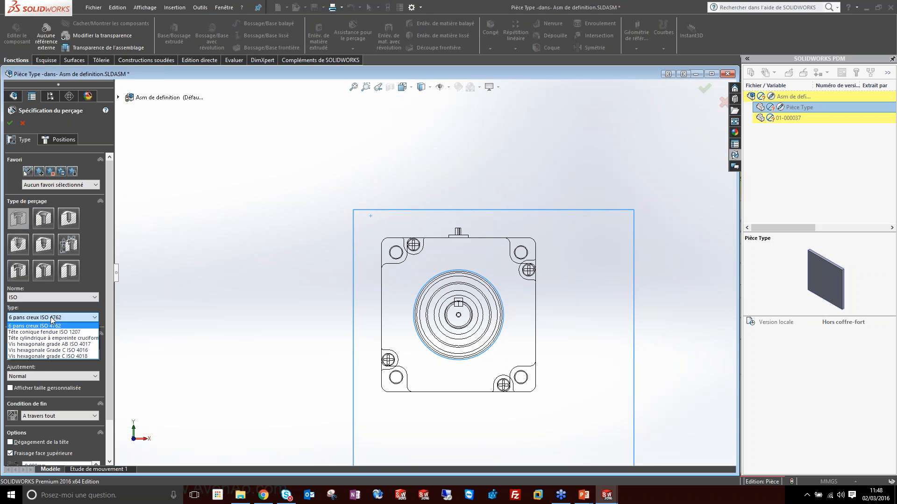
pyautogui.click(51, 318)
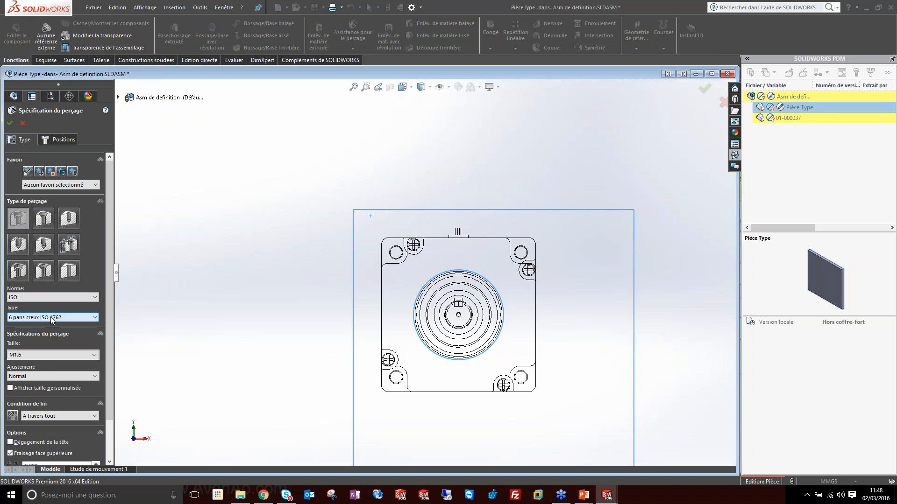
pyautogui.click(42, 355)
pyautogui.scroll(-1, 35, 418)
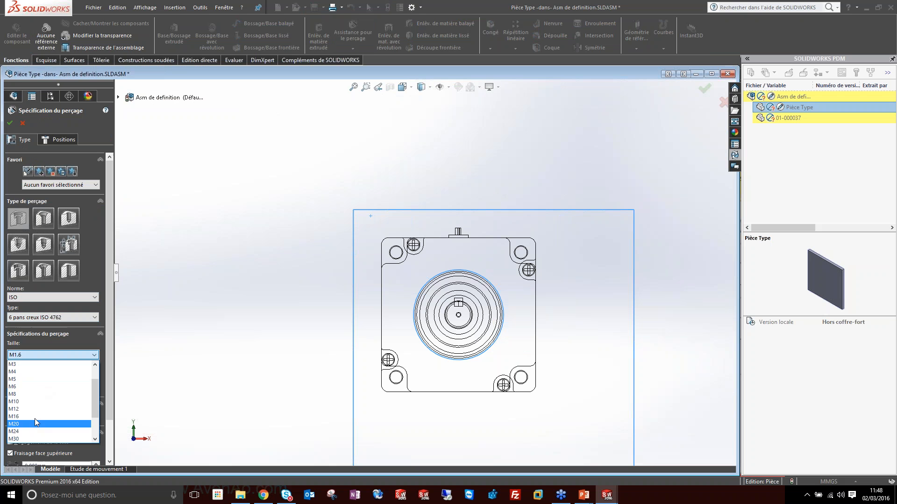
pyautogui.click(35, 393)
# Step: Place counterbored holes at the centres of the motor flange's four mounting holes, and return to editing the assembly
pyautogui.click(64, 140)
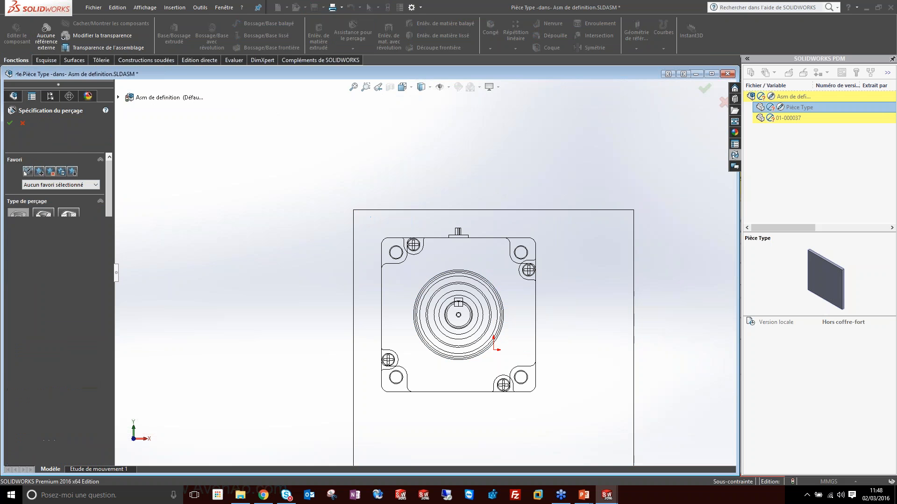
pyautogui.scroll(-4, 464, 285)
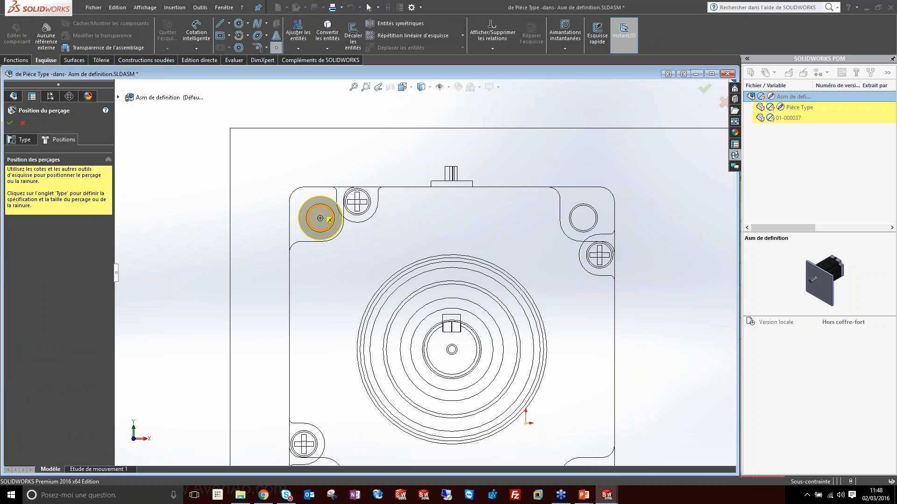
pyautogui.click(321, 217)
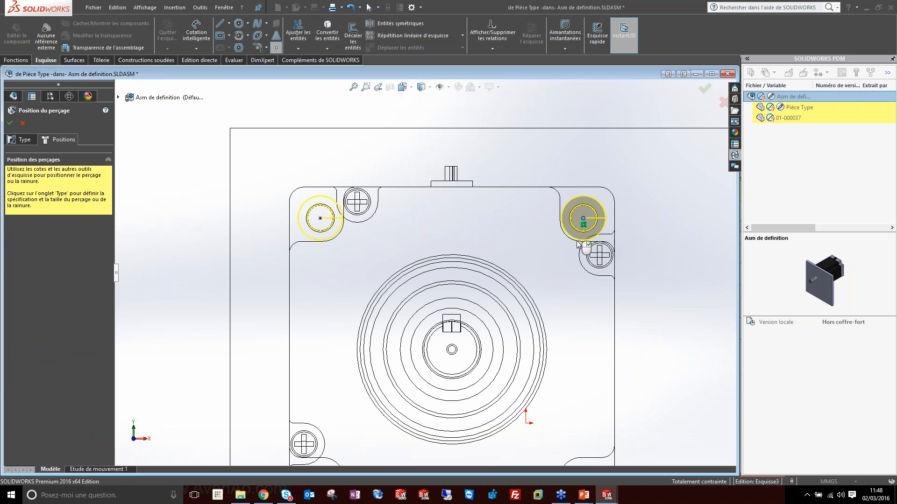
pyautogui.click(583, 218)
pyautogui.scroll(-3, 401, 331)
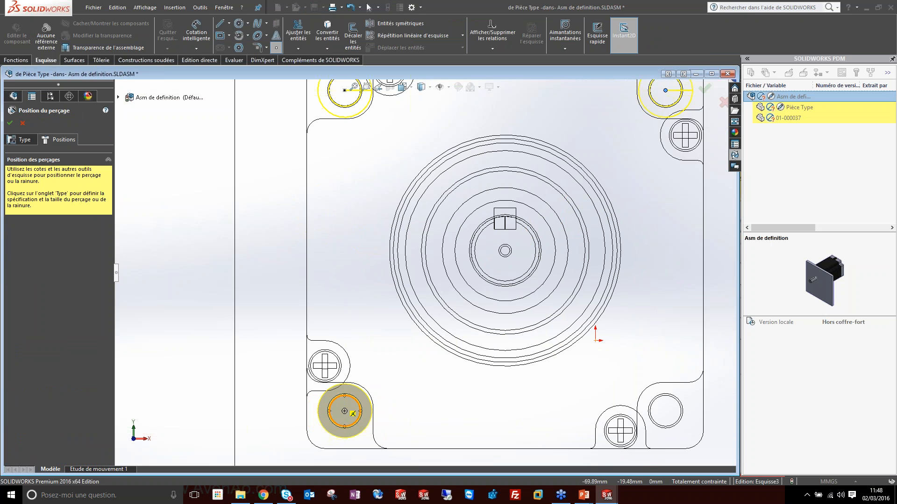
pyautogui.click(351, 413)
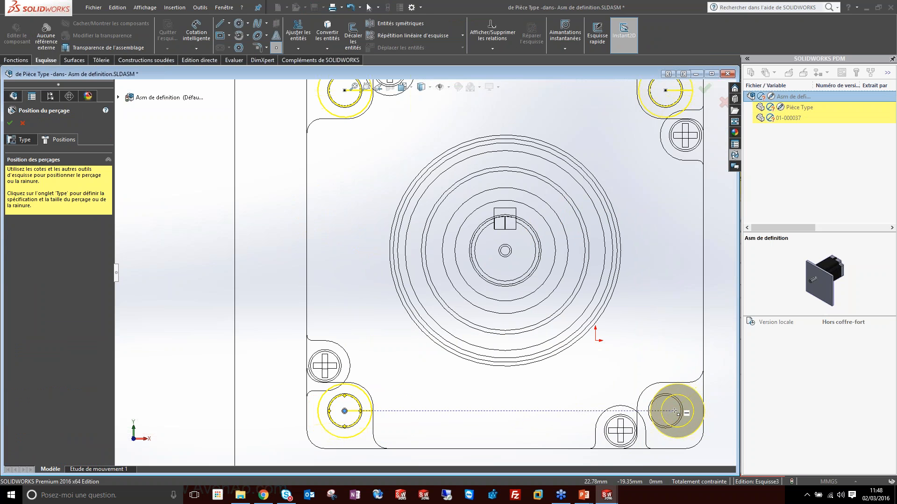
pyautogui.click(704, 89)
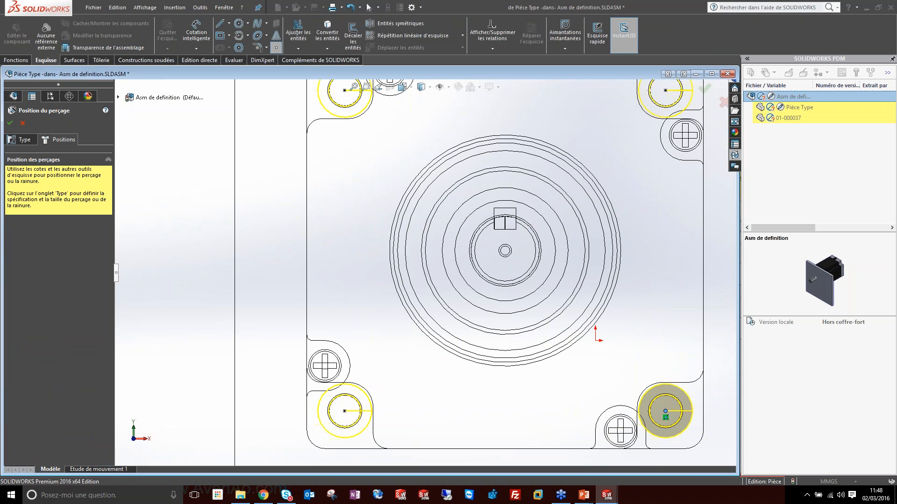
pyautogui.click(716, 93)
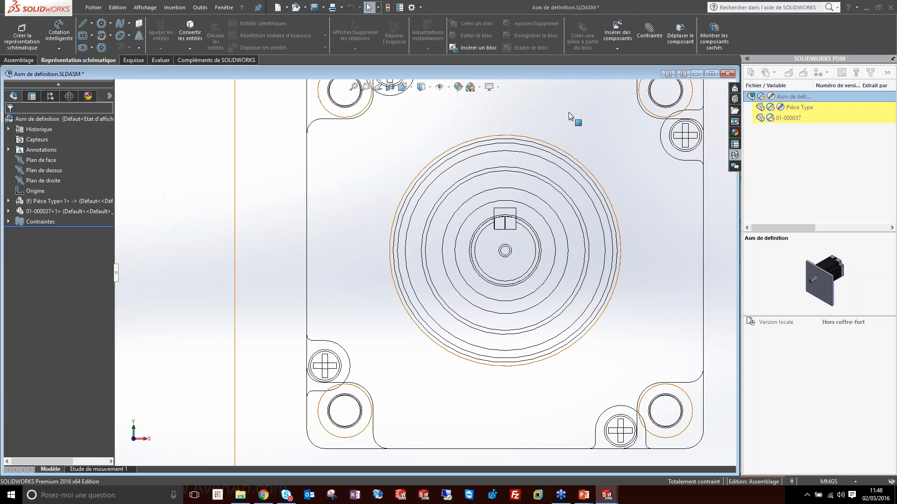
# Step: Display the assembly shaded with edges and orient it to show the plate's new cutouts in perspective
pyautogui.click(421, 87)
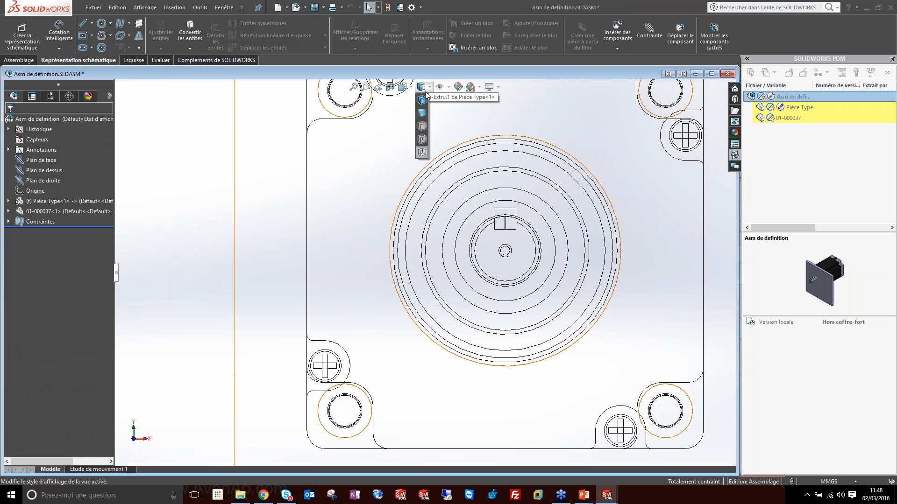
pyautogui.click(423, 100)
pyautogui.scroll(4, 537, 224)
pyautogui.moveTo(538, 223); pyautogui.dragTo(498, 288, button='middle')
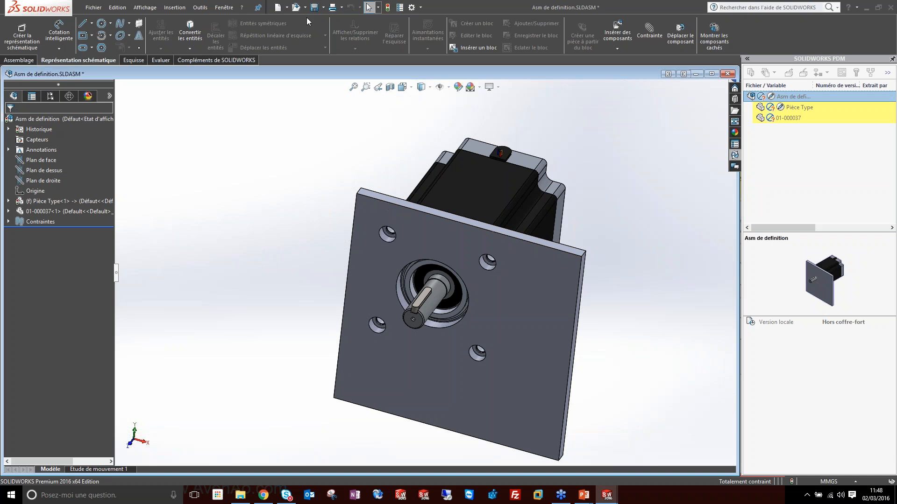
# Step: Save the definition assembly together with its modified plate part, and switch to the 02-000011 assembly
pyautogui.click(312, 7)
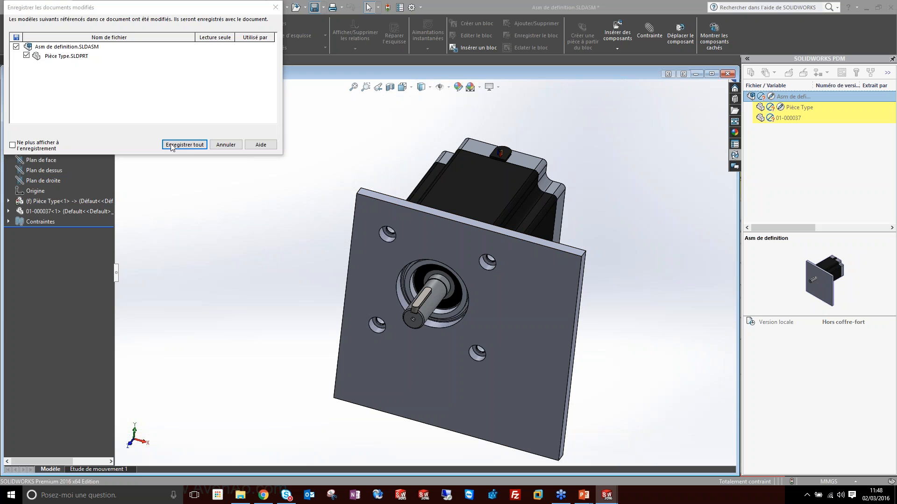
pyautogui.press('Return')
pyautogui.click(229, 8)
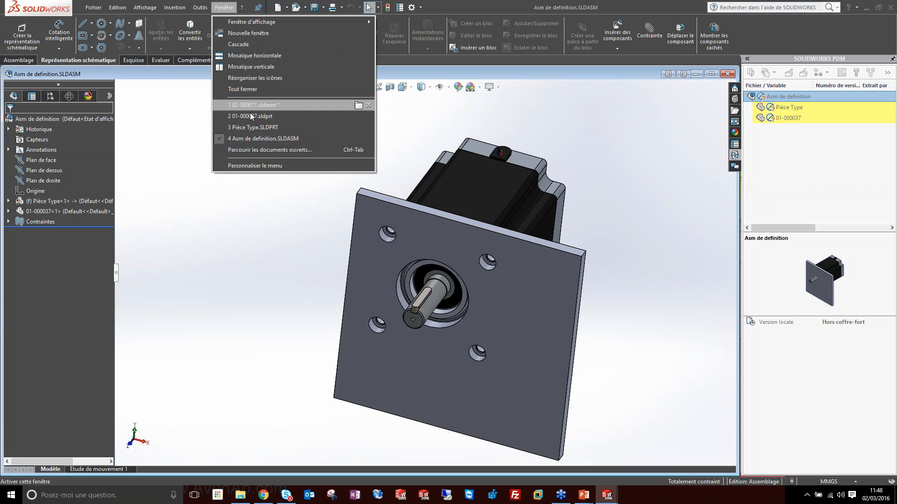
pyautogui.click(252, 102)
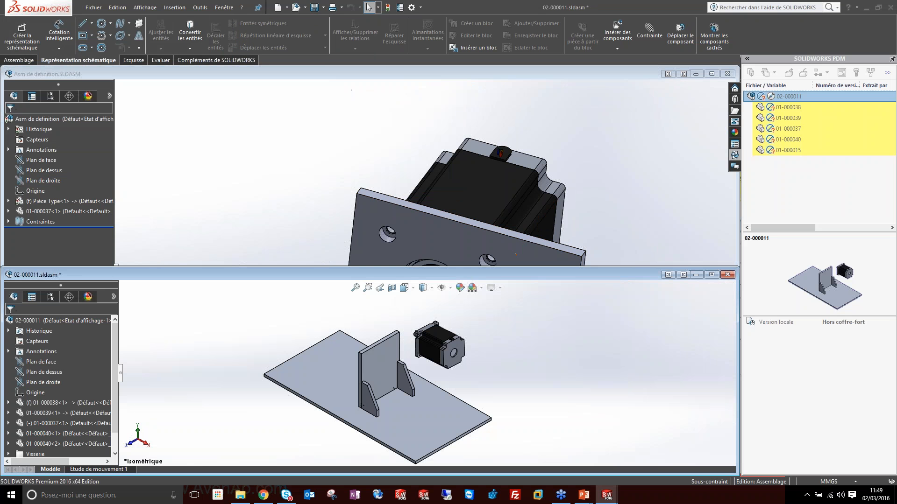
# Step: Open the part document 01-000015 of a socket head screw fitted in the vertical plate
pyautogui.moveTo(359, 379); pyautogui.dragTo(453, 347, button='middle')
pyautogui.scroll(-2, 419, 384)
pyautogui.scroll(-5, 429, 355)
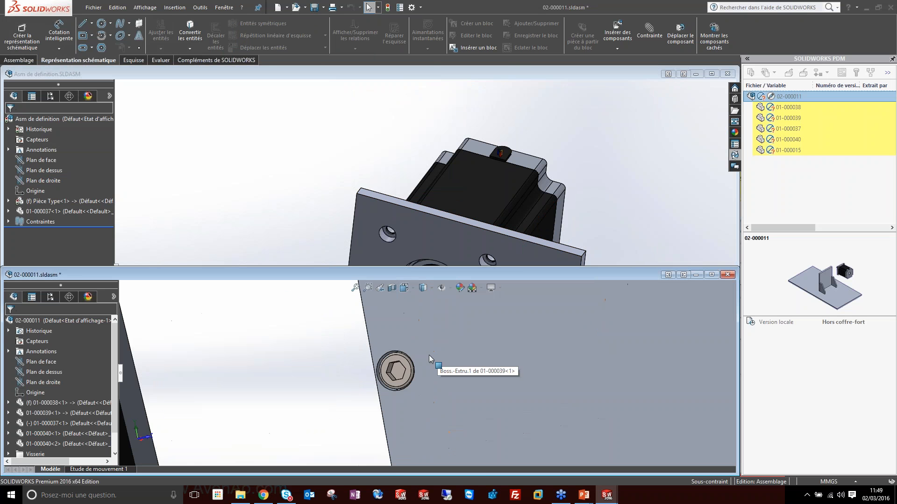
pyautogui.rightClick(394, 372)
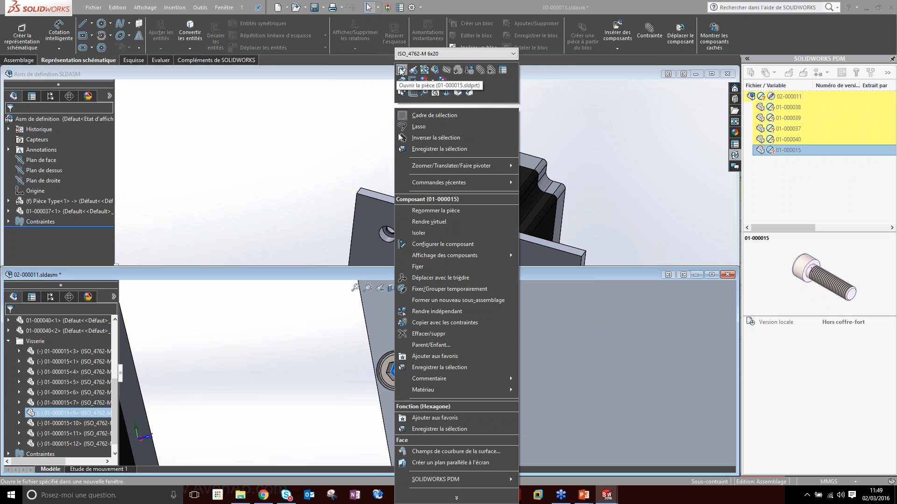
pyautogui.click(401, 70)
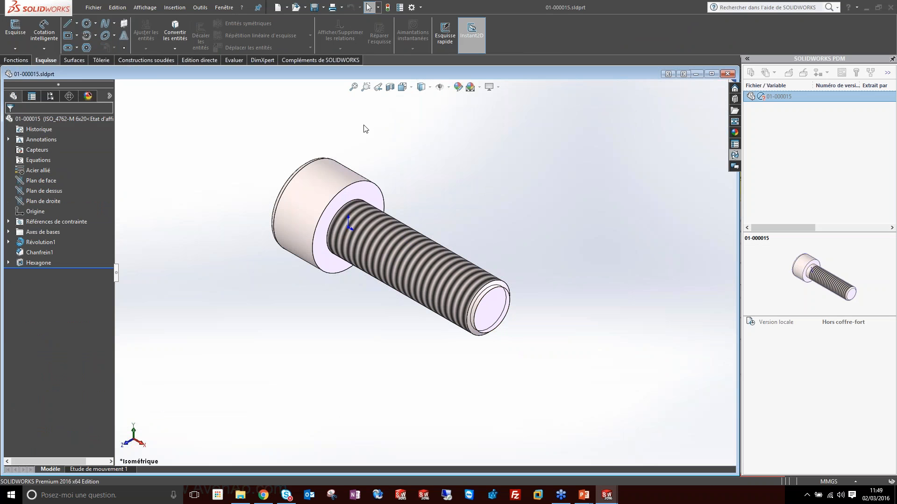
# Step: Return to Asm de definition and insert the open part 01-000015 into the plate's upper-left counterbored hole
pyautogui.click(222, 9)
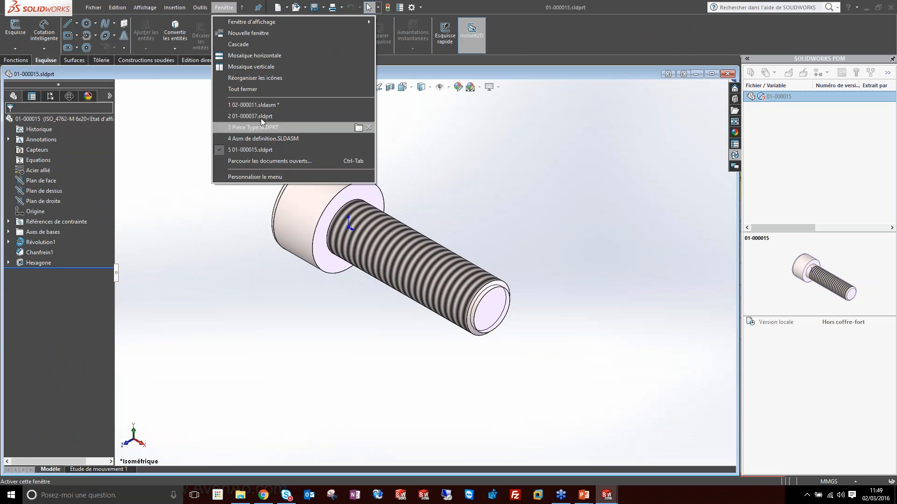
pyautogui.click(262, 139)
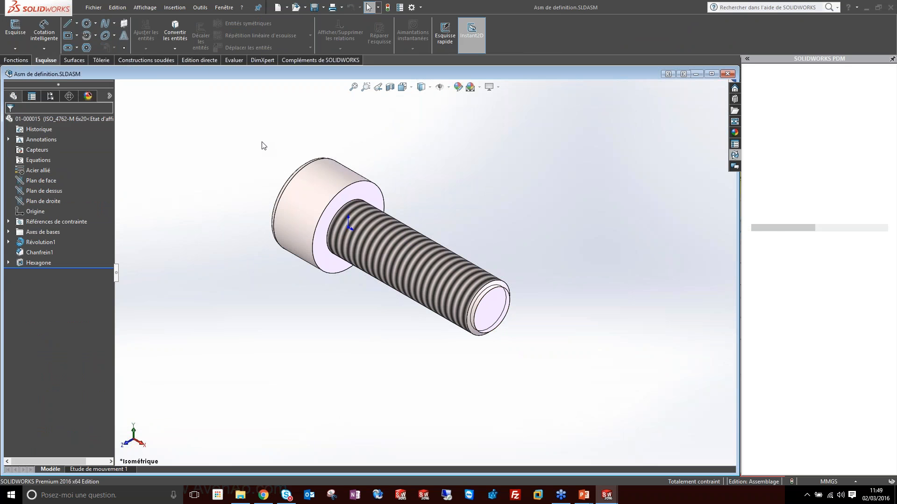
pyautogui.click(169, 5)
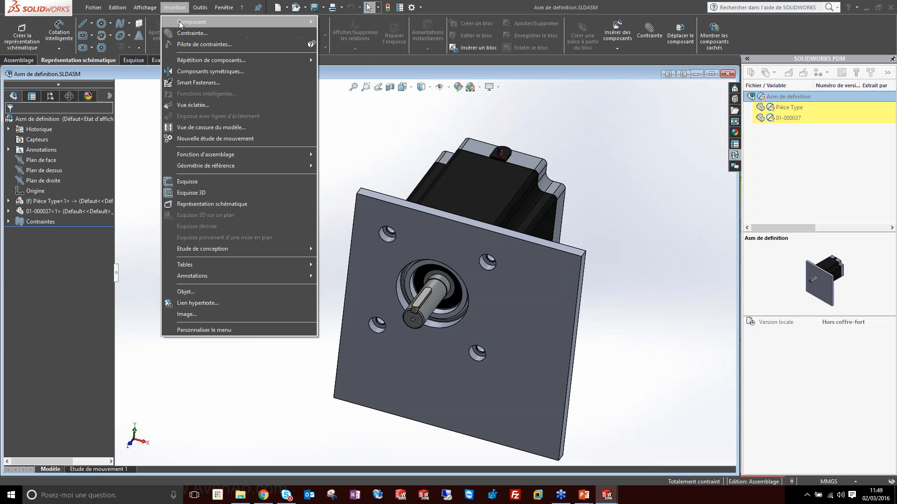
pyautogui.moveTo(207, 23)
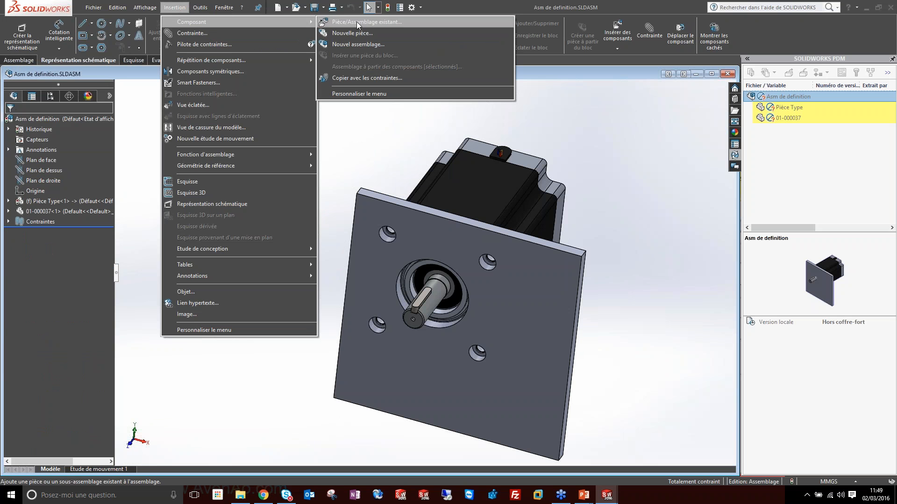
pyautogui.click(357, 22)
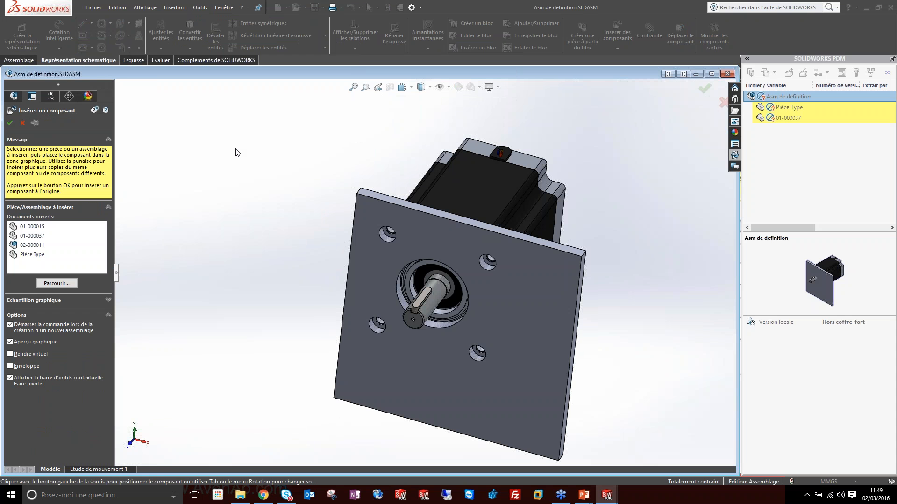
pyautogui.click(34, 227)
pyautogui.scroll(-5, 397, 240)
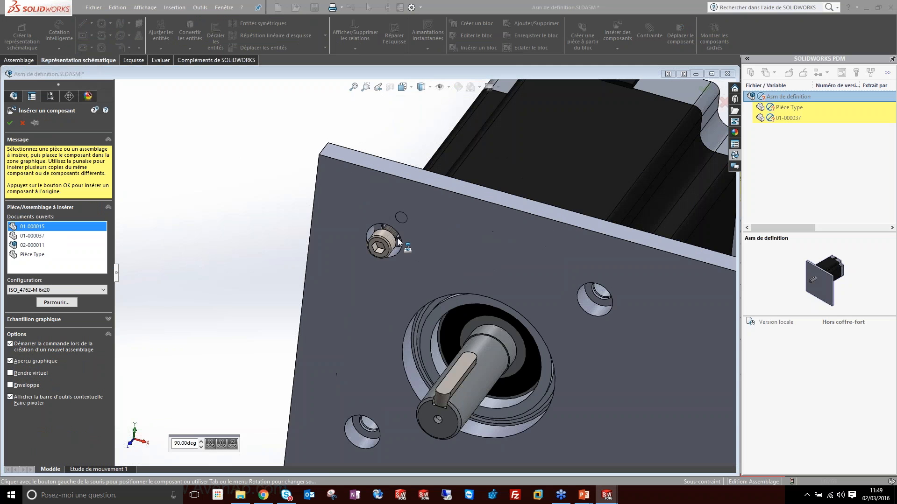
pyautogui.click(397, 244)
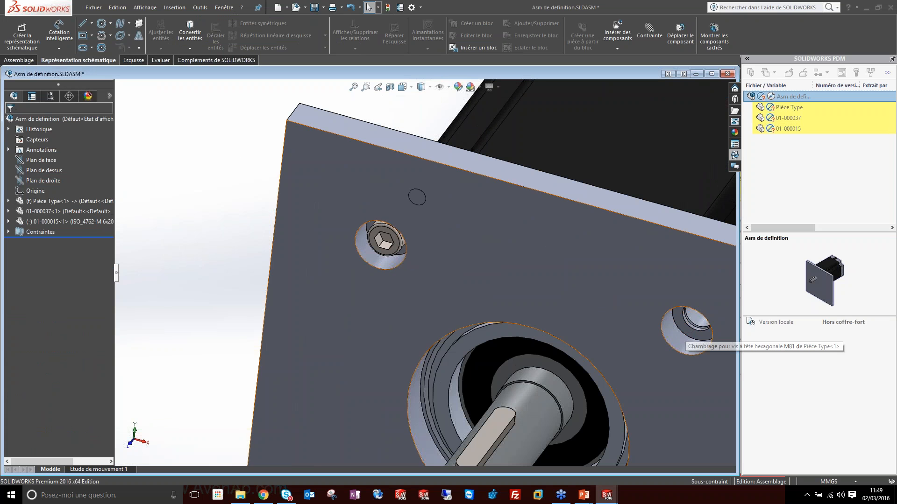
# Step: Change the inserted screw's configuration to ISO_4762-M 8x20
pyautogui.rightClick(79, 221)
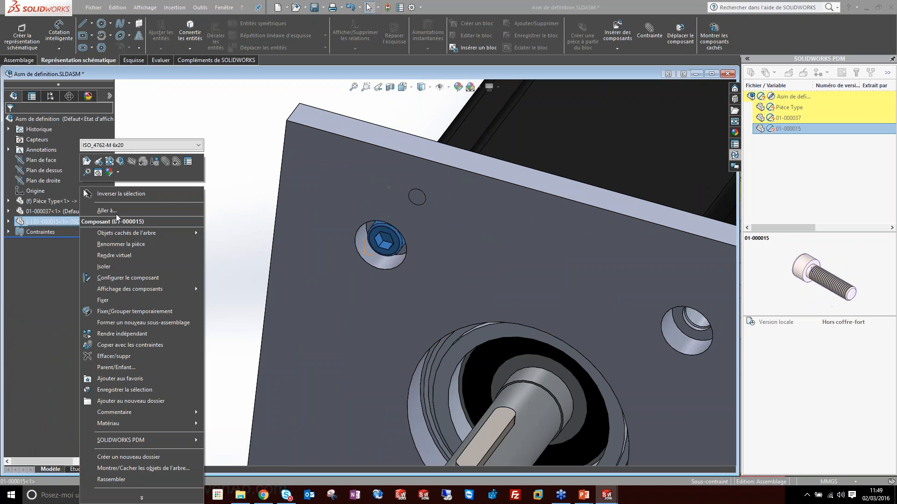
pyautogui.click(112, 145)
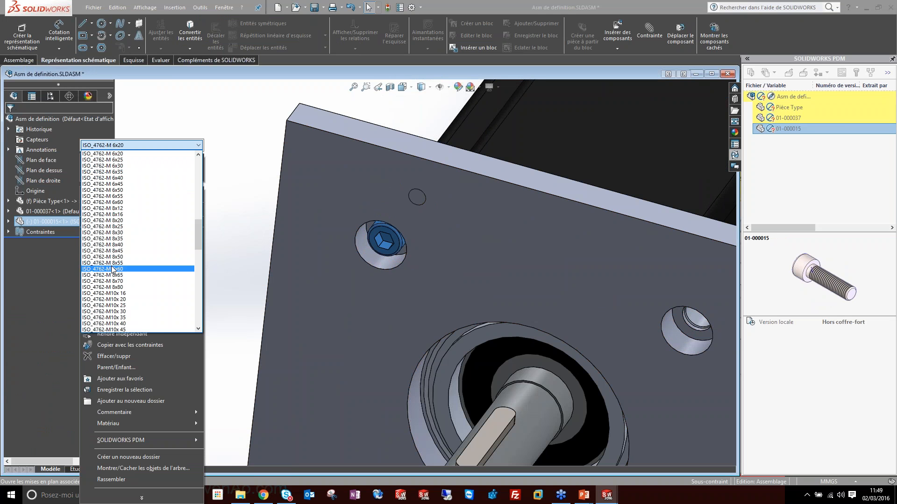
pyautogui.click(112, 220)
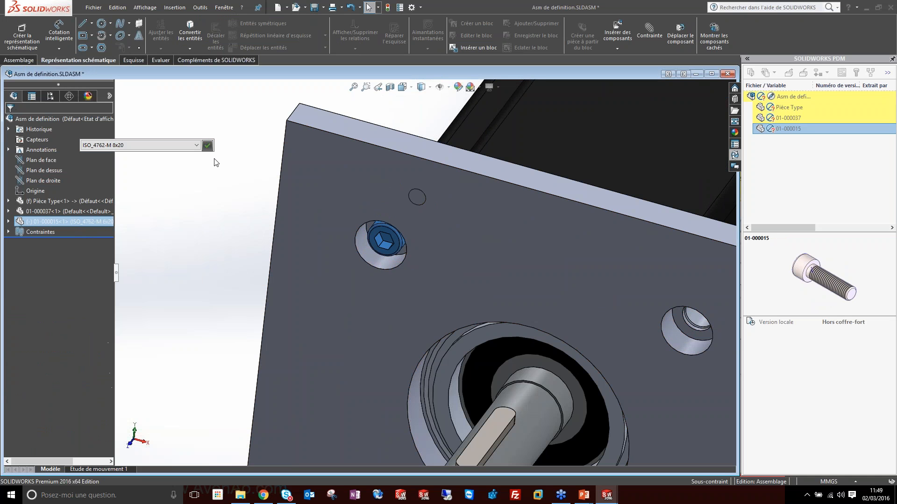
pyautogui.click(208, 146)
# Step: Examine the screw's fit in its counterbore, and open its part document from the assembly to check it
pyautogui.scroll(4, 448, 277)
pyautogui.moveTo(448, 277); pyautogui.dragTo(466, 135, button='middle')
pyautogui.scroll(-4, 422, 291)
pyautogui.scroll(-2, 421, 291)
pyautogui.moveTo(422, 290); pyautogui.dragTo(457, 282, button='middle')
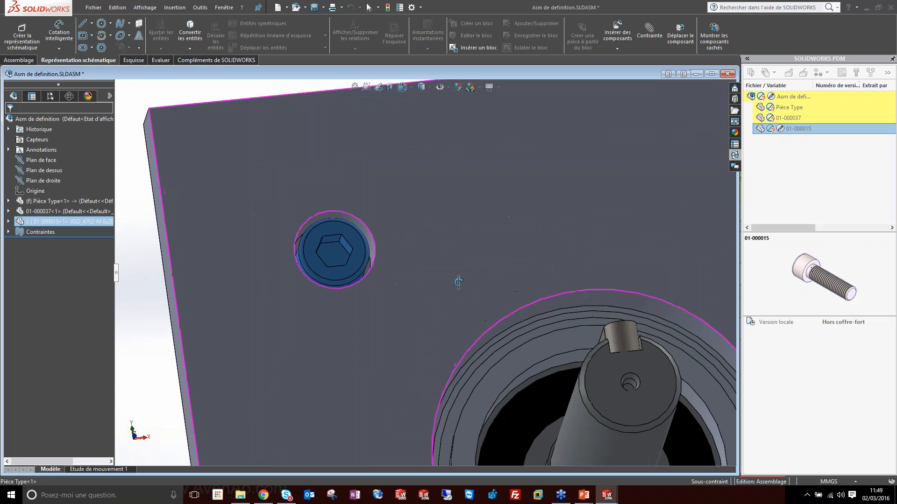
pyautogui.scroll(1, 448, 280)
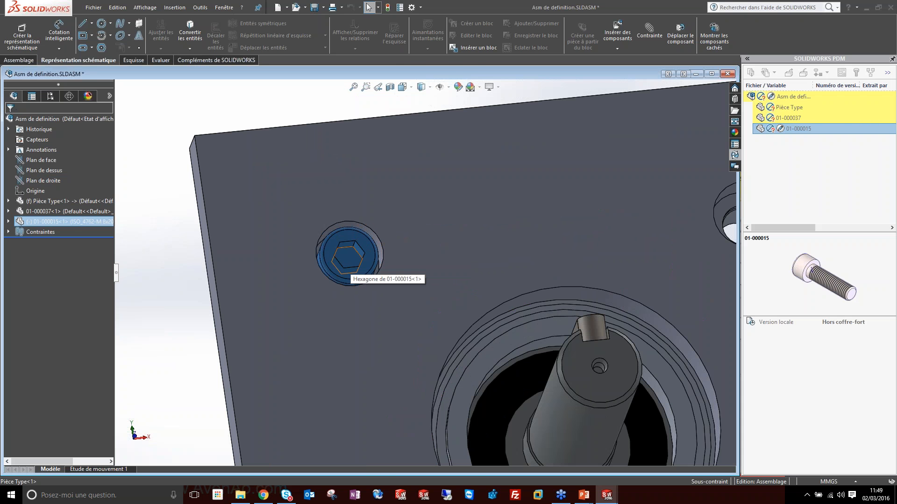
pyautogui.rightClick(351, 256)
pyautogui.click(370, 70)
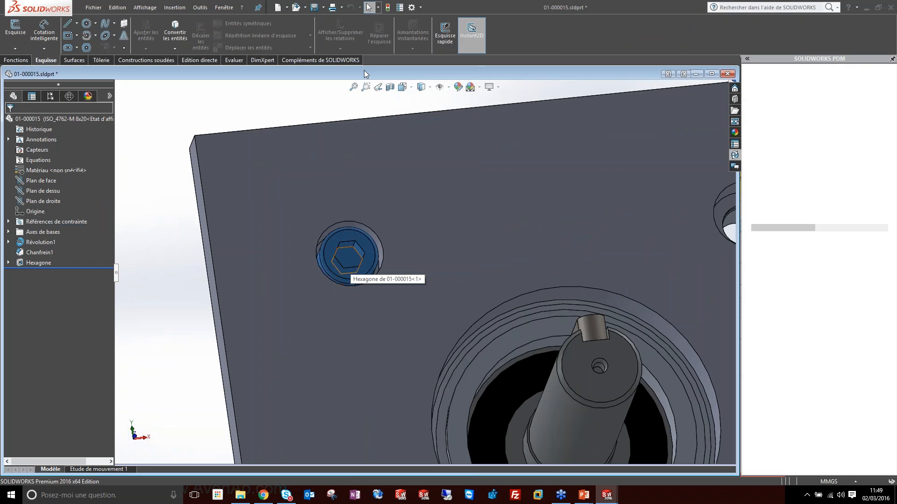
pyautogui.click(727, 74)
pyautogui.click(423, 247)
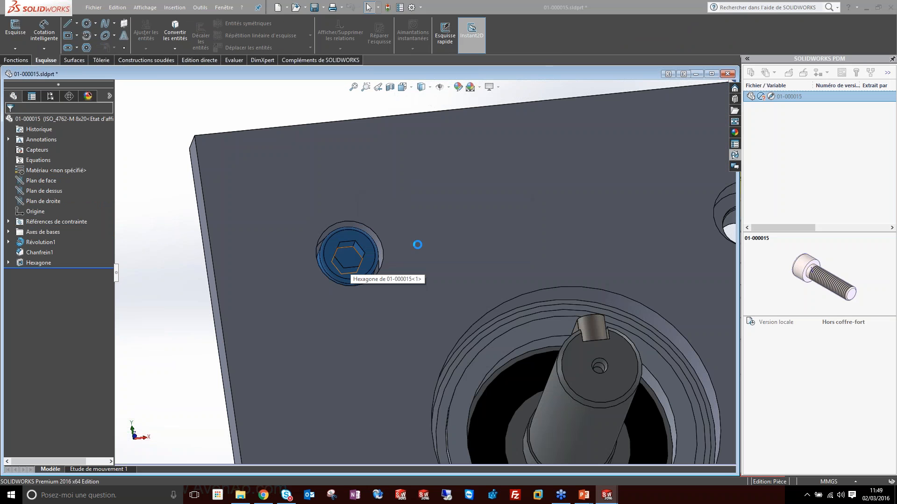
pyautogui.rightClick(334, 244)
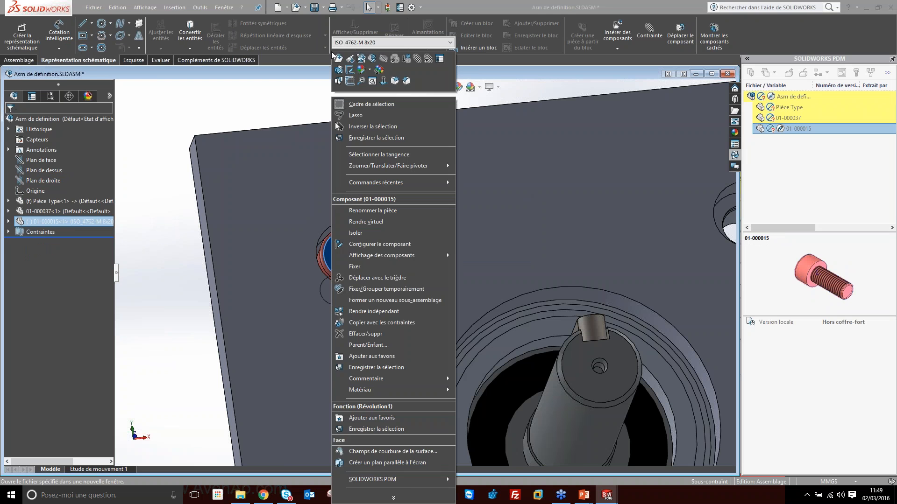
pyautogui.click(338, 59)
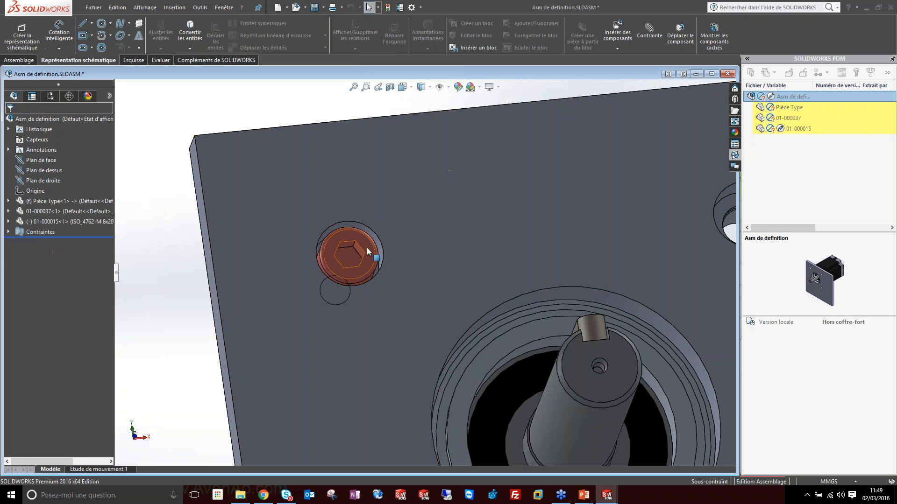
# Step: Copy the M 8x20 screw once beside the plate and once into each of the three remaining counterbored holes
pyautogui.keyDown('ctrl'); pyautogui.moveTo(366, 247); pyautogui.dragTo(170, 251); pyautogui.keyUp('ctrl')
pyautogui.scroll(3, 416, 280)
pyautogui.scroll(-1, 421, 276)
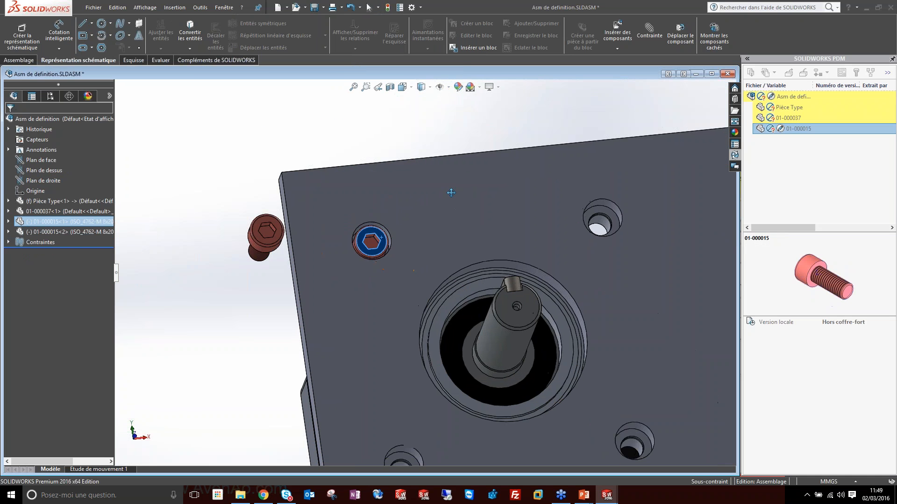
pyautogui.scroll(1, 450, 196)
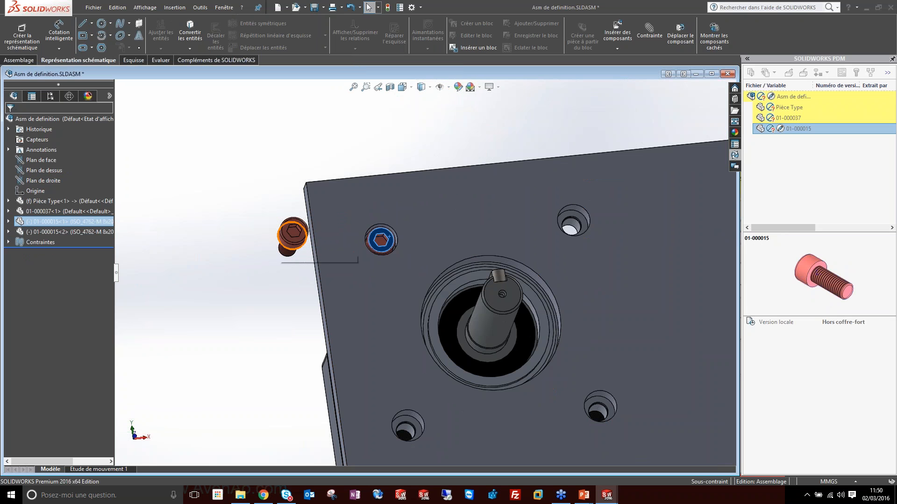
pyautogui.keyDown('ctrl'); pyautogui.moveTo(388, 237); pyautogui.dragTo(592, 229); pyautogui.keyUp('ctrl')
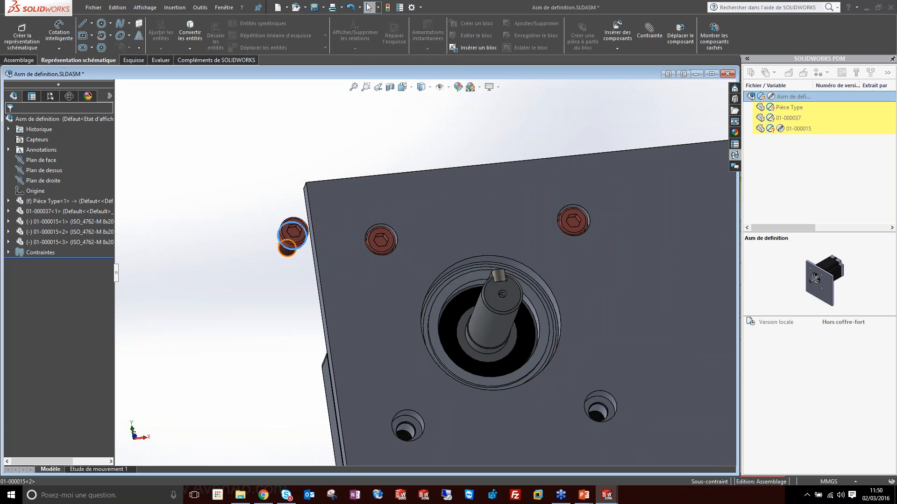
pyautogui.keyDown('ctrl'); pyautogui.moveTo(287, 248); pyautogui.dragTo(605, 406); pyautogui.keyUp('ctrl')
pyautogui.keyDown('ctrl'); pyautogui.moveTo(290, 243); pyautogui.dragTo(407, 432); pyautogui.keyUp('ctrl')
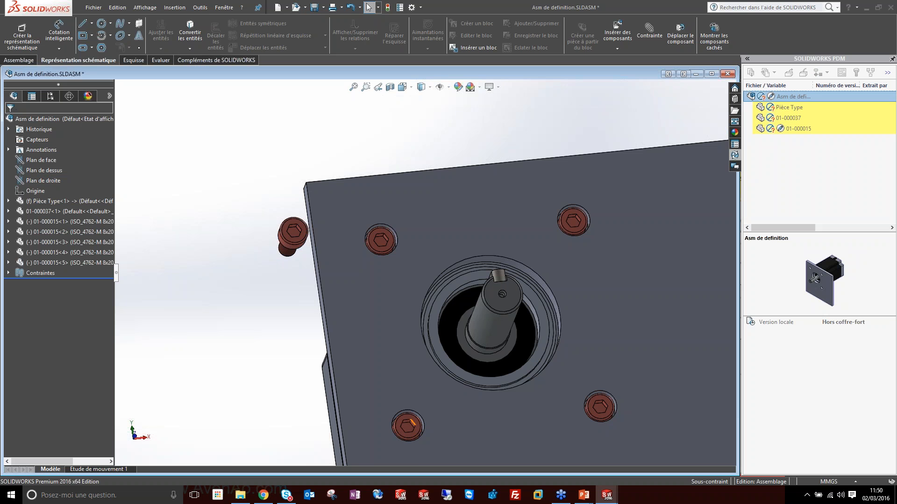
# Step: Delete the spare screw copy located beside the plate
pyautogui.rightClick(294, 234)
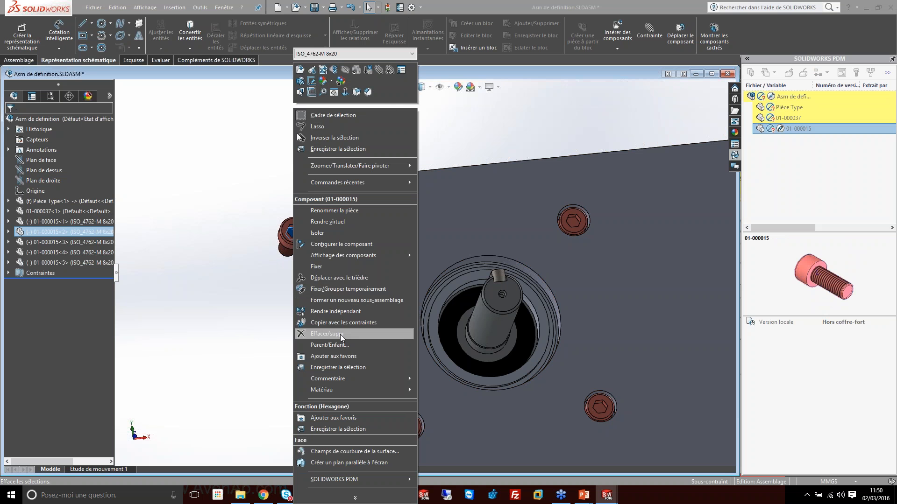
pyautogui.click(327, 334)
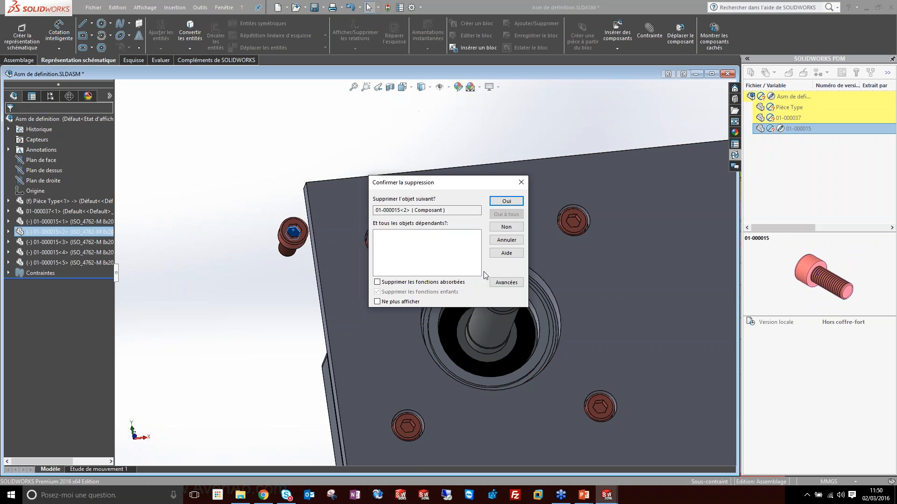
pyautogui.click(513, 205)
# Step: Examine the mate reference stored in the first 01-000015 screw component, and highlight the motor in the assembly
pyautogui.moveTo(513, 206); pyautogui.dragTo(514, 362, button='middle')
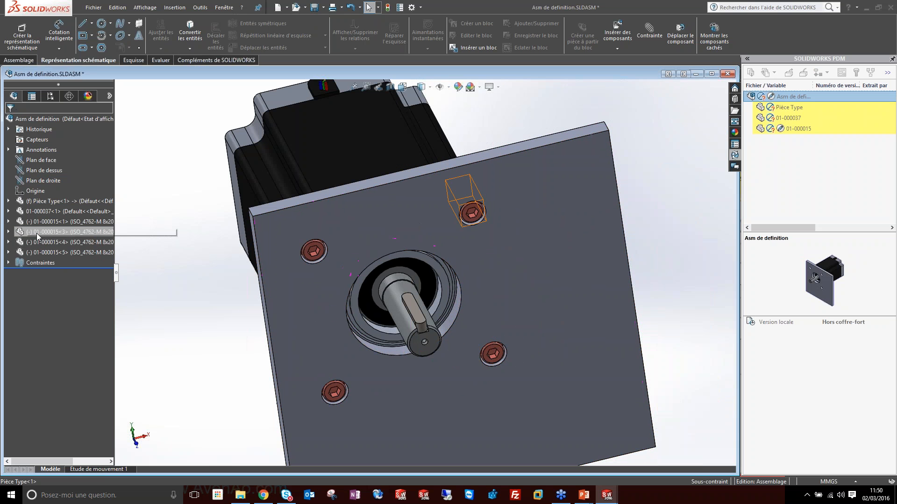
pyautogui.click(8, 221)
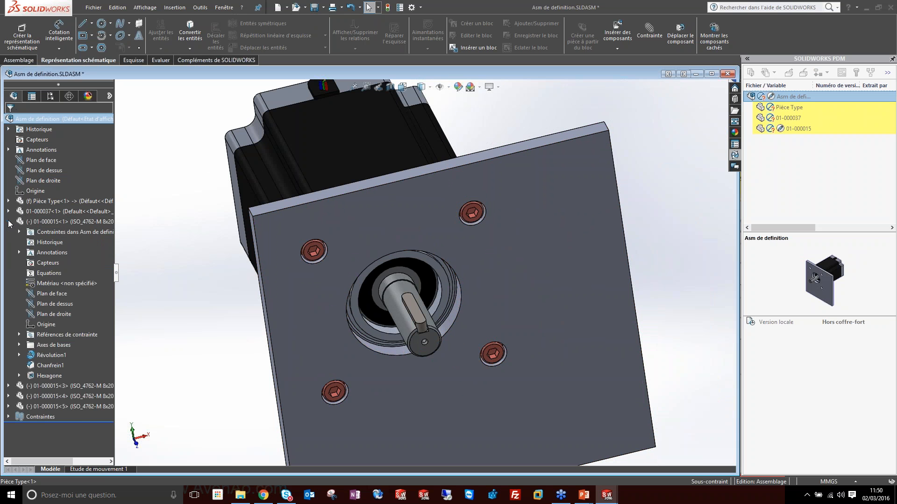
pyautogui.click(19, 334)
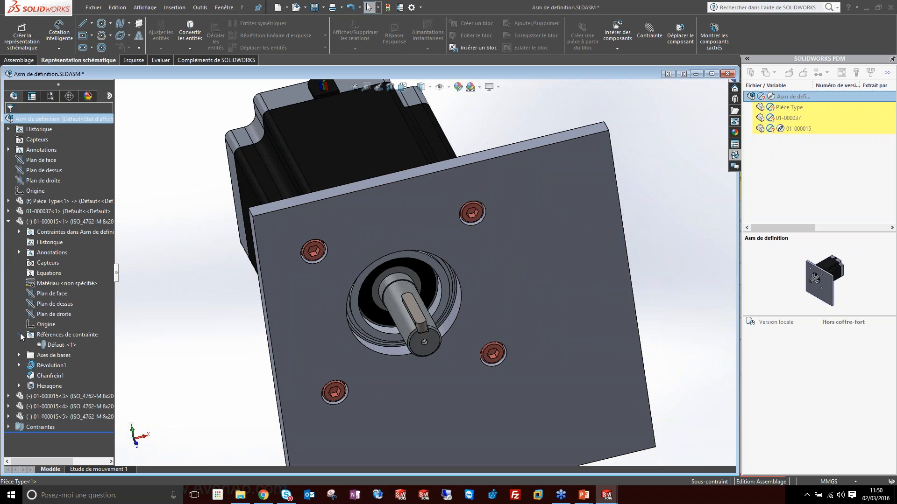
pyautogui.rightClick(64, 350)
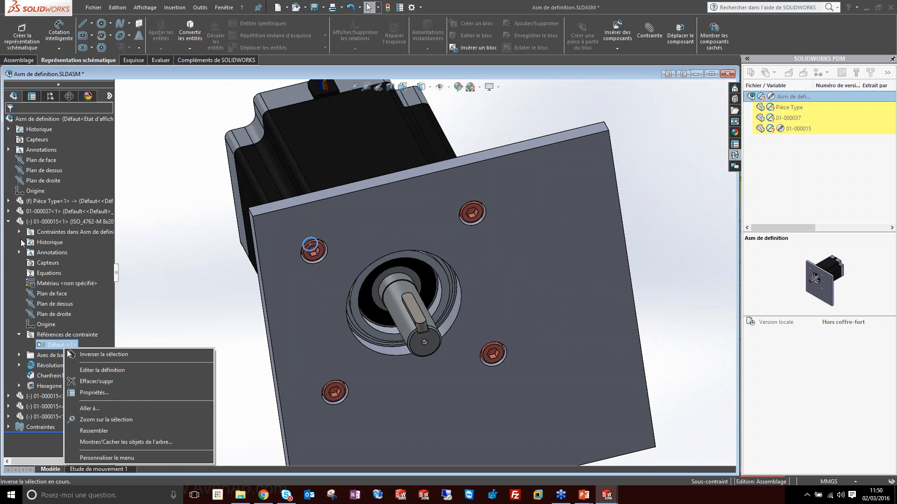
pyautogui.click(9, 222)
pyautogui.click(107, 212)
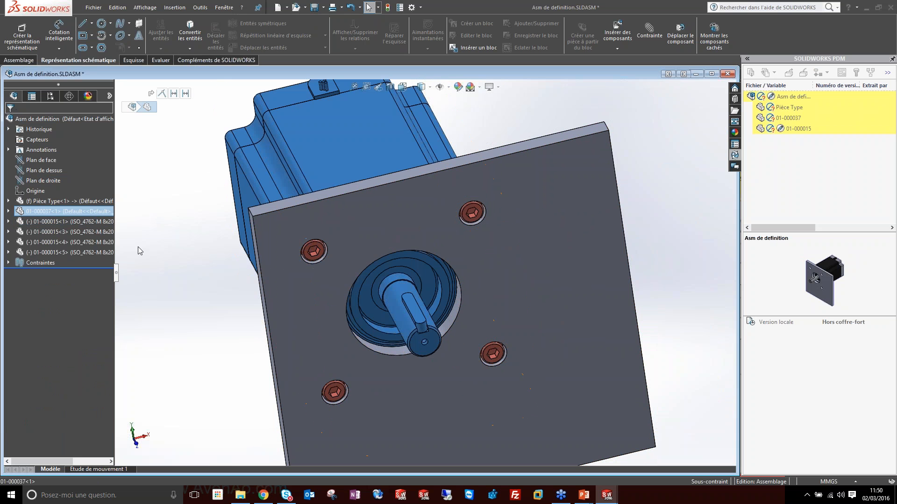
# Step: Orient the whole assembly to show the plate, shaft and four screws, and save the definition assembly
pyautogui.scroll(4, 413, 299)
pyautogui.click(483, 161)
pyautogui.moveTo(424, 301); pyautogui.dragTo(369, 161, button='middle')
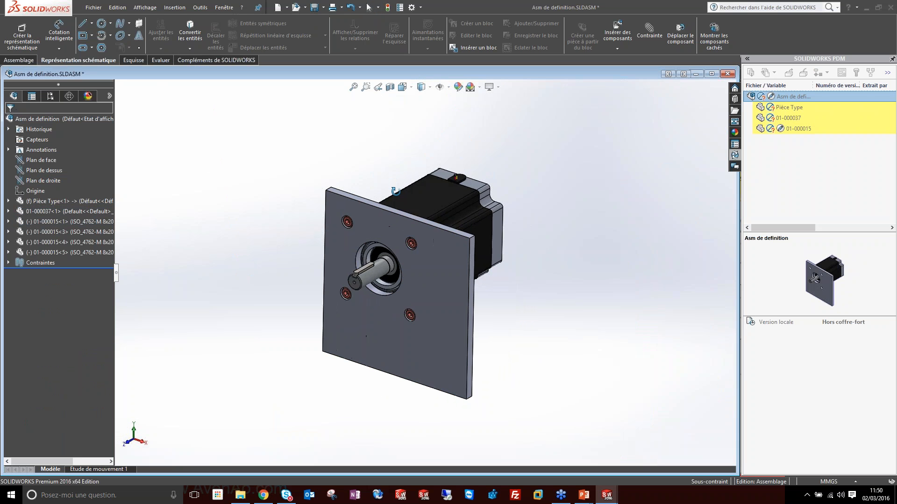
pyautogui.click(314, 7)
pyautogui.scroll(-2, 434, 366)
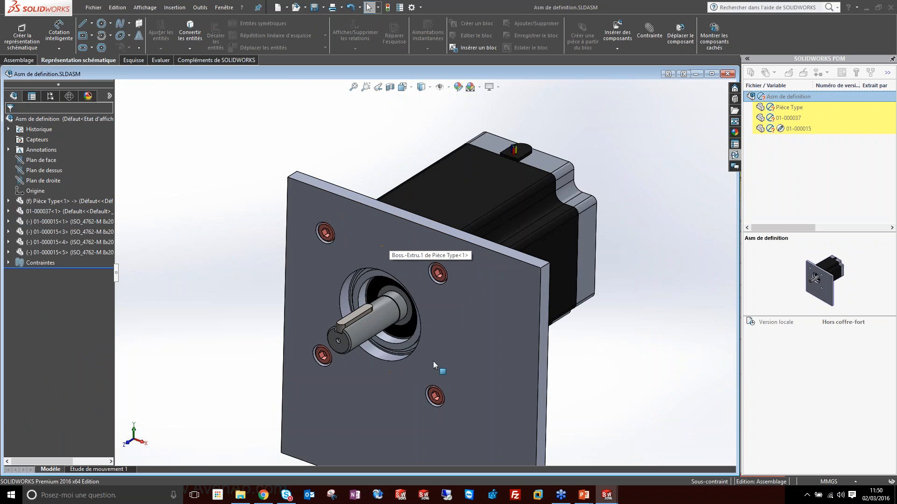
# Step: Start creating a smart component and designate the motor 01-000037 as the part to convert
pyautogui.scroll(1, 426, 239)
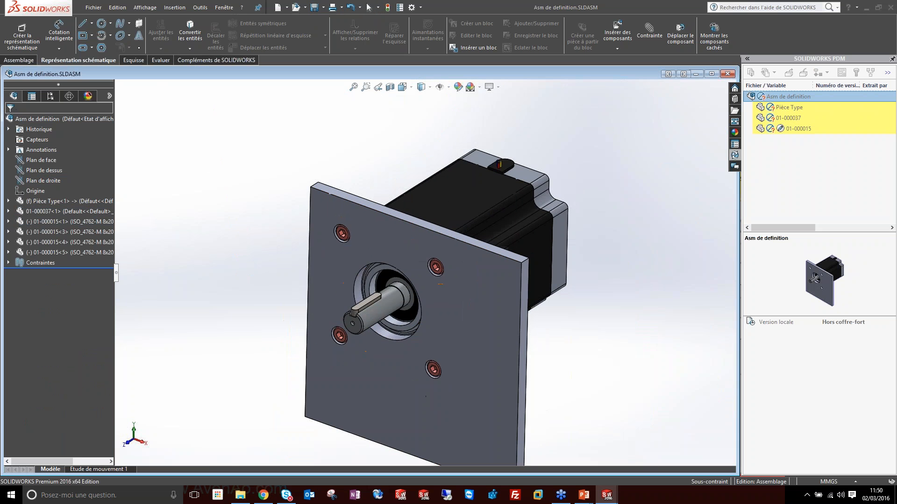
pyautogui.moveTo(426, 239); pyautogui.dragTo(433, 210, button='middle')
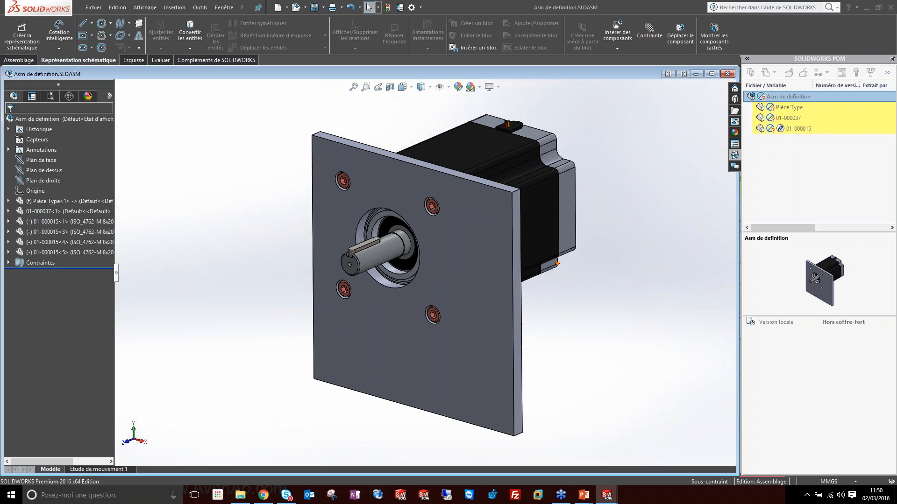
pyautogui.click(184, 8)
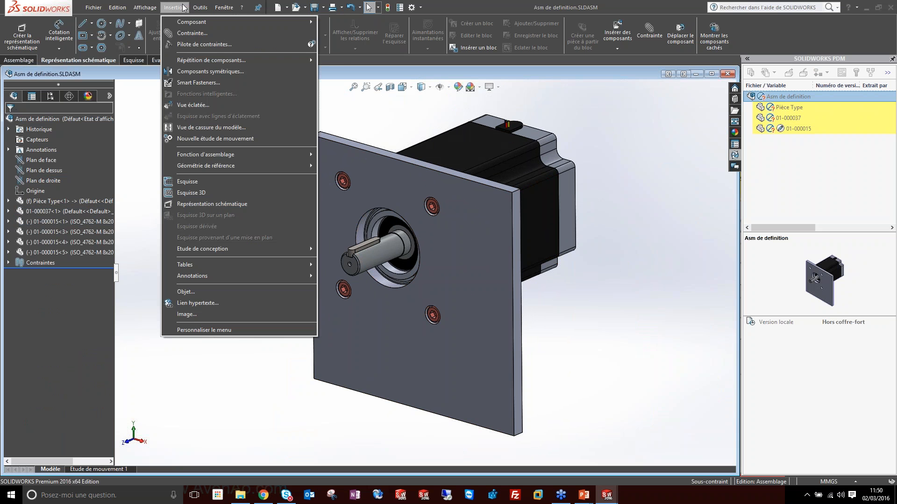
pyautogui.click(184, 8)
pyautogui.click(199, 8)
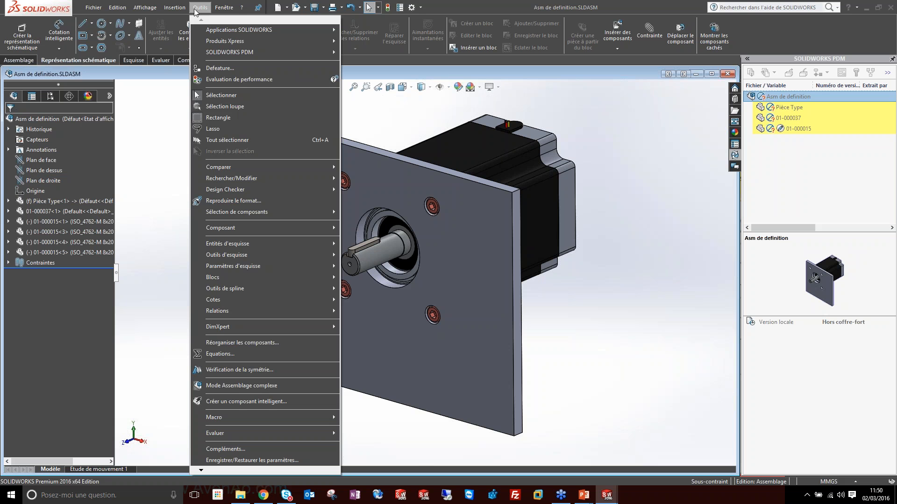
pyautogui.click(247, 402)
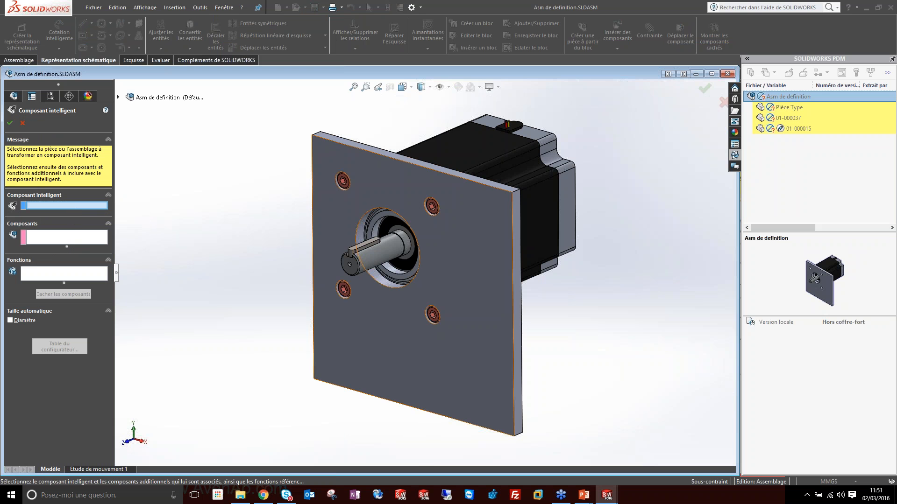
pyautogui.click(451, 148)
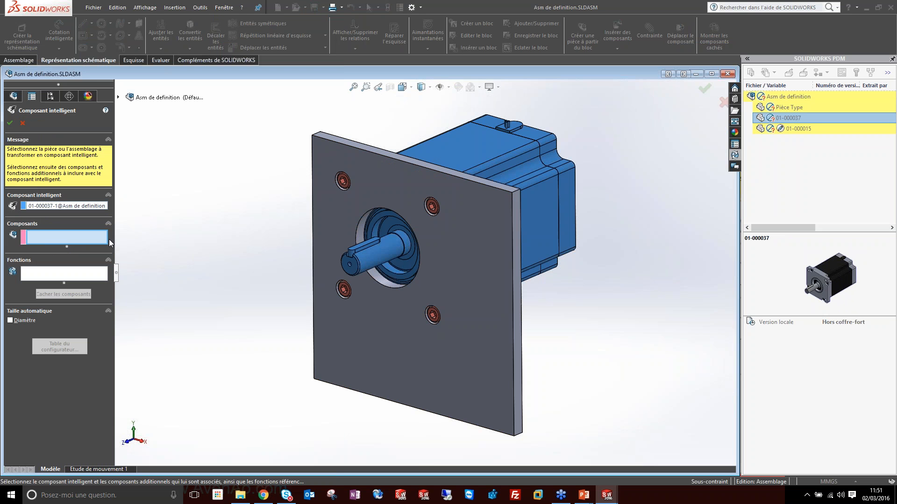
# Step: Include the four 01-000015 screws in the plate as associated components of the smart component
pyautogui.scroll(-3, 423, 212)
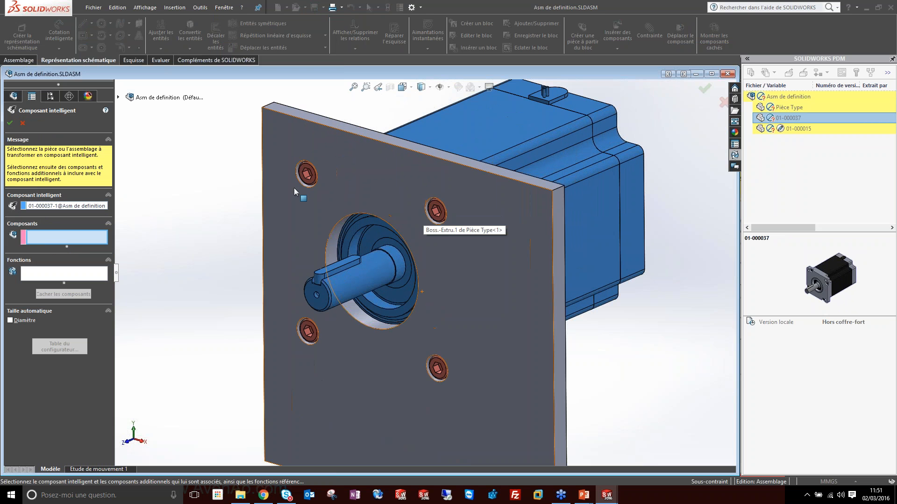
pyautogui.click(313, 177)
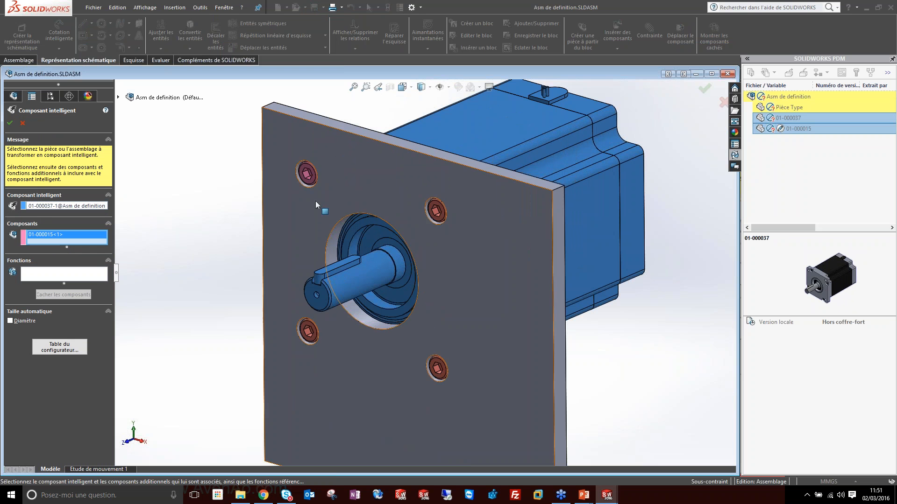
pyautogui.click(444, 220)
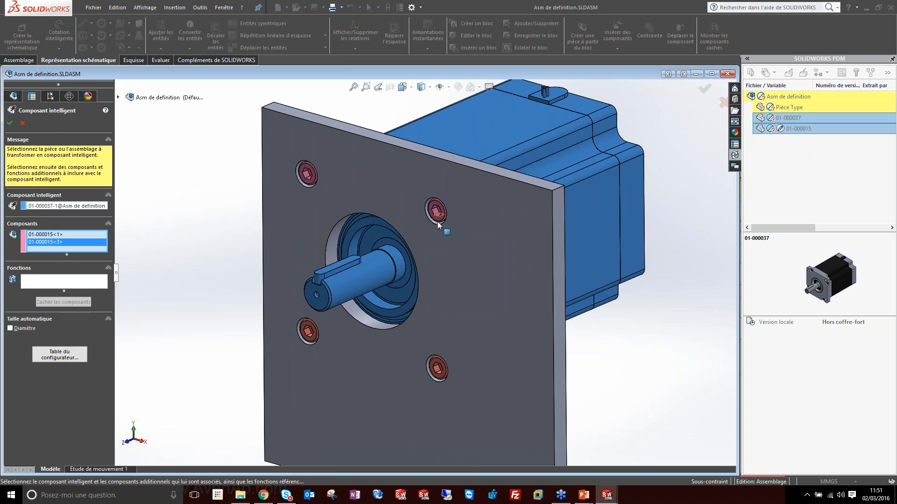
pyautogui.click(439, 372)
pyautogui.click(308, 334)
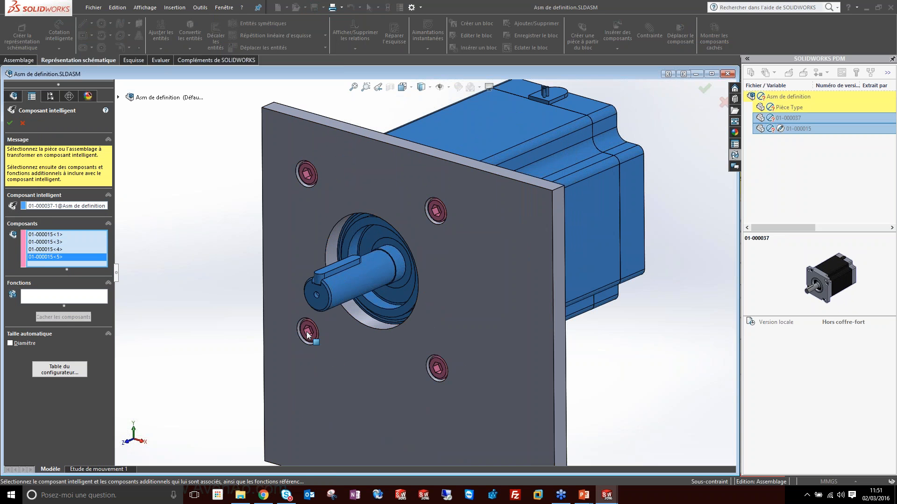
# Step: Include the plate's counterbored screw holes and large central extruded cut as smart component features, and complete the definition
pyautogui.click(46, 296)
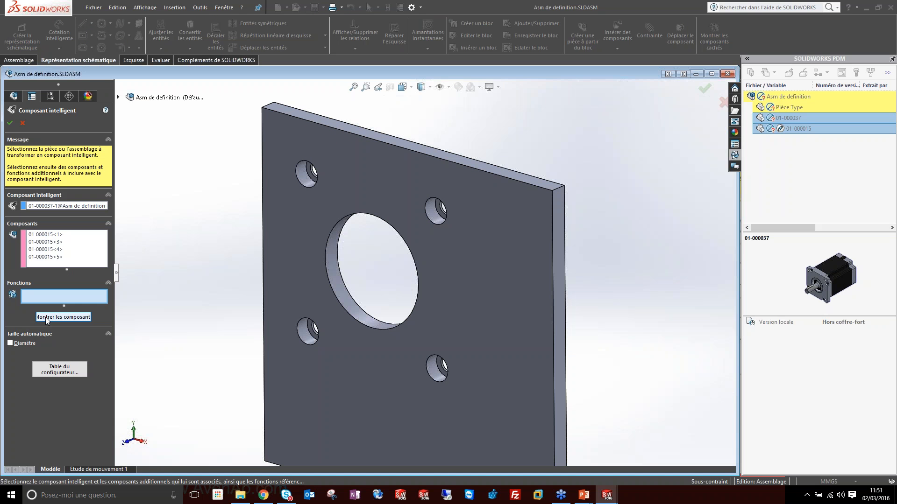
pyautogui.click(306, 177)
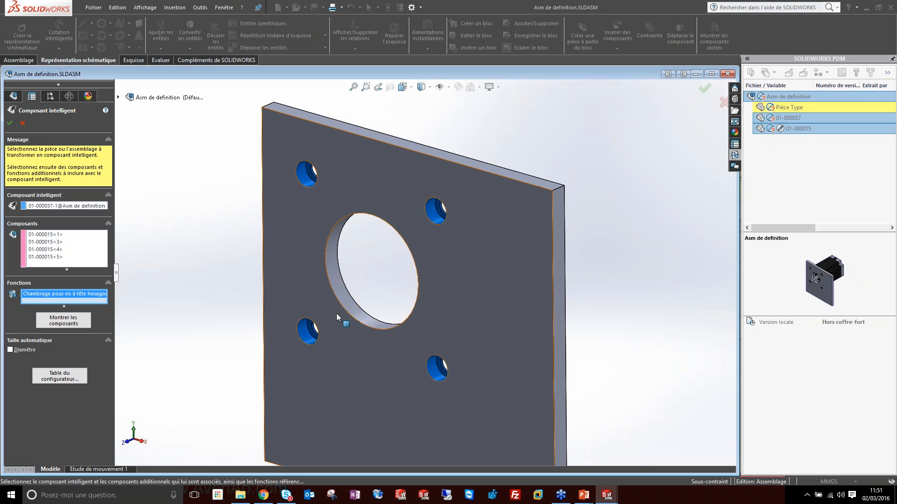
pyautogui.click(342, 293)
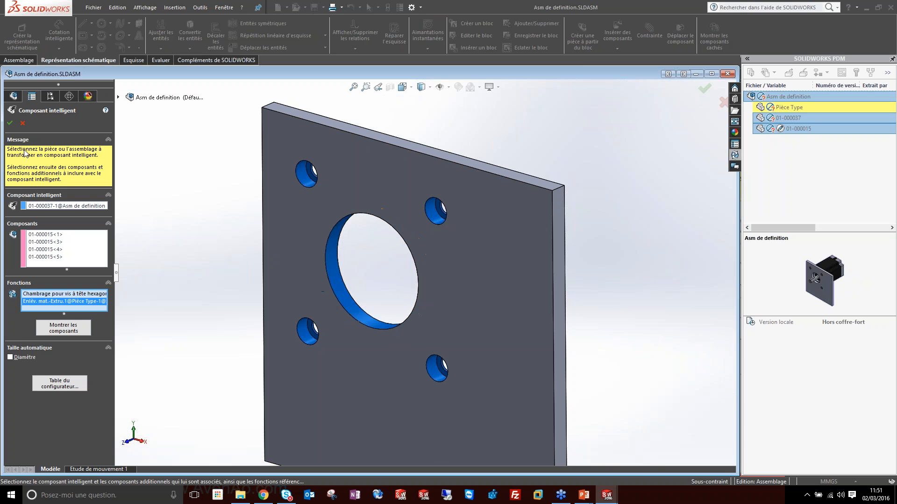
pyautogui.click(10, 122)
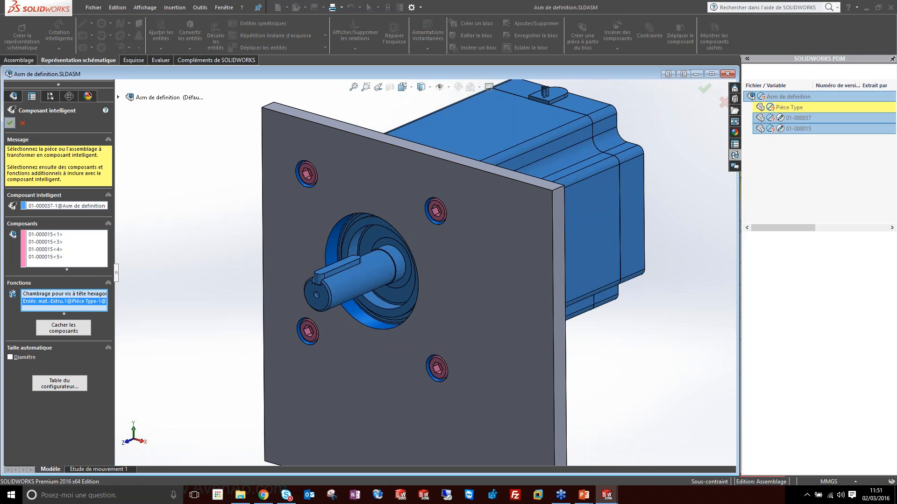
# Step: Open the motor part 01-000037 from the assembly in its own maximized window
pyautogui.moveTo(310, 206)
pyautogui.mouseDown(button='middle')
pyautogui.moveTo(383, 149)
pyautogui.moveTo(444, 69)
pyautogui.moveTo(282, 176)
pyautogui.moveTo(279, 120)
pyautogui.moveTo(299, 201)
pyautogui.mouseUp(button='middle')
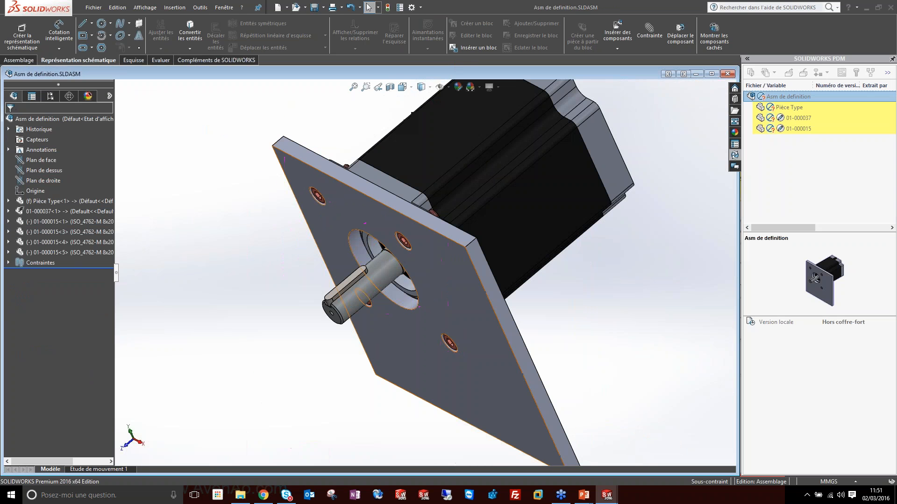
pyautogui.rightClick(28, 211)
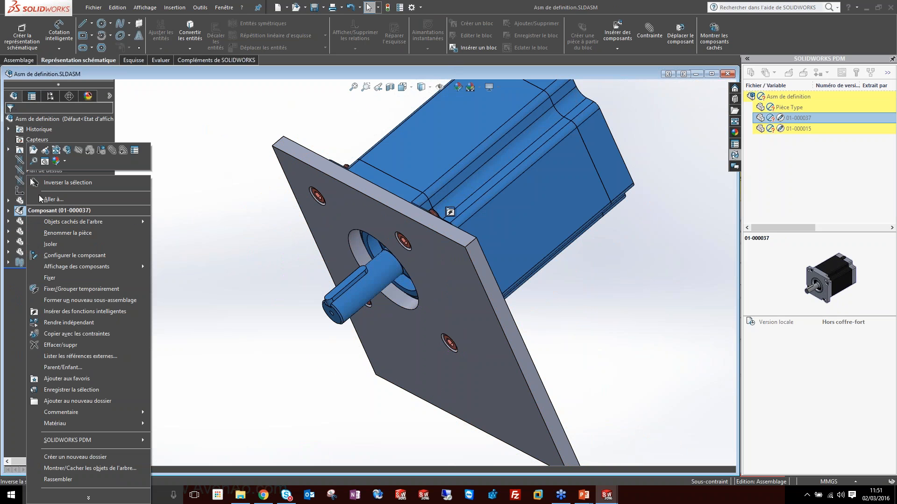
pyautogui.rightClick(18, 213)
pyautogui.click(33, 150)
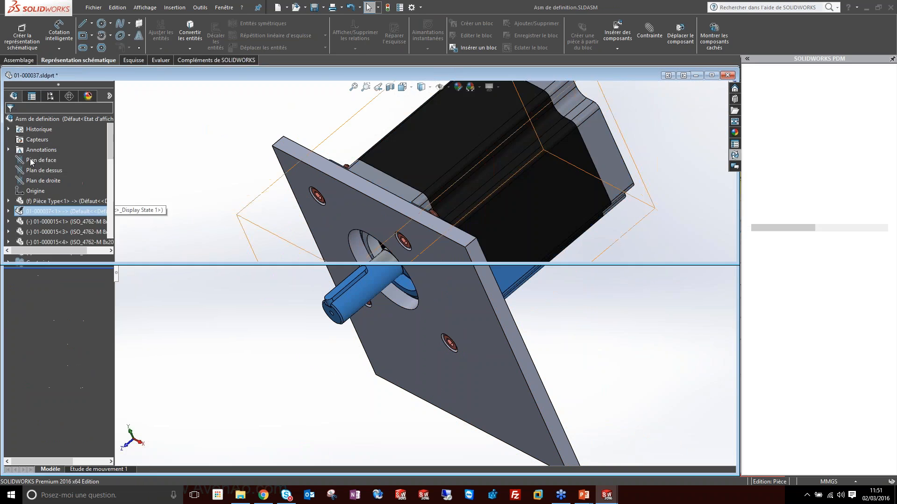
pyautogui.click(711, 75)
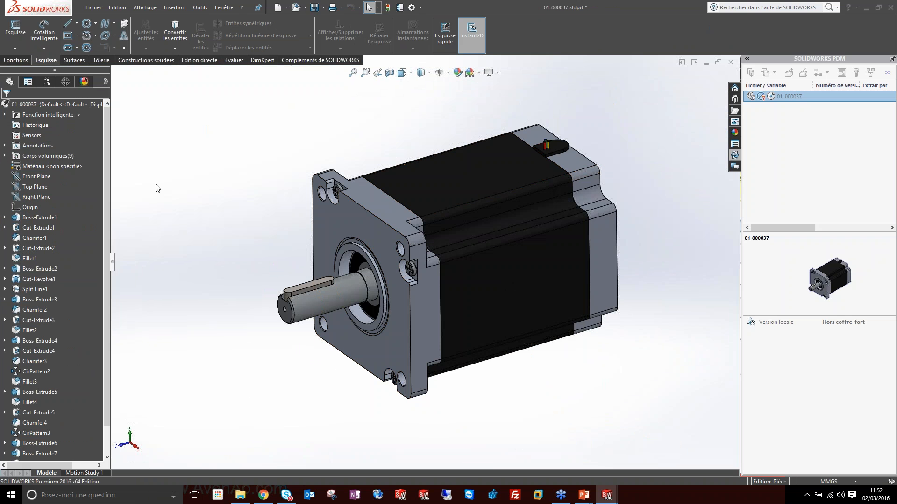
# Step: Examine the features and screw components stored in the motor's Fonction intelligente folder
pyautogui.click(5, 115)
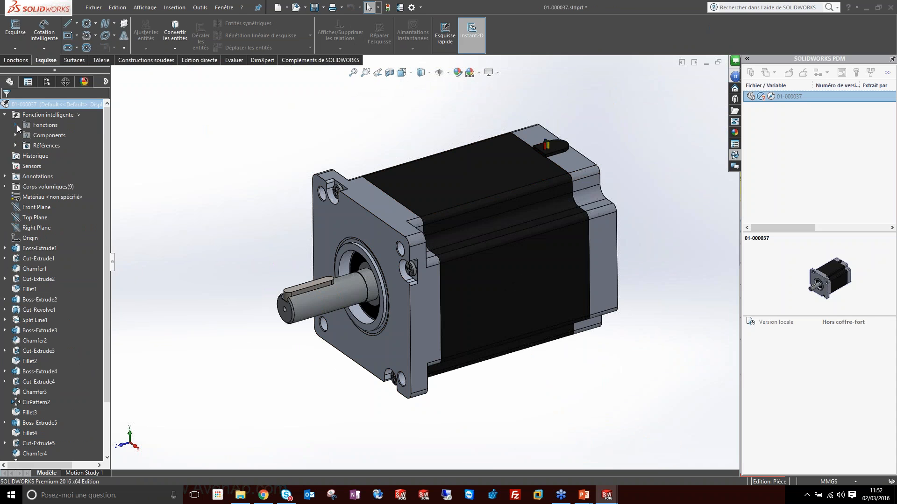
pyautogui.click(17, 125)
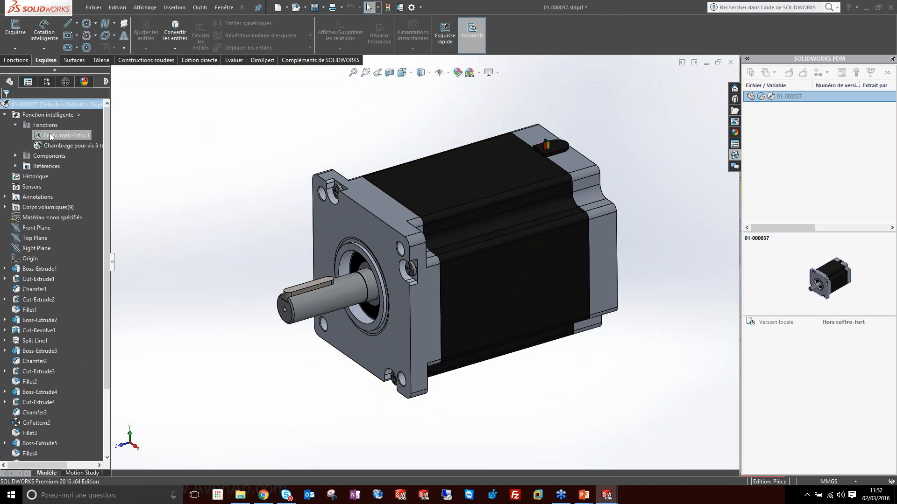
pyautogui.click(50, 135)
pyautogui.click(50, 146)
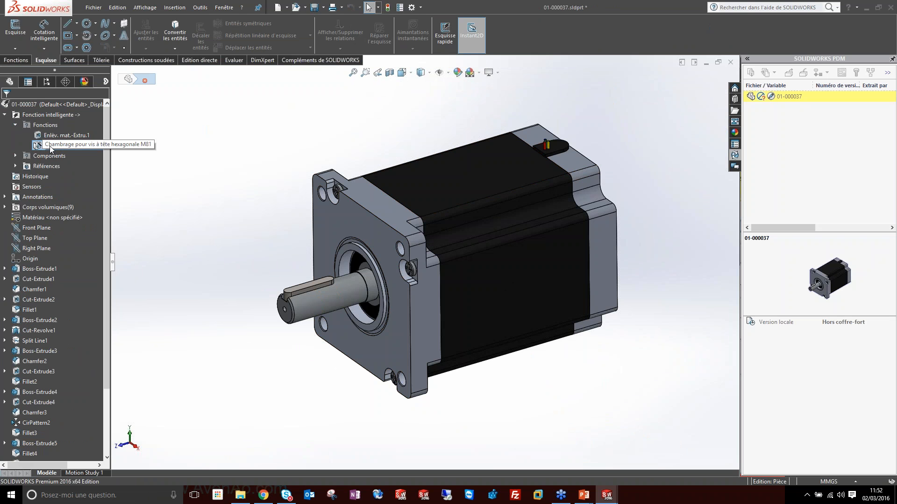
pyautogui.click(16, 156)
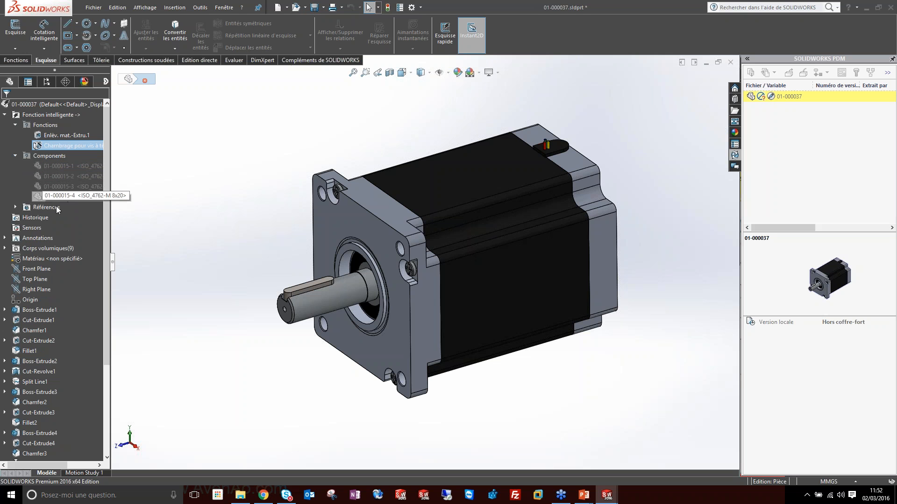
pyautogui.moveTo(57, 200)
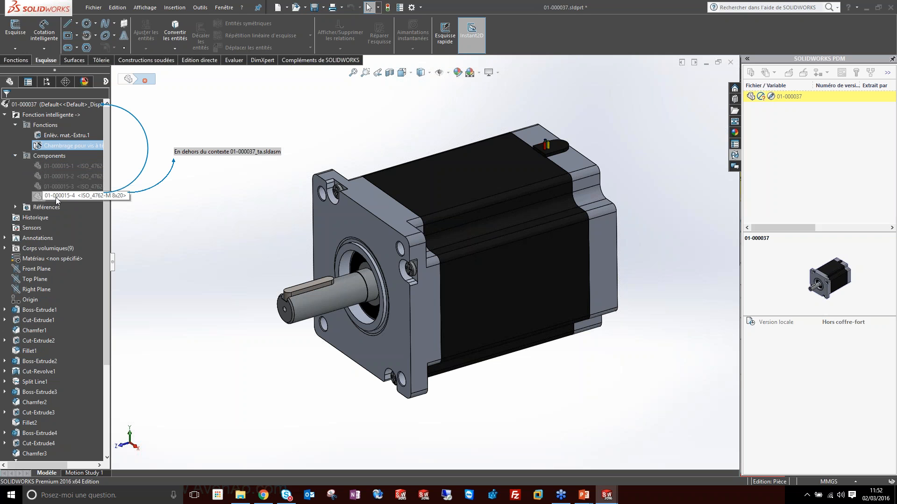
# Step: Examine which features and screws depend on the first two reference faces of the smart feature, and collapse its folders
pyautogui.click(16, 207)
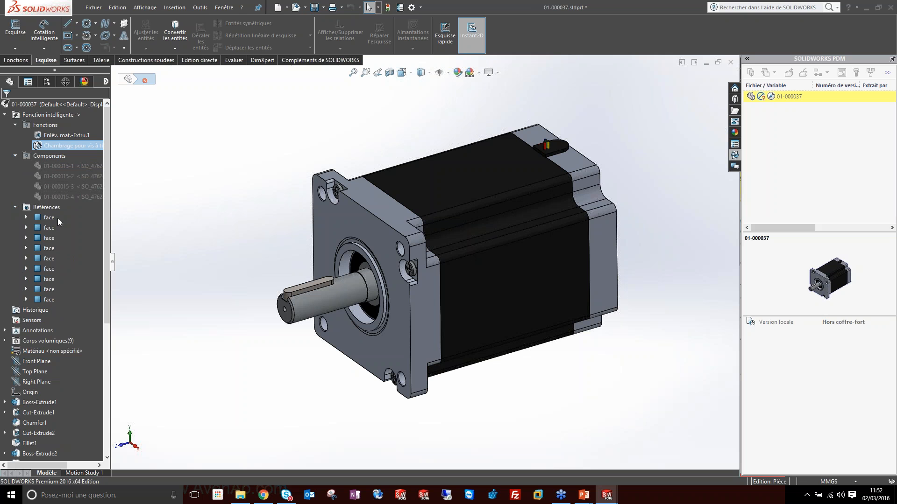
pyautogui.click(26, 218)
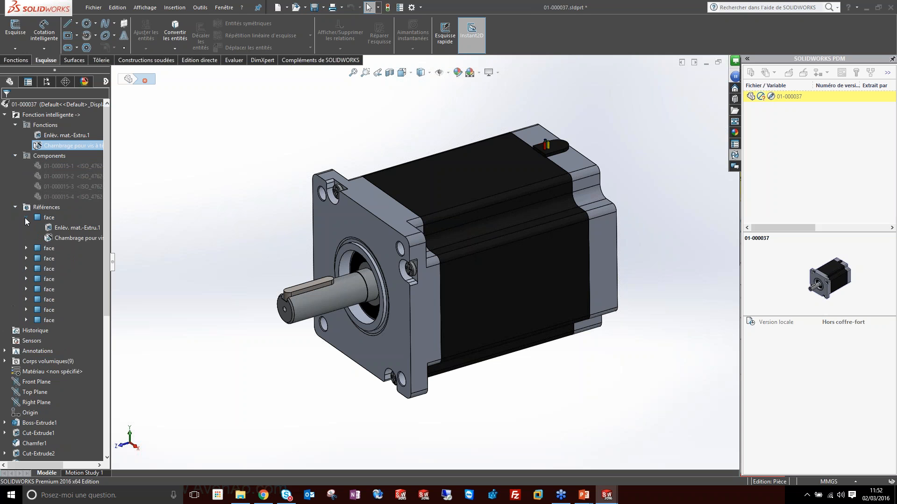
pyautogui.click(27, 249)
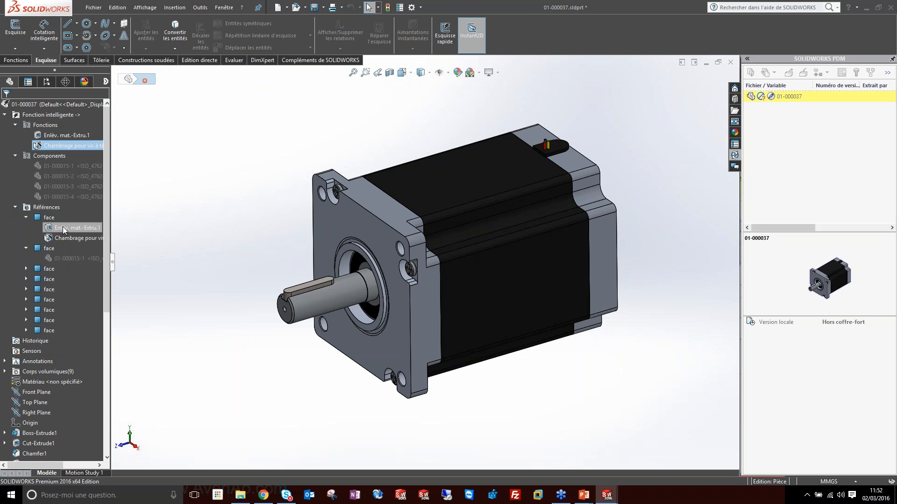
pyautogui.click(26, 248)
pyautogui.click(26, 218)
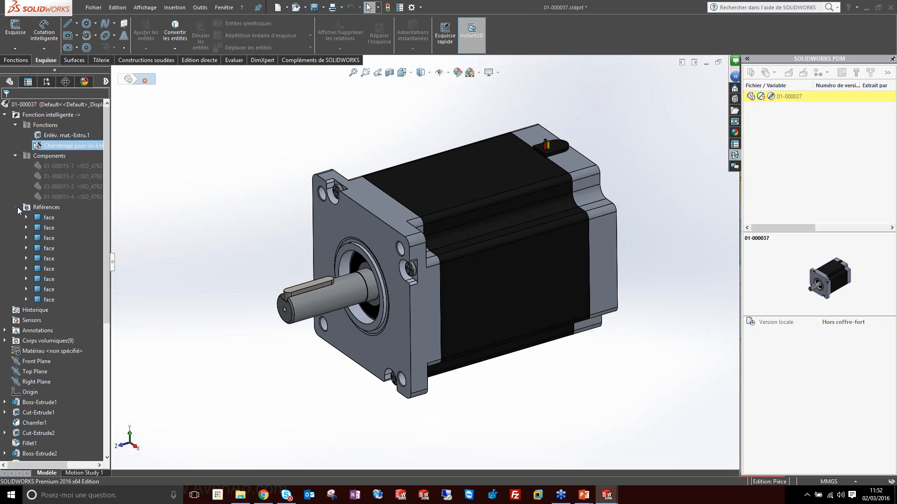
pyautogui.click(15, 207)
pyautogui.click(15, 156)
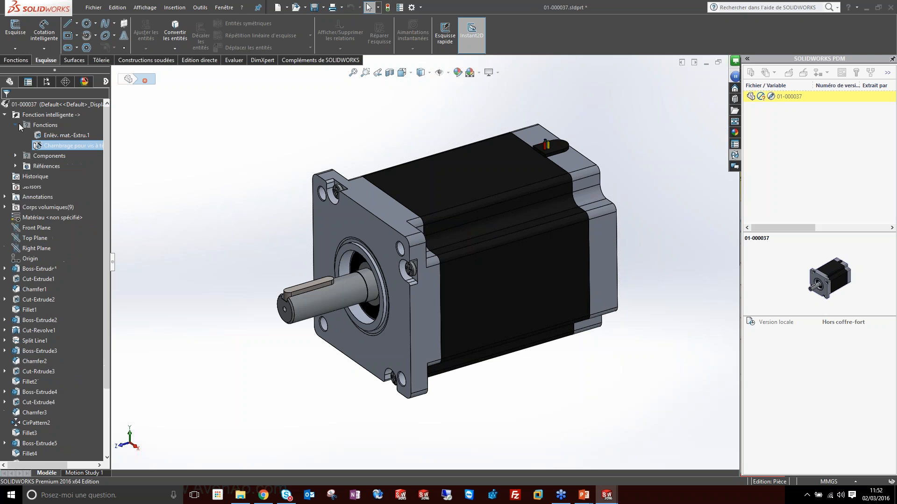
pyautogui.click(15, 125)
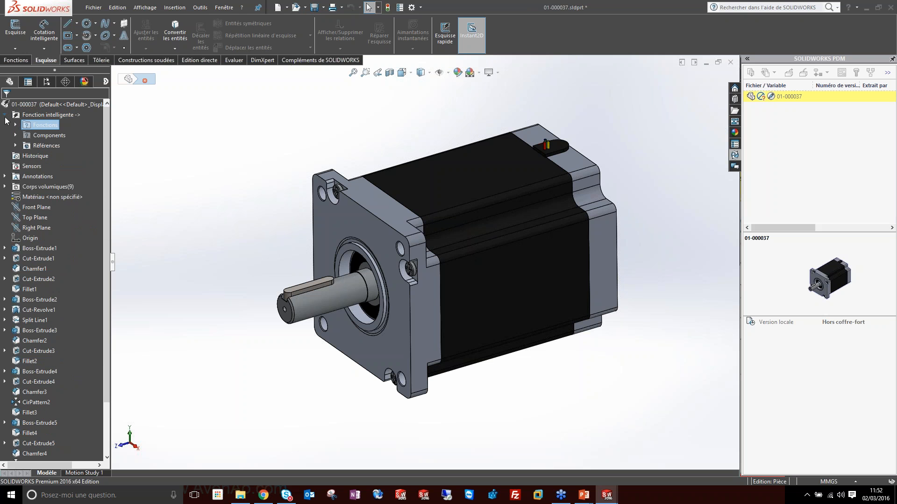
pyautogui.click(5, 116)
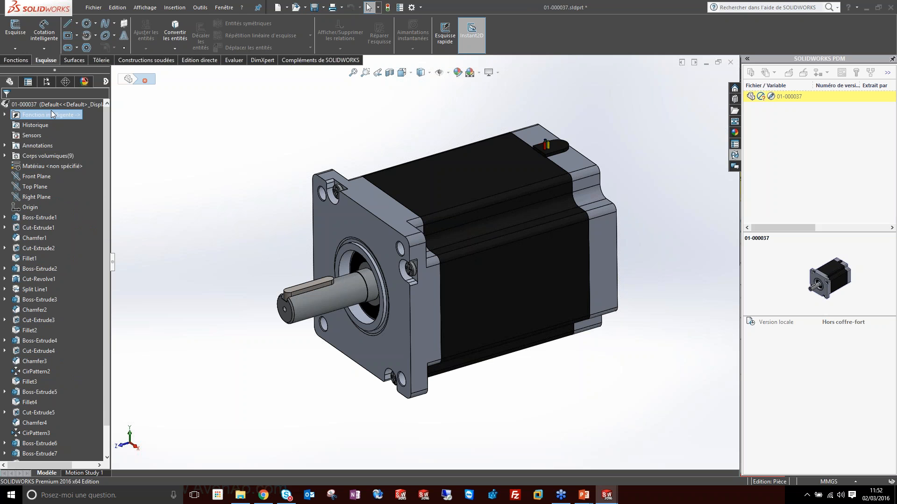
pyautogui.click(189, 133)
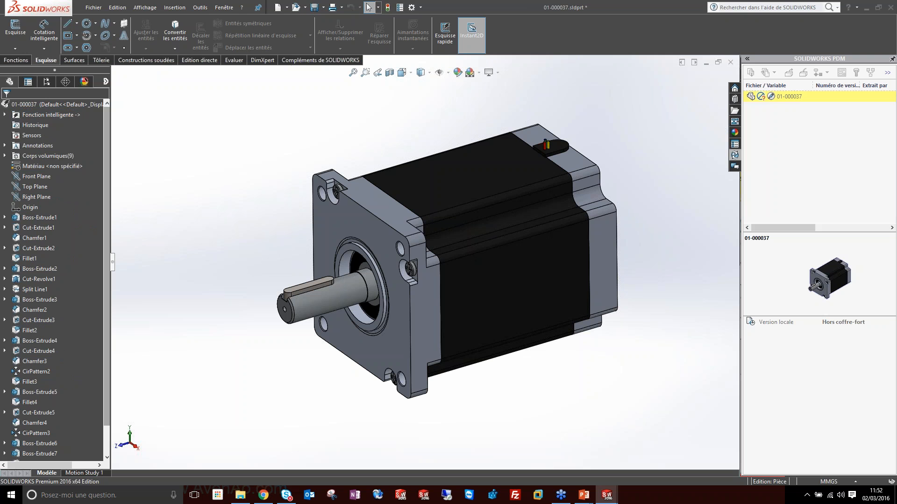
# Step: Save the motor part 01-000037 and switch to the running PowerPoint slideshow
pyautogui.click(313, 7)
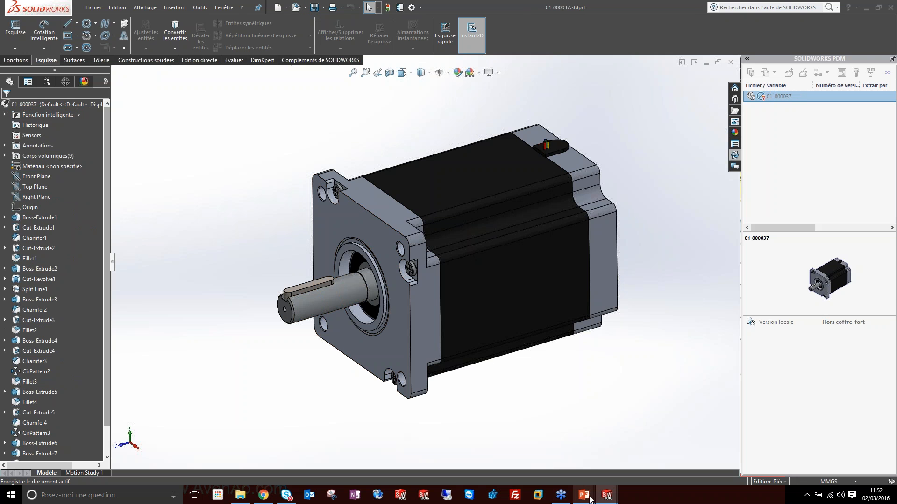
pyautogui.moveTo(587, 499)
pyautogui.click(624, 460)
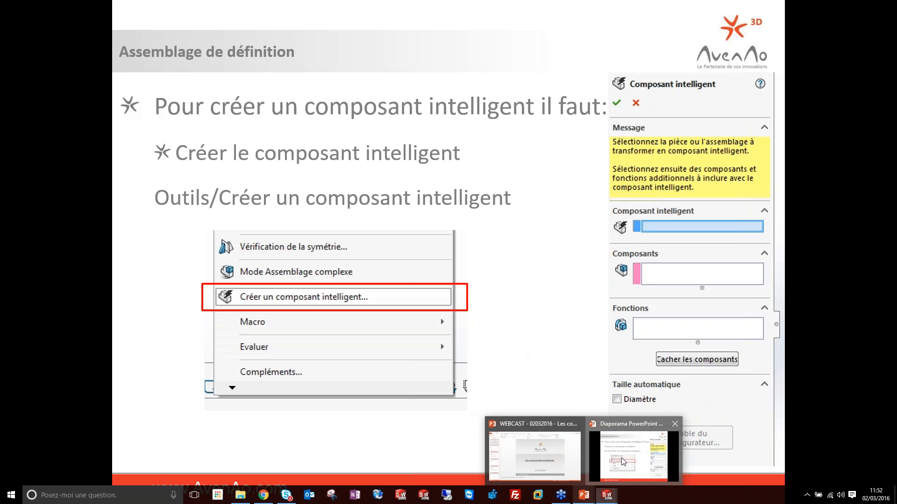
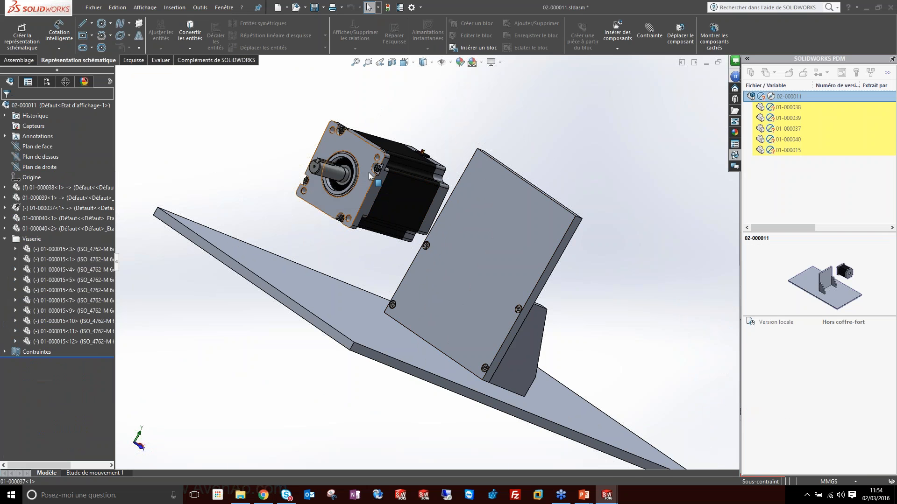
# Step: Mate the motor flange's front face coincident with the back face of the upright plate 01-000039
pyautogui.click(53, 208)
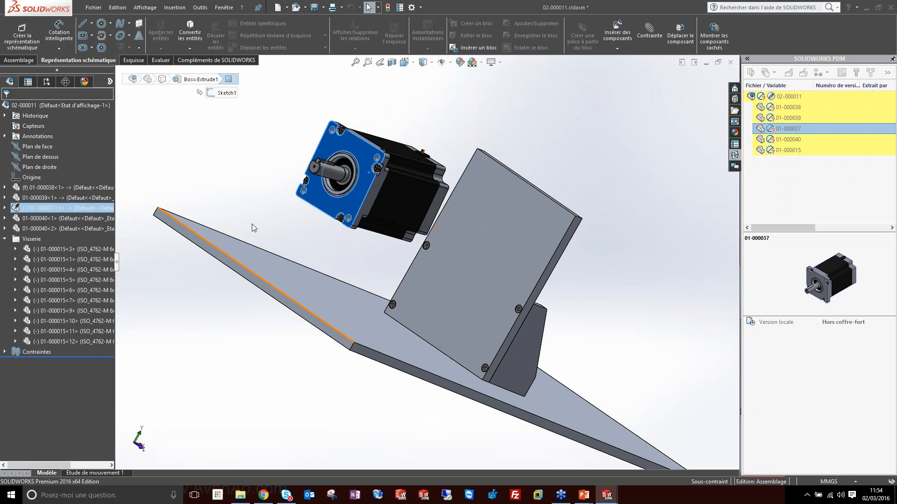
pyautogui.moveTo(464, 245); pyautogui.dragTo(467, 285, button='middle')
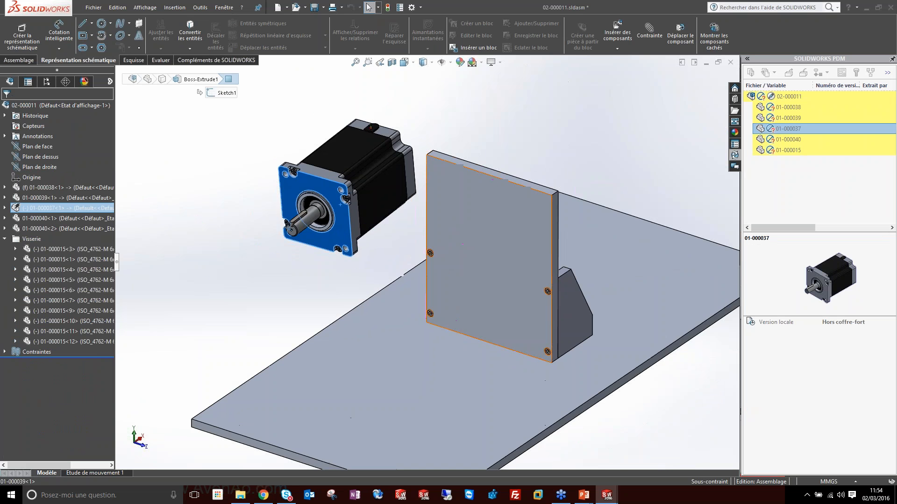
pyautogui.click(277, 263)
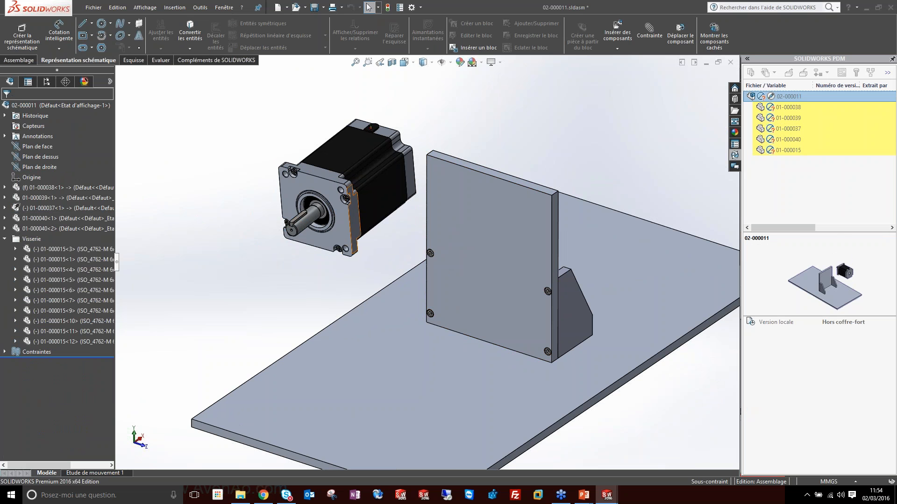
pyautogui.click(321, 193)
pyautogui.moveTo(321, 193); pyautogui.dragTo(529, 232, button='middle')
pyautogui.keyDown('ctrl'); pyautogui.click(532, 220); pyautogui.keyUp('ctrl')
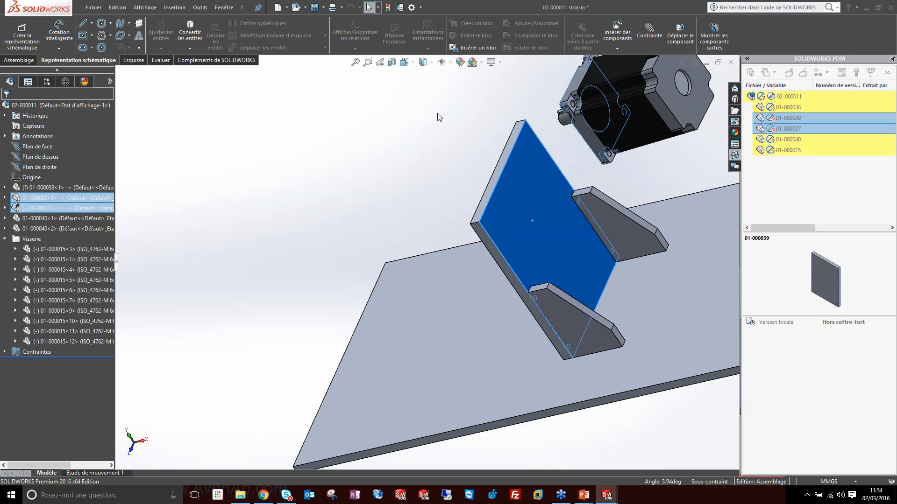
pyautogui.keyDown('ctrl'); pyautogui.click(523, 191); pyautogui.keyUp('ctrl')
pyautogui.keyDown('ctrl'); pyautogui.click(522, 206); pyautogui.keyUp('ctrl')
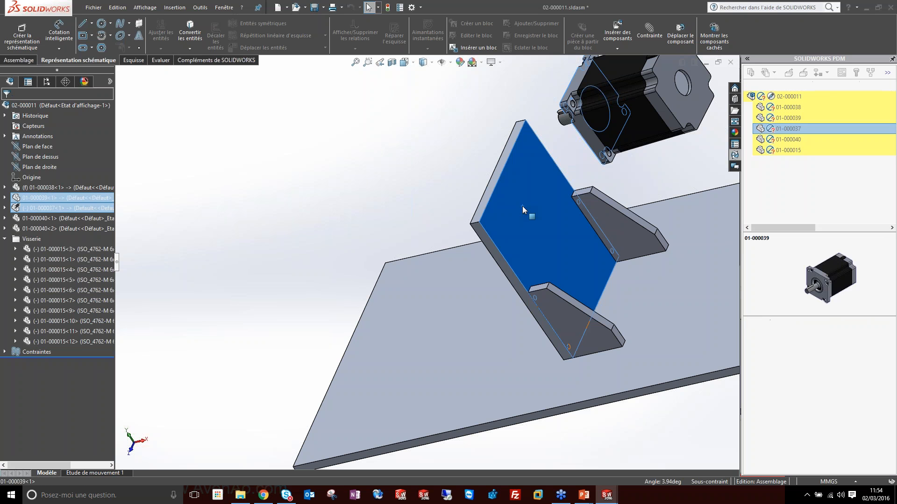
pyautogui.click(546, 199)
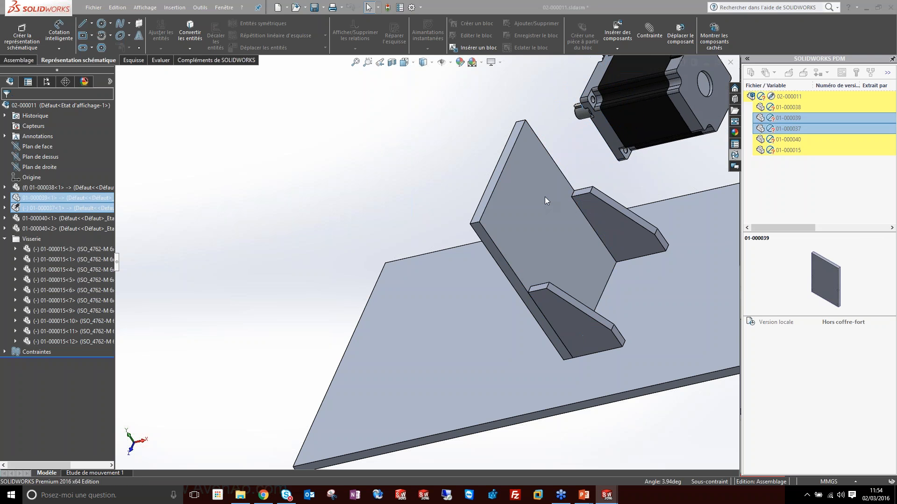
# Step: Add a 30 mm distance mate between the motor flange's top face and the upright plate's top face
pyautogui.click(596, 93)
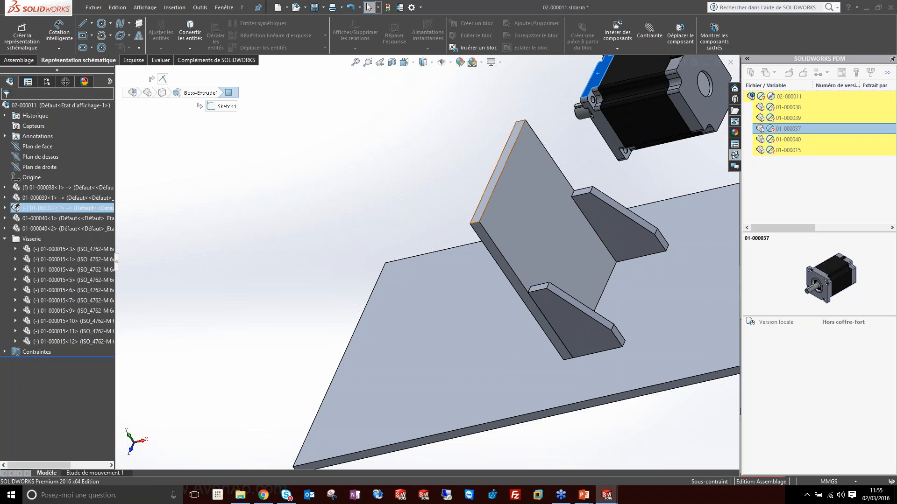
pyautogui.keyDown('ctrl'); pyautogui.click(508, 164); pyautogui.keyUp('ctrl')
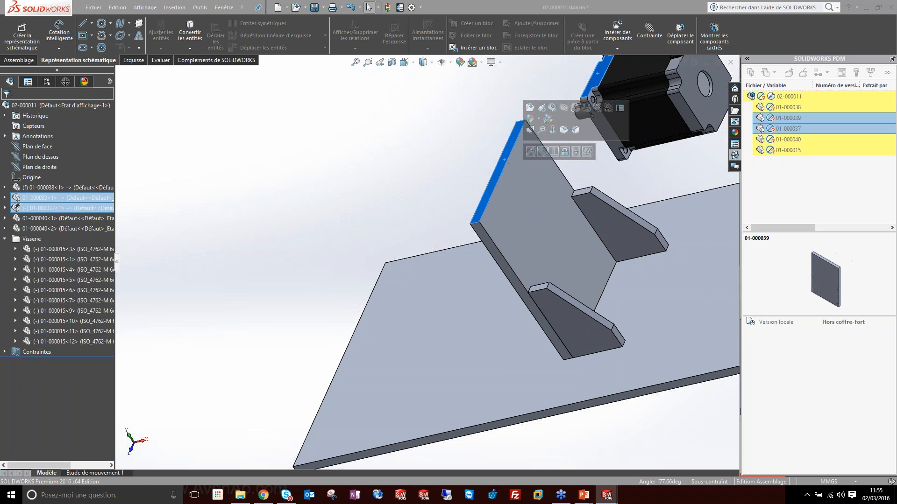
pyautogui.click(577, 154)
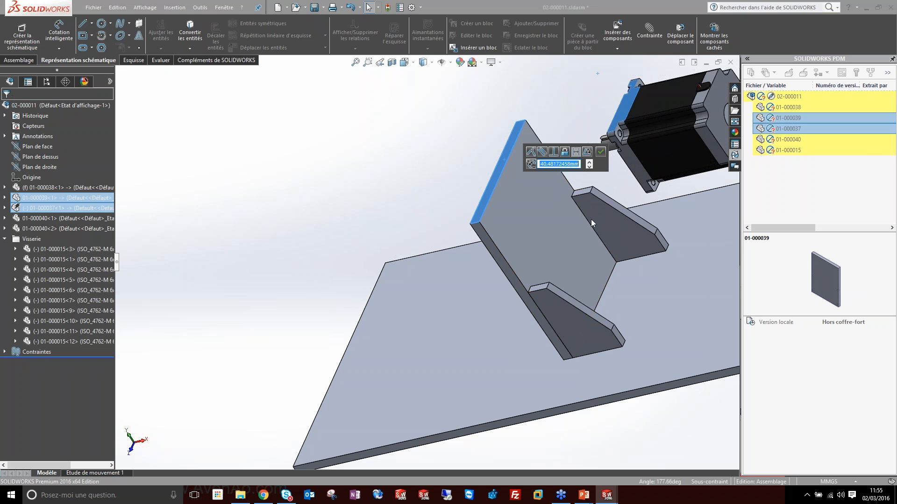
pyautogui.write('30.00mm')
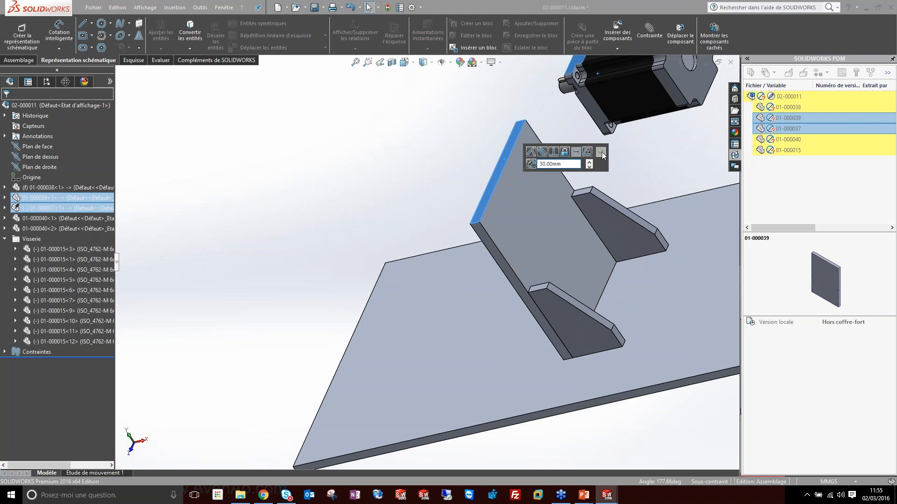
pyautogui.click(601, 151)
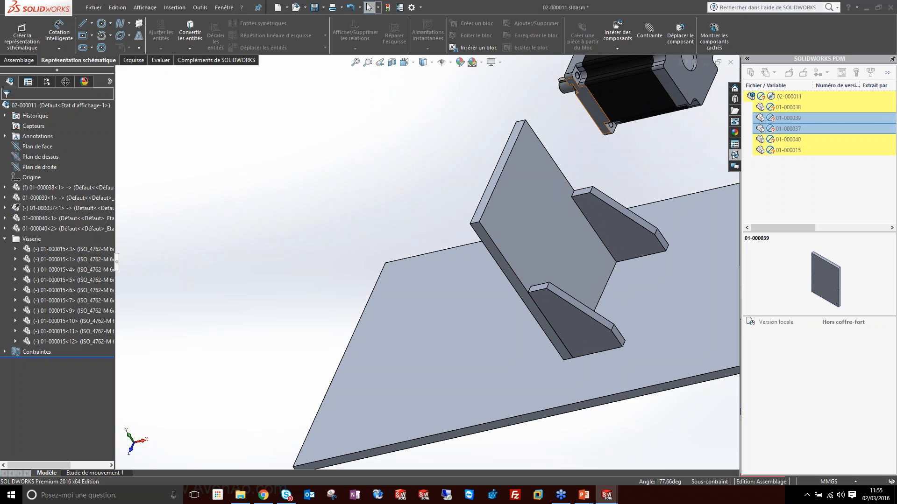
# Step: Add a 30 mm distance mate between the motor flange's side face and the upright plate's side face
pyautogui.click(594, 106)
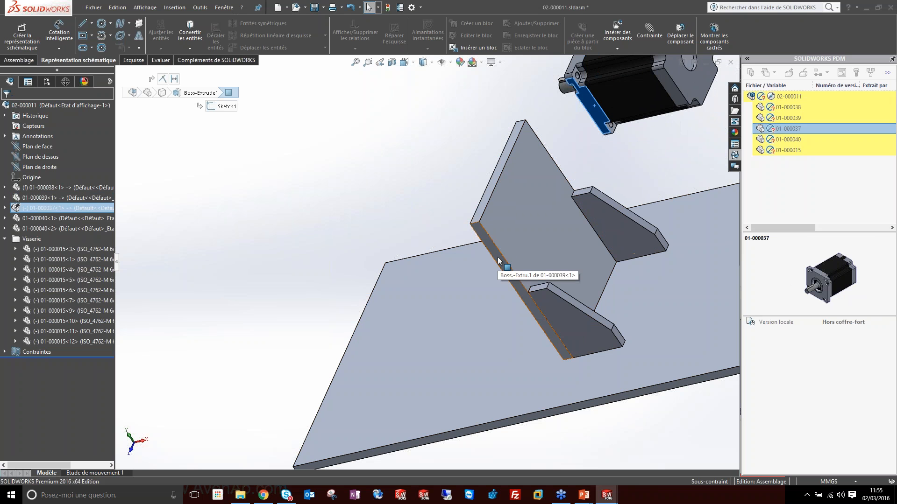
pyautogui.click(498, 261)
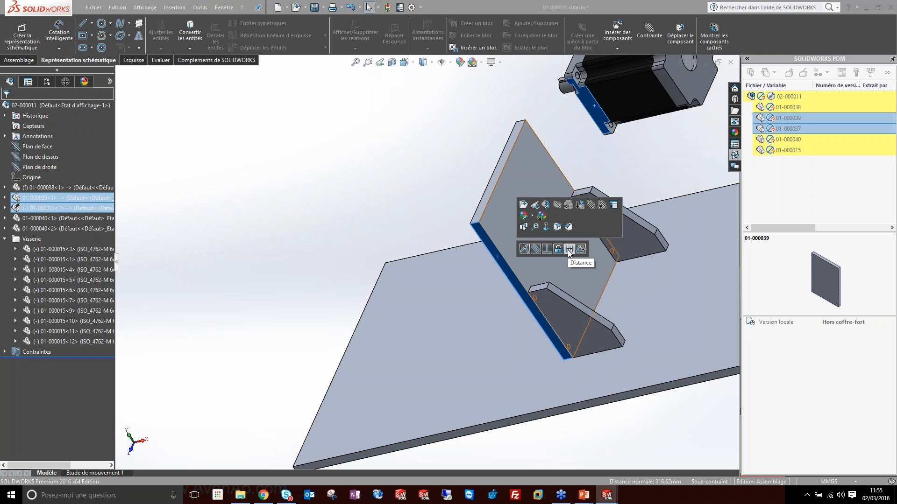
pyautogui.click(569, 250)
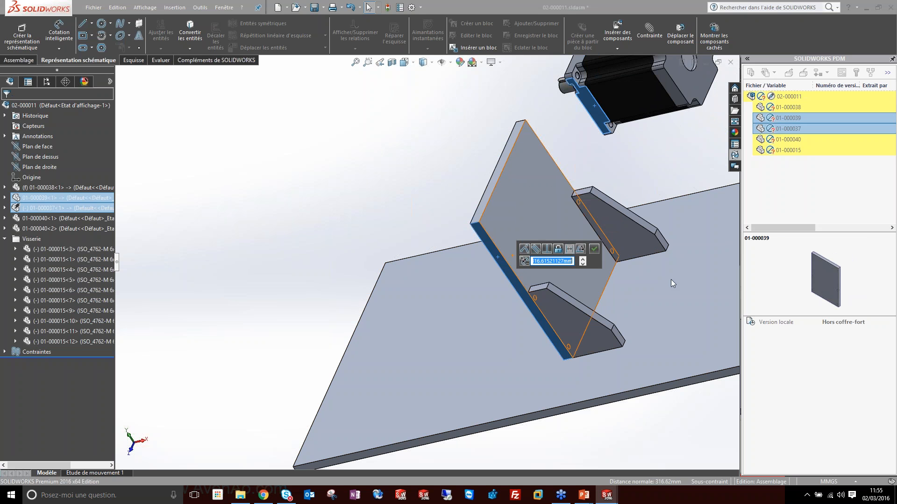
pyautogui.write('30')
pyautogui.press('Return')
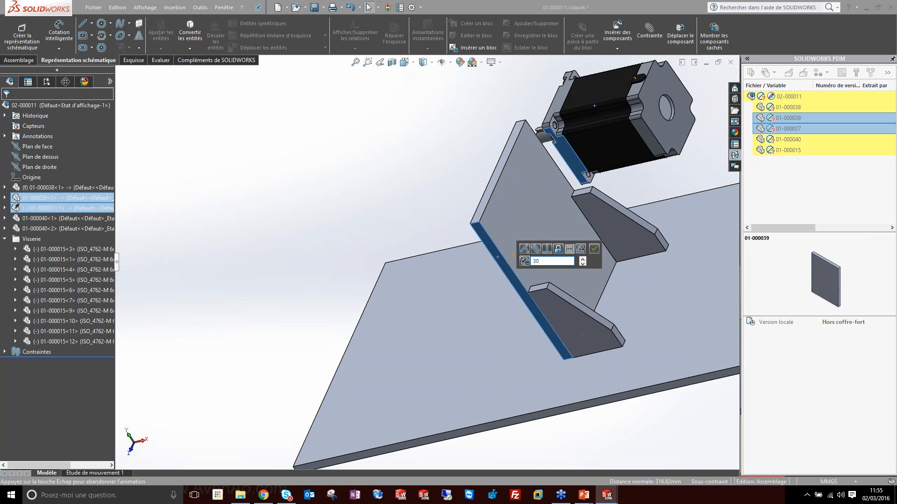
pyautogui.click(596, 249)
# Step: Start inserting the smart features of motor 01-000037, keeping the preview window clear of the plate and the assembly 02-000011 window maximized
pyautogui.moveTo(485, 261); pyautogui.dragTo(510, 316, button='middle')
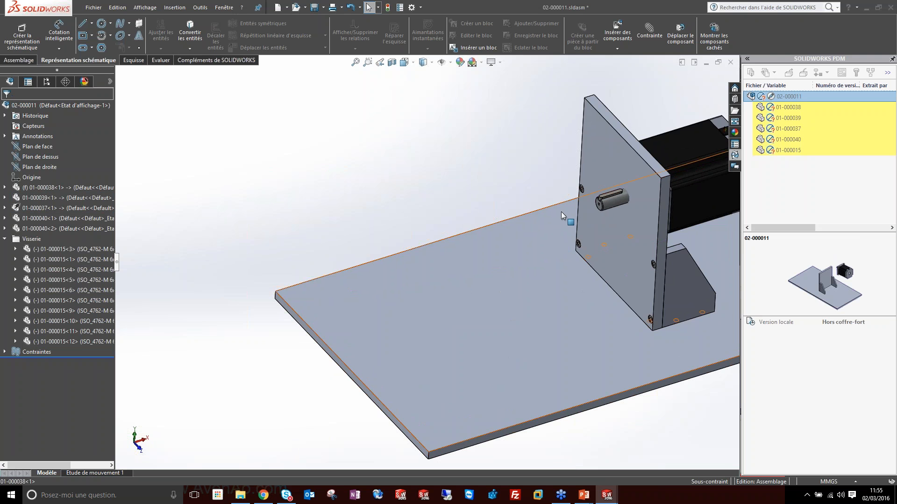
pyautogui.hotkey('ctrl', '1')
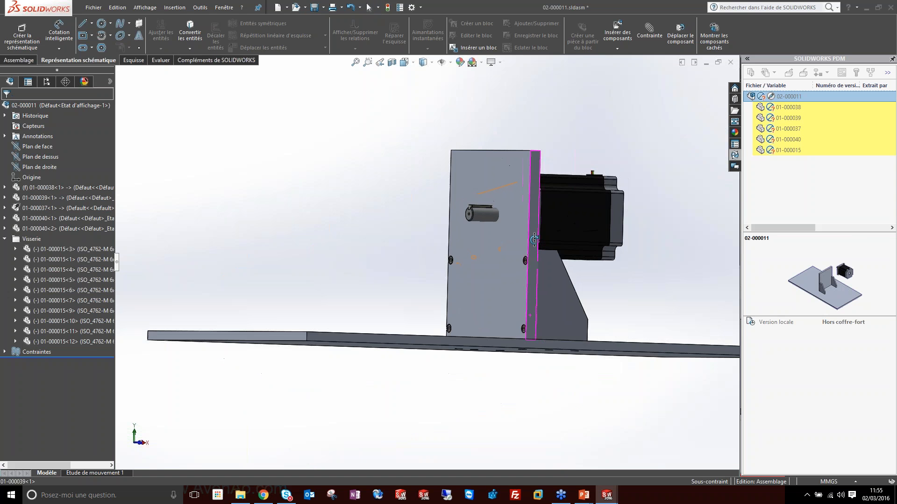
pyautogui.hotkey('ctrl', '7')
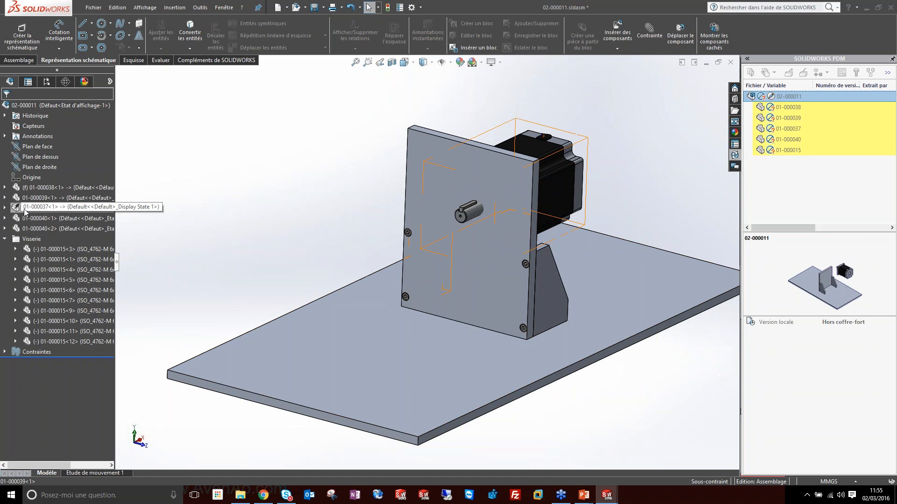
pyautogui.rightClick(25, 212)
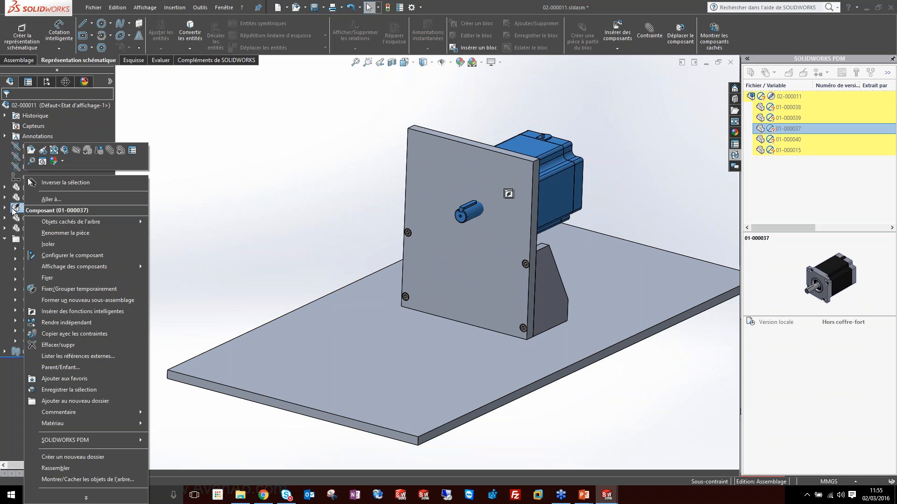
pyautogui.click(108, 313)
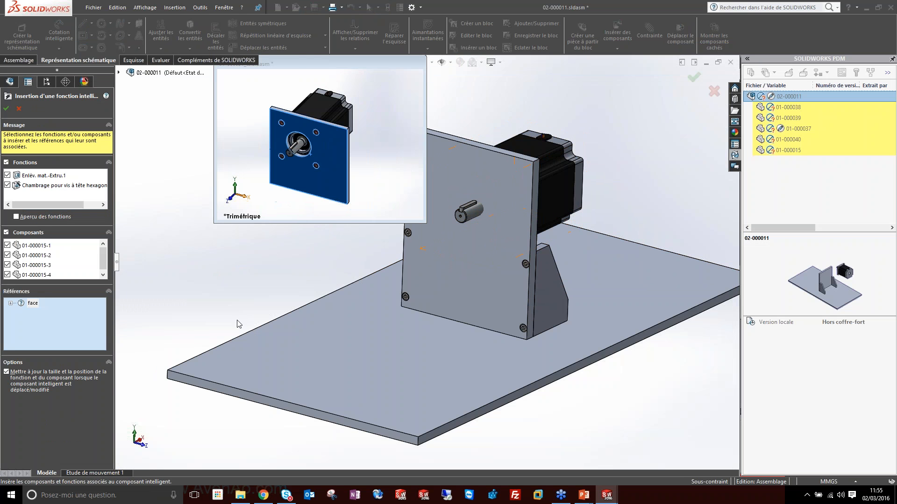
pyautogui.moveTo(294, 61); pyautogui.dragTo(242, 213)
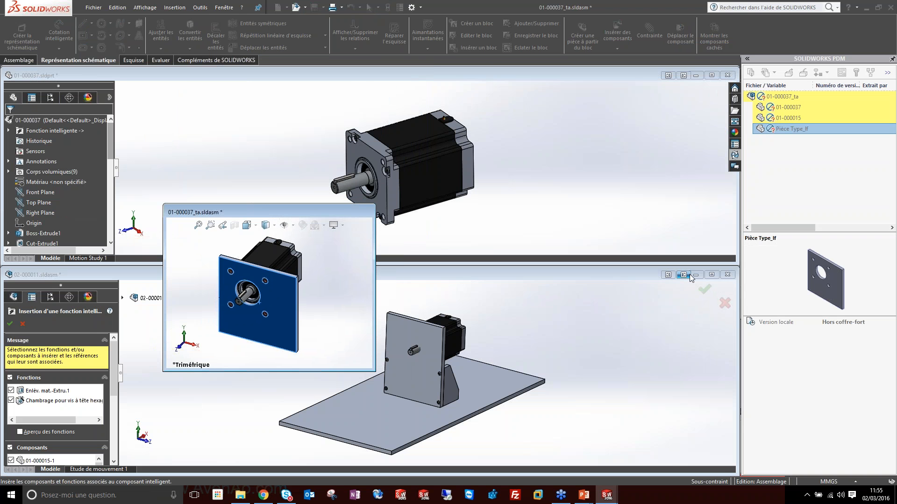
pyautogui.click(711, 275)
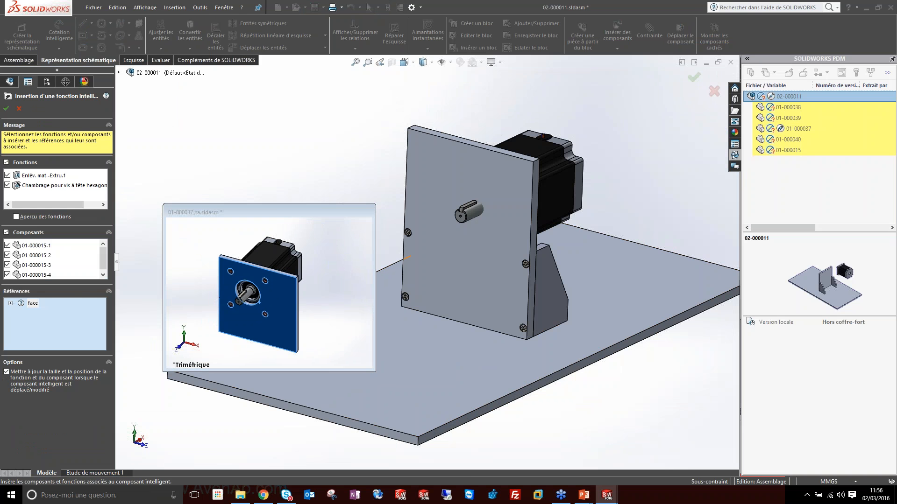
pyautogui.moveTo(275, 211); pyautogui.dragTo(273, 82)
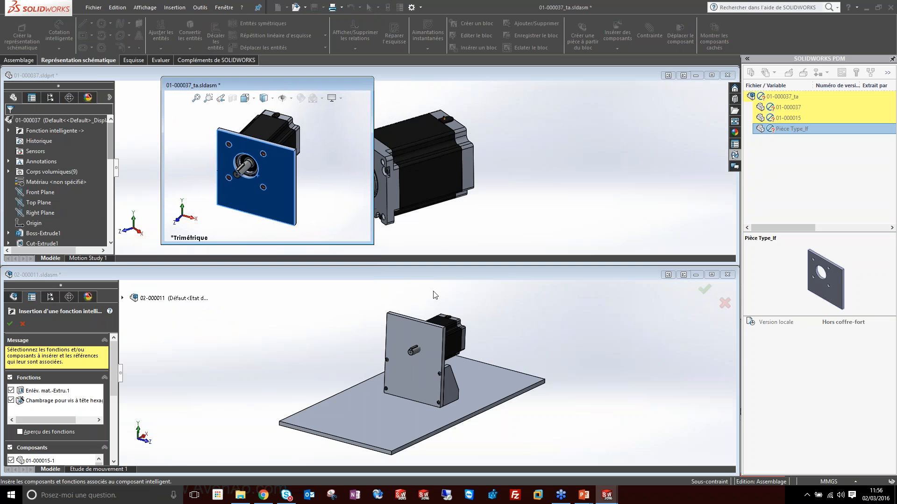
pyautogui.click(430, 275)
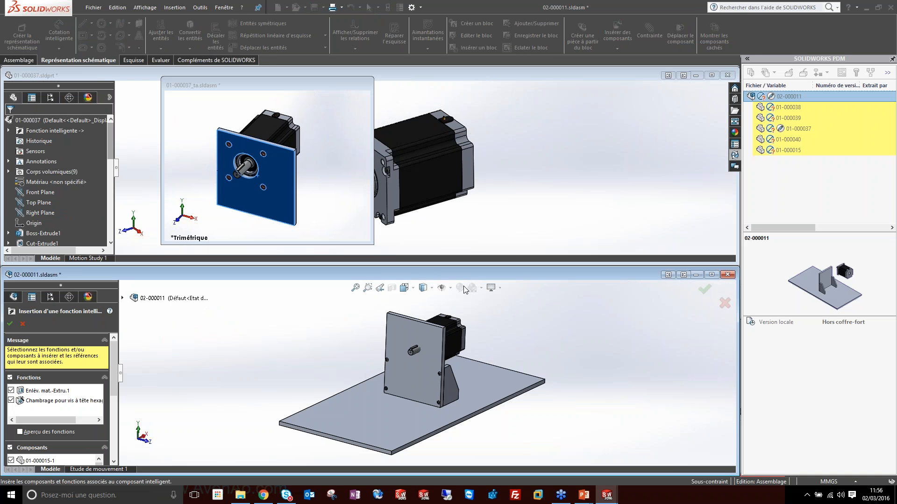
pyautogui.click(711, 275)
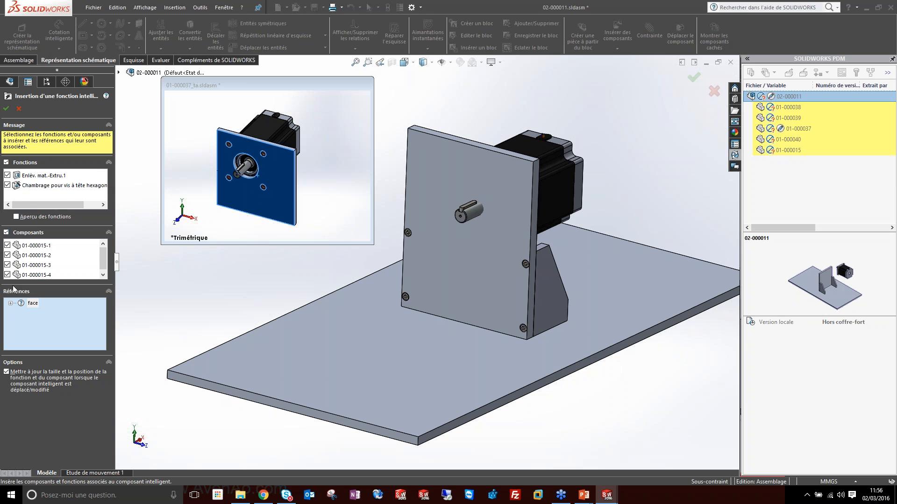
# Step: Insert only the cut and counterbore features without the screw components, using the upright plate's front face as the reference
pyautogui.click(7, 232)
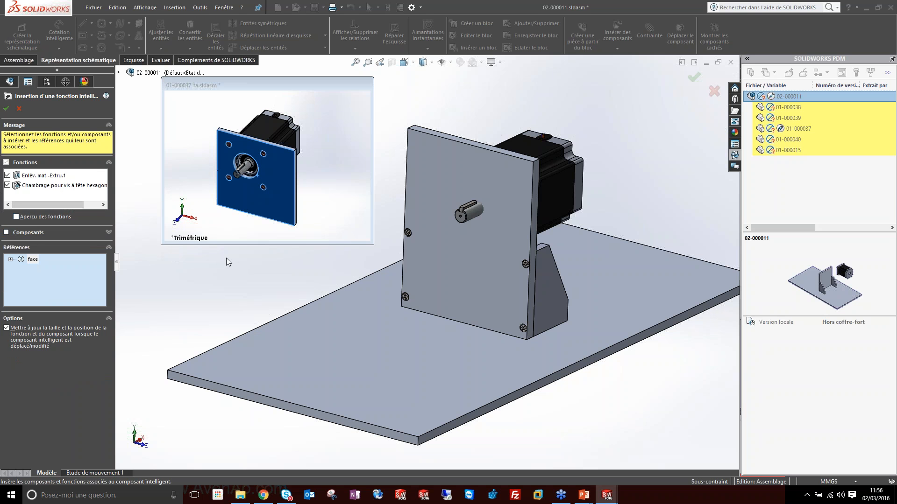
pyautogui.moveTo(19, 262)
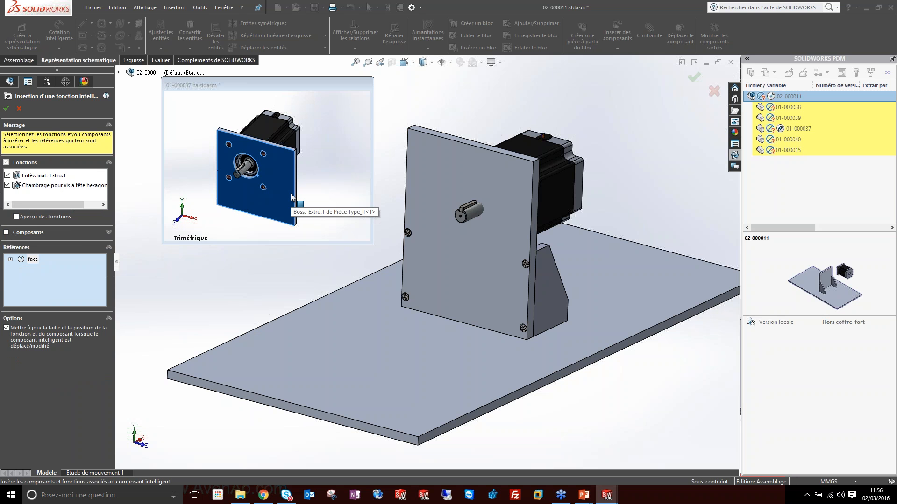
pyautogui.scroll(-3, 490, 254)
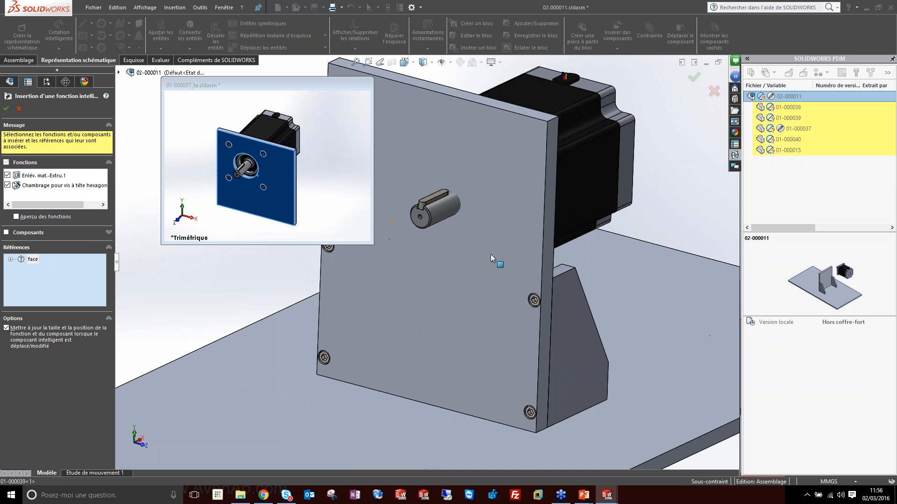
pyautogui.click(490, 254)
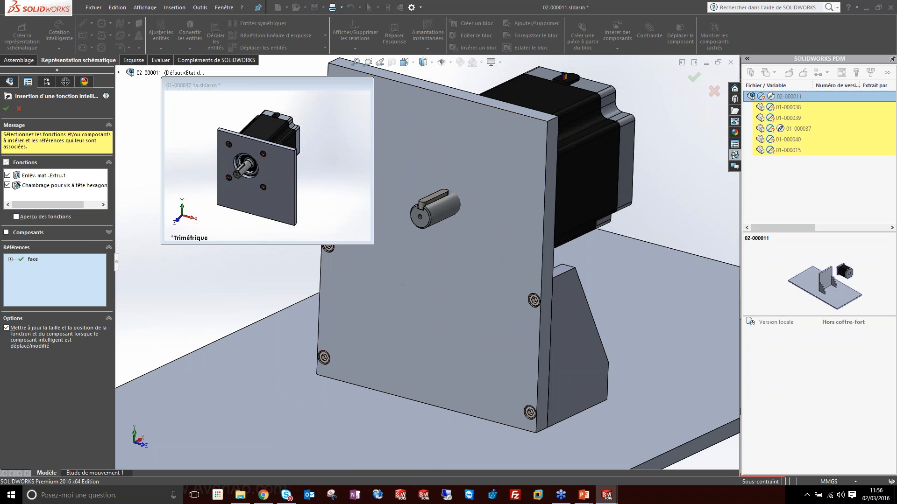
pyautogui.click(8, 260)
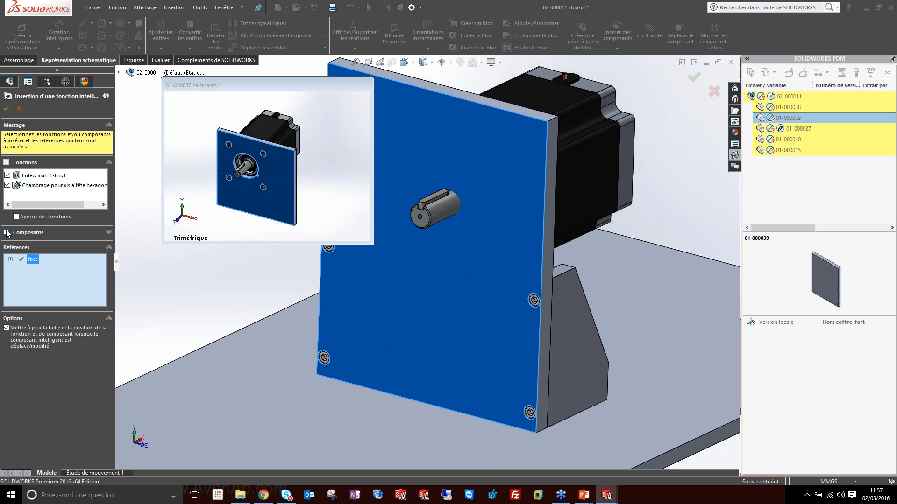
pyautogui.click(6, 109)
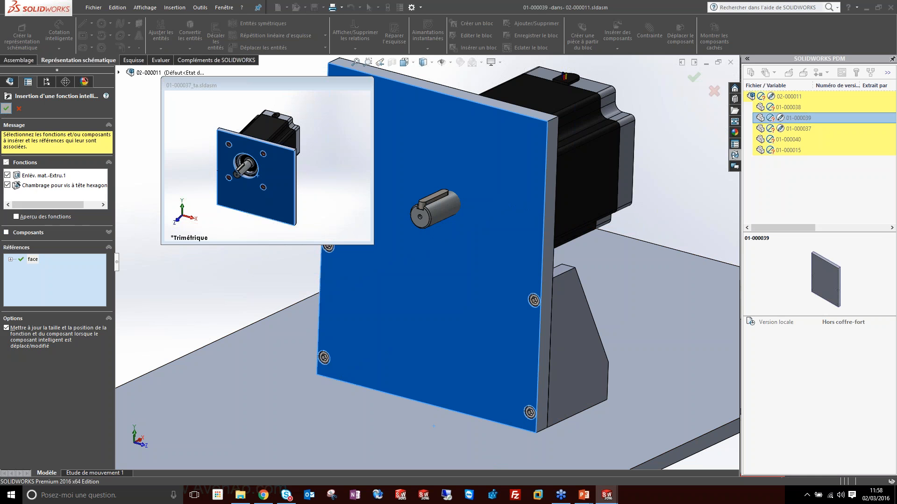
# Step: Inspect the cutouts on the upright plate and expand the motor's smart component folder 01-000037-1
pyautogui.moveTo(400, 244); pyautogui.dragTo(478, 171, button='middle')
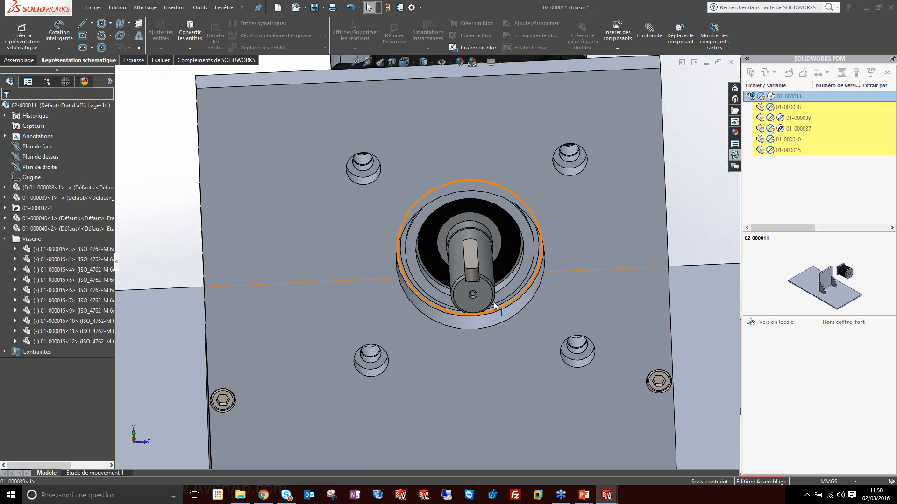
pyautogui.moveTo(514, 280); pyautogui.dragTo(412, 286, button='middle')
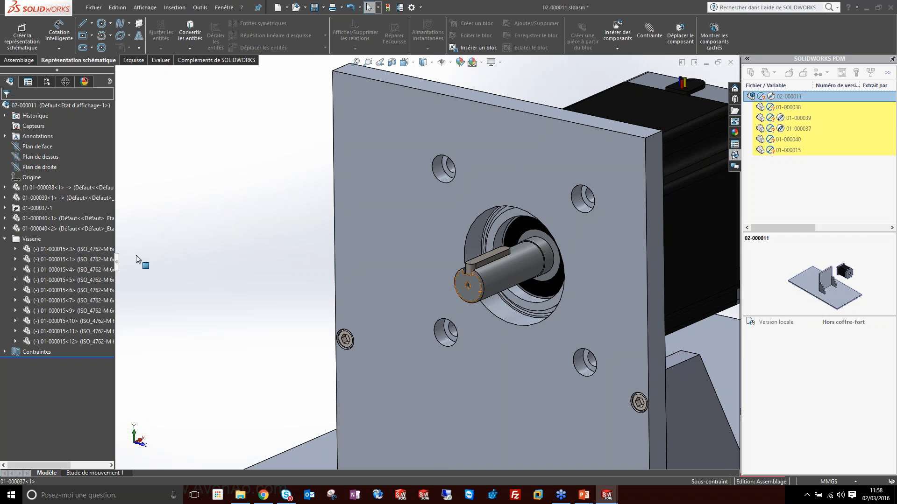
pyautogui.click(33, 242)
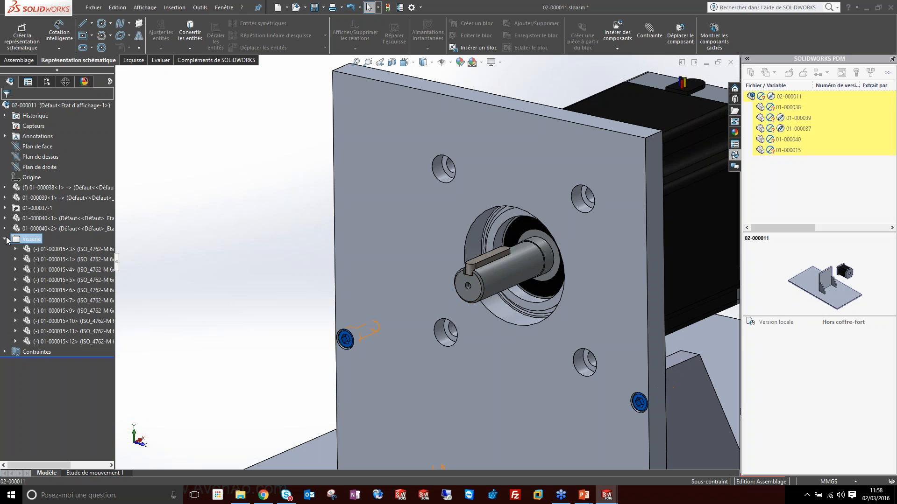
pyautogui.click(4, 208)
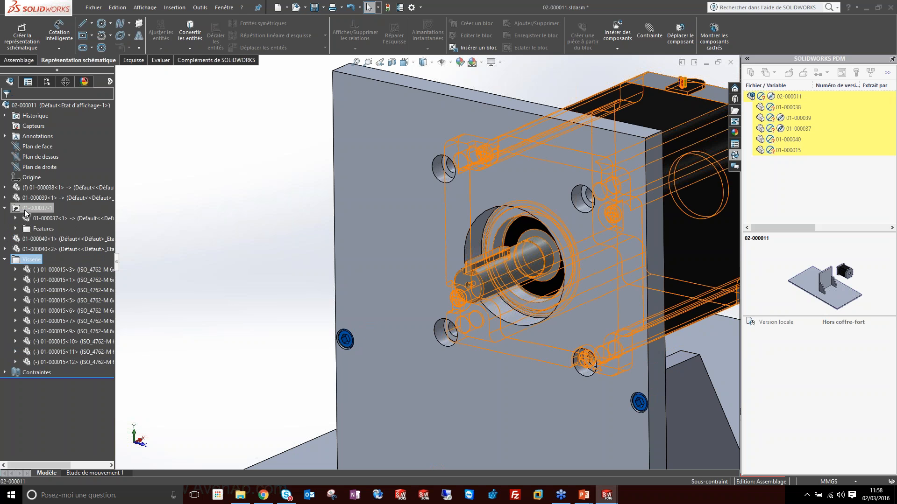
# Step: Inspect the motor component in folder 01-000037-1 and expand its Features subfolder to view the inserted cutouts
pyautogui.click(25, 211)
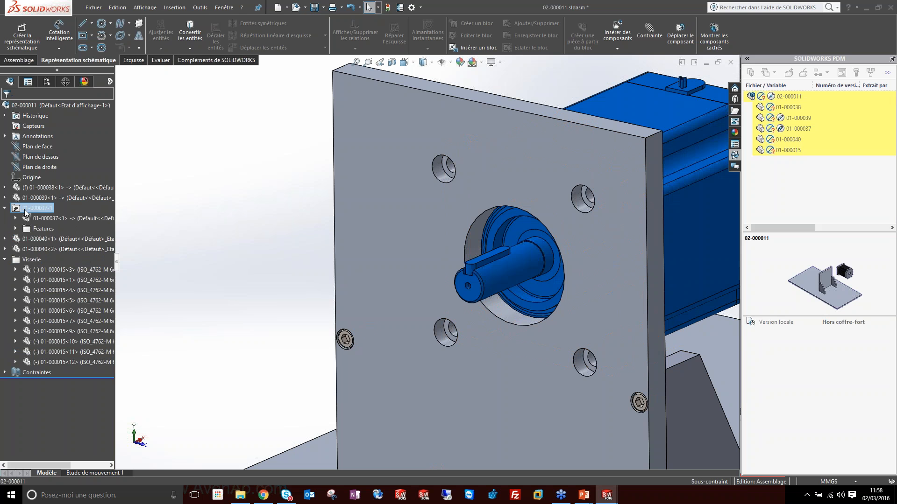
pyautogui.click(46, 219)
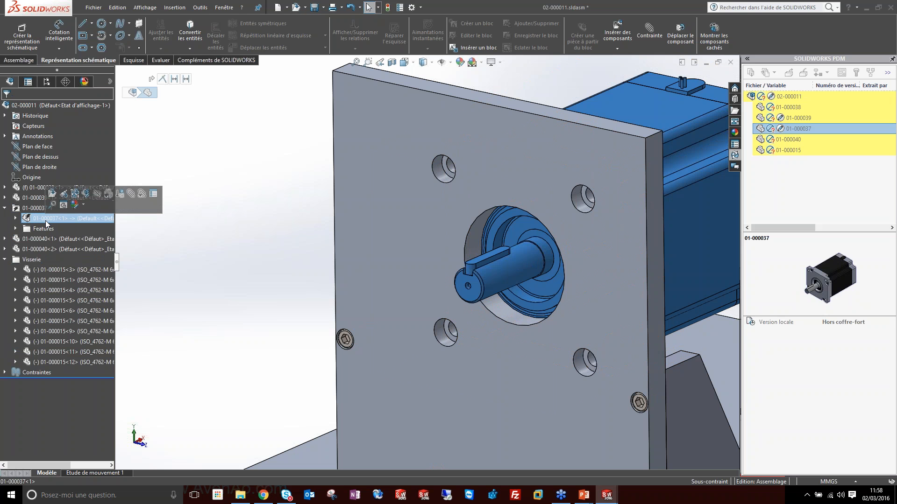
pyautogui.click(16, 229)
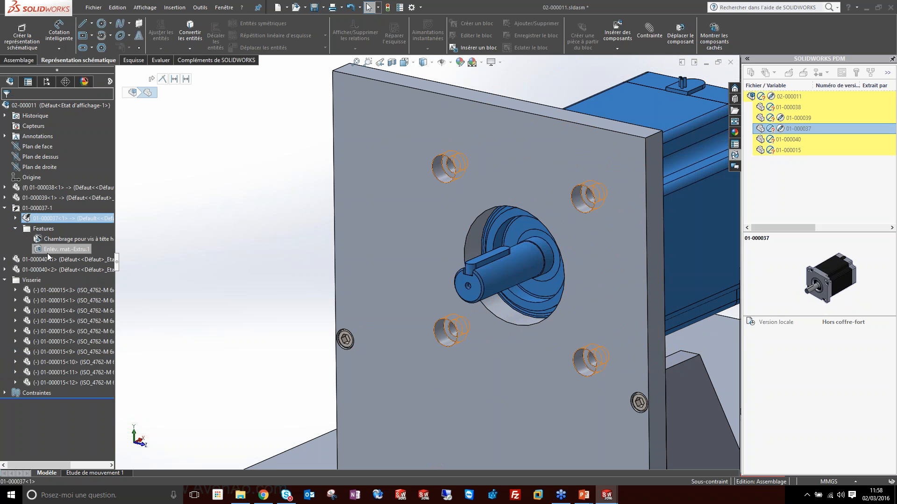
# Step: Undo the screwless smart feature insertion and reinsert motor 01-000037's cut, counterbore and screw components using the upright plate's front face as the reference
pyautogui.click(350, 8)
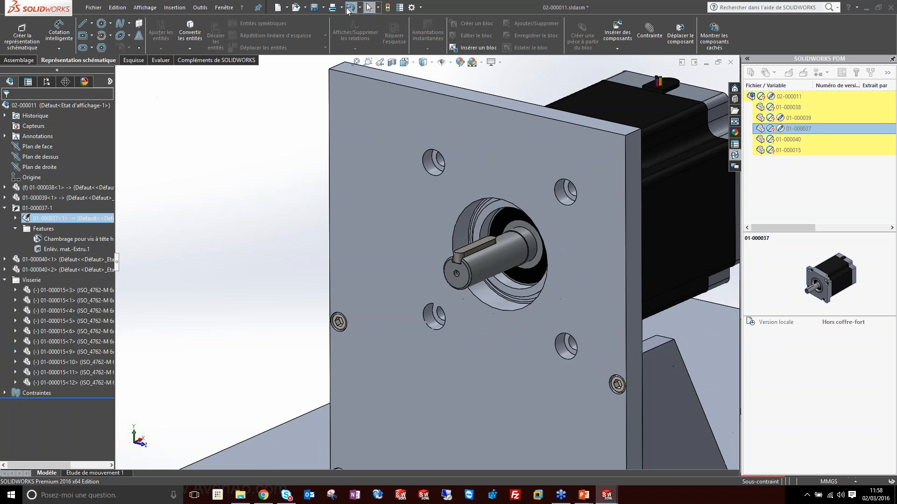
pyautogui.click(350, 8)
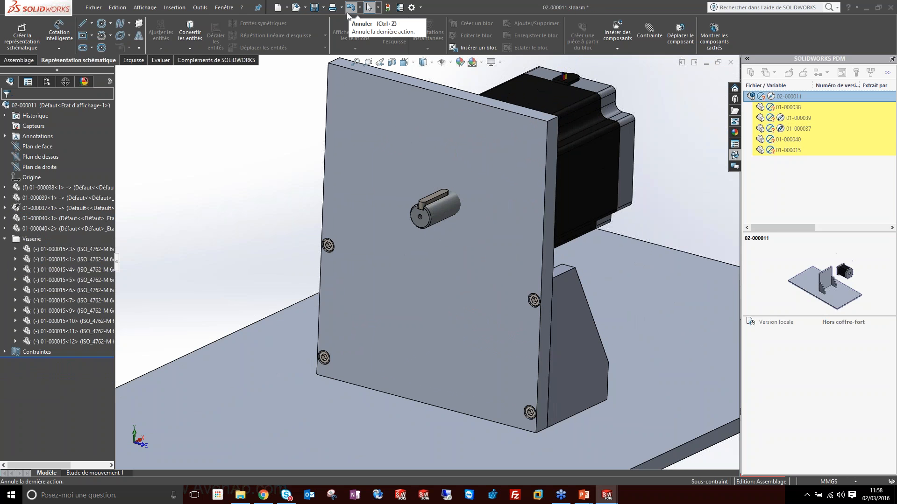
pyautogui.rightClick(30, 207)
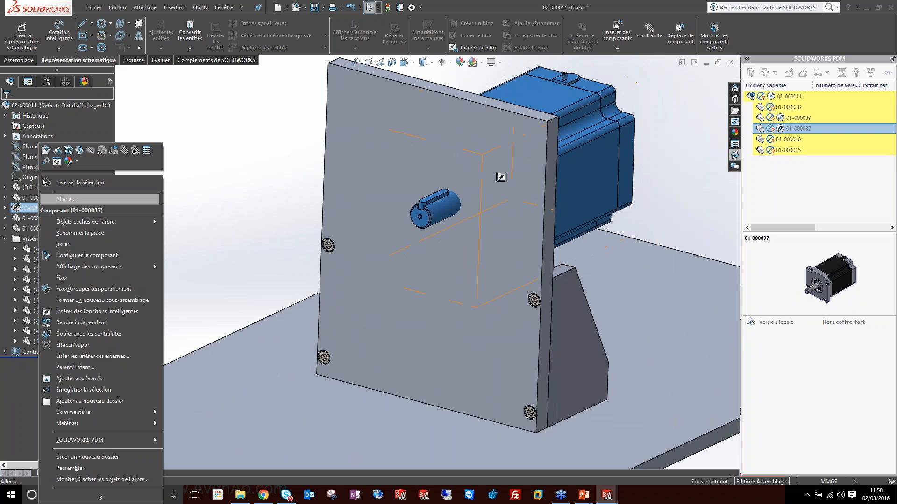
pyautogui.click(65, 312)
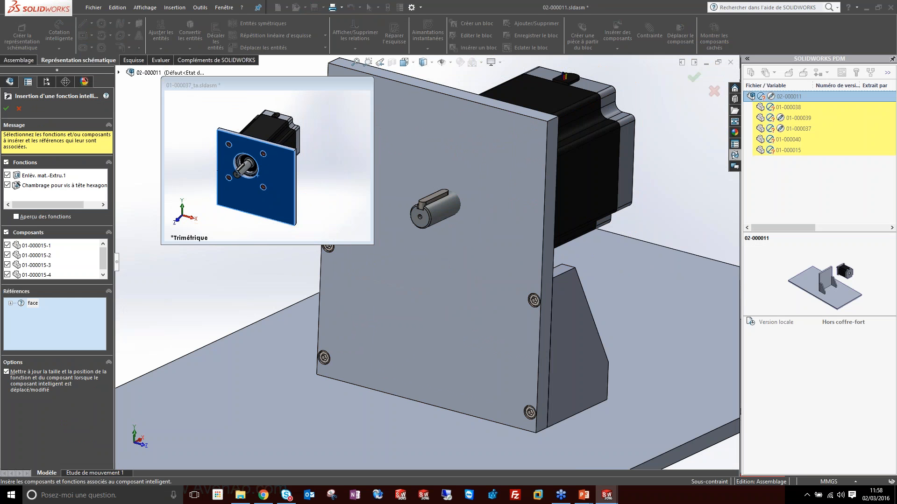
pyautogui.click(450, 293)
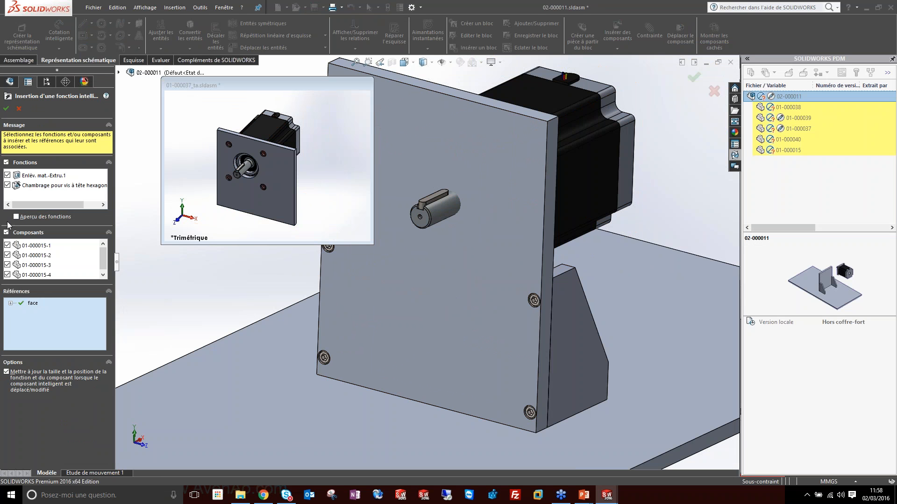
pyautogui.click(7, 185)
pyautogui.click(6, 110)
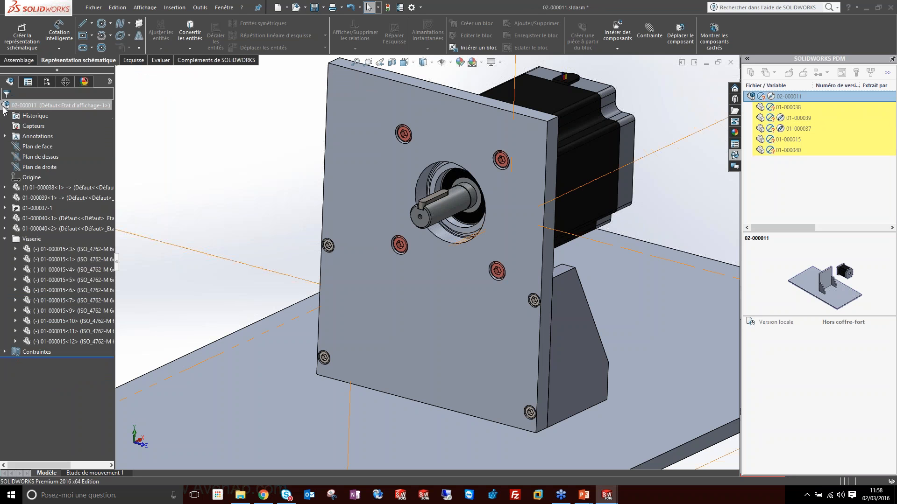
# Step: Expand the smart component folder 01-000037-1 and locate its motor and inserted 01-000015 screws on the plate
pyautogui.click(16, 209)
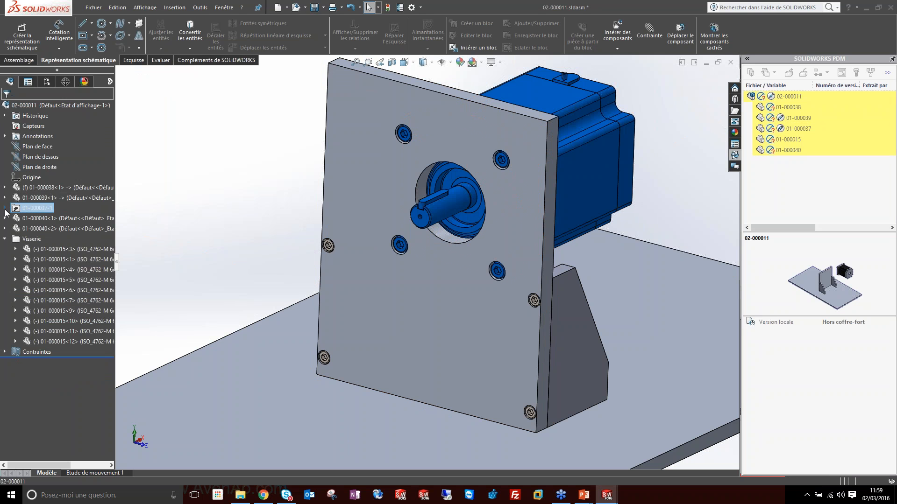
pyautogui.click(5, 209)
pyautogui.click(43, 218)
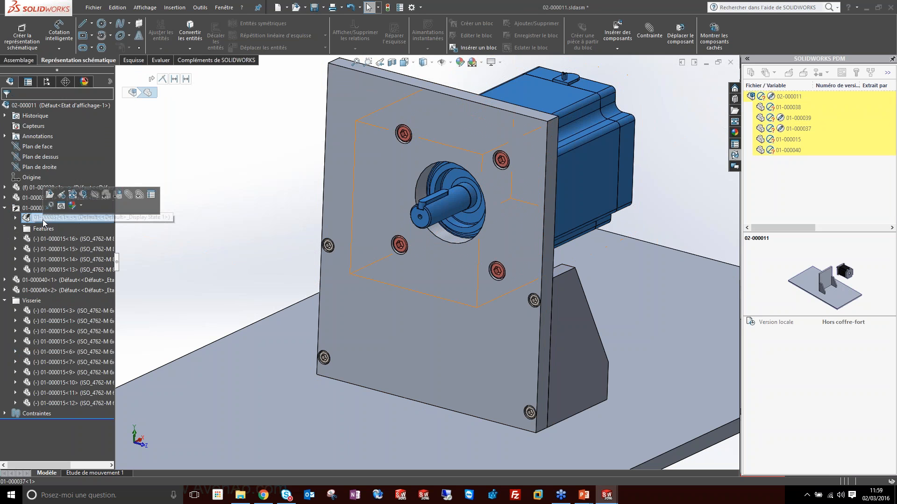
pyautogui.click(27, 239)
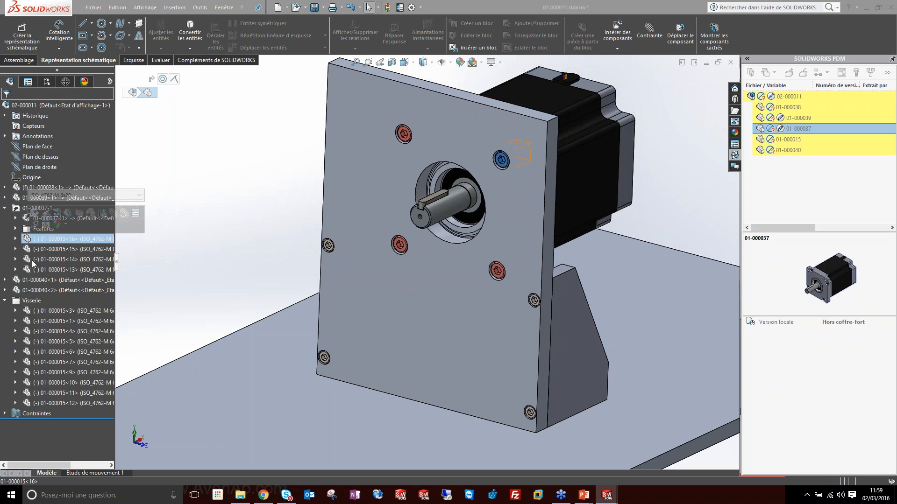
pyautogui.click(32, 270)
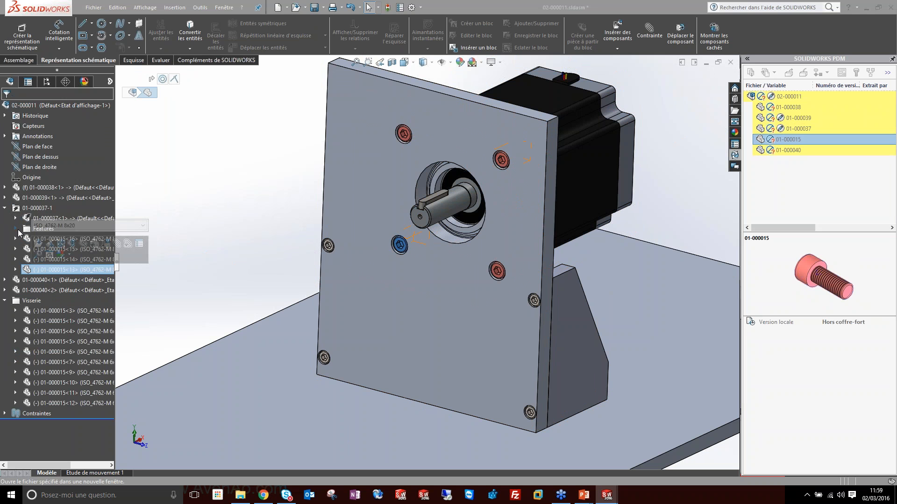
# Step: Inspect the counterbore and extruded cut in the Features subfolder, check the motor mounting on the plate, and collapse folder 01-000037-1
pyautogui.click(16, 229)
pyautogui.click(46, 240)
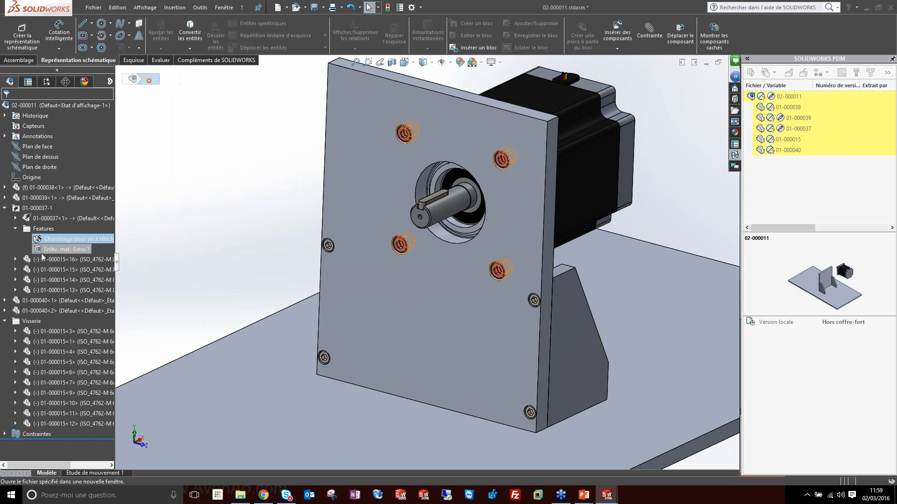
pyautogui.click(41, 252)
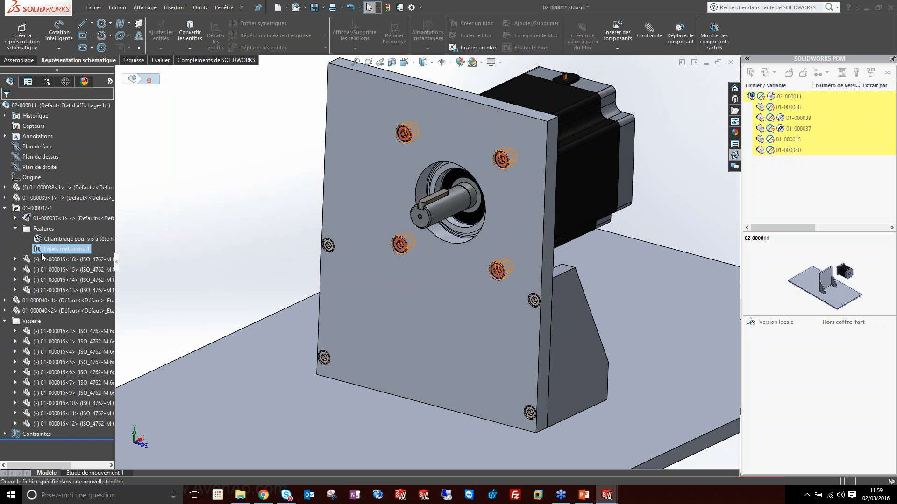
pyautogui.click(18, 229)
pyautogui.click(172, 184)
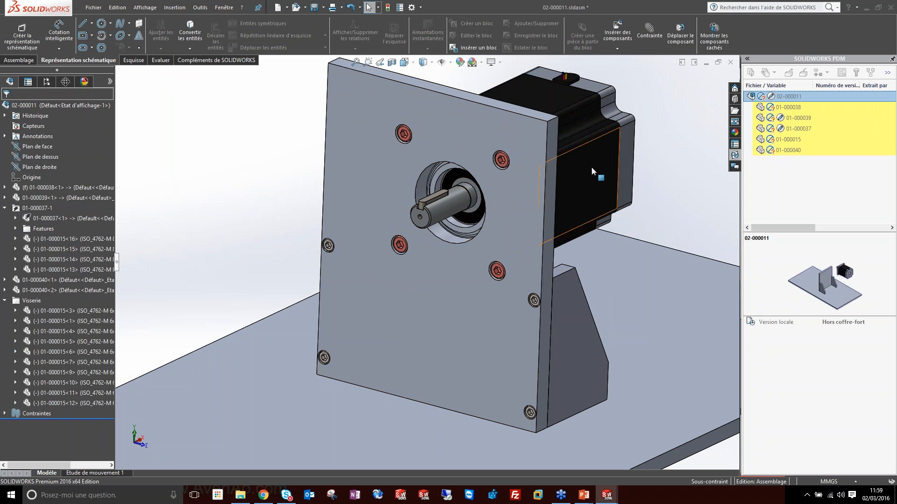
pyautogui.moveTo(592, 167)
pyautogui.mouseDown(button='middle')
pyautogui.moveTo(556, 164)
pyautogui.moveTo(445, 201)
pyautogui.moveTo(578, 165)
pyautogui.moveTo(561, 173)
pyautogui.mouseUp(button='middle')
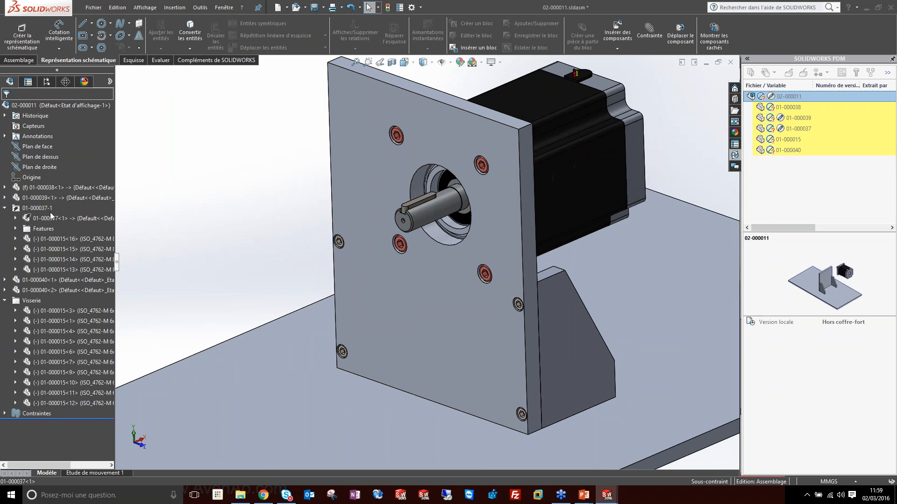
pyautogui.click(5, 208)
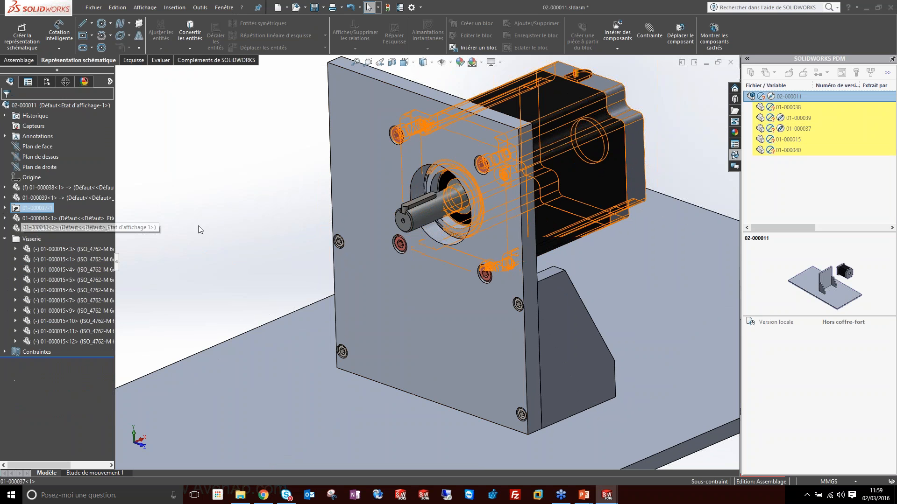
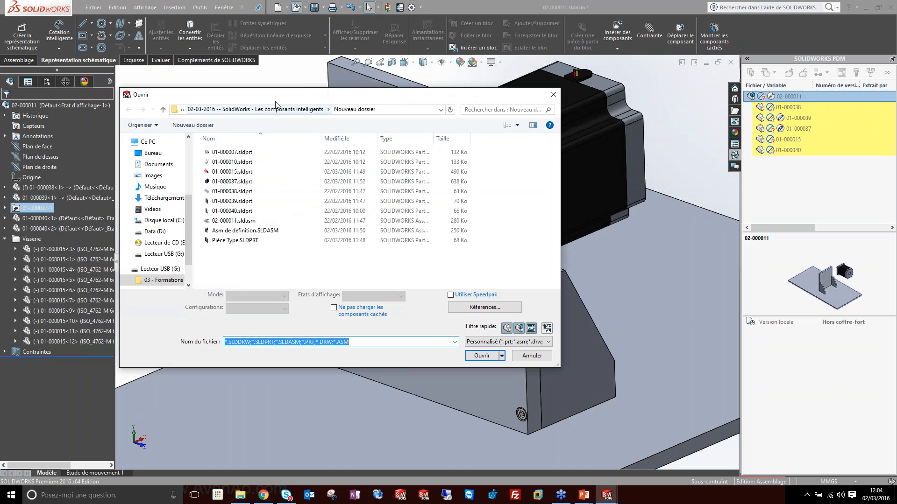
# Step: Open Box Assembly.SLDASM from the Smart Components folder, with part files filtered out of the file list
pyautogui.click(257, 109)
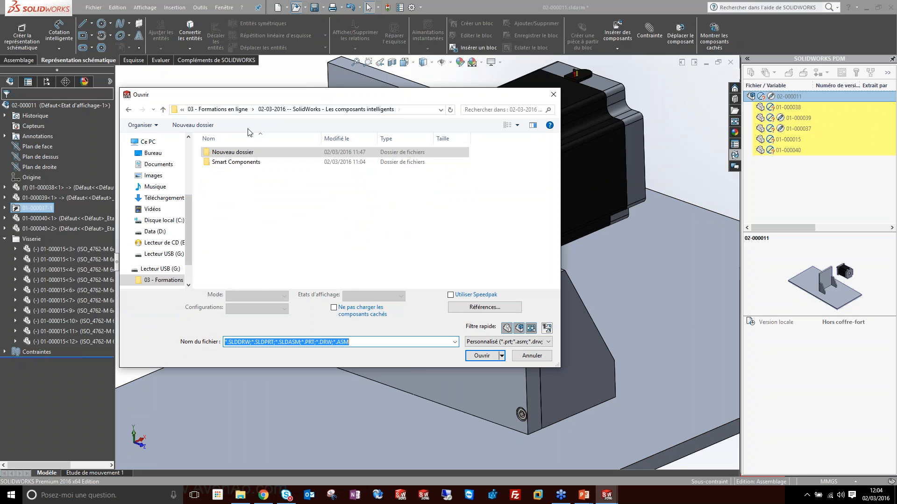
pyautogui.doubleClick(234, 162)
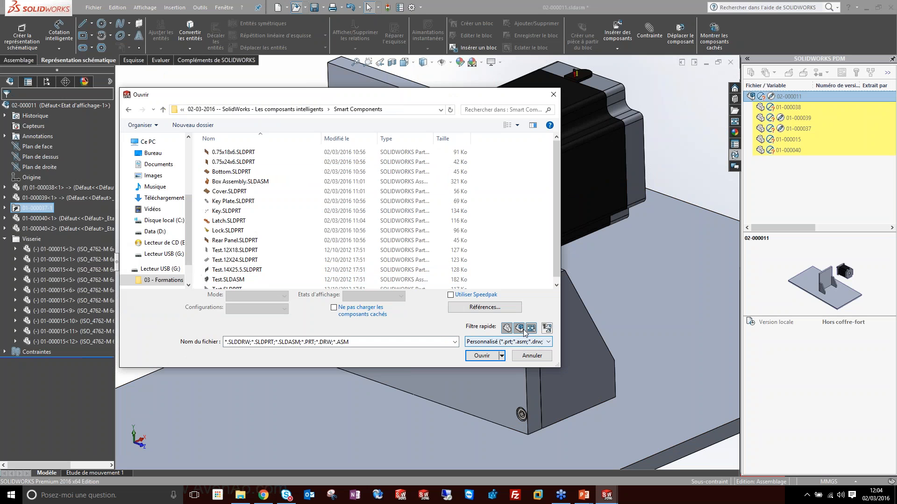
pyautogui.click(506, 328)
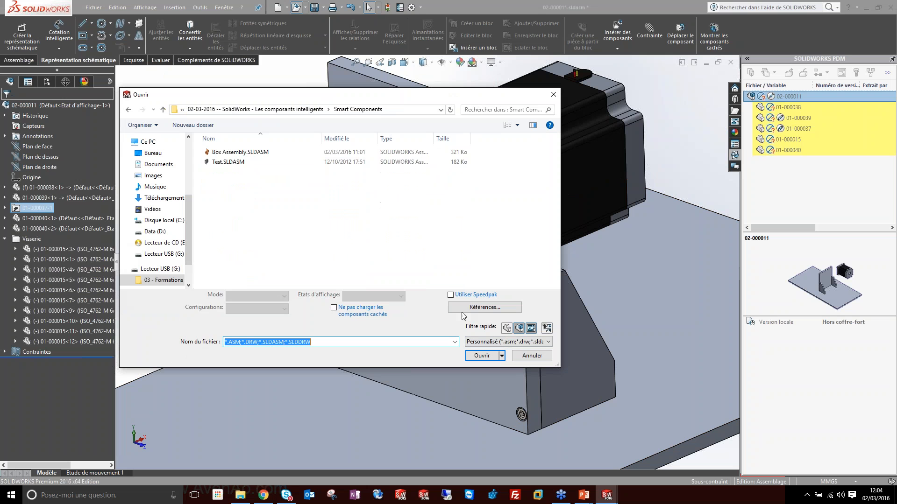
pyautogui.click(226, 153)
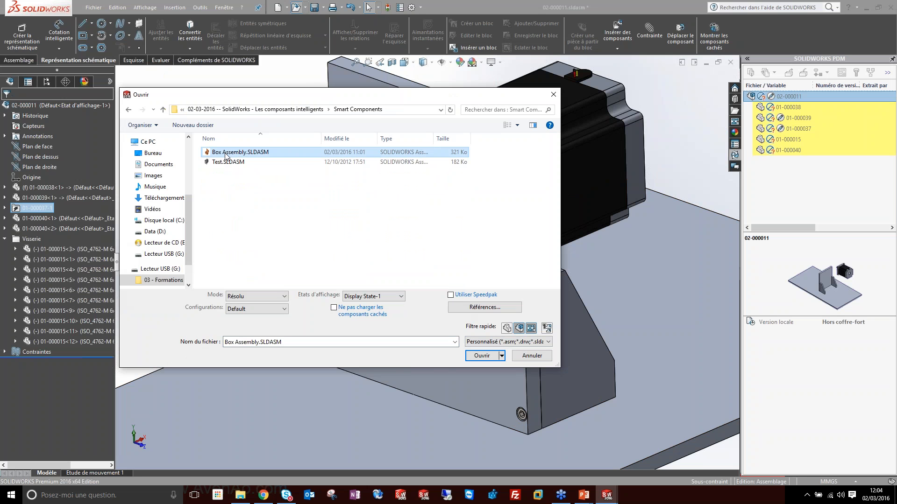
pyautogui.doubleClick(226, 154)
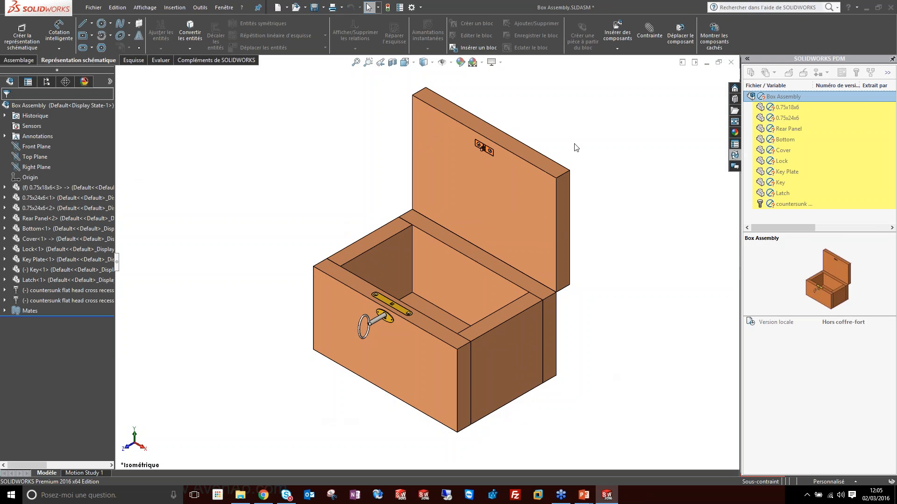
# Step: Open the Latch part mounted on the box cover in its own window and return to the box assembly
pyautogui.scroll(-8, 486, 149)
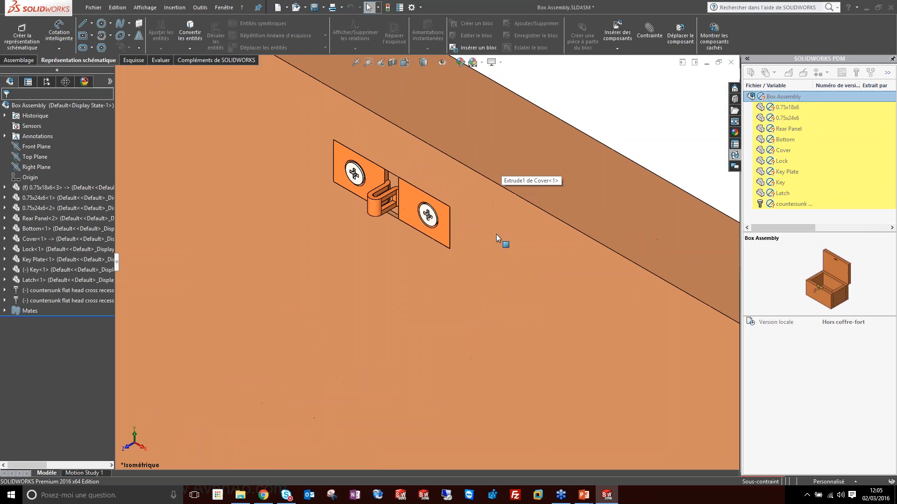
pyautogui.scroll(3, 444, 248)
pyautogui.scroll(-3, 441, 264)
pyautogui.scroll(-2, 387, 270)
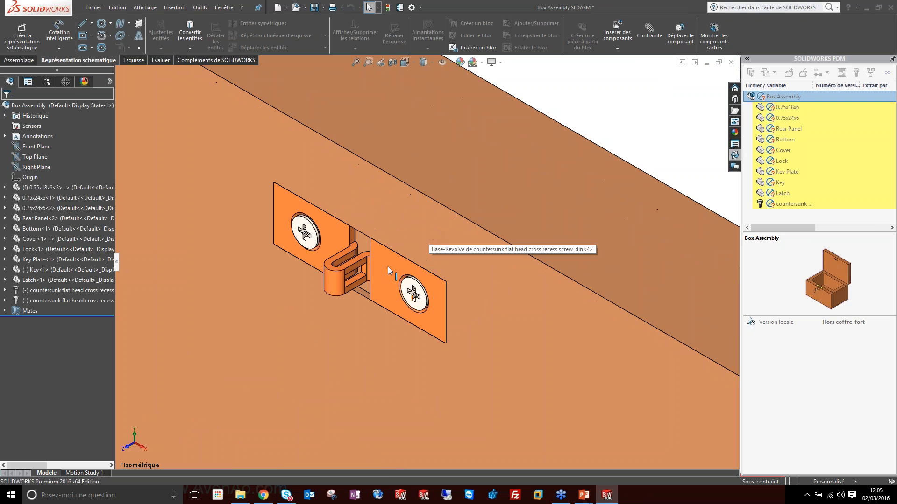
pyautogui.rightClick(387, 267)
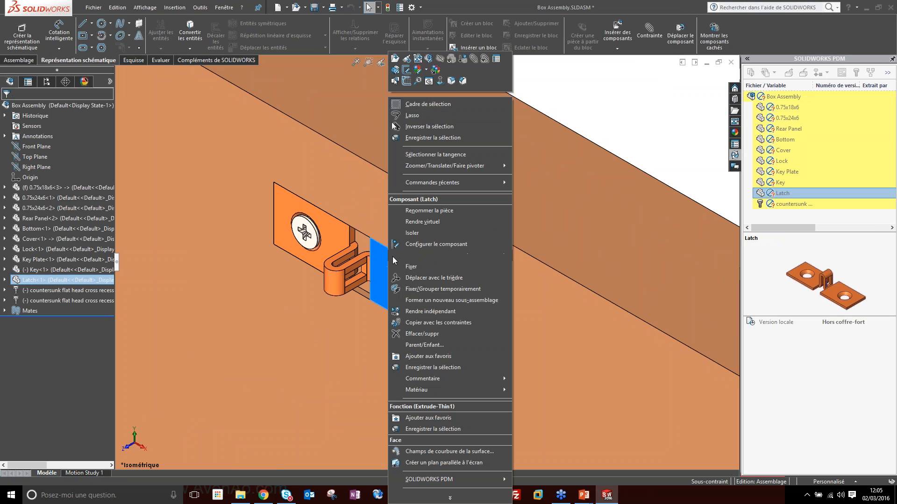
pyautogui.click(395, 58)
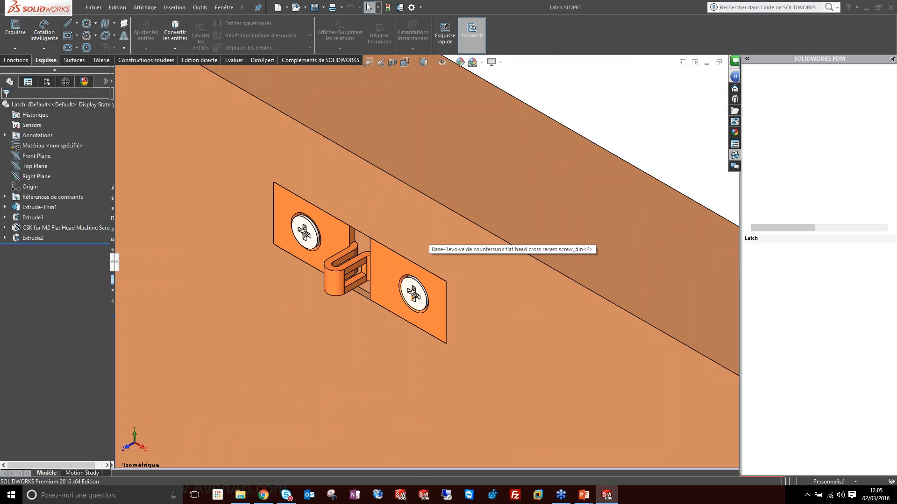
pyautogui.moveTo(537, 258); pyautogui.dragTo(430, 285, button='middle')
pyautogui.hotkey('ctrl', 'Tab')
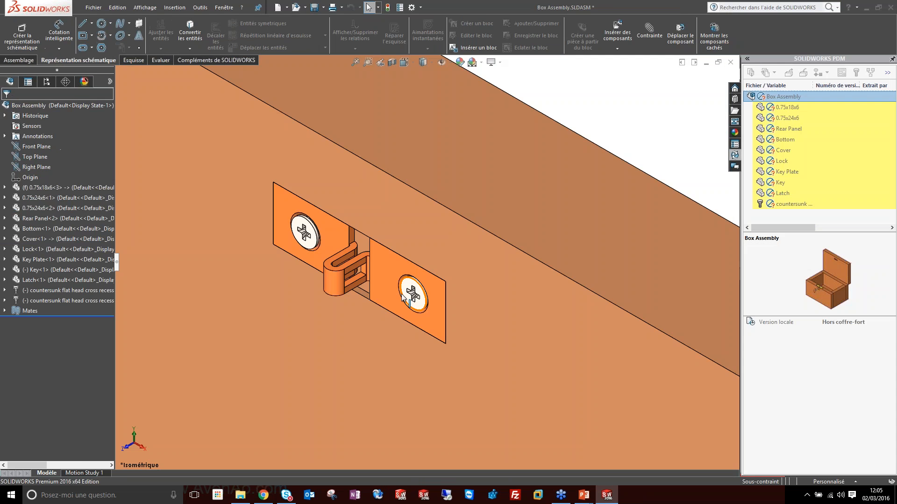
# Step: Suppress the two countersunk flat head screws that fasten the latch to the cover
pyautogui.rightClick(391, 262)
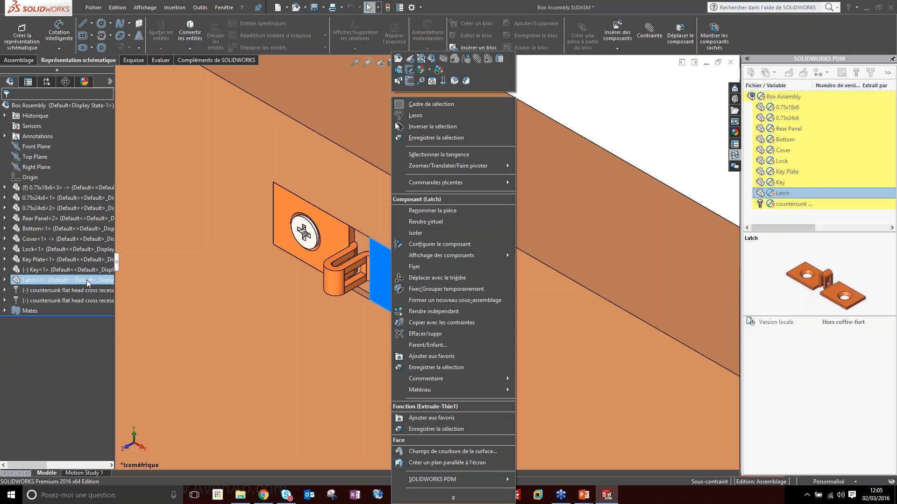
pyautogui.click(50, 292)
pyautogui.click(50, 290)
pyautogui.keyDown('ctrl'); pyautogui.click(46, 300); pyautogui.keyUp('ctrl')
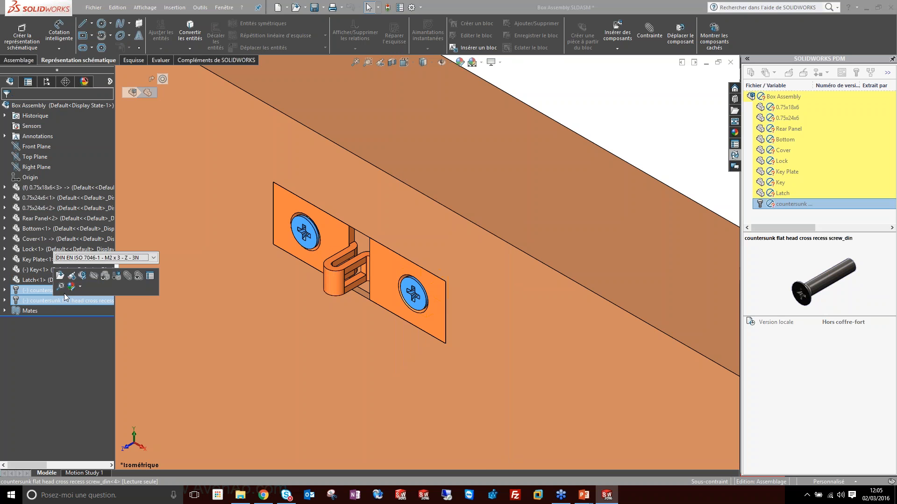
pyautogui.click(115, 281)
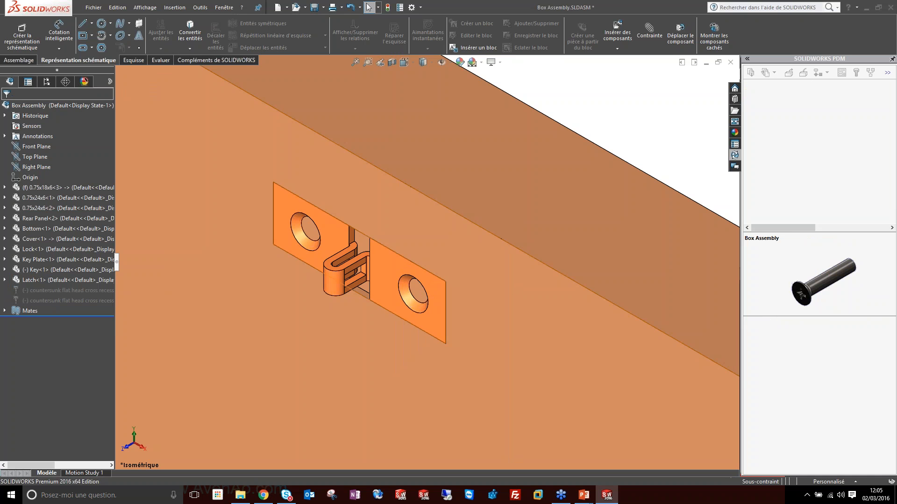
# Step: Examine the cover's cut-out behind the latch through its two countersunk holes
pyautogui.click(309, 223)
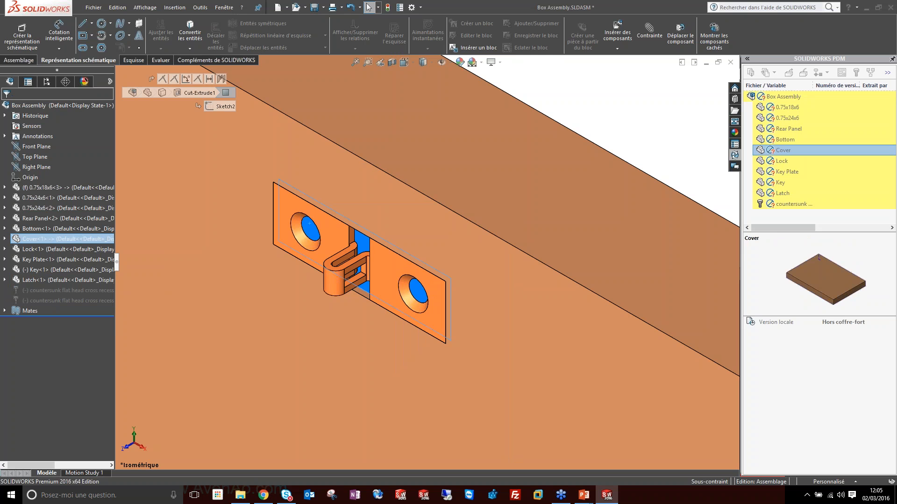
pyautogui.click(305, 234)
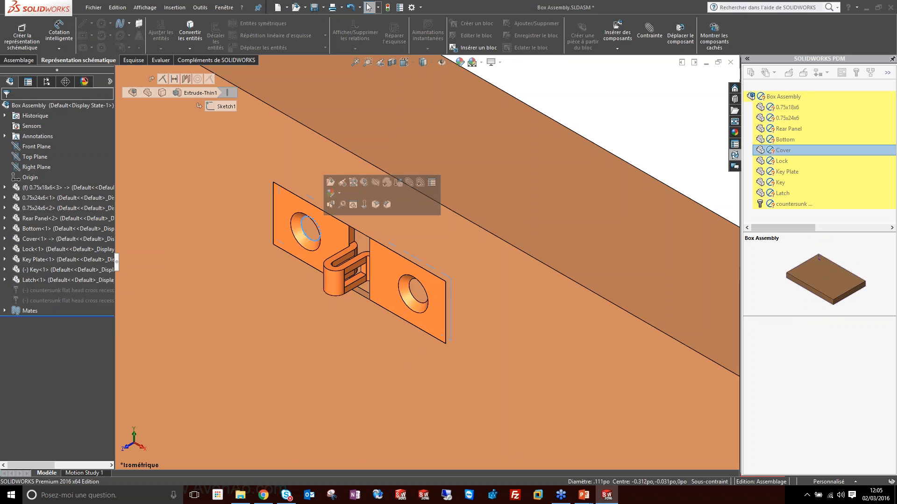
pyautogui.click(312, 232)
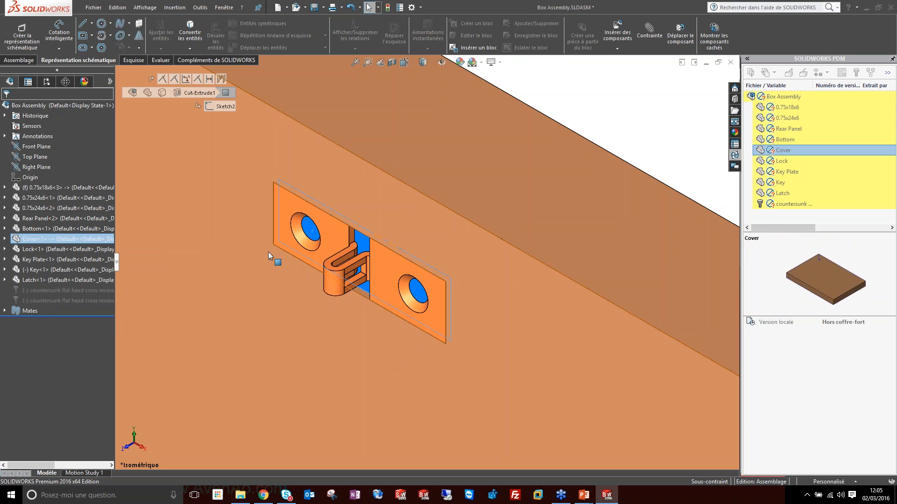
pyautogui.moveTo(296, 280); pyautogui.dragTo(574, 111, button='middle')
pyautogui.press('Escape')
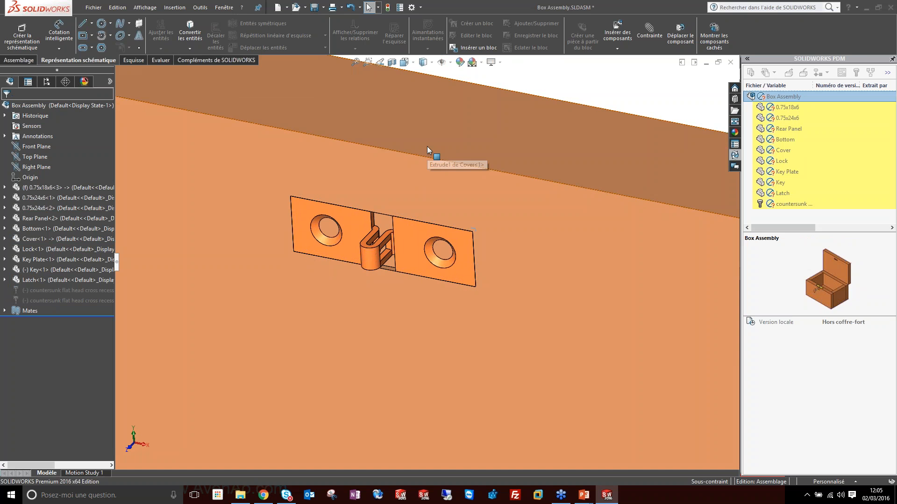
# Step: Create a new part document from the Pièce template
pyautogui.hotkey('ctrl', 'Tab')
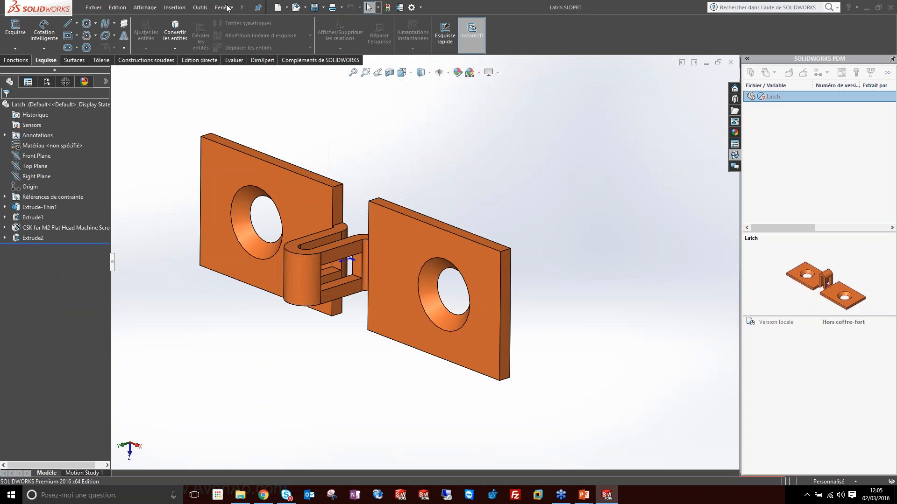
pyautogui.click(279, 8)
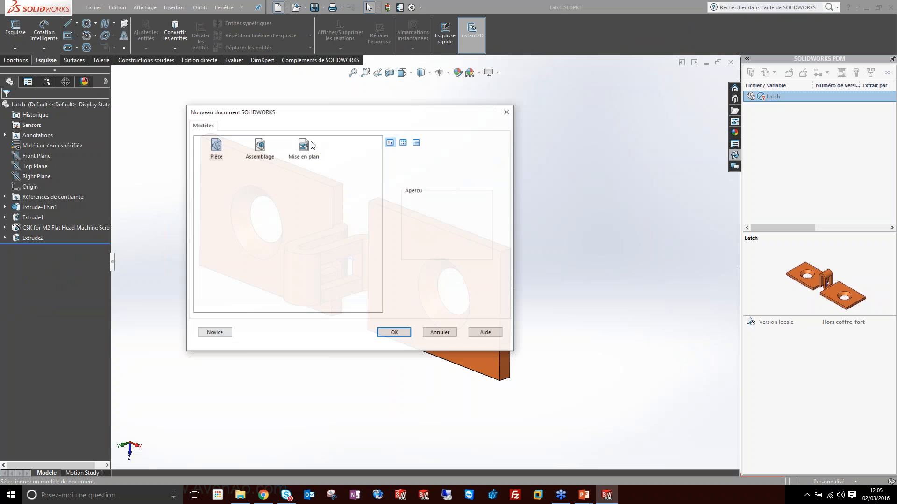
pyautogui.click(394, 333)
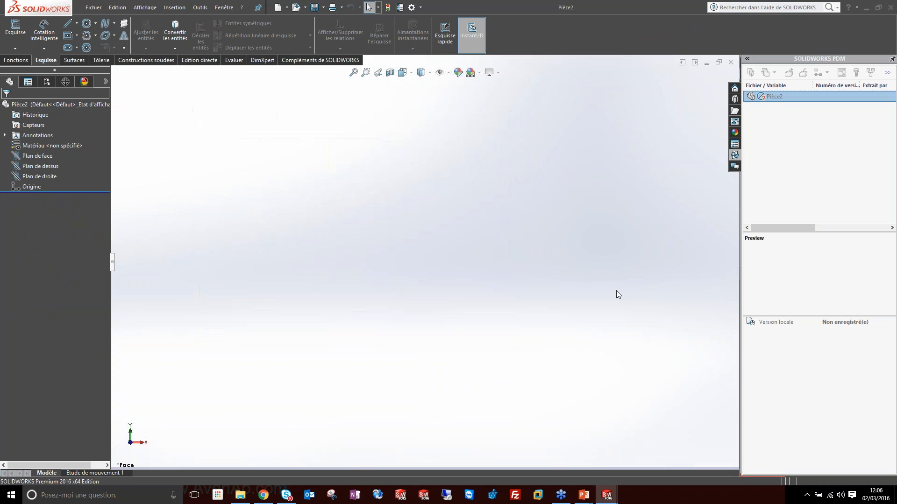
# Step: Sketch a center rectangle about 235 by 156 mm on the front plane, centred on the origin, and exit the sketch
pyautogui.click(69, 38)
pyautogui.click(306, 183)
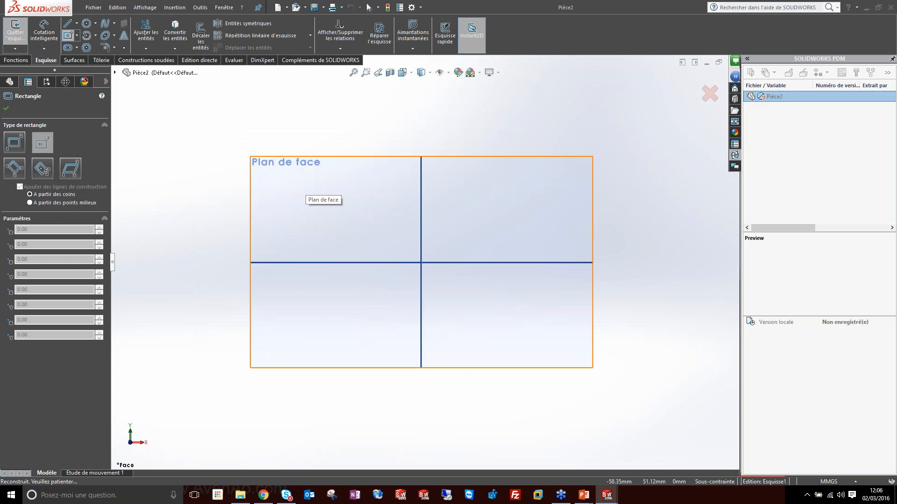
pyautogui.click(422, 262)
pyautogui.click(196, 112)
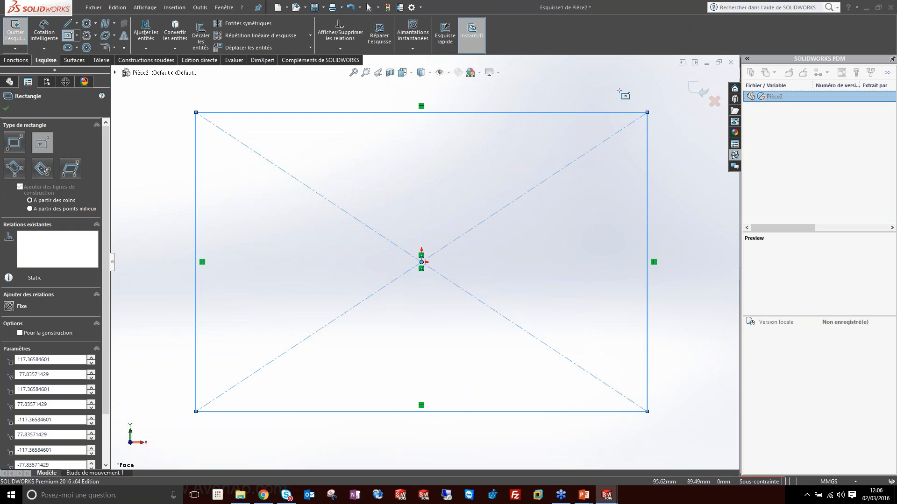
pyautogui.click(691, 87)
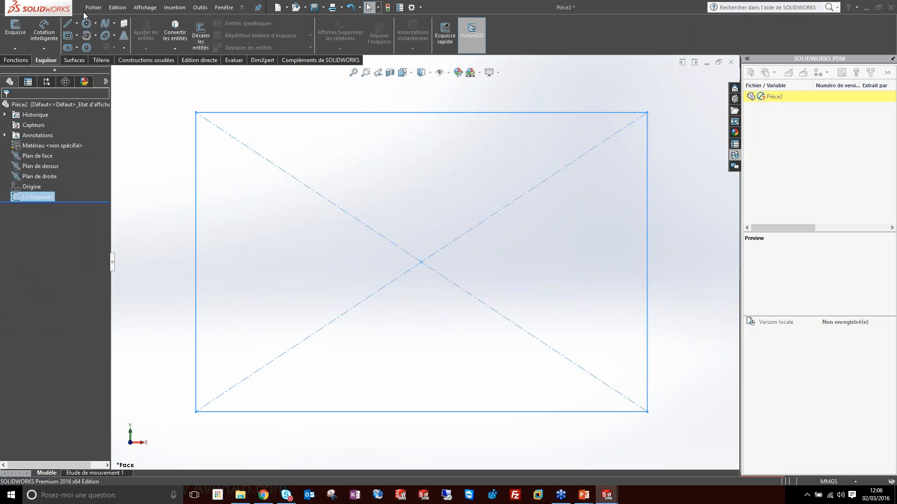
# Step: Extrude the rectangle sketch 10 mm with a blind end condition to form a plate
pyautogui.click(19, 60)
pyautogui.click(22, 33)
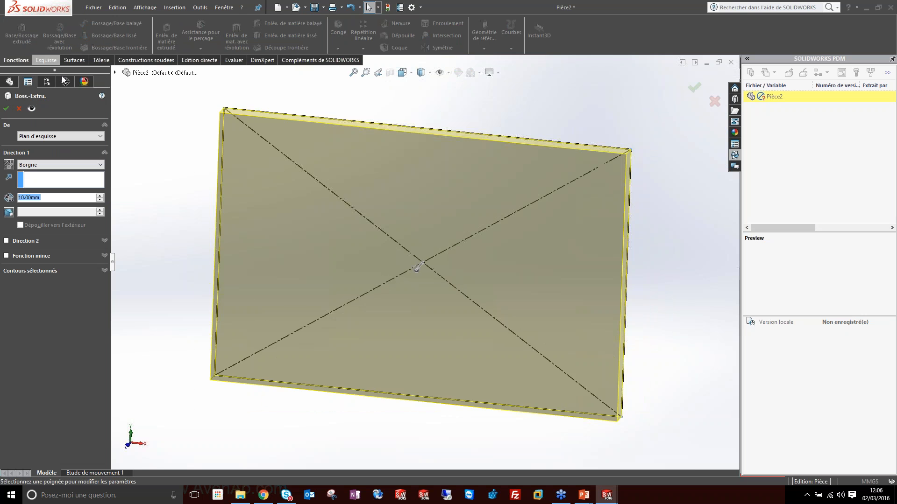
pyautogui.click(5, 109)
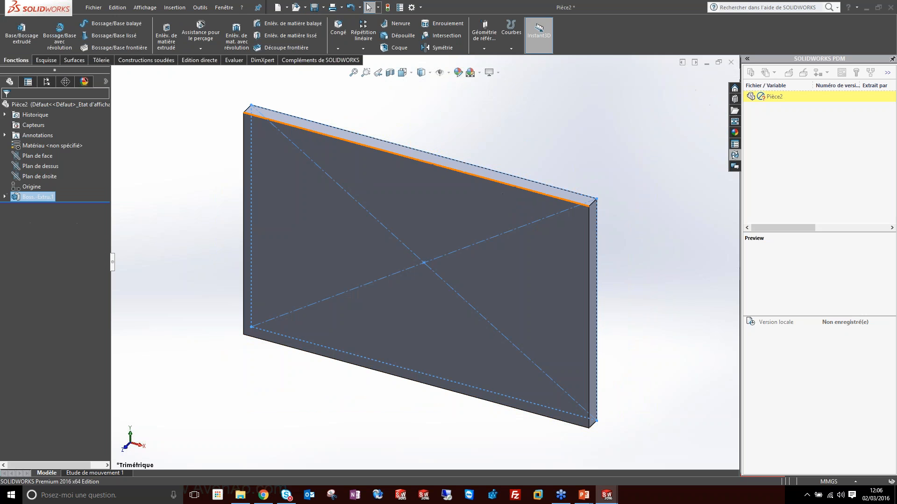
# Step: Save the plate as Pièce2.SLDPRT in the Smart Components folder and clear the face selection
pyautogui.click(323, 238)
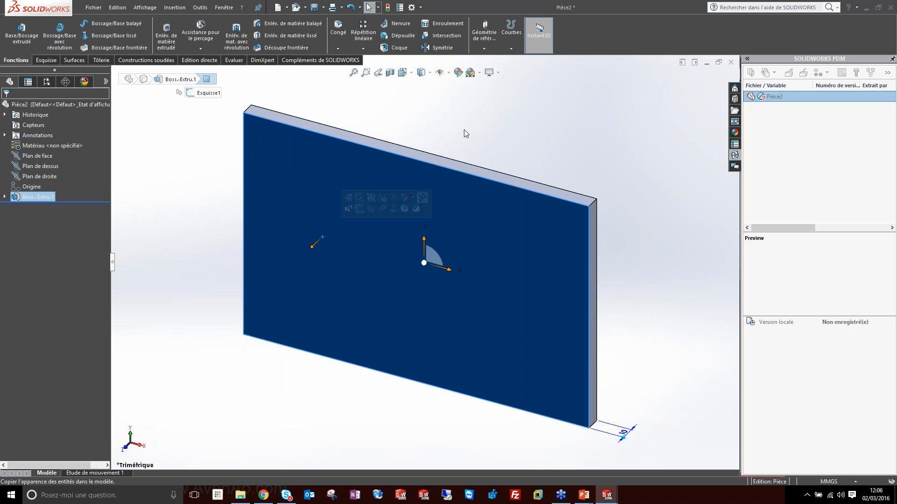
pyautogui.click(314, 8)
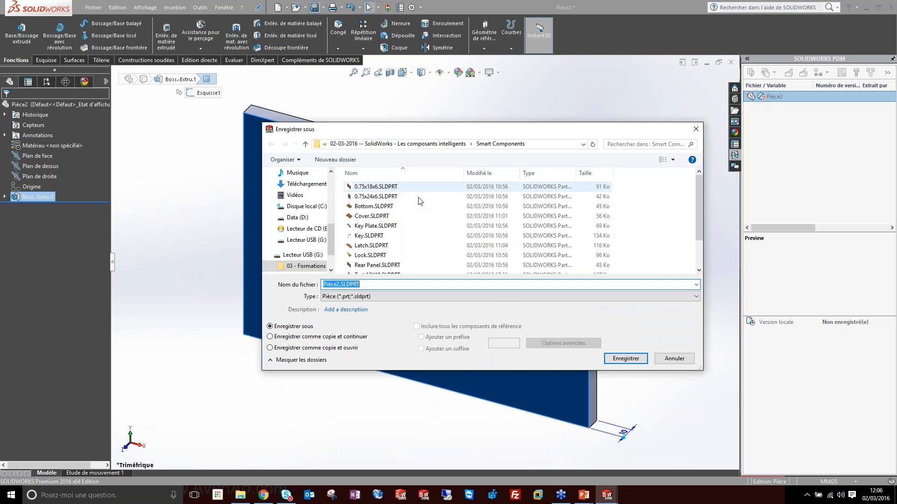
pyautogui.click(625, 358)
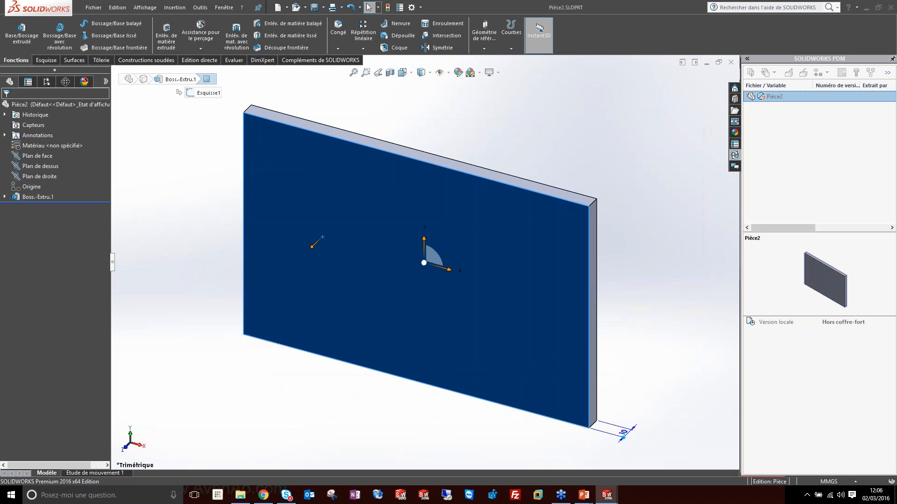
pyautogui.press('Escape')
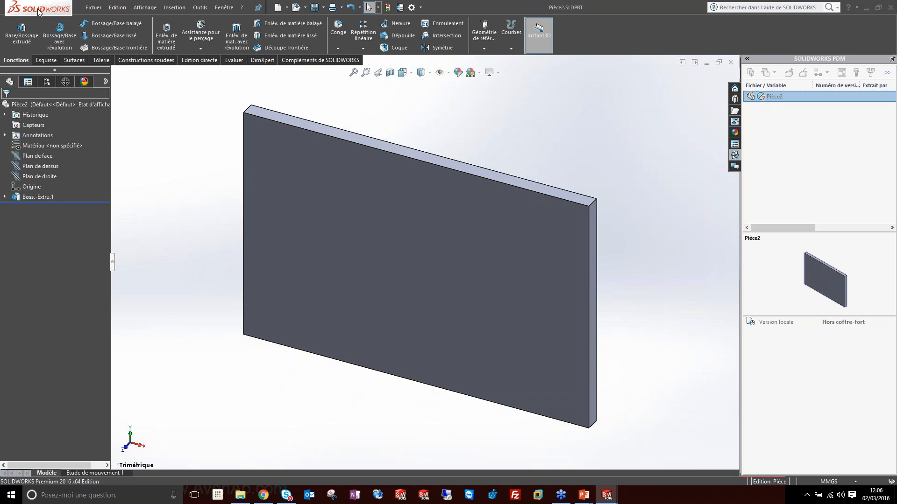
# Step: Make a new assembly from the plate part using the assembly template and place Pièce2 as its first component
pyautogui.click(96, 8)
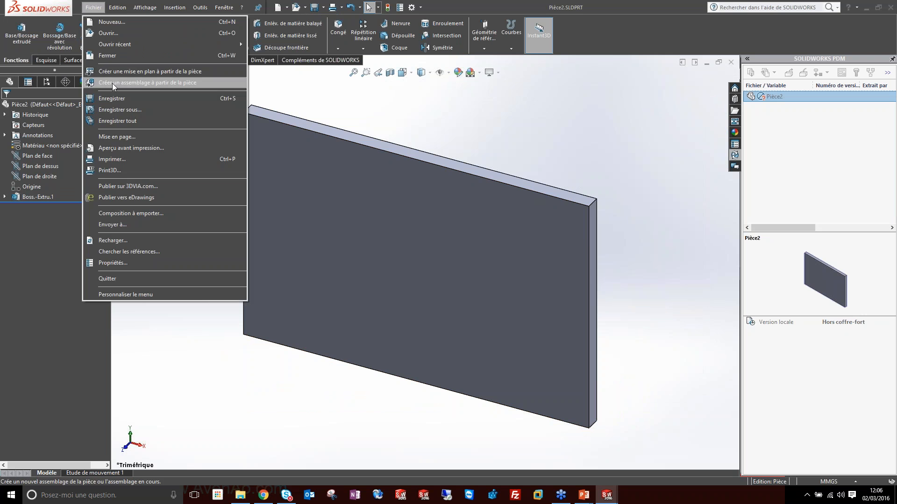
pyautogui.click(112, 82)
pyautogui.click(394, 333)
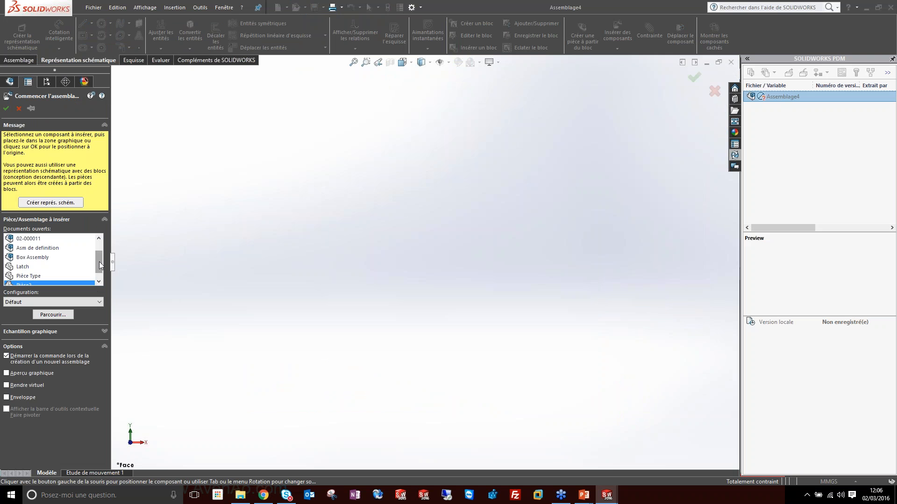
pyautogui.scroll(-1, 101, 266)
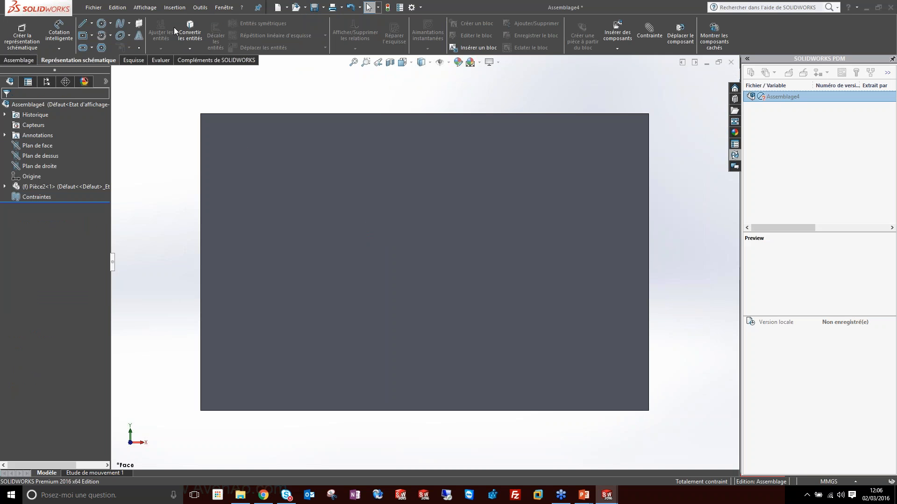
# Step: Insert the Latch part into the assembly and place it near the plate
pyautogui.click(174, 8)
pyautogui.moveTo(199, 22)
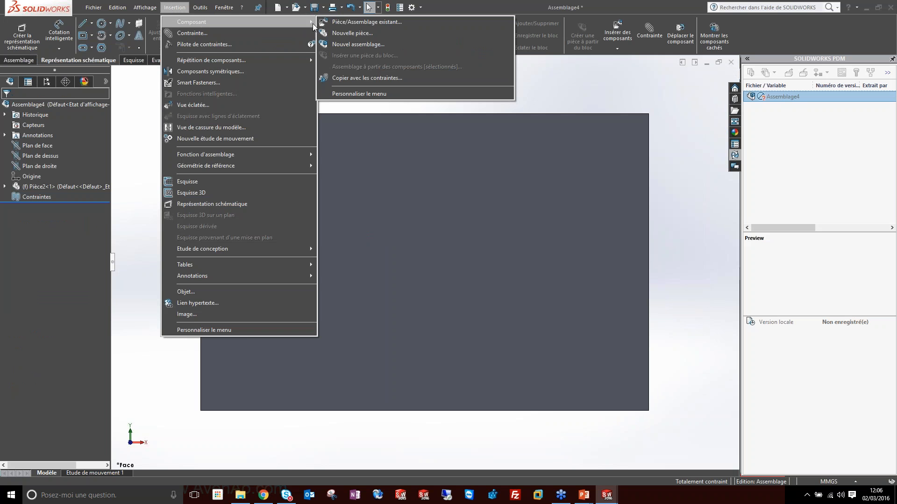
pyautogui.click(369, 21)
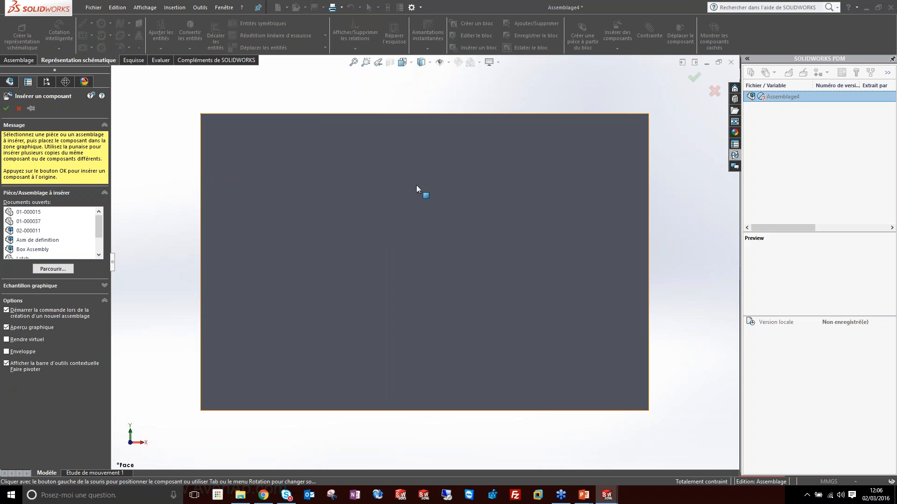
pyautogui.scroll(-1, 102, 226)
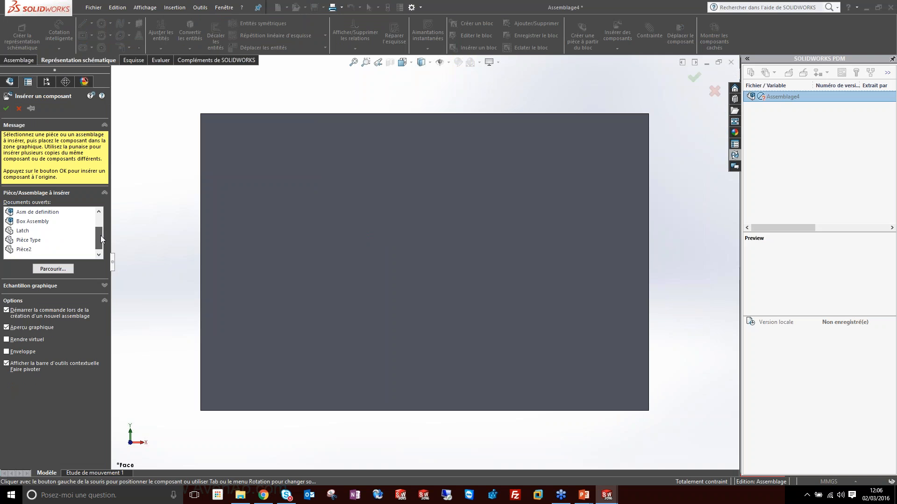
pyautogui.click(22, 231)
pyautogui.scroll(5, 419, 213)
pyautogui.scroll(-3, 457, 192)
pyautogui.moveTo(457, 192); pyautogui.dragTo(439, 199, button='middle')
pyautogui.click(429, 223)
# Step: Mate the underside of the latch's base coincident with the plate's front face
pyautogui.scroll(-5, 433, 261)
pyautogui.scroll(-4, 439, 199)
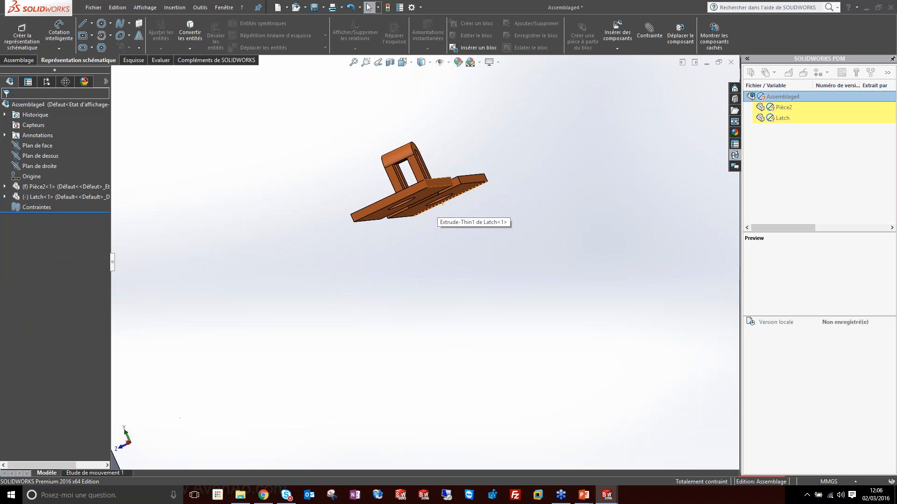
pyautogui.click(432, 192)
pyautogui.moveTo(432, 192); pyautogui.dragTo(292, 293, button='middle')
pyautogui.keyDown('ctrl'); pyautogui.click(292, 293); pyautogui.keyUp('ctrl')
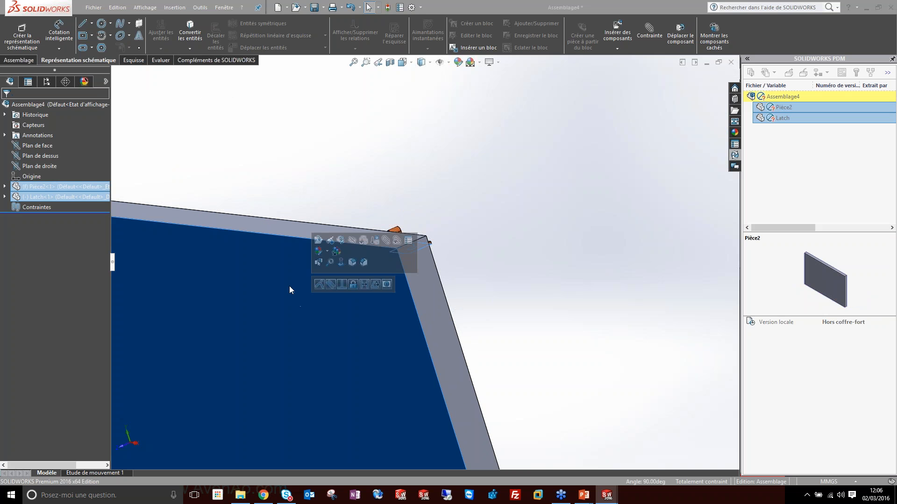
pyautogui.click(318, 286)
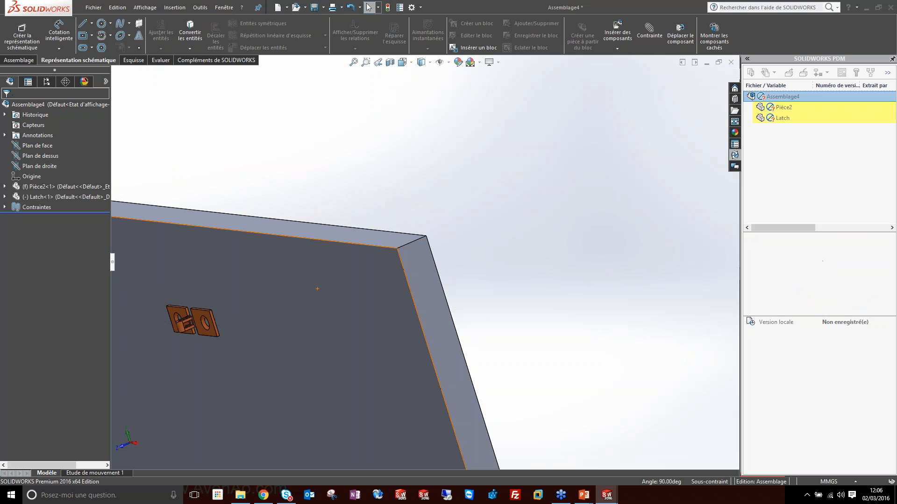
# Step: Add a 5 mm distance mate between the plate's top face and the latch's top edge face
pyautogui.scroll(-3, 248, 261)
pyautogui.click(228, 194)
pyautogui.scroll(-5, 229, 355)
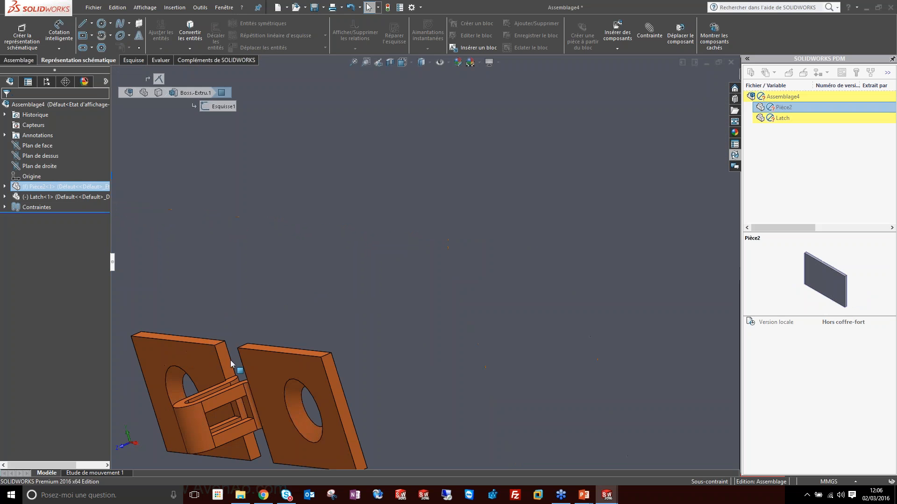
pyautogui.keyDown('ctrl'); pyautogui.click(193, 342); pyautogui.keyUp('ctrl')
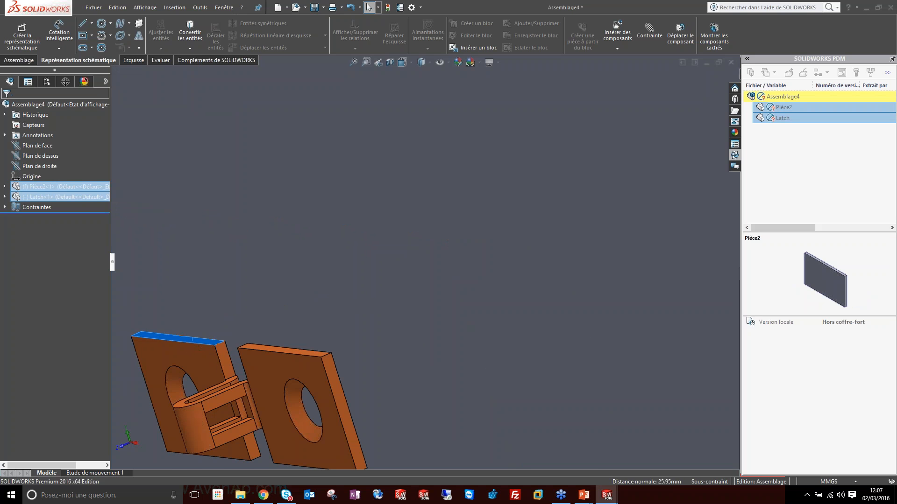
pyautogui.press('f')
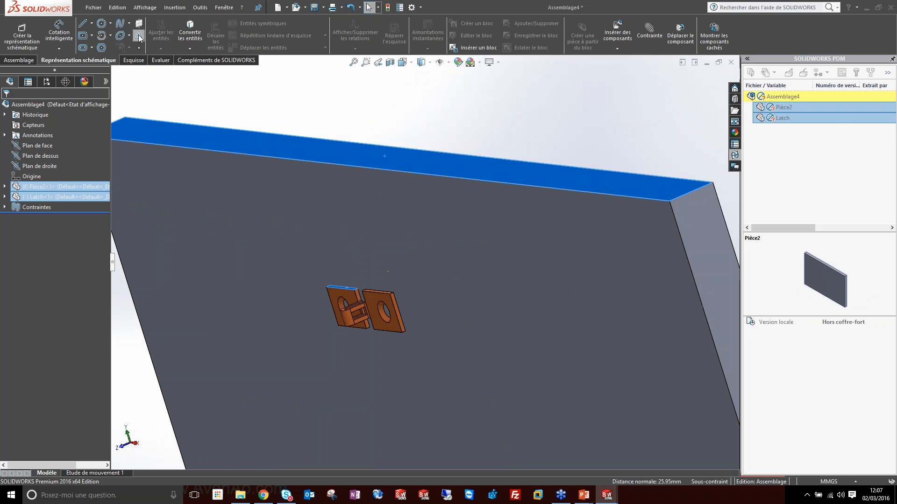
pyautogui.click(21, 60)
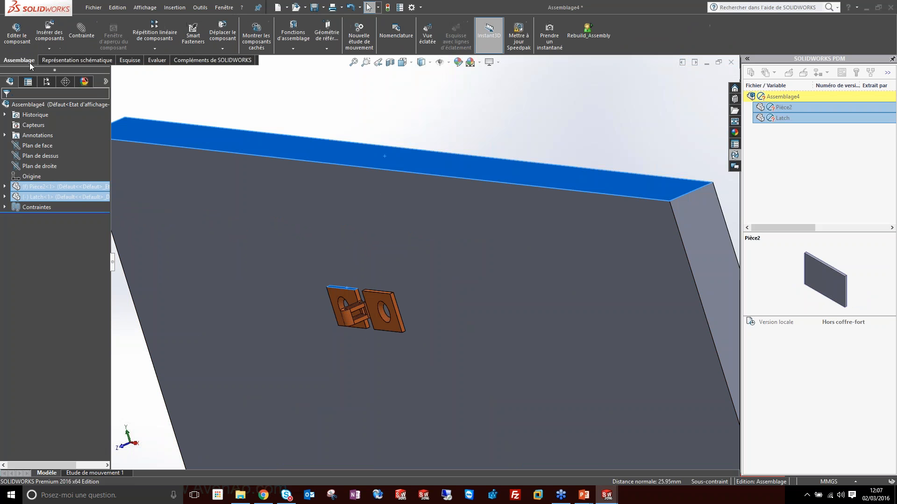
pyautogui.click(83, 38)
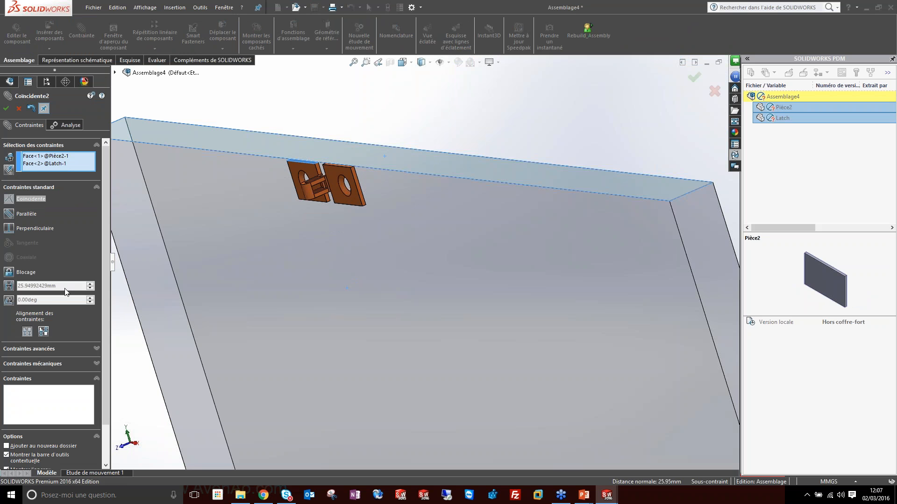
pyautogui.click(9, 287)
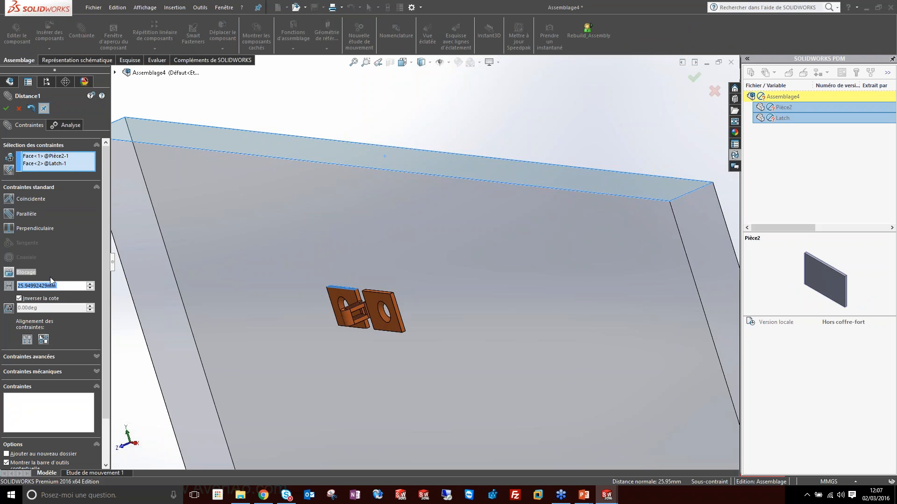
pyautogui.write('5.00mm')
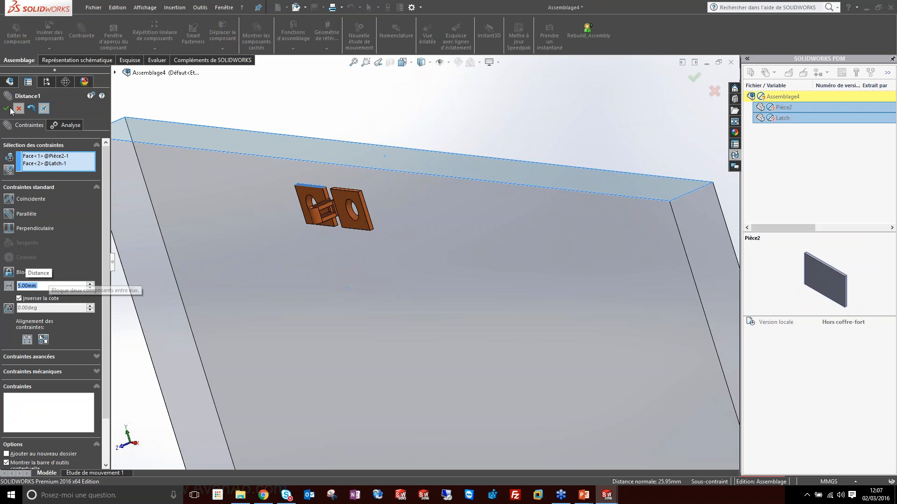
pyautogui.click(6, 108)
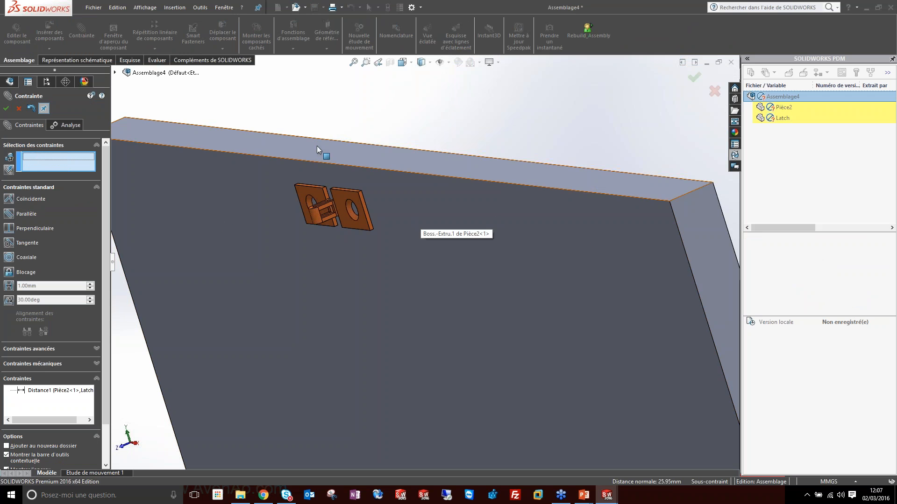
# Step: Centre the latch between the plate's two side faces with a centred width mate (Glissière) on the latch's outer end faces
pyautogui.click(30, 350)
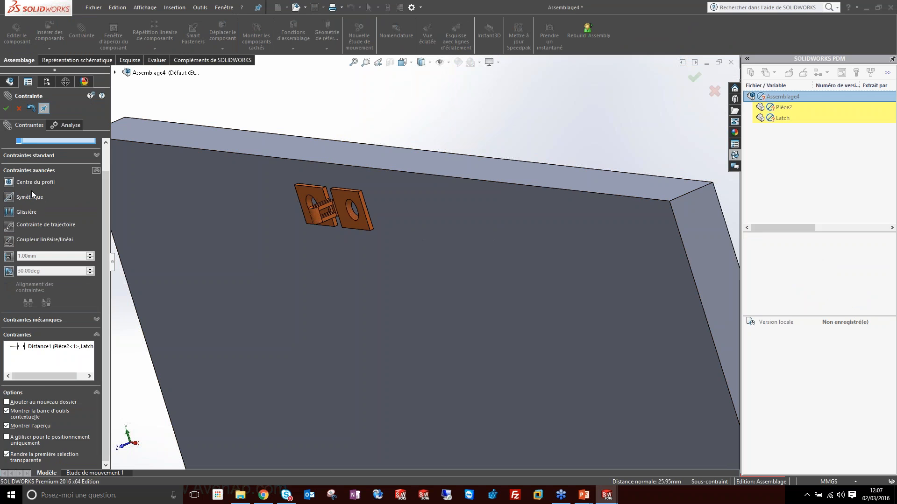
pyautogui.click(9, 212)
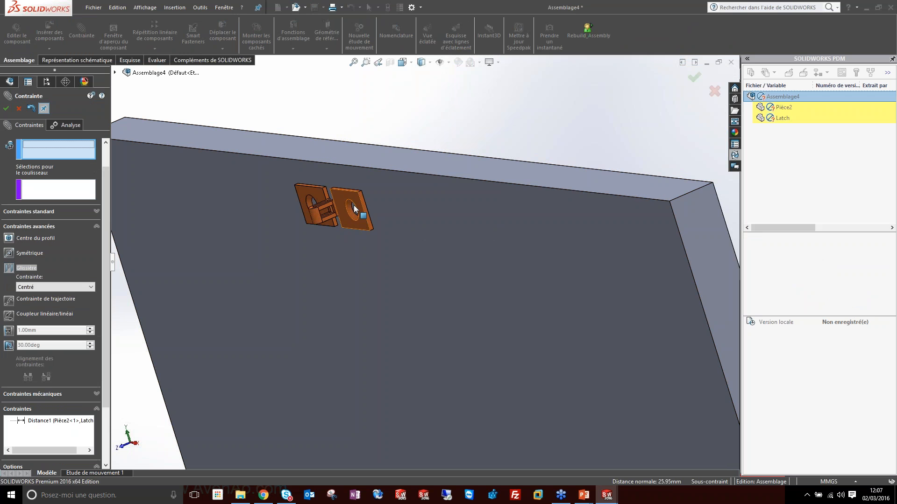
pyautogui.scroll(-5, 423, 247)
pyautogui.click(270, 165)
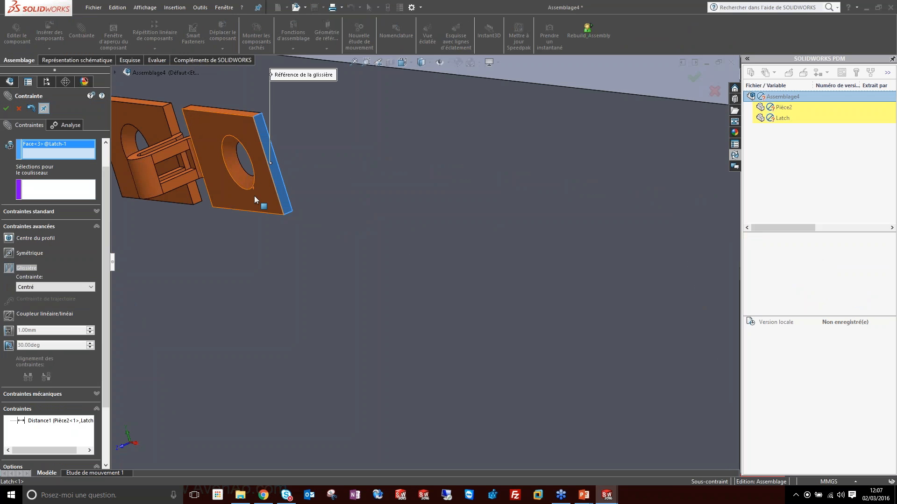
pyautogui.scroll(4, 261, 187)
pyautogui.moveTo(254, 196); pyautogui.dragTo(338, 222, button='middle')
pyautogui.scroll(-3, 343, 224)
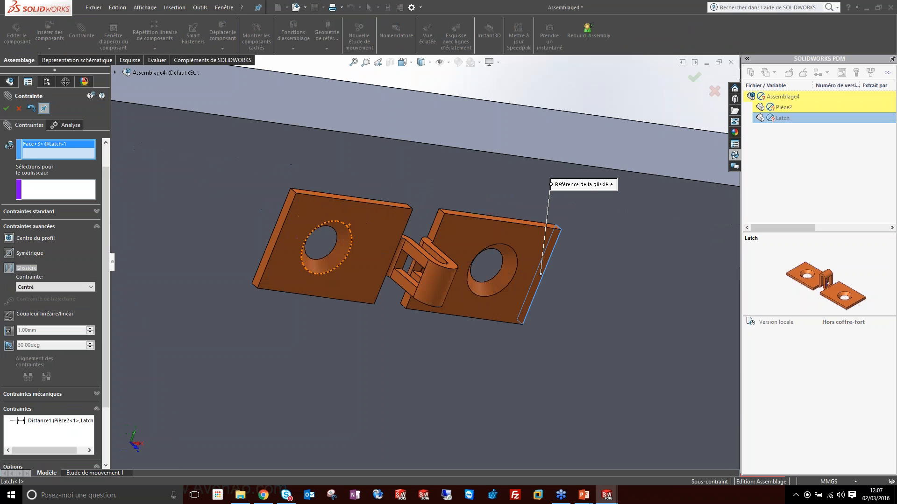
pyautogui.click(286, 208)
pyautogui.scroll(3, 215, 271)
pyautogui.scroll(4, 247, 234)
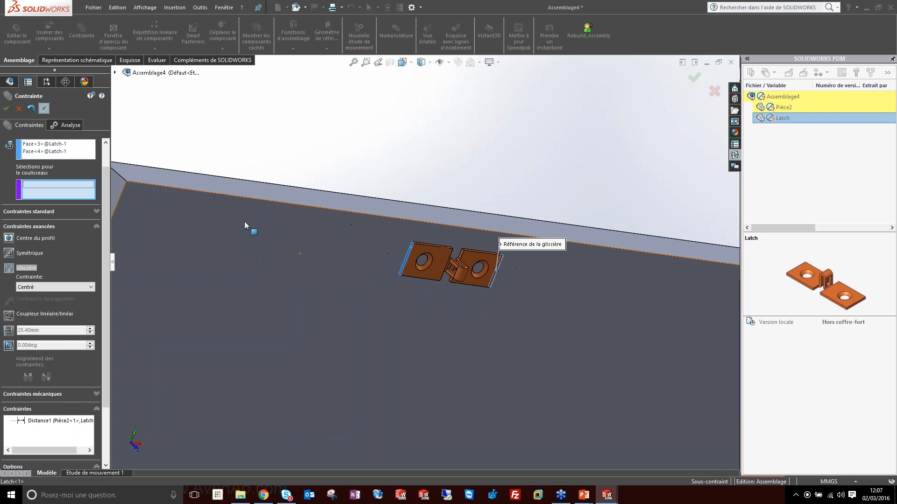
pyautogui.click(193, 219)
pyautogui.moveTo(191, 218); pyautogui.dragTo(452, 272, button='middle')
pyautogui.click(464, 283)
pyautogui.click(695, 77)
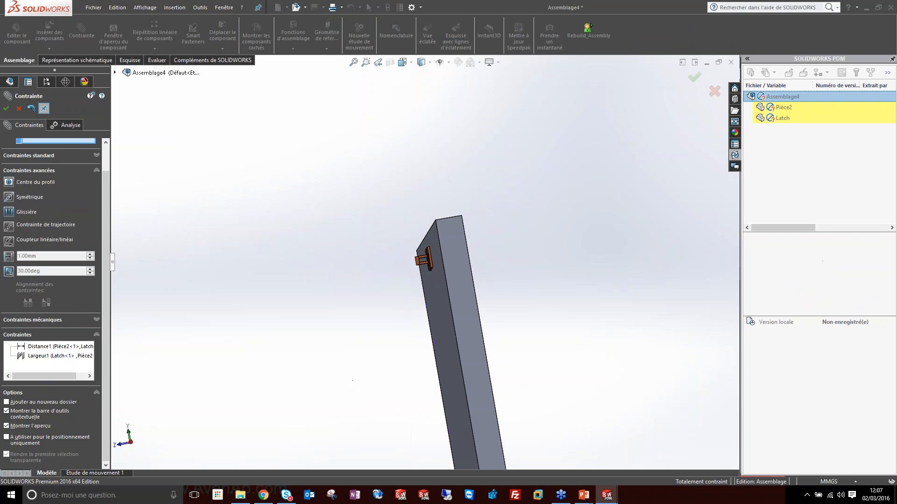
pyautogui.click(688, 78)
# Step: Show the latch's mates in the assembly and open its coincident mate with the plate for editing
pyautogui.moveTo(458, 256); pyautogui.dragTo(584, 243, button='middle')
pyautogui.scroll(2, 462, 256)
pyautogui.scroll(-5, 224, 248)
pyautogui.moveTo(236, 250); pyautogui.dragTo(197, 268, button='middle')
pyautogui.scroll(2, 194, 267)
pyautogui.scroll(-4, 218, 262)
pyautogui.click(5, 197)
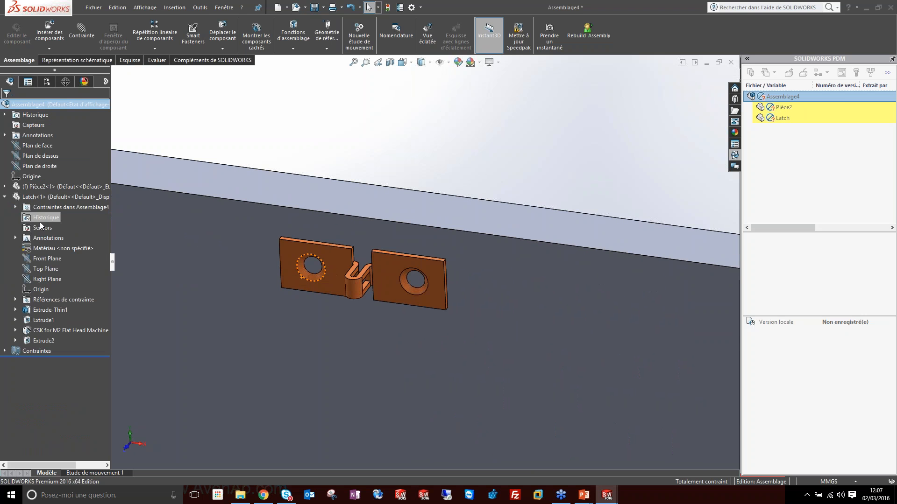
pyautogui.click(18, 207)
pyautogui.click(57, 217)
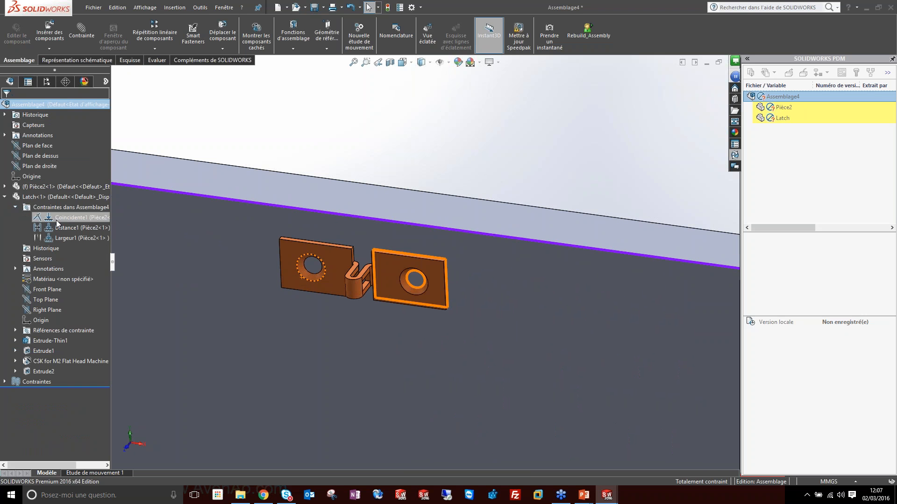
pyautogui.rightClick(57, 220)
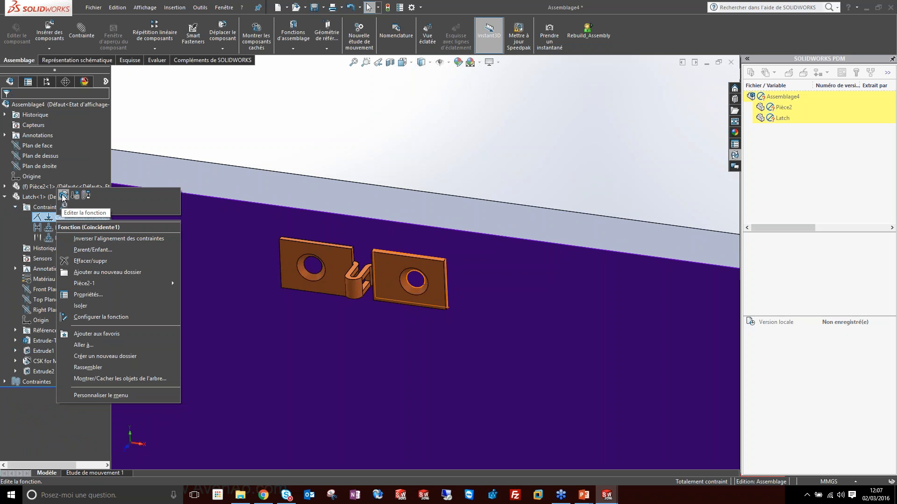
pyautogui.click(64, 197)
# Step: Replace the latch face in the coincident mate with its countersunk front face, and flip the mate alignment
pyautogui.scroll(-3, 455, 277)
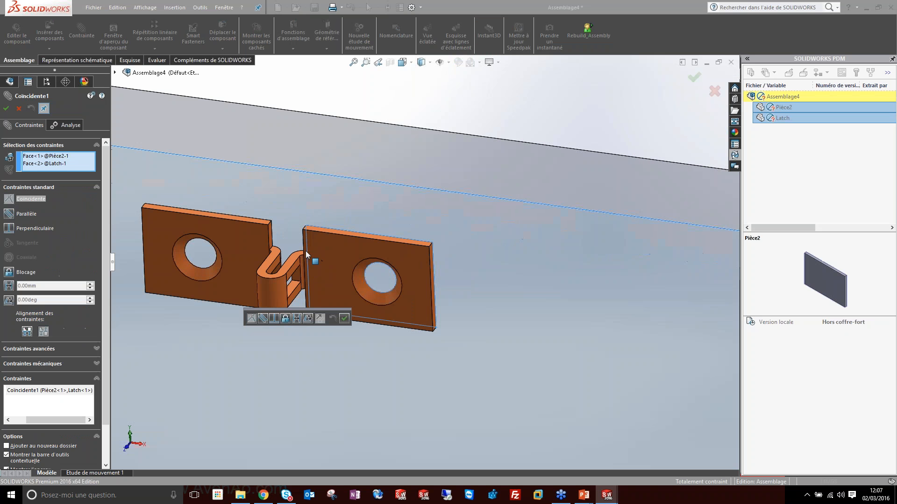
pyautogui.rightClick(71, 164)
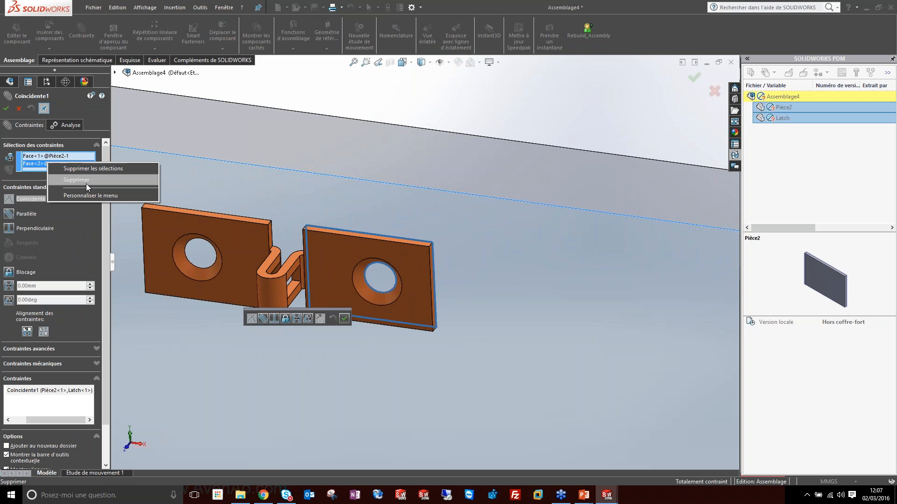
pyautogui.click(72, 175)
pyautogui.click(313, 247)
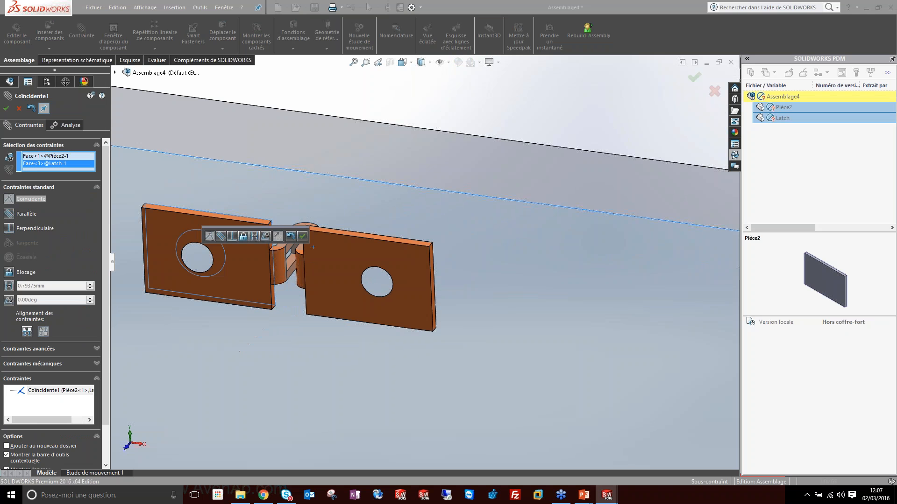
pyautogui.click(277, 237)
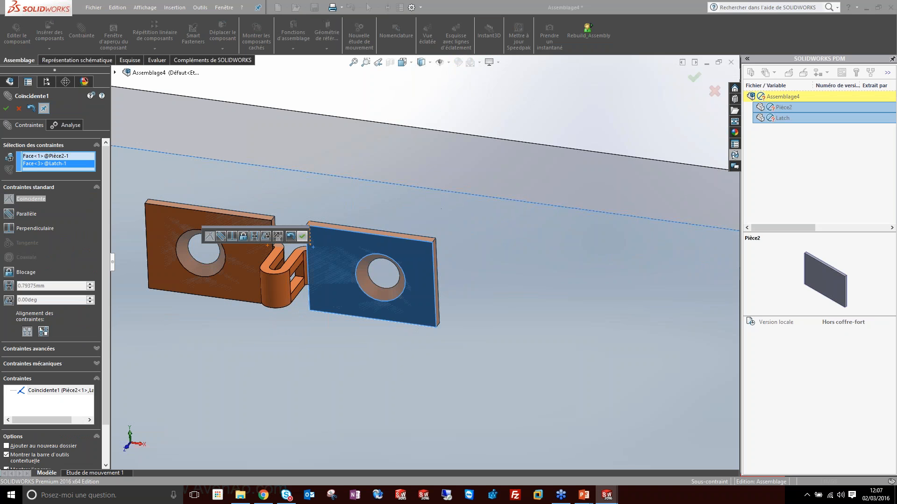
pyautogui.click(302, 236)
pyautogui.click(693, 78)
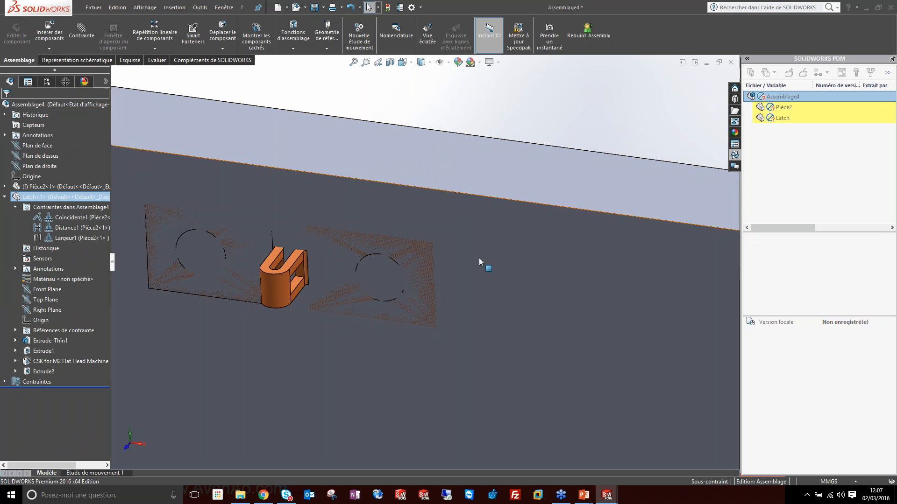
# Step: Edit the plate in the context of the assembly, saving the assembly as Assemblage4.SLDASM in the Smart Components folder
pyautogui.scroll(3, 466, 263)
pyautogui.click(247, 307)
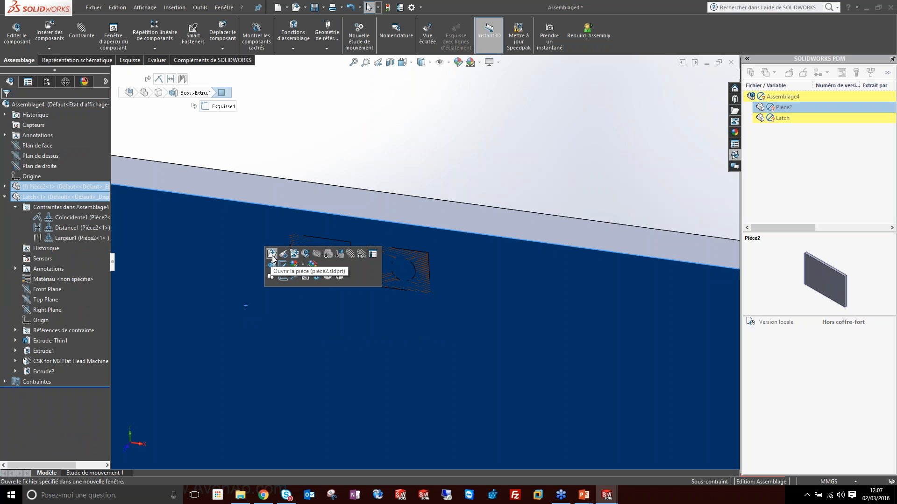
pyautogui.click(305, 255)
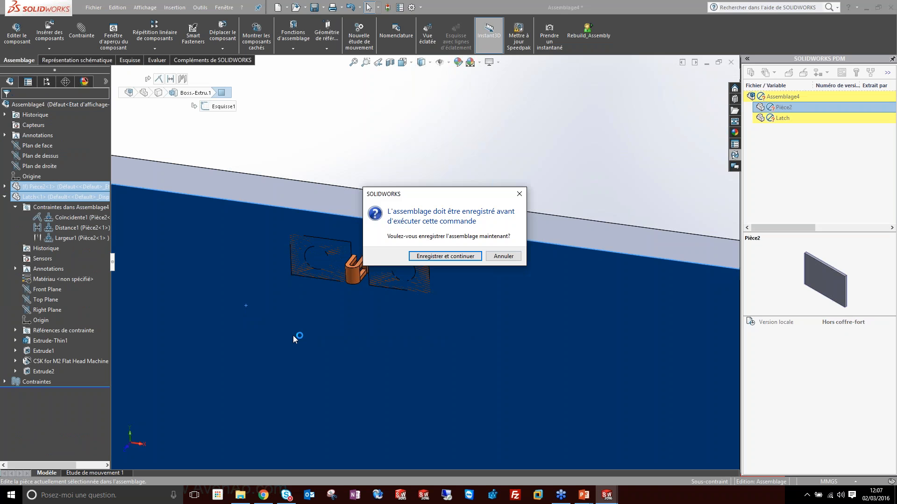
pyautogui.click(446, 256)
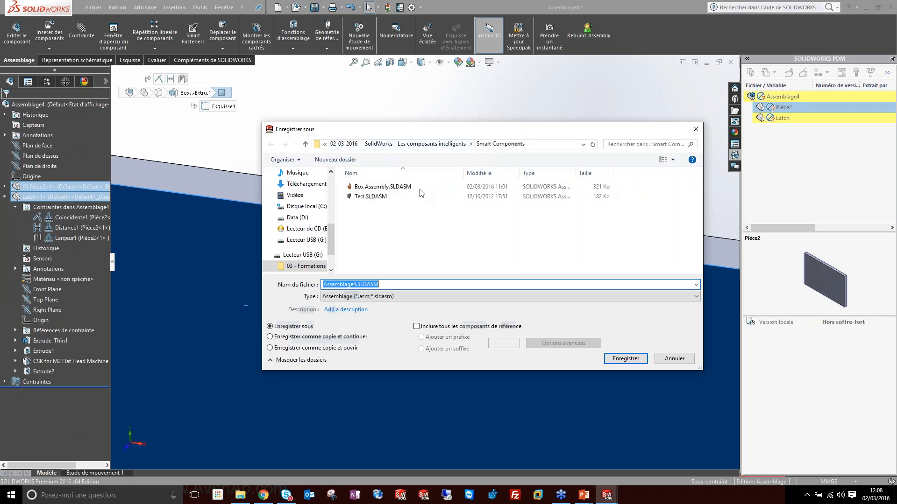
pyautogui.click(629, 359)
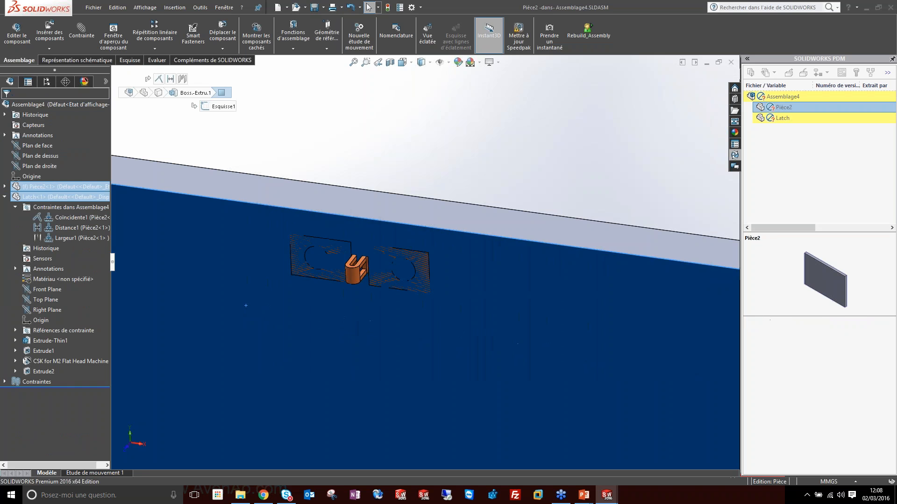
# Step: Start an extruded cut on the plate's front face and sketch a rectangle about 25.4 by 7.94 mm around the latch's outline
pyautogui.click(288, 326)
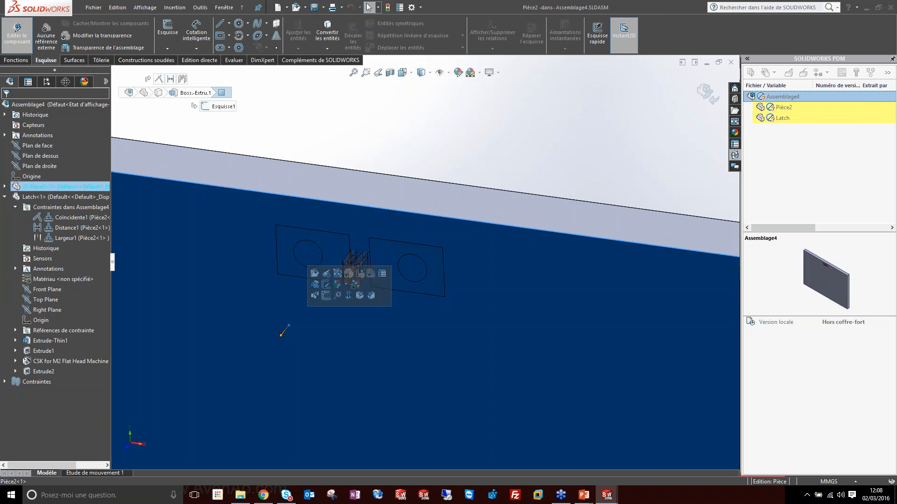
pyautogui.click(357, 284)
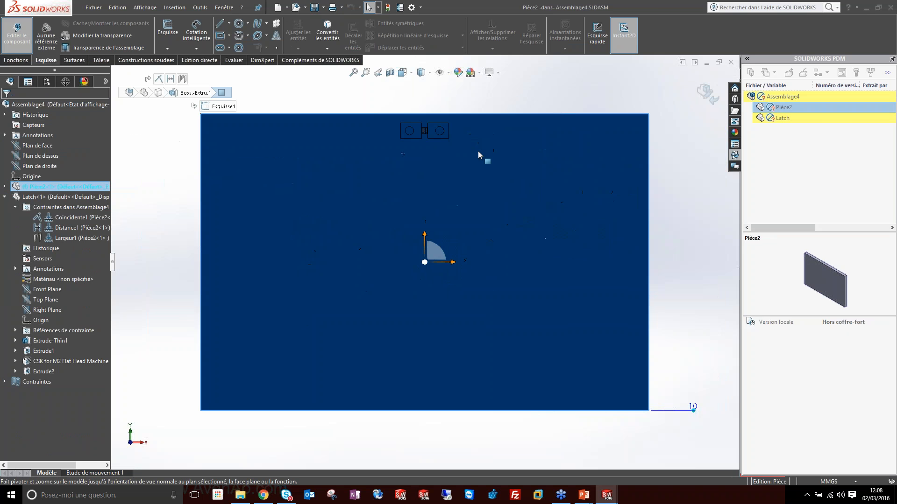
pyautogui.click(258, 214)
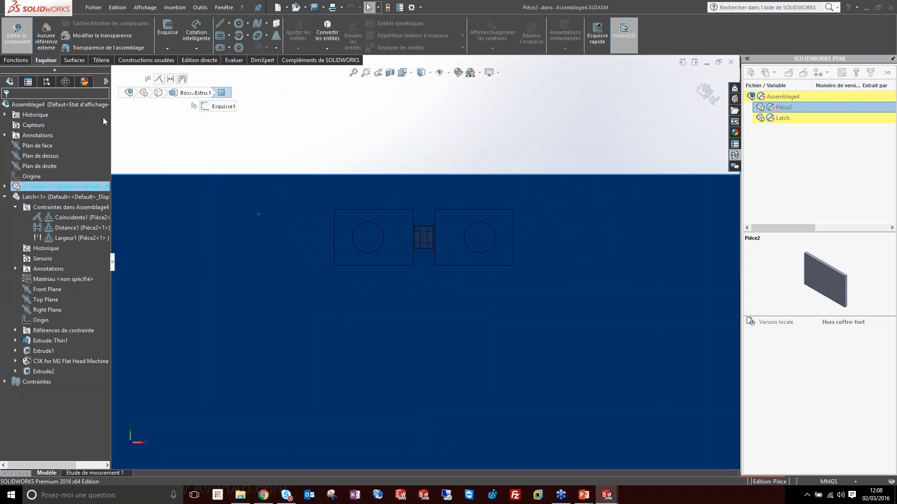
pyautogui.click(16, 61)
pyautogui.click(183, 79)
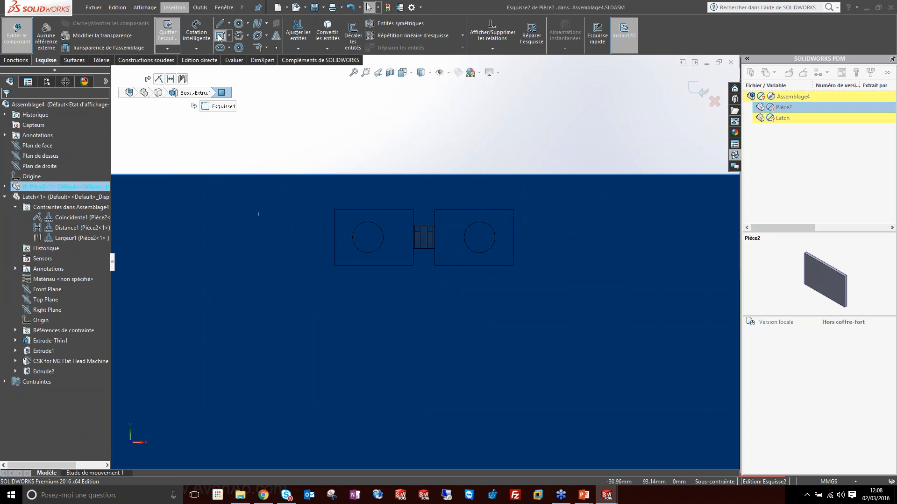
pyautogui.click(229, 38)
pyautogui.click(247, 50)
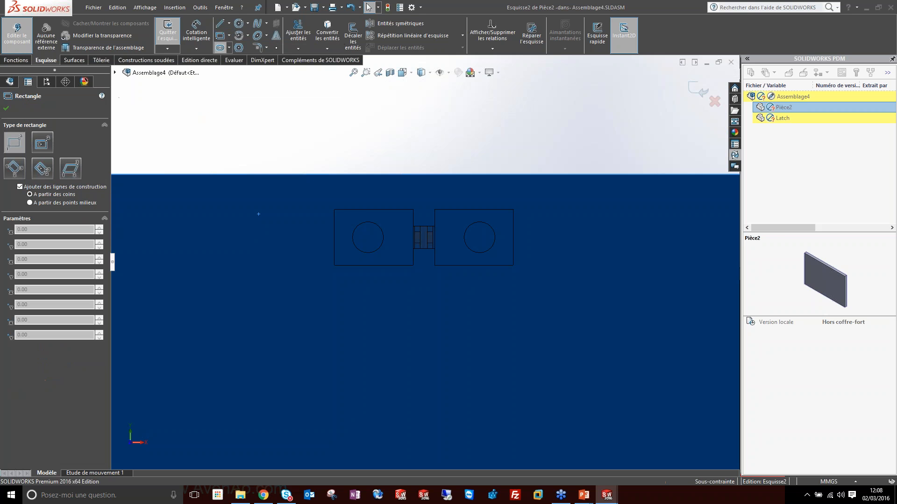
pyautogui.click(332, 209)
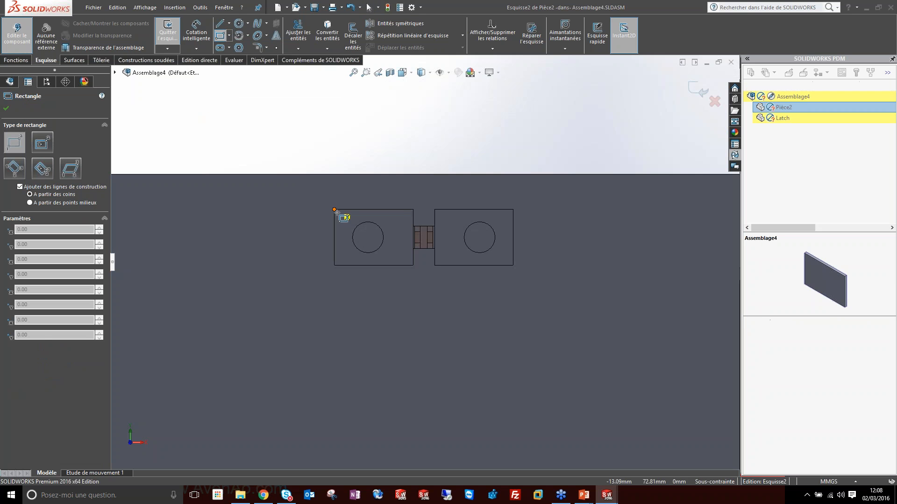
pyautogui.click(513, 267)
pyautogui.click(514, 268)
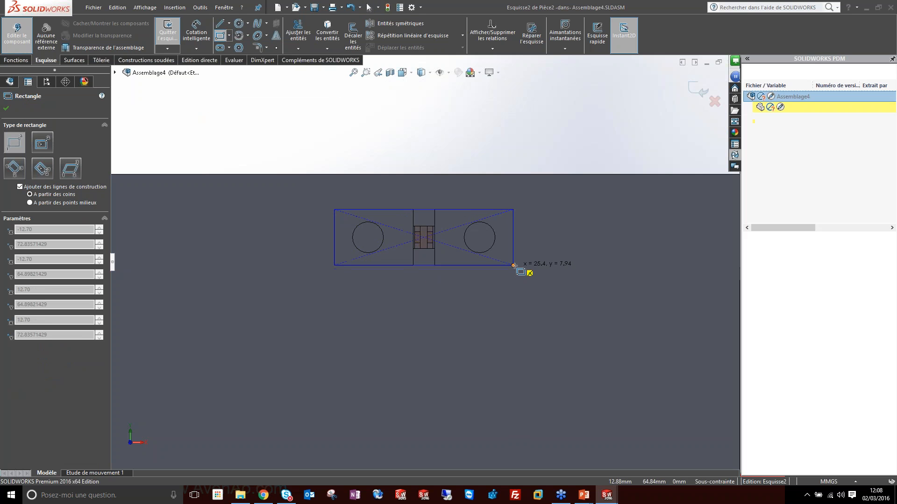
pyautogui.click(692, 87)
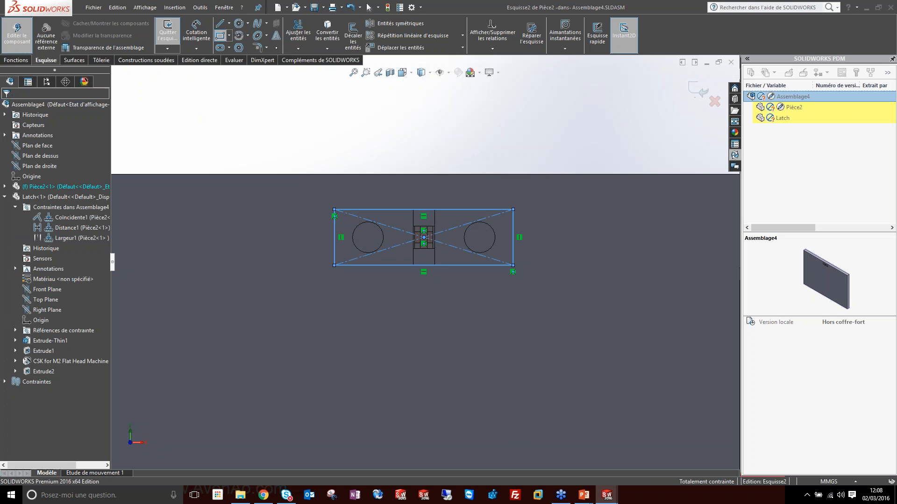
# Step: Cut the rectangular sketch 10 mm deep into the plate with a blind (Borgne) end condition
pyautogui.moveTo(530, 210); pyautogui.dragTo(458, 265, button='middle')
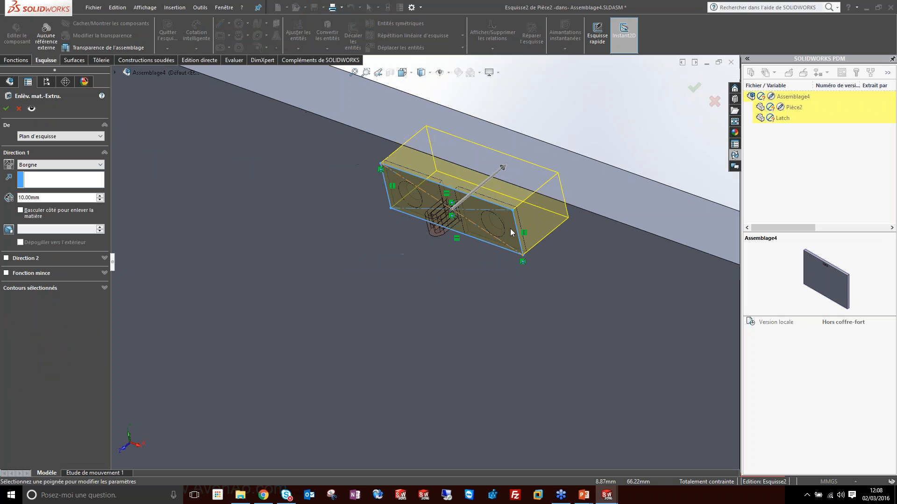
pyautogui.scroll(-4, 534, 205)
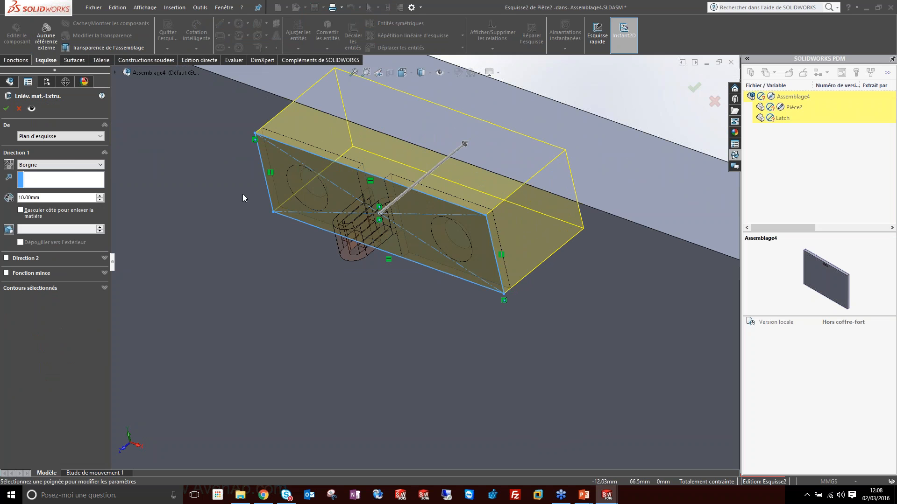
pyautogui.click(68, 167)
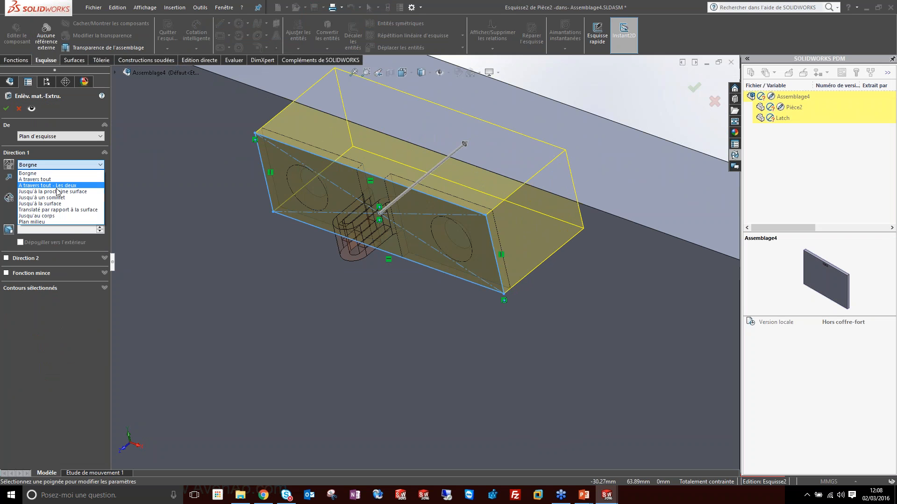
pyautogui.click(53, 174)
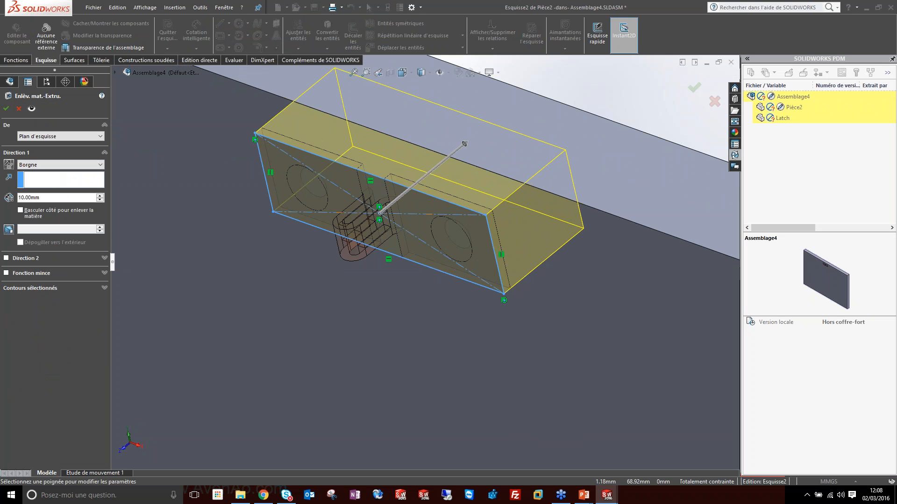
pyautogui.press('Return')
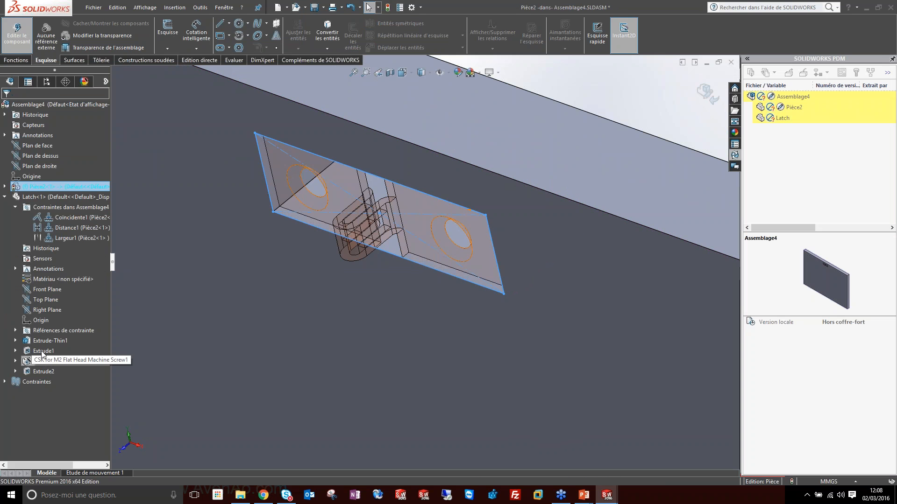
# Step: Set the depth of the plate's extruded cut to 2 mm and finish editing the plate in context
pyautogui.rightClick(35, 372)
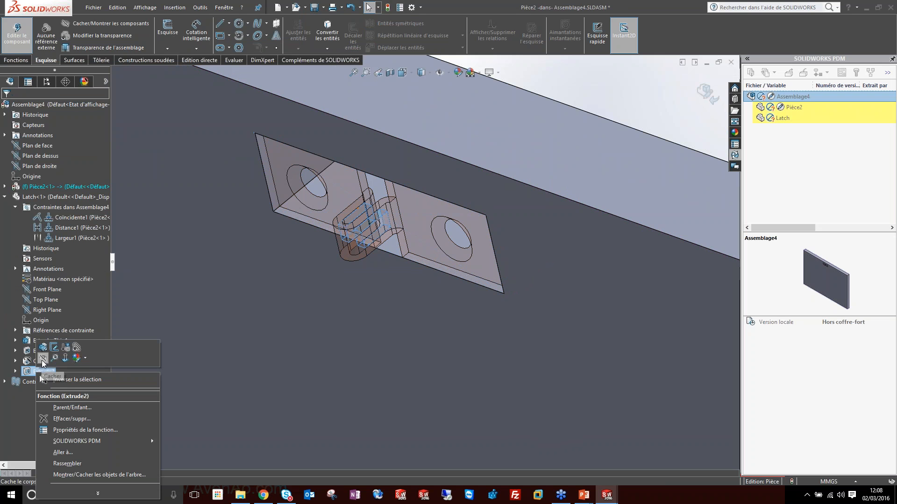
pyautogui.click(121, 231)
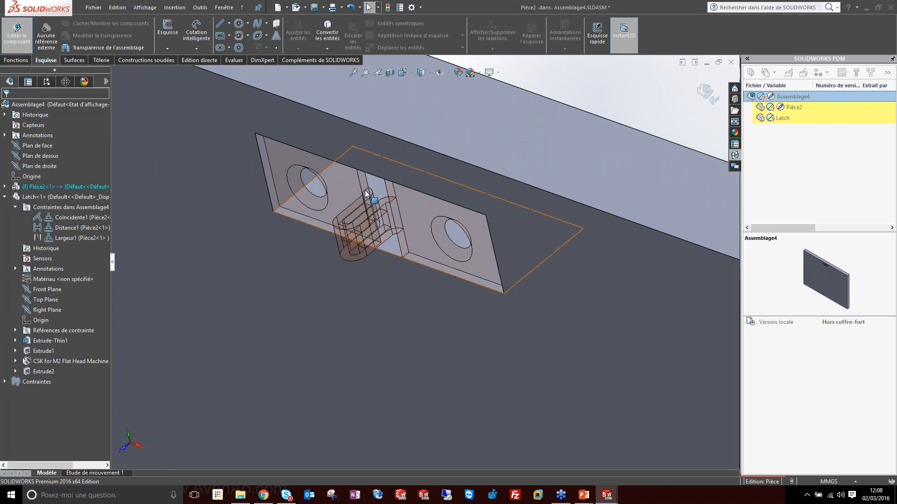
pyautogui.click(5, 186)
pyautogui.rightClick(36, 304)
pyautogui.click(42, 276)
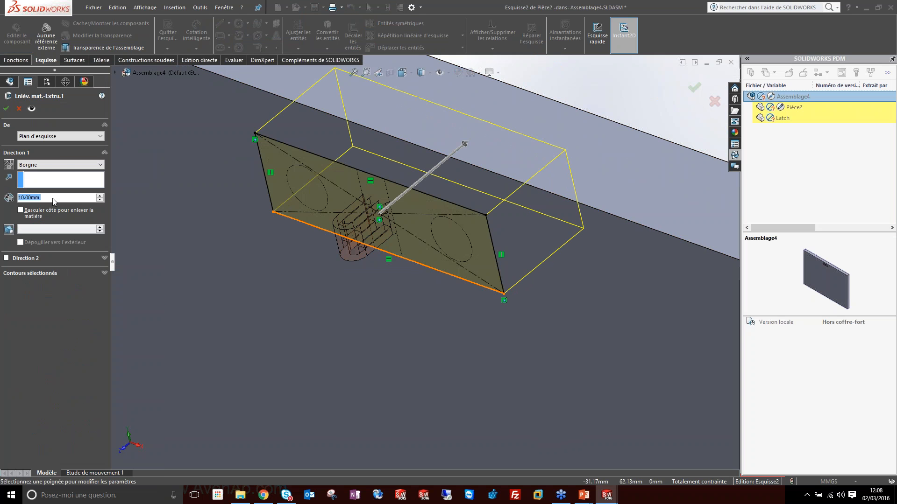
pyautogui.write('2')
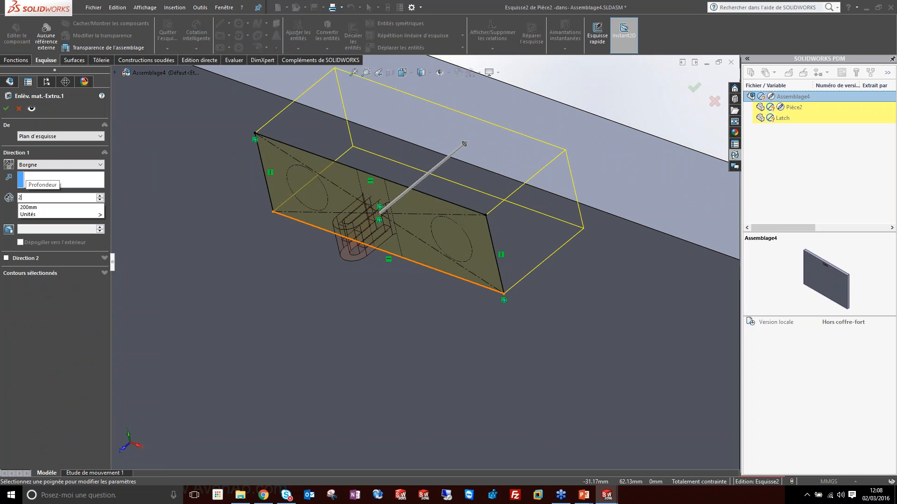
pyautogui.press('Return')
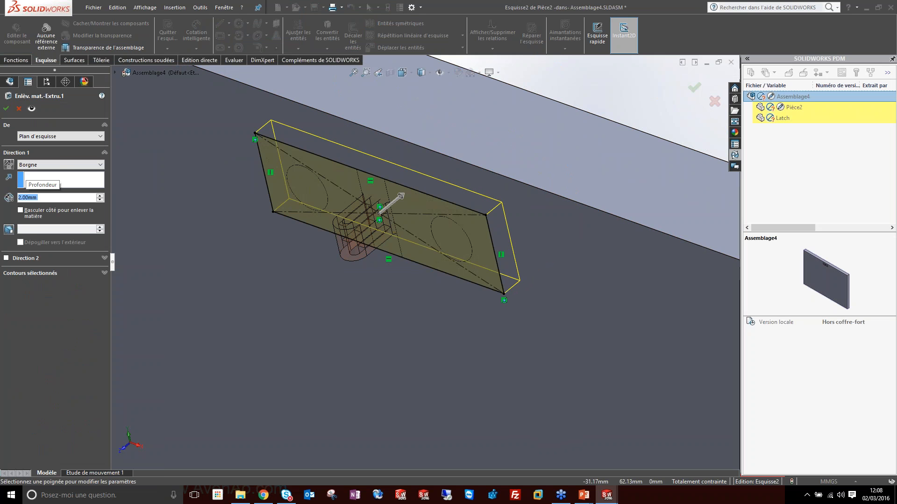
pyautogui.press('Return')
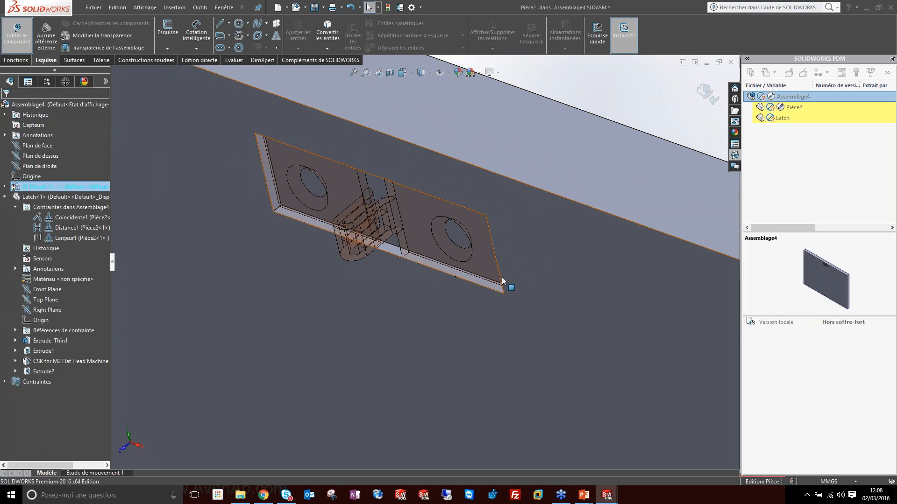
pyautogui.click(703, 95)
# Step: Resume editing the plate in context and start a Hole Wizard hole on the pocket floor behind the latch
pyautogui.moveTo(481, 255); pyautogui.dragTo(513, 279, button='middle')
pyautogui.click(307, 308)
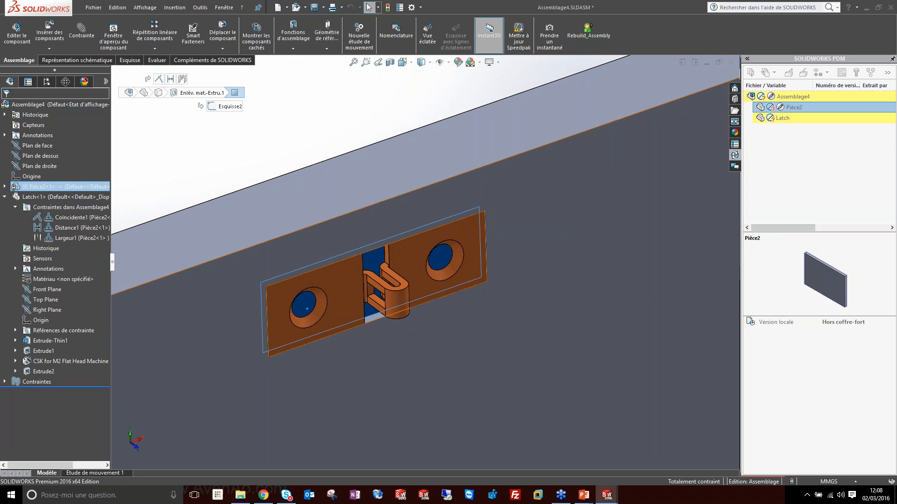
pyautogui.click(372, 260)
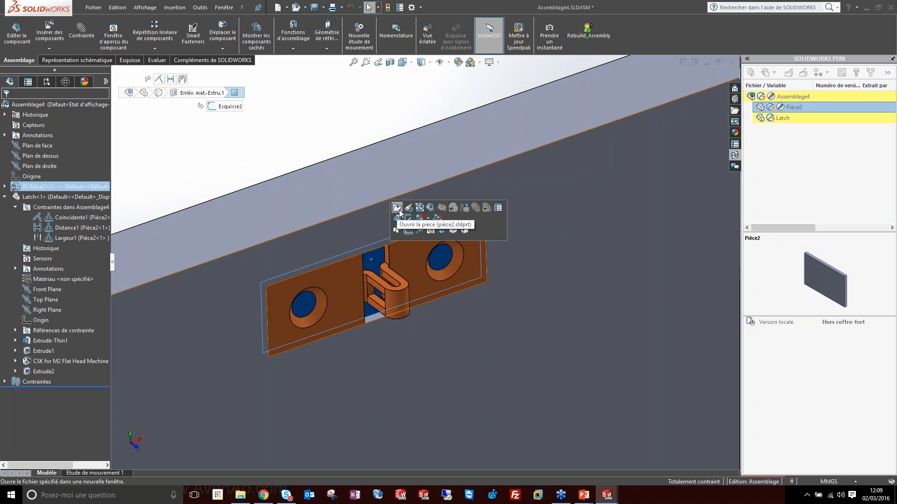
pyautogui.click(419, 207)
pyautogui.click(305, 312)
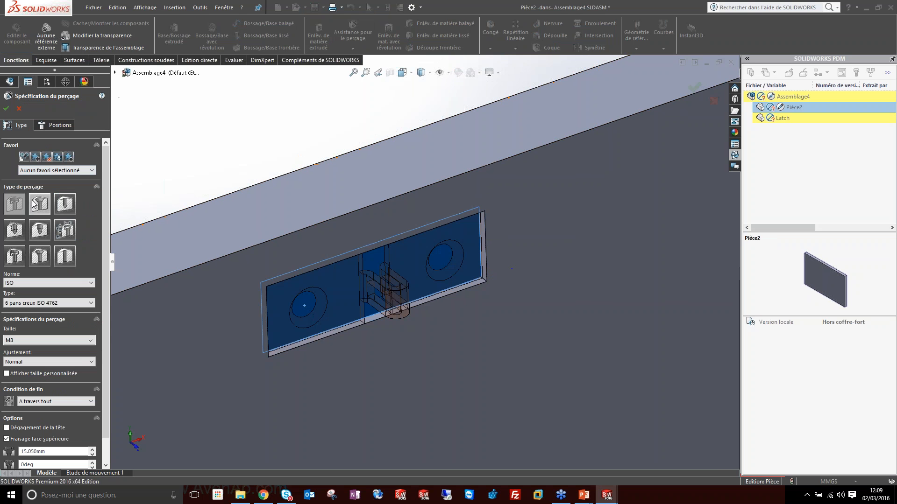
# Step: Define the hole as an ISO tapped hole (Trous taraudés) of size M3
pyautogui.click(64, 205)
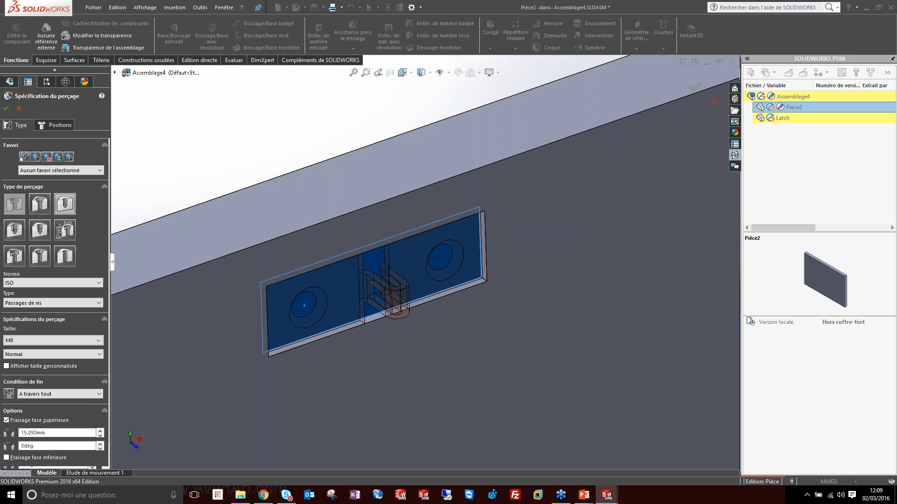
pyautogui.click(20, 232)
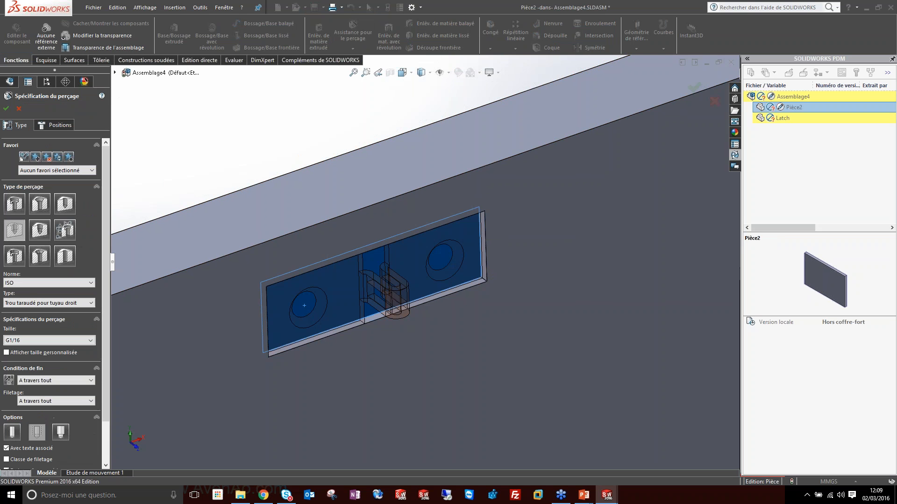
pyautogui.click(32, 303)
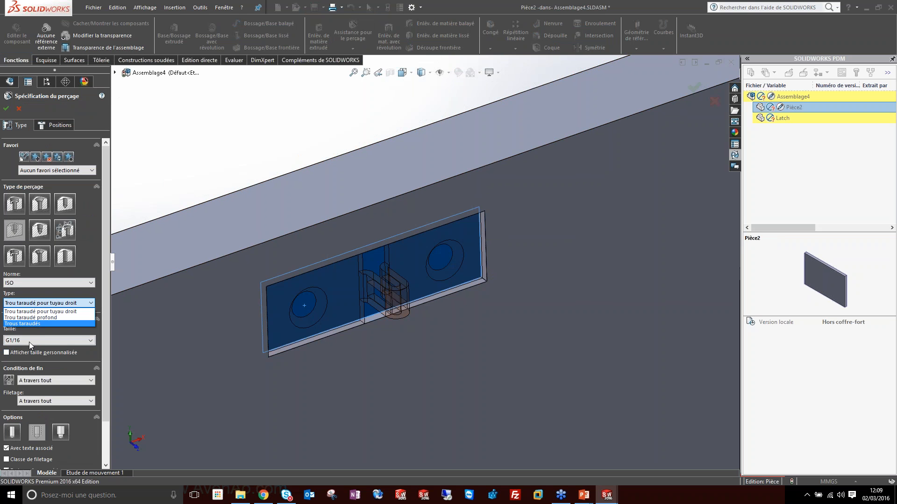
pyautogui.click(29, 324)
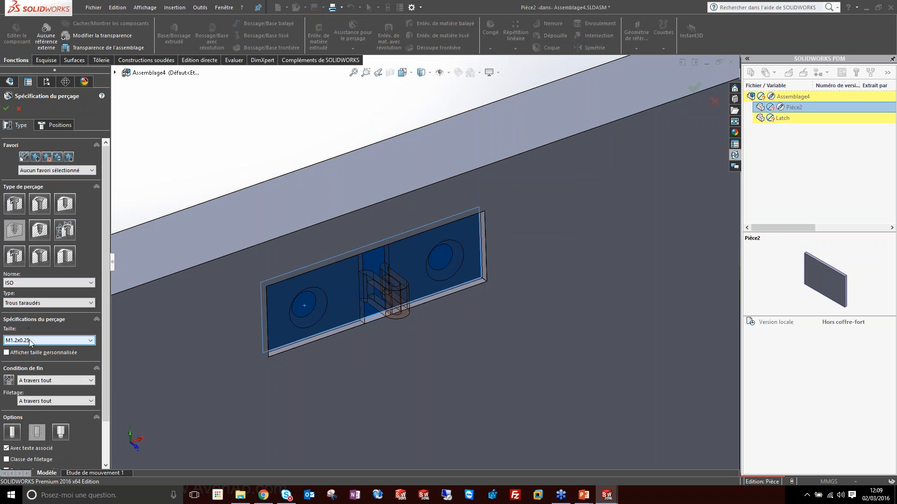
pyautogui.click(29, 339)
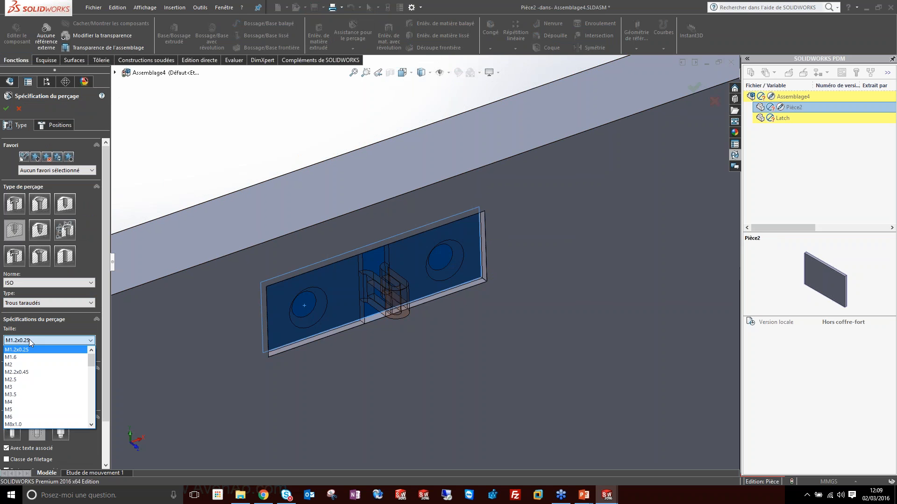
pyautogui.click(19, 387)
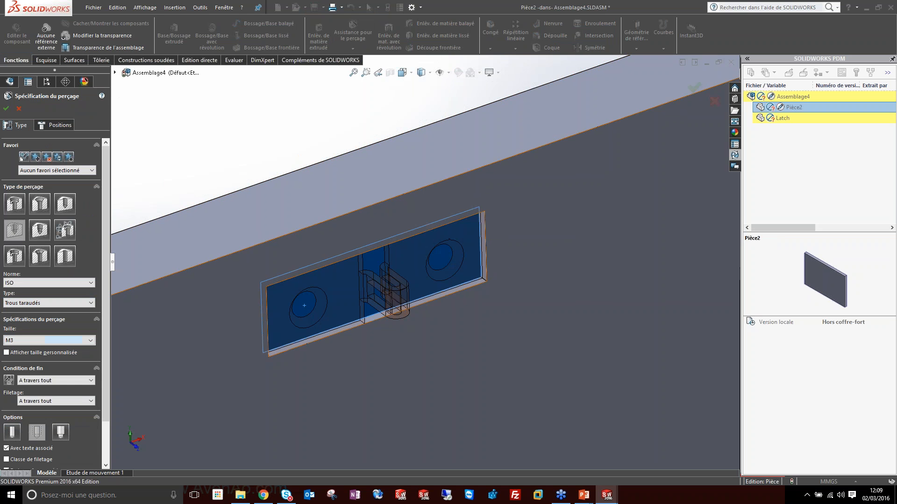
# Step: Place two tapped holes at the centres of the latch's countersunk holes and return to editing the assembly
pyautogui.click(55, 124)
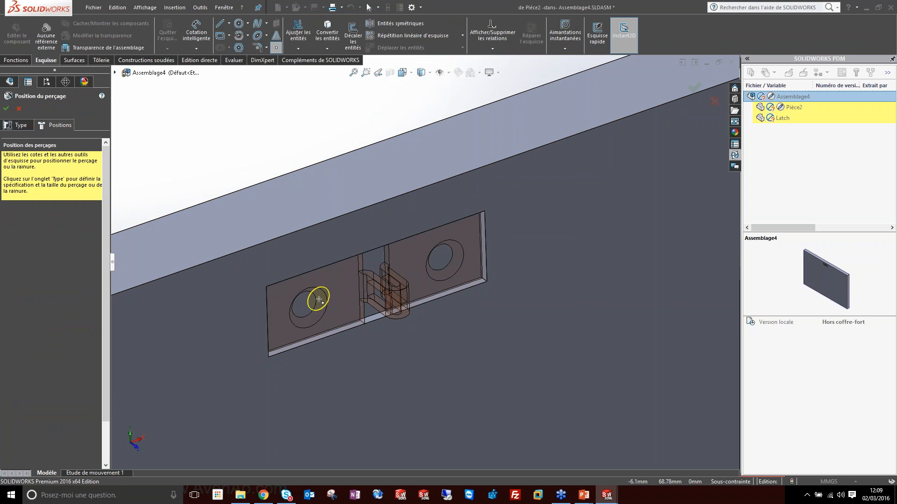
pyautogui.click(303, 303)
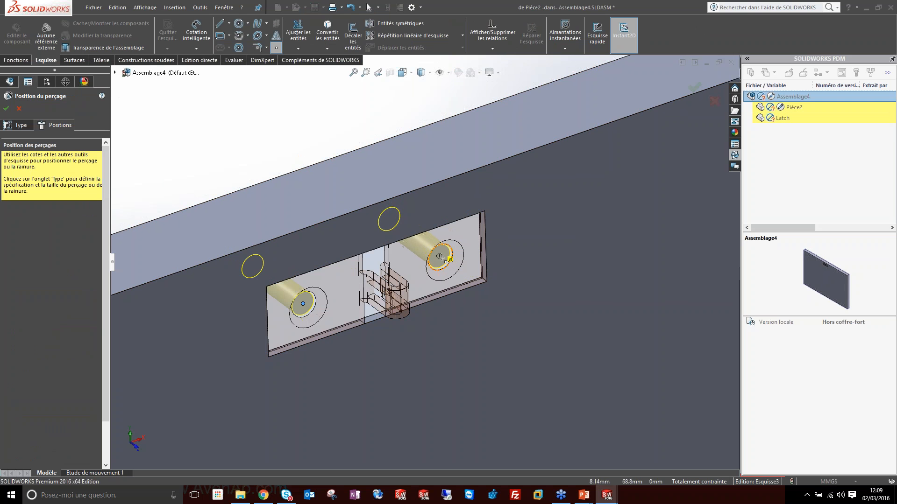
pyautogui.click(439, 256)
pyautogui.press('Return')
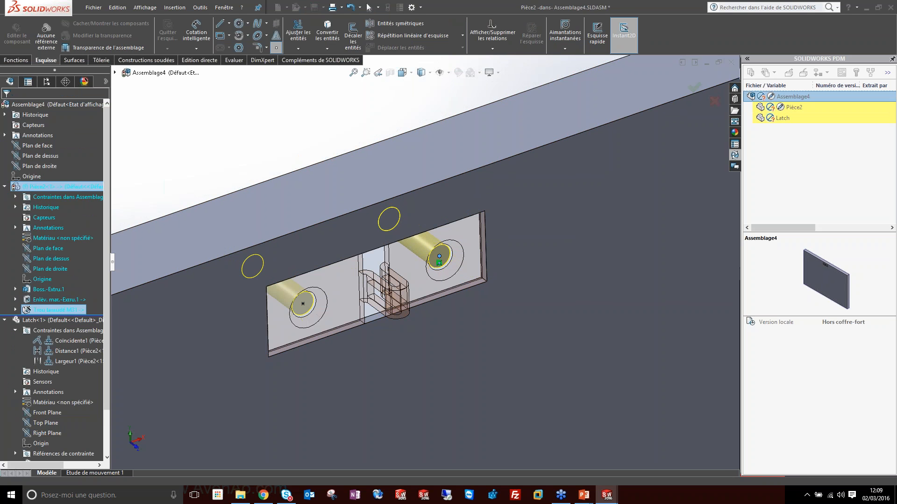
pyautogui.scroll(6, 559, 282)
pyautogui.click(705, 92)
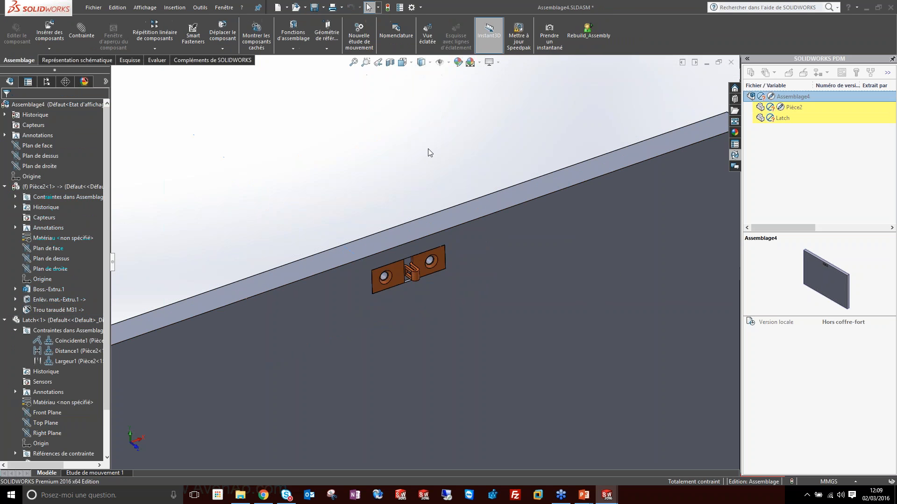
pyautogui.rightClick(34, 320)
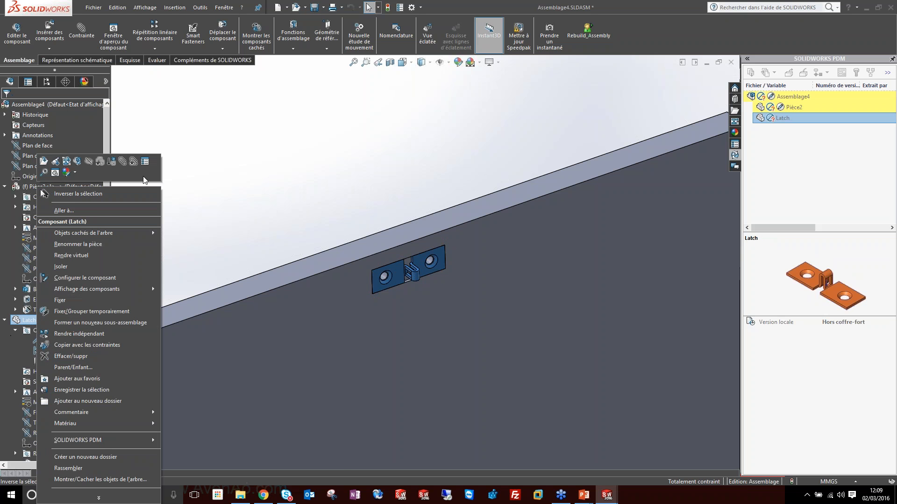
pyautogui.click(202, 9)
pyautogui.click(201, 9)
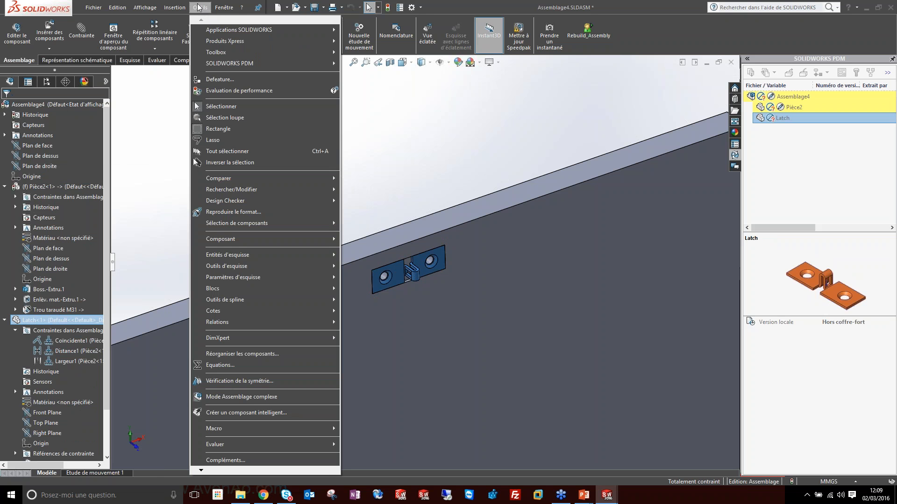
pyautogui.click(517, 94)
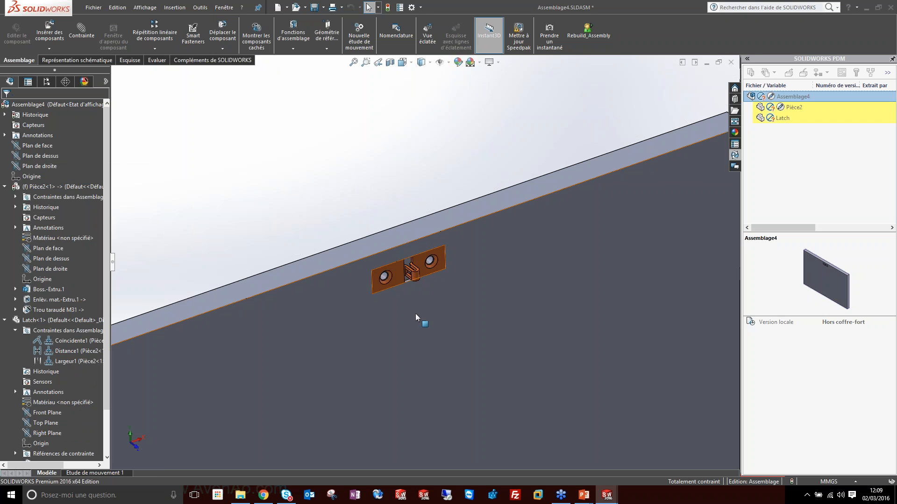
# Step: Start creating a smart component from the assembly, using the latch as the component to make intelligent
pyautogui.scroll(-2, 420, 264)
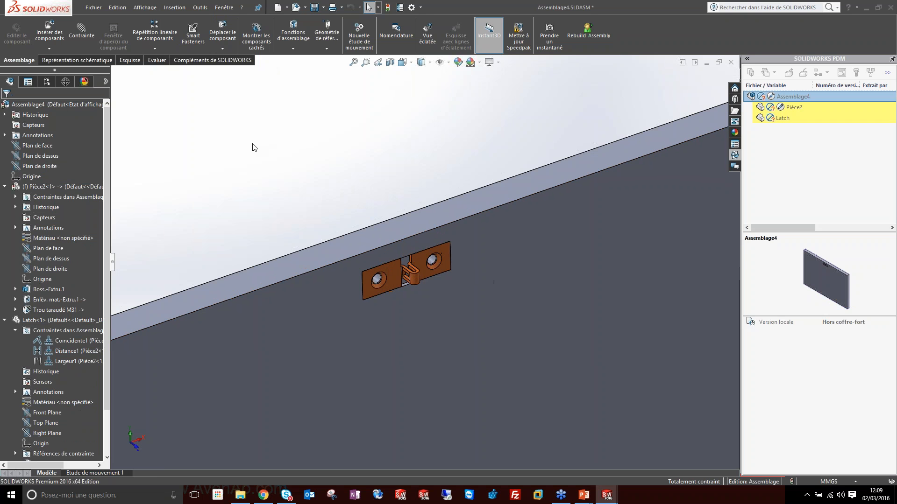
pyautogui.click(169, 8)
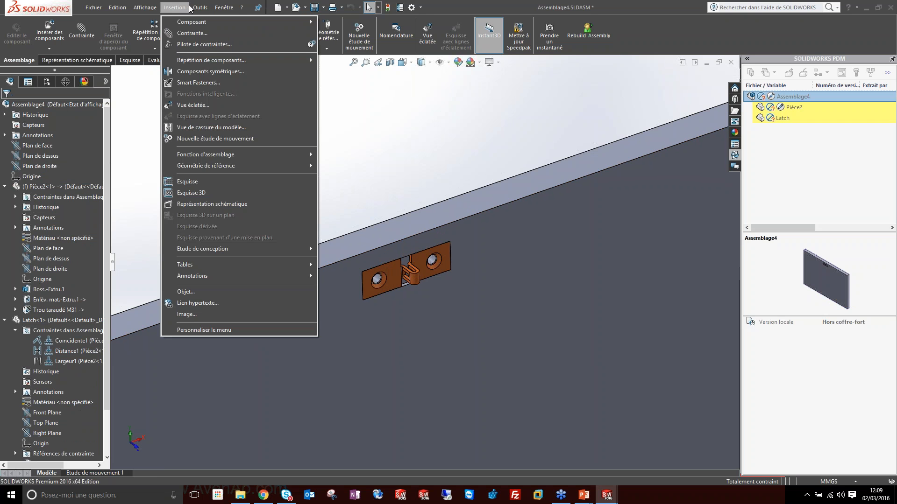
pyautogui.moveTo(201, 8)
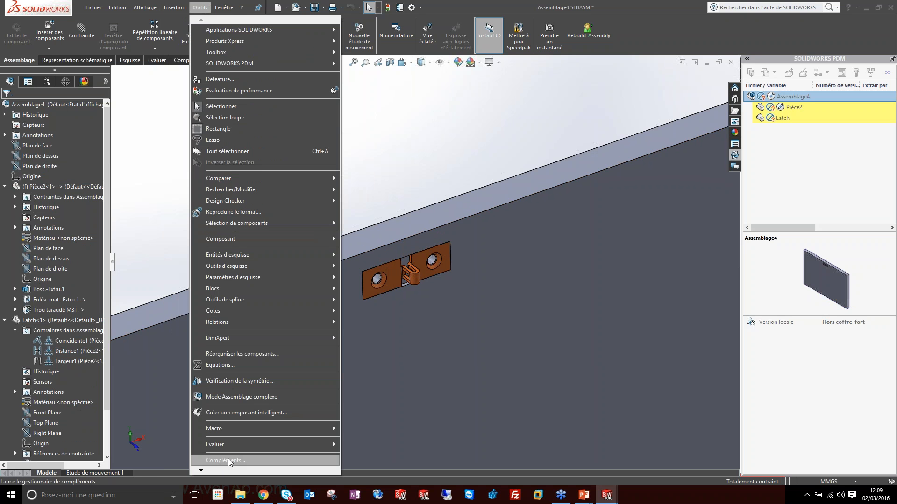
pyautogui.click(240, 414)
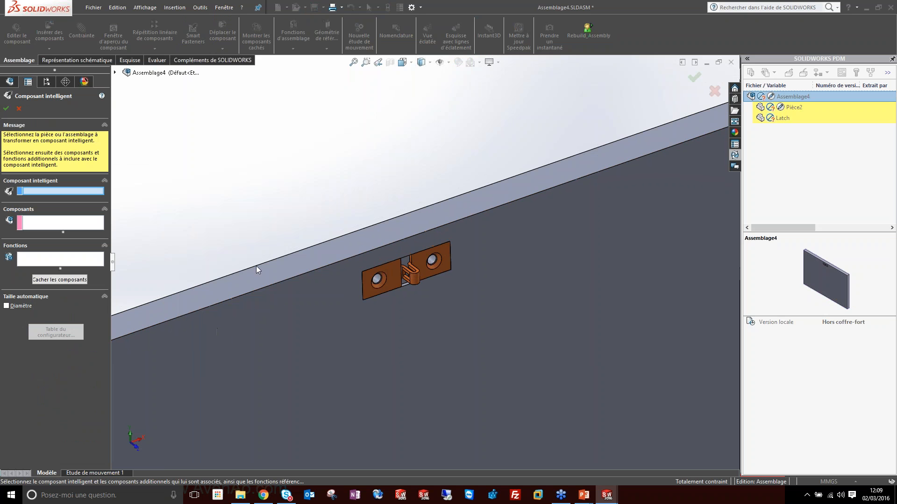
pyautogui.click(395, 272)
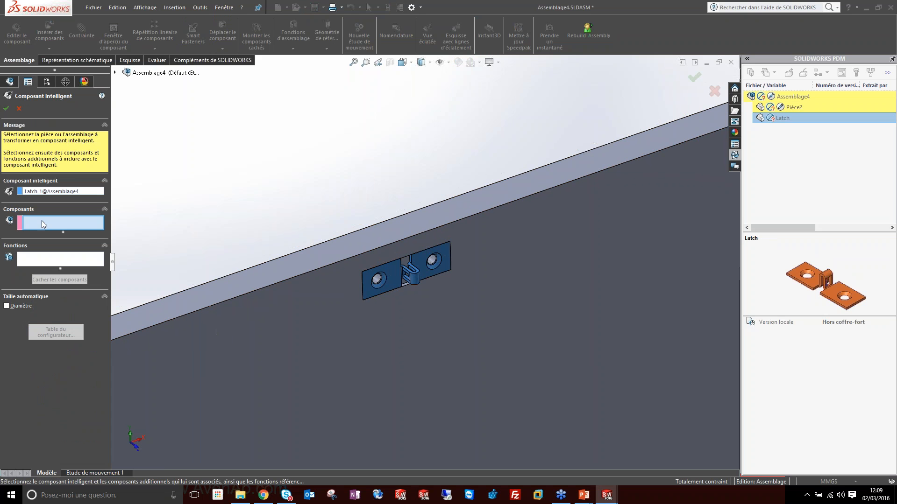
# Step: Include the plate's extruded pocket cut and M3 tapped hole as features of the smart component and finish its definition
pyautogui.scroll(-4, 455, 278)
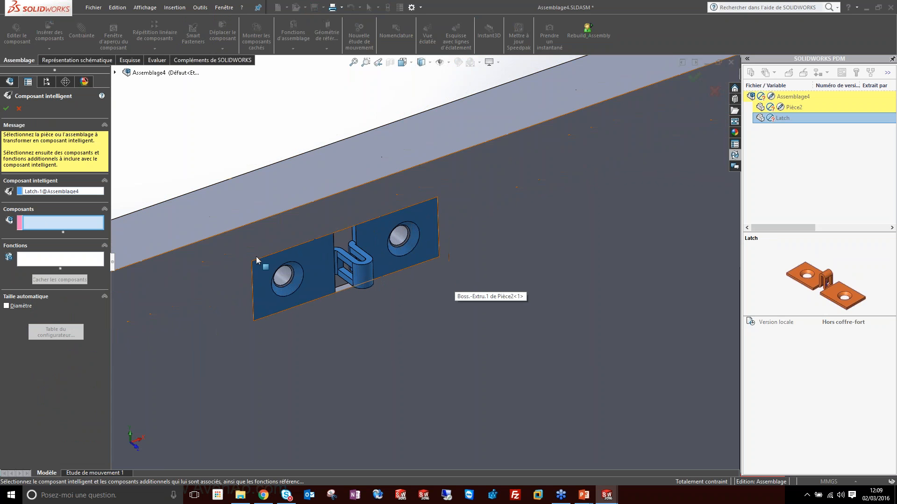
pyautogui.click(46, 260)
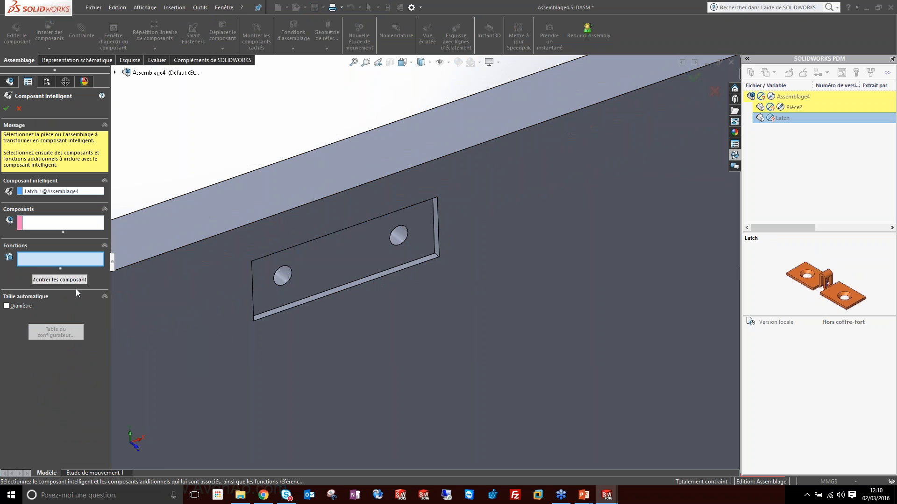
pyautogui.click(311, 277)
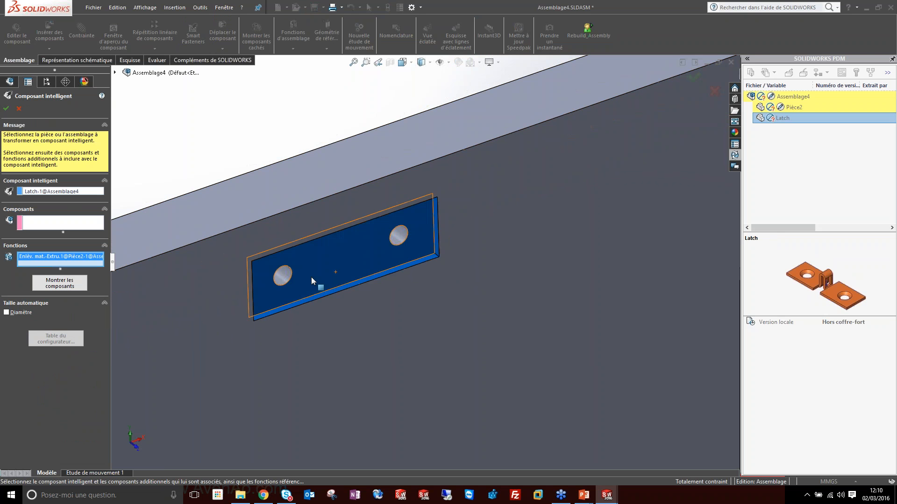
pyautogui.click(282, 278)
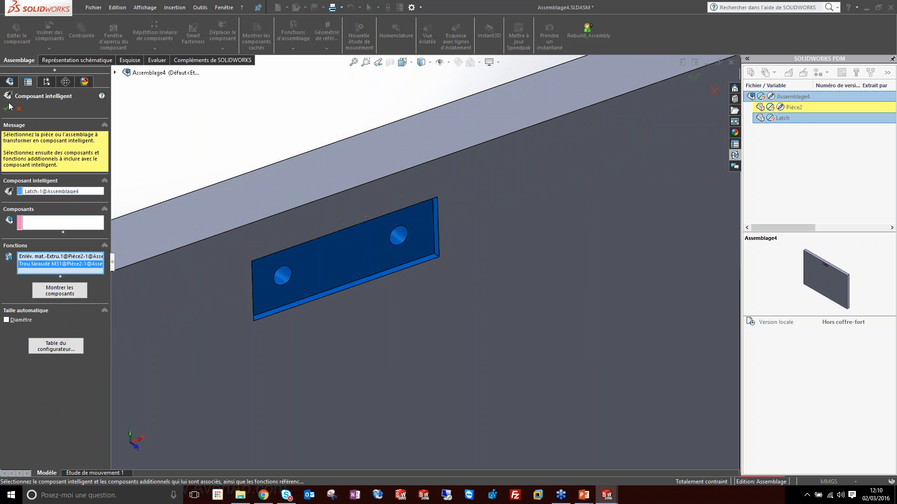
pyautogui.click(60, 291)
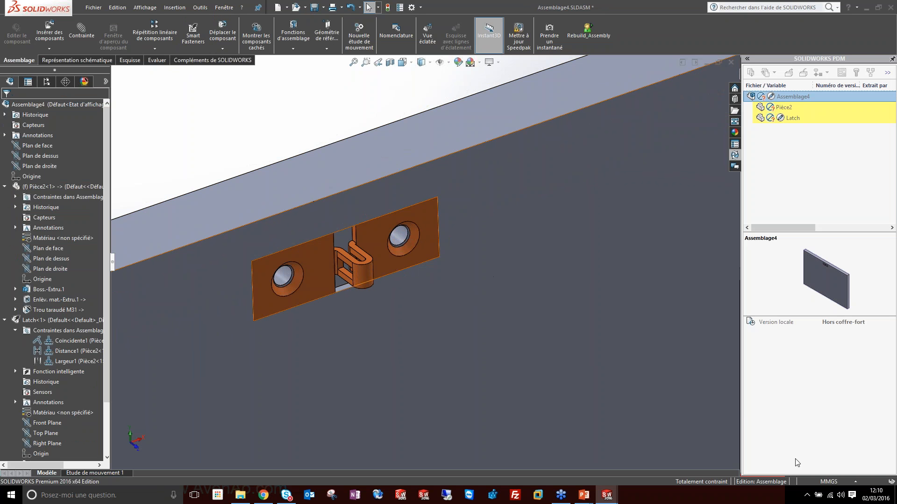
# Step: Save the assembly together with the modified latch part
pyautogui.scroll(3, 459, 329)
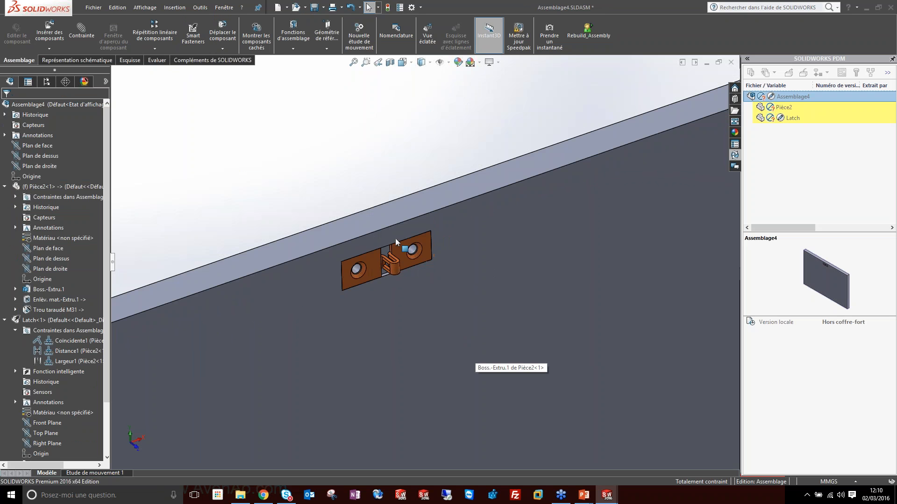
pyautogui.hotkey('ctrl', 's')
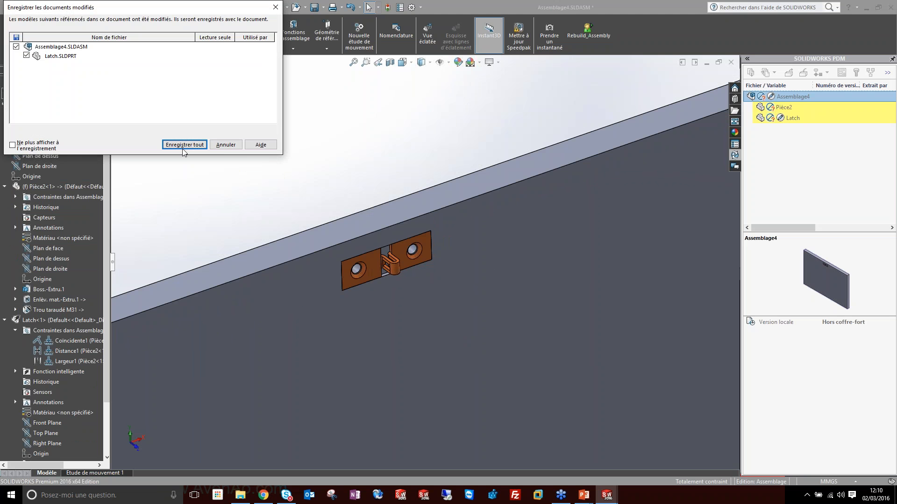
pyautogui.click(185, 144)
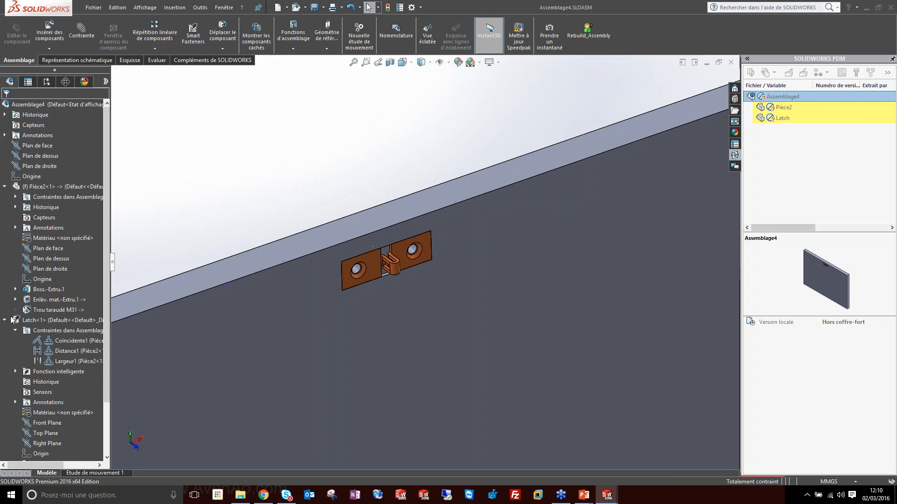
# Step: Examine the latch's smart feature in the tree, including its stored features and the face reference they need
pyautogui.click(15, 331)
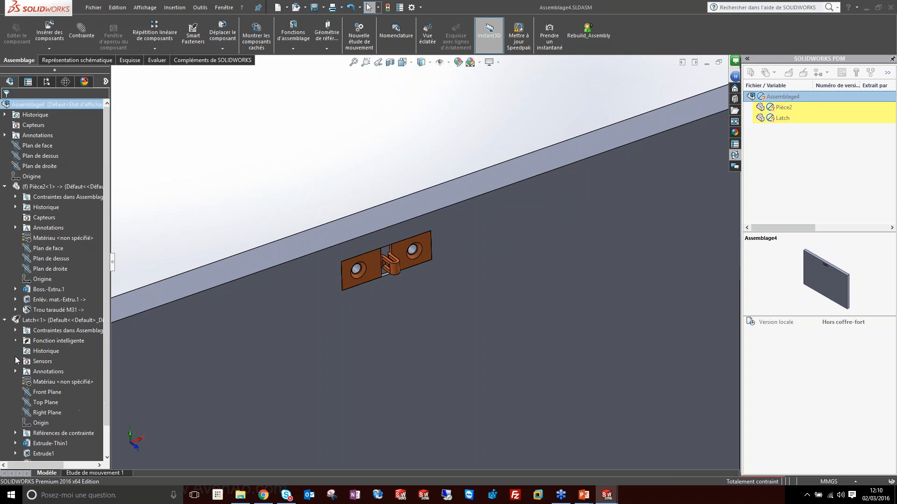
pyautogui.click(16, 341)
pyautogui.click(26, 351)
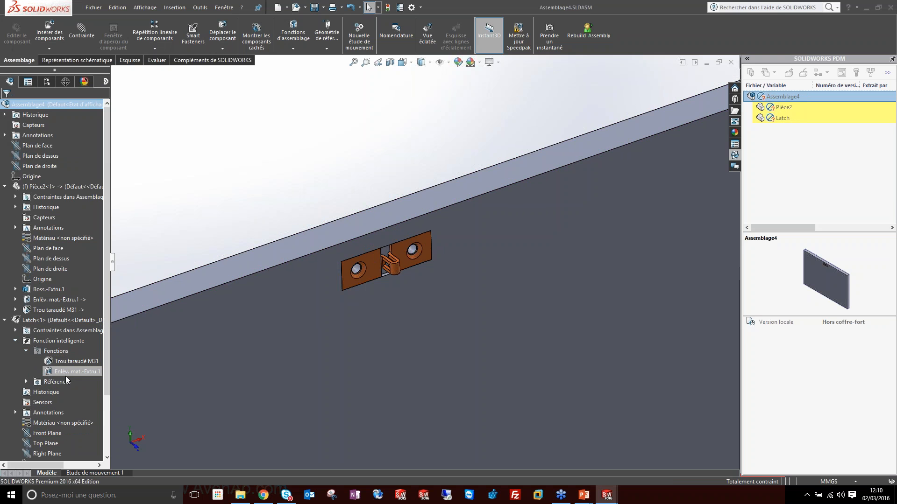
pyautogui.click(29, 384)
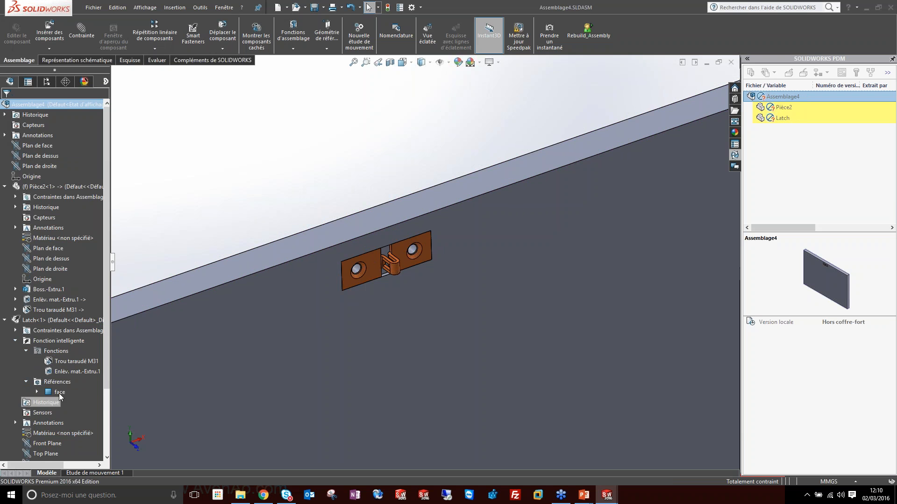
pyautogui.click(36, 393)
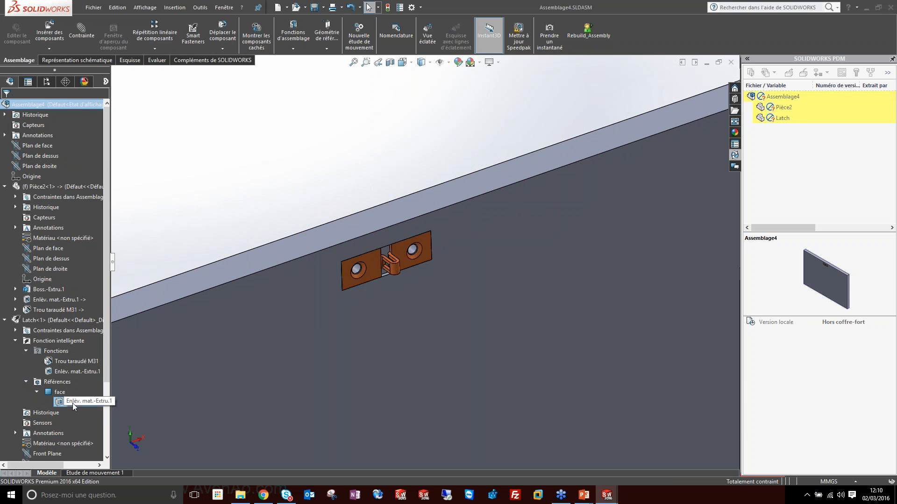
pyautogui.click(72, 402)
pyautogui.click(206, 186)
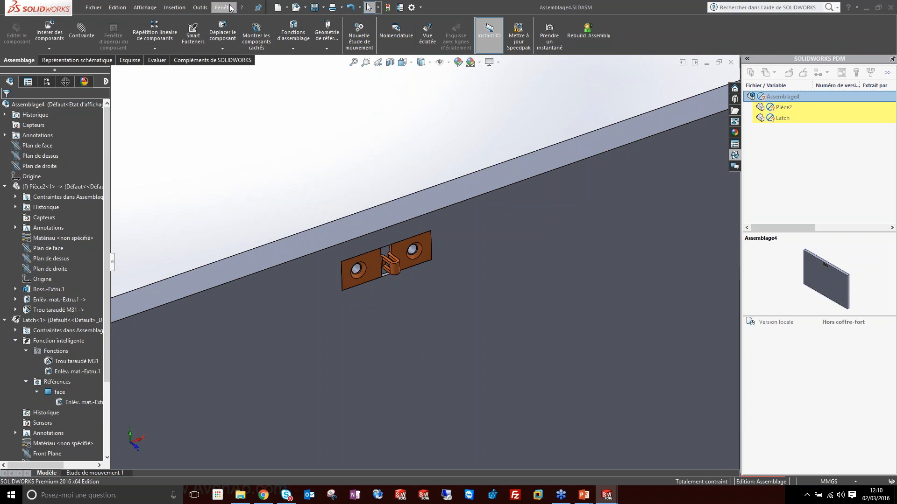
# Step: Switch to the Box Assembly document and bring the latch on the cover into a clear angled view
pyautogui.hotkey('ctrl', 'Tab')
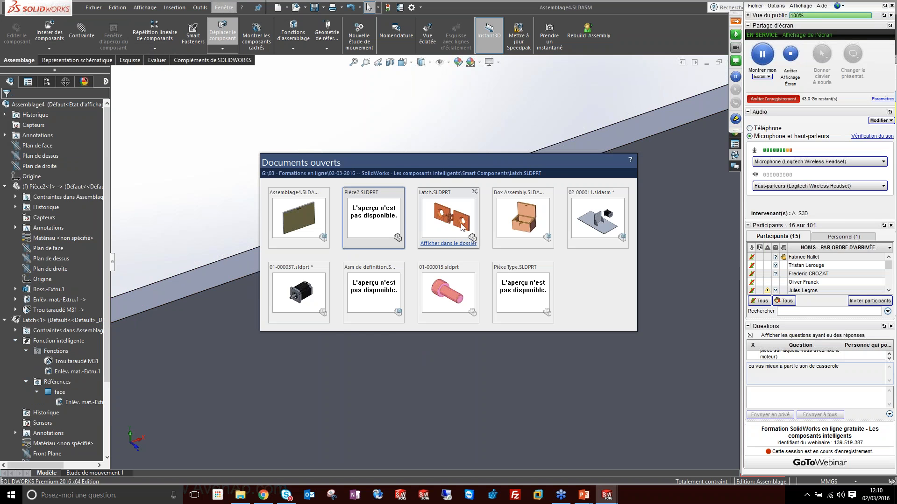
pyautogui.click(531, 225)
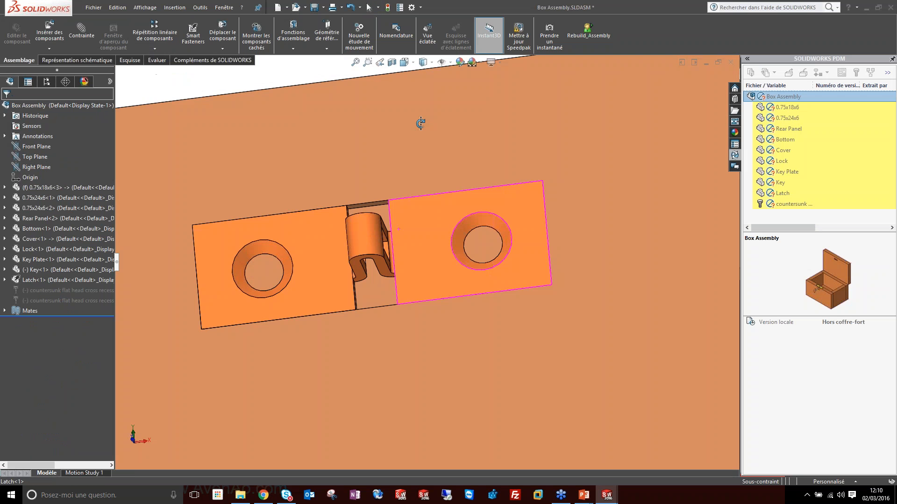
pyautogui.moveTo(421, 123); pyautogui.dragTo(408, 249, button='middle')
pyautogui.scroll(5, 411, 250)
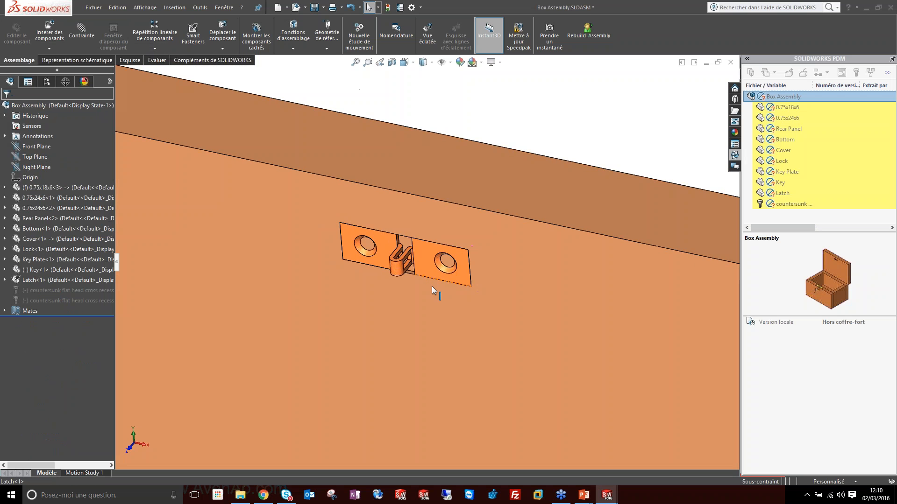
pyautogui.click(427, 254)
pyautogui.keyDown('ctrl'); pyautogui.moveTo(234, 224); pyautogui.dragTo(217, 214); pyautogui.keyUp('ctrl')
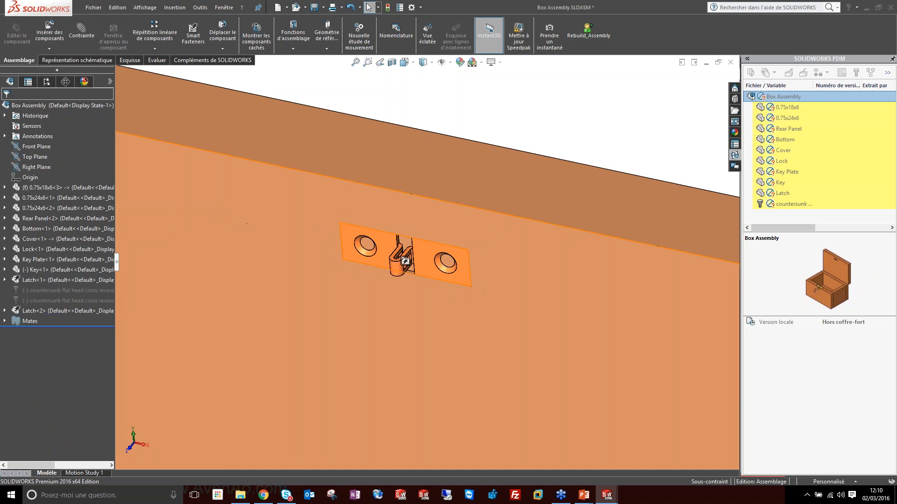
pyautogui.click(38, 310)
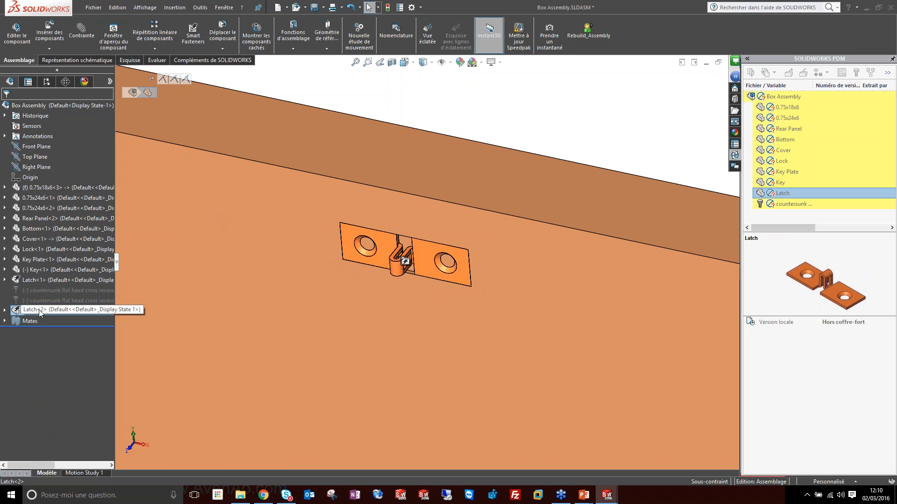
pyautogui.rightClick(38, 310)
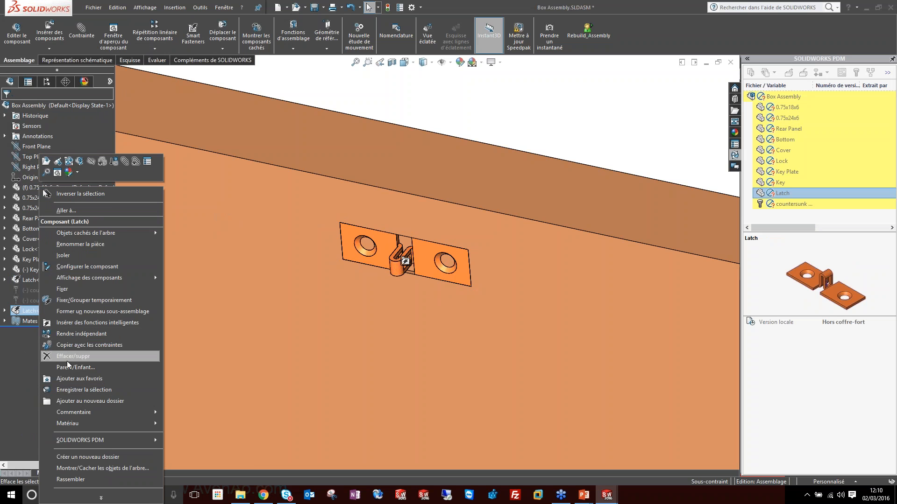
pyautogui.click(70, 356)
pyautogui.click(507, 201)
# Step: Copy the latch to a free spot above the cover edge and mate the copy's plate face coincident with the cover face
pyautogui.keyDown('ctrl'); pyautogui.moveTo(347, 246); pyautogui.dragTo(472, 120); pyautogui.keyUp('ctrl')
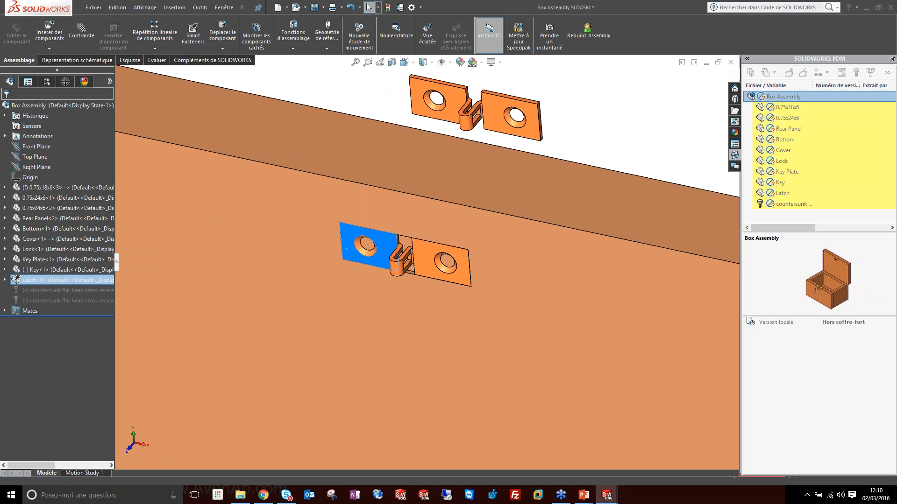
pyautogui.click(591, 107)
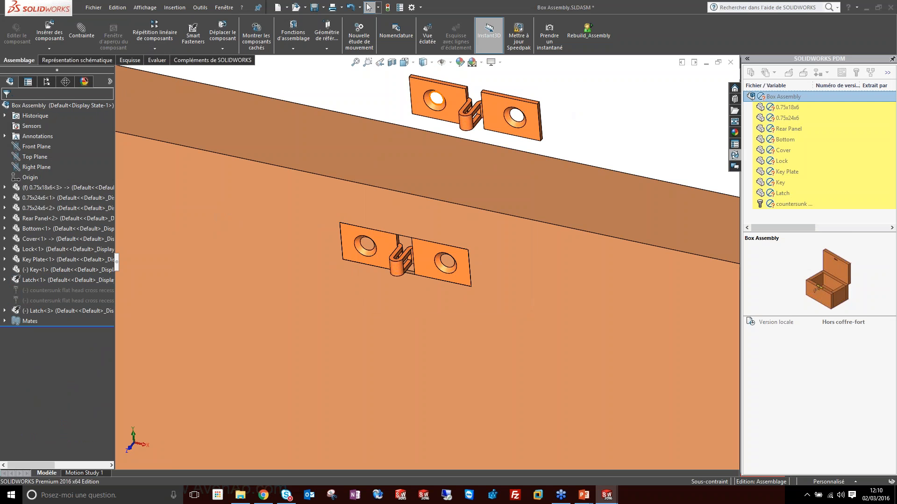
pyautogui.click(460, 104)
pyautogui.keyDown('ctrl'); pyautogui.click(234, 182); pyautogui.keyUp('ctrl')
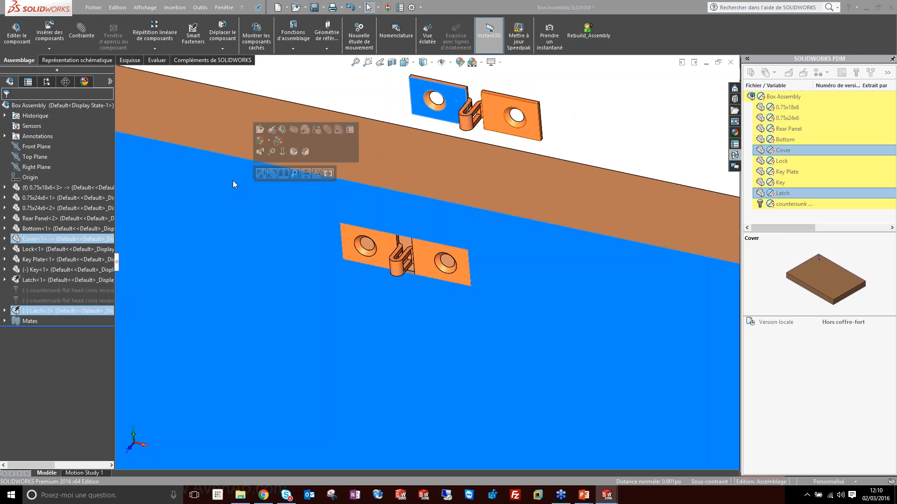
pyautogui.click(89, 41)
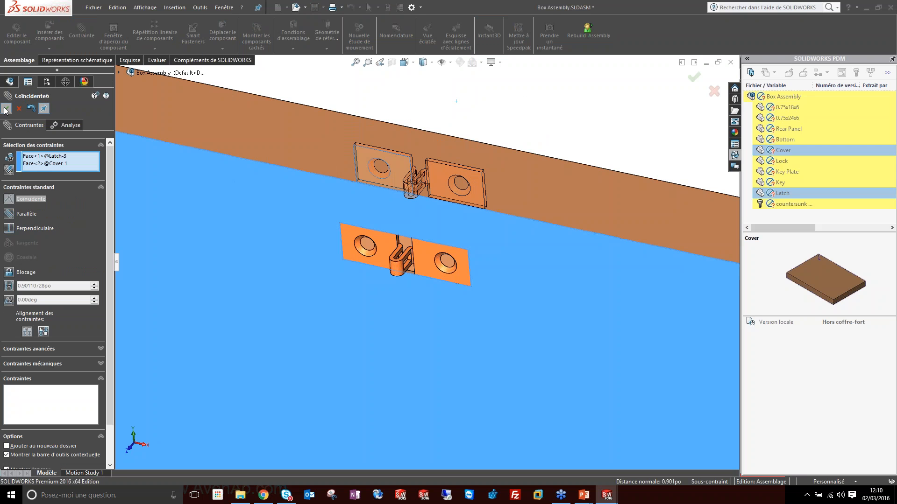
pyautogui.click(7, 108)
# Step: Move the latch copy along the cover away from the original and align their upper edges with a coincident mate
pyautogui.moveTo(400, 171); pyautogui.dragTo(195, 206)
pyautogui.scroll(-3, 211, 180)
pyautogui.moveTo(211, 181); pyautogui.dragTo(210, 214, button='middle')
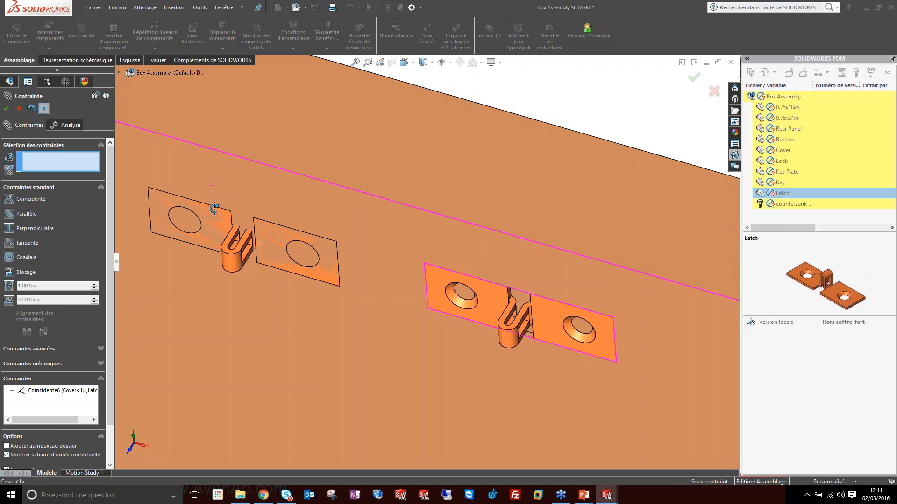
pyautogui.click(210, 209)
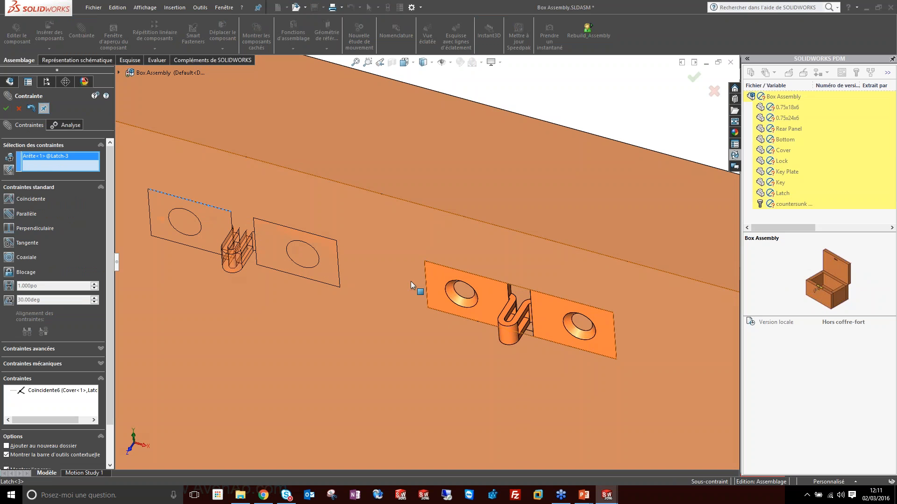
pyautogui.click(471, 274)
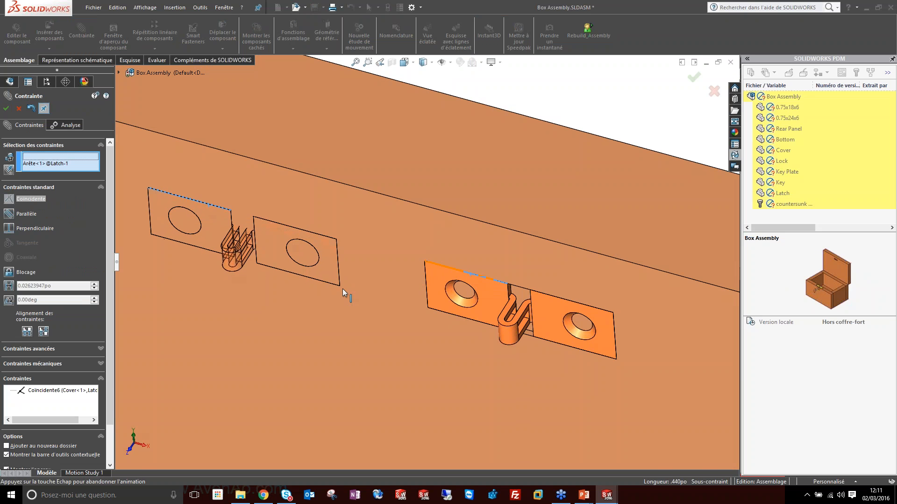
pyautogui.click(6, 106)
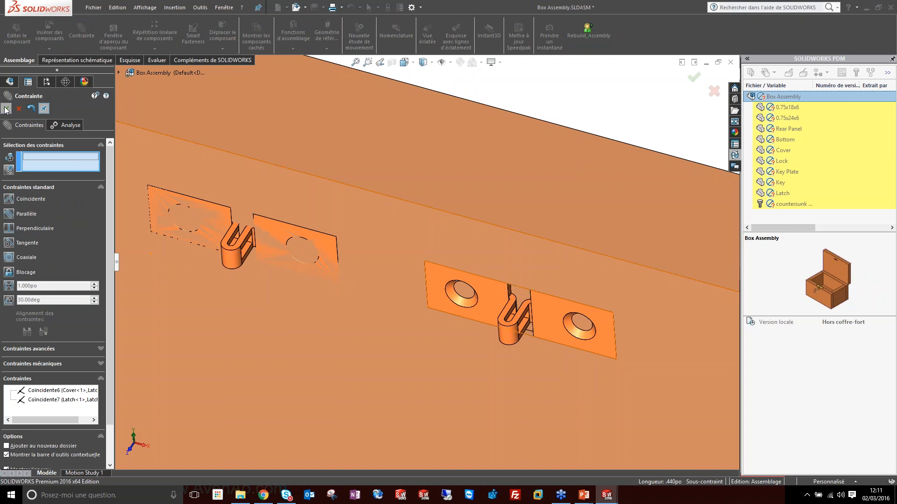
pyautogui.click(6, 106)
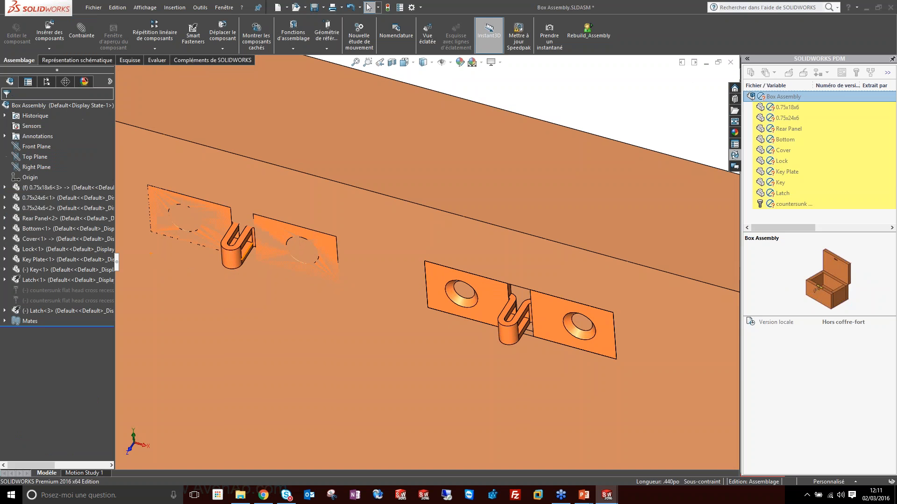
# Step: Insert the latch copy's smart features, both the tapped hole and the cut extrude, using the cover face as the reference
pyautogui.rightClick(54, 311)
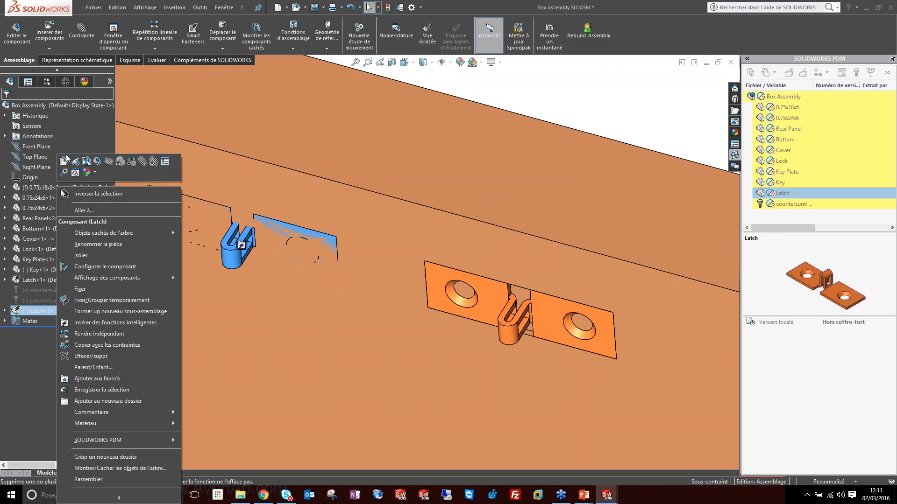
pyautogui.click(113, 322)
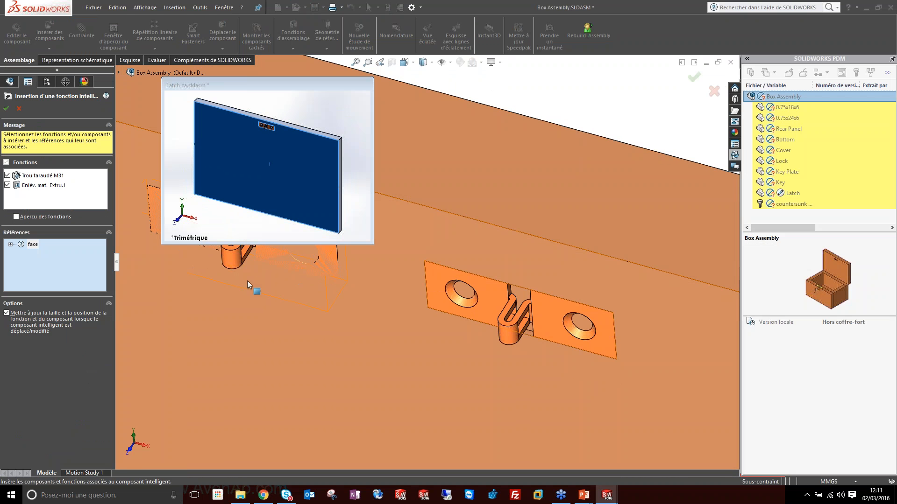
pyautogui.click(315, 343)
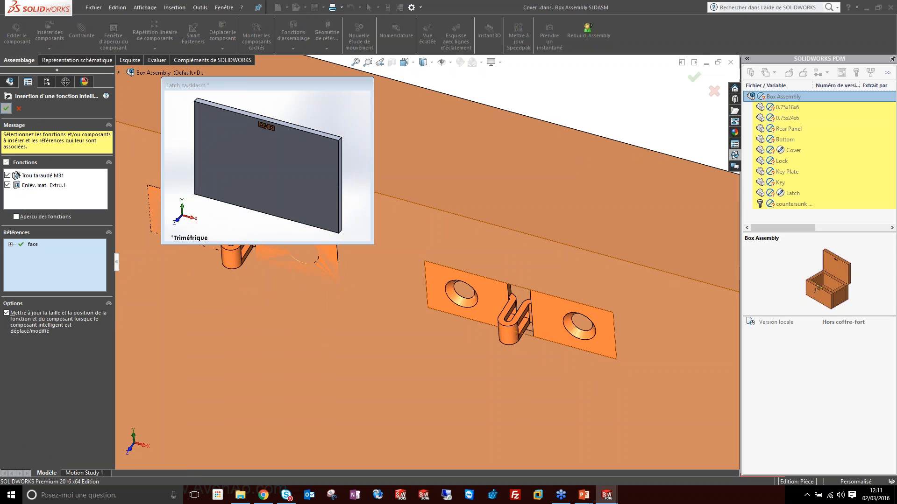
pyautogui.click(5, 108)
pyautogui.moveTo(334, 245); pyautogui.dragTo(491, 357, button='middle')
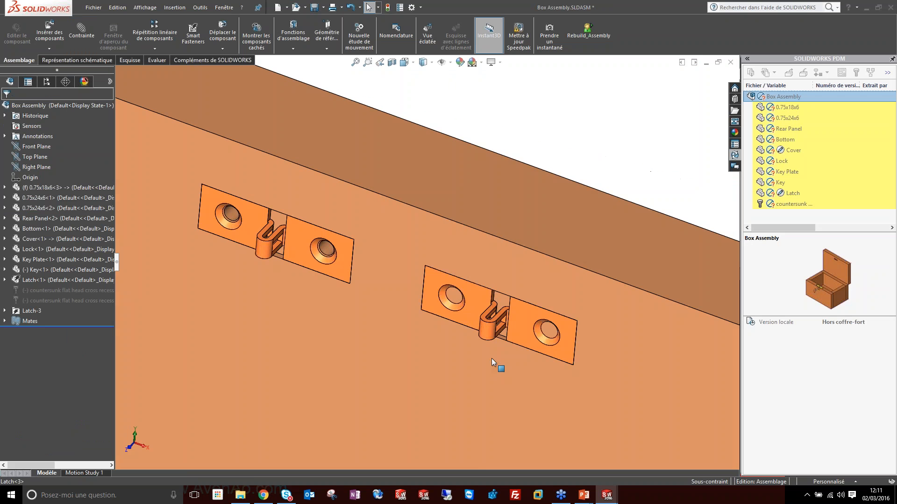
# Step: Open the original latch part from the assembly in its own window
pyautogui.click(479, 296)
pyautogui.rightClick(478, 296)
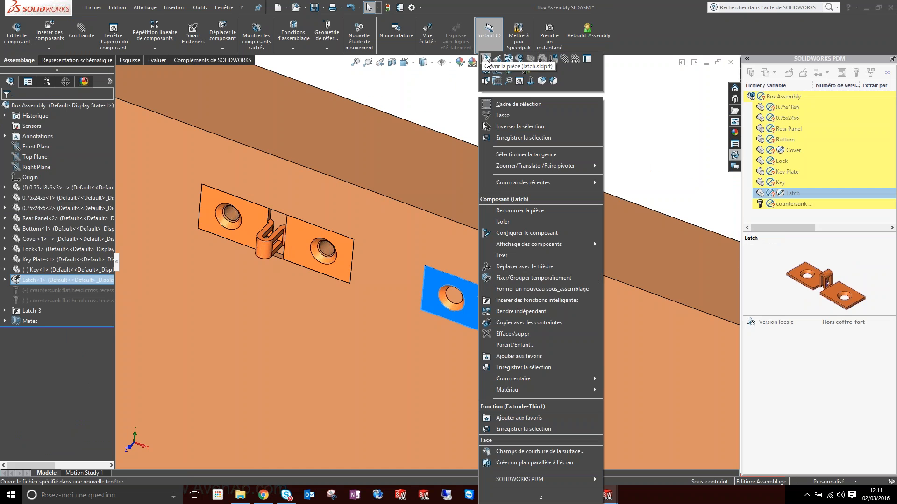
pyautogui.click(486, 60)
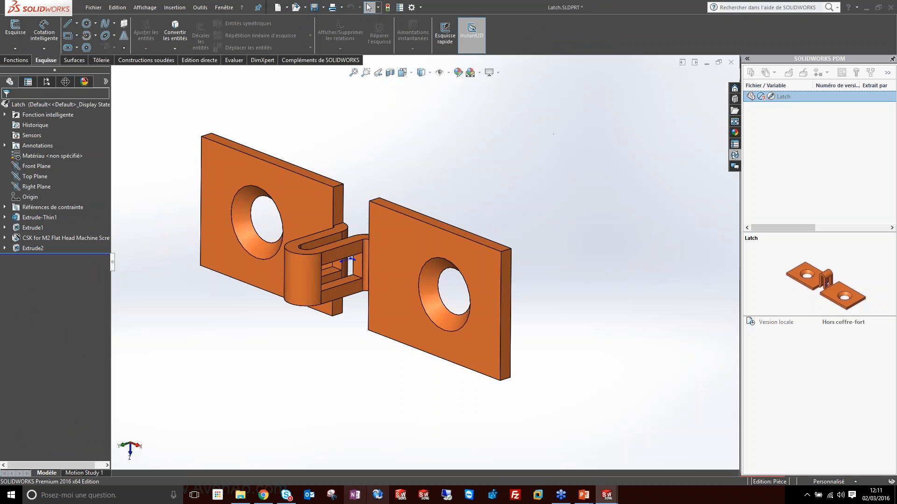
pyautogui.moveTo(589, 502)
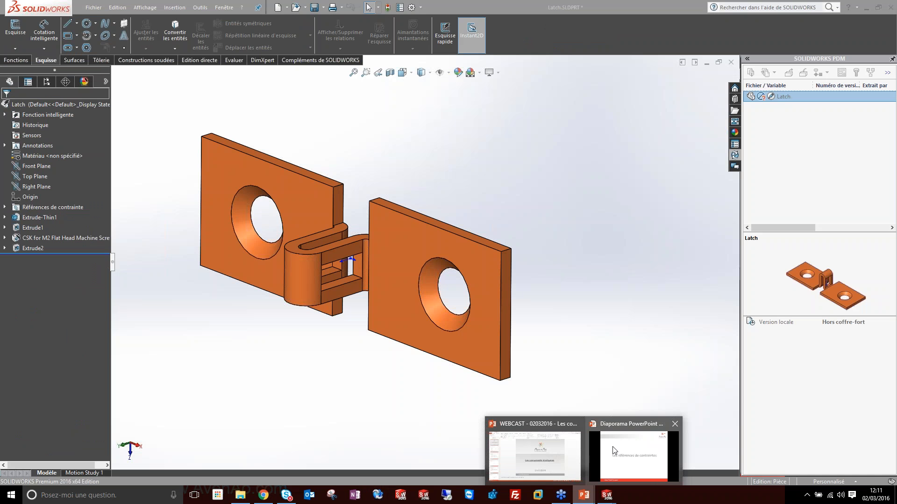
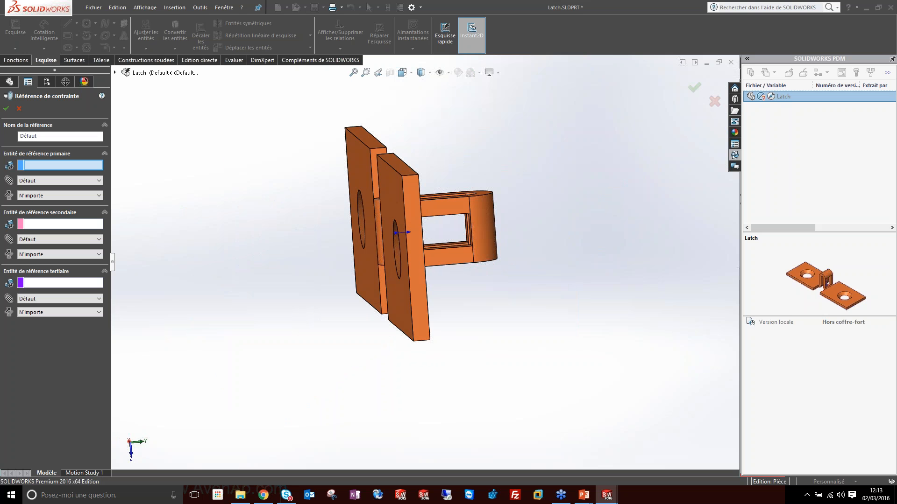
# Step: Name the mate reference Postion Verrou and set the plate's flat back face as its primary reference with a coincident mate
pyautogui.doubleClick(35, 136)
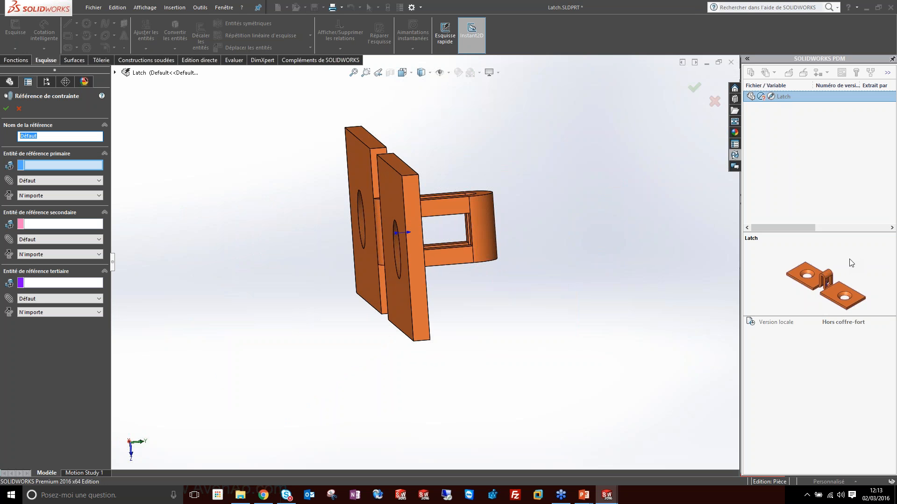
pyautogui.write('Postion Verrou')
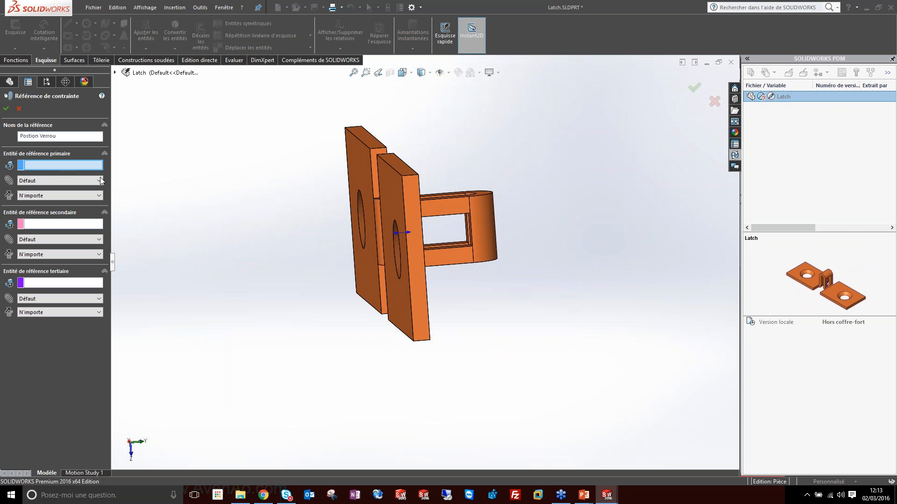
pyautogui.click(394, 187)
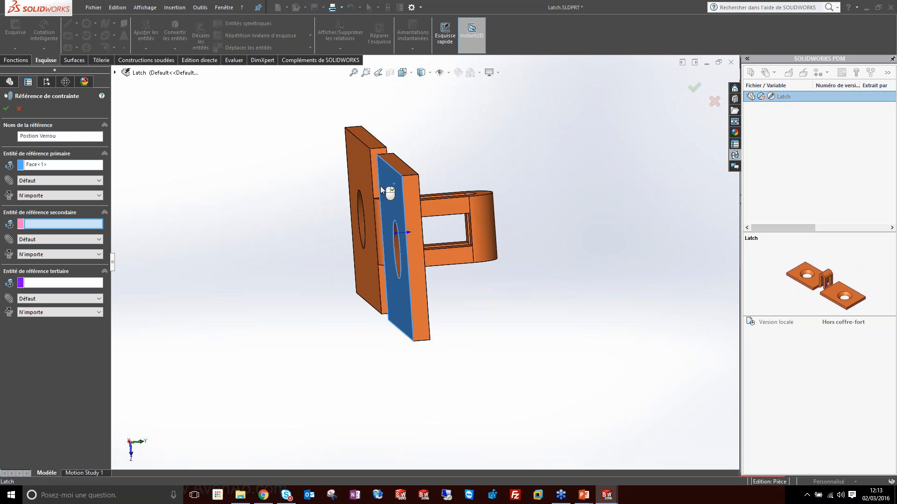
pyautogui.click(38, 181)
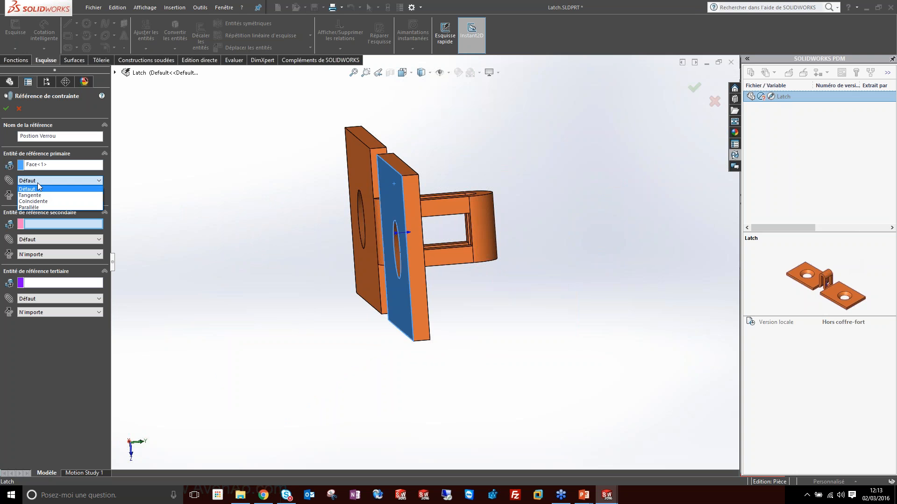
pyautogui.click(39, 201)
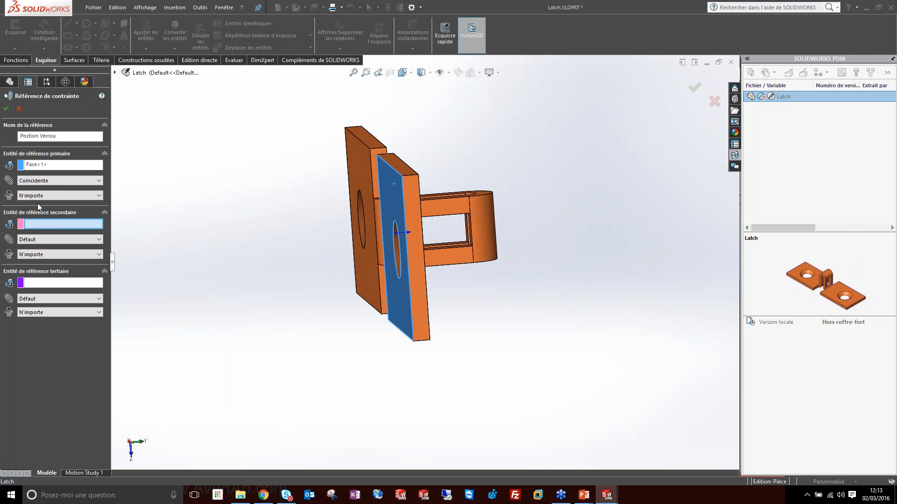
pyautogui.click(67, 193)
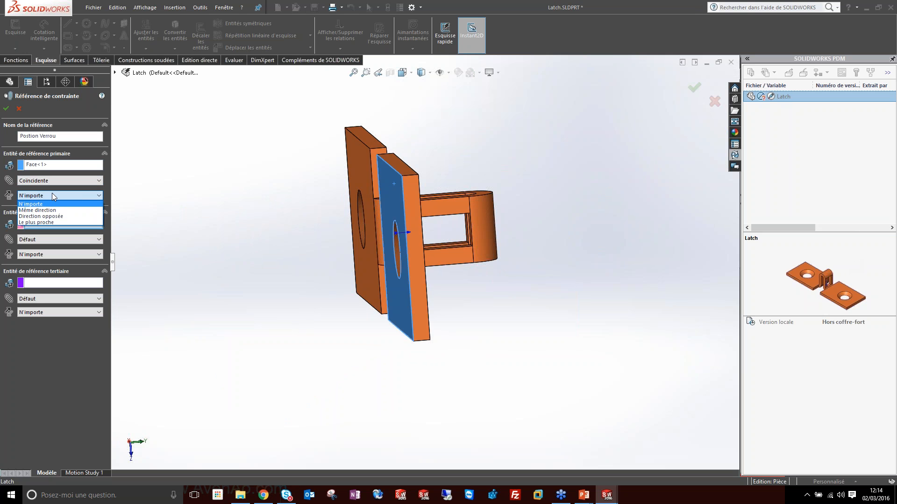
pyautogui.click(52, 194)
pyautogui.click(52, 196)
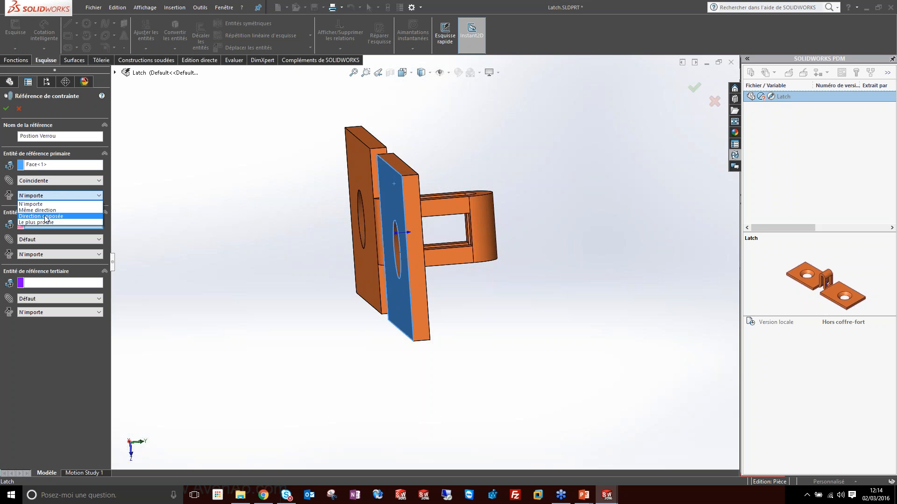
pyautogui.click(50, 197)
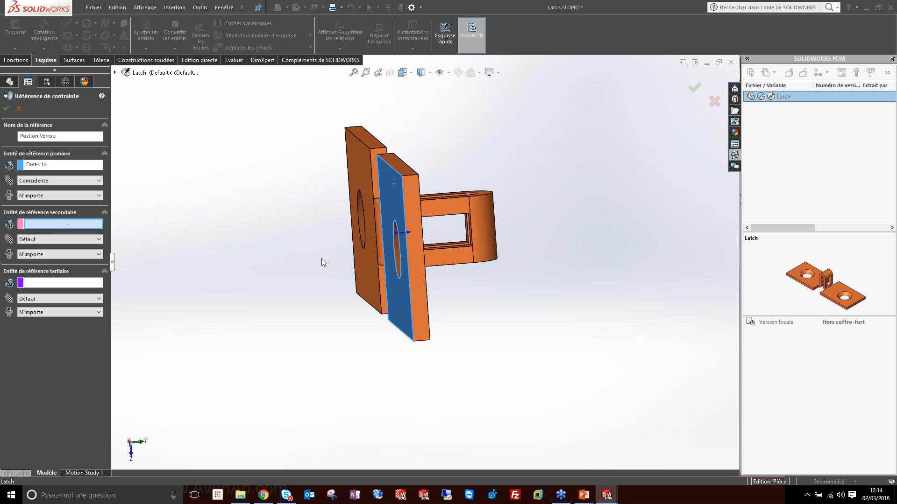
# Step: Set the same plate's short end face as the secondary reference with a coincident mate
pyautogui.click(417, 270)
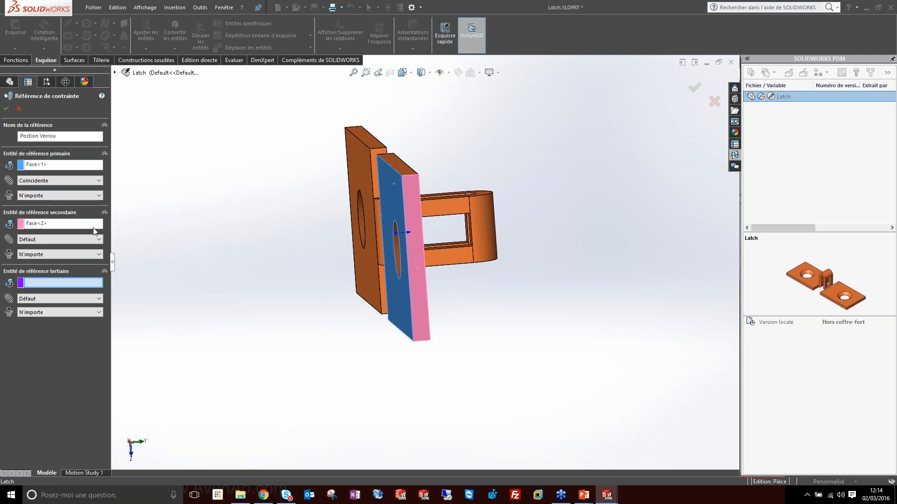
pyautogui.click(41, 240)
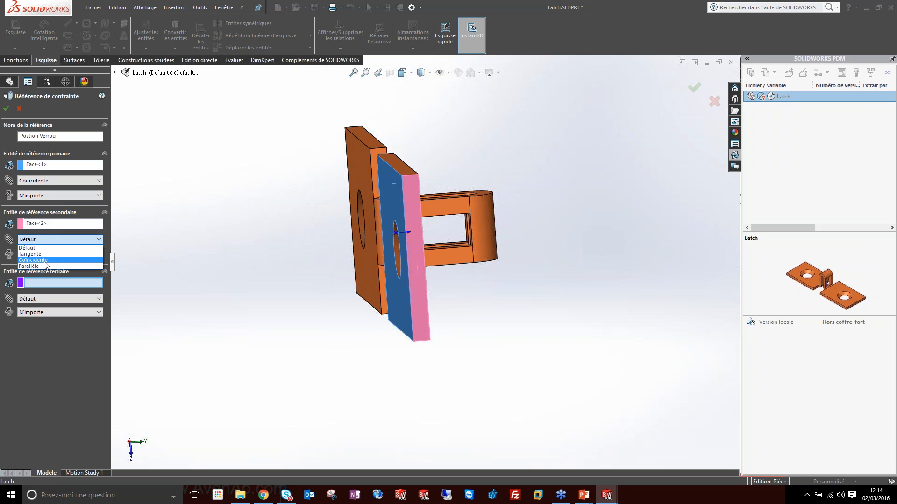
pyautogui.click(44, 261)
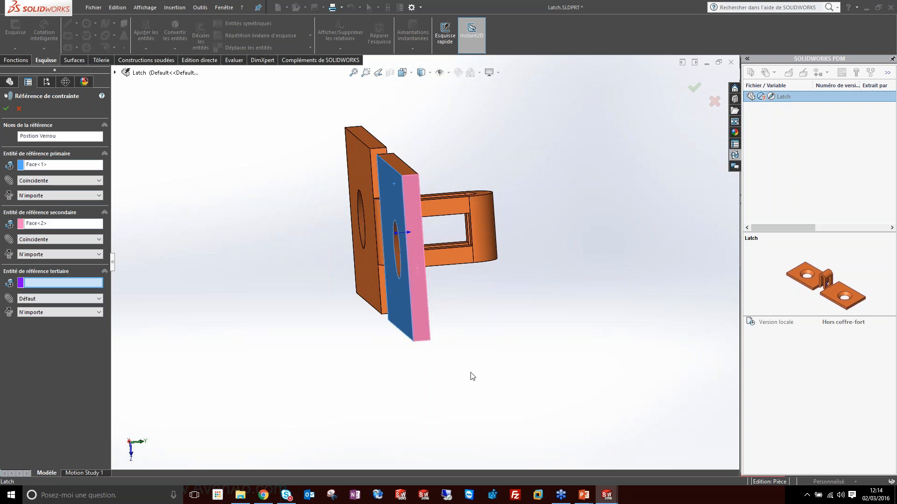
# Step: Add the plate's adjoining long edge face as the coincident tertiary reference, accept the mate reference and save the latch part
pyautogui.moveTo(472, 375); pyautogui.dragTo(337, 207, button='middle')
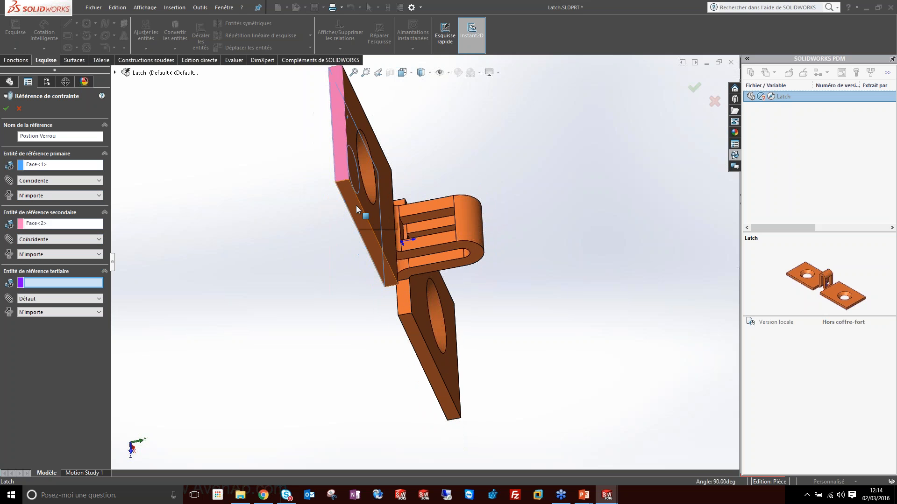
pyautogui.click(359, 209)
pyautogui.click(54, 299)
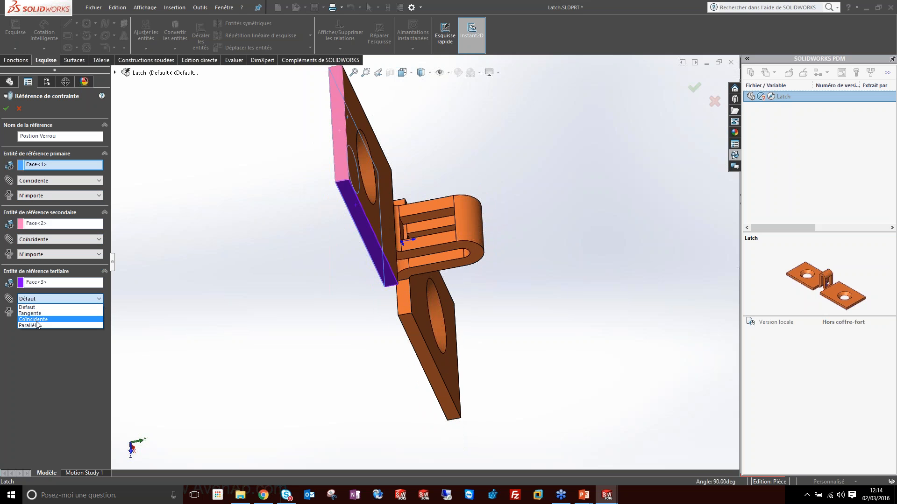
pyautogui.click(37, 322)
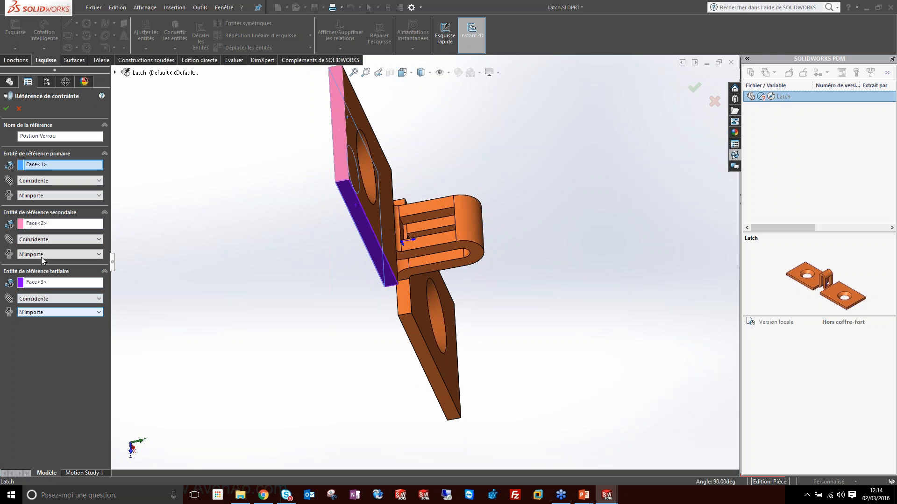
pyautogui.click(6, 108)
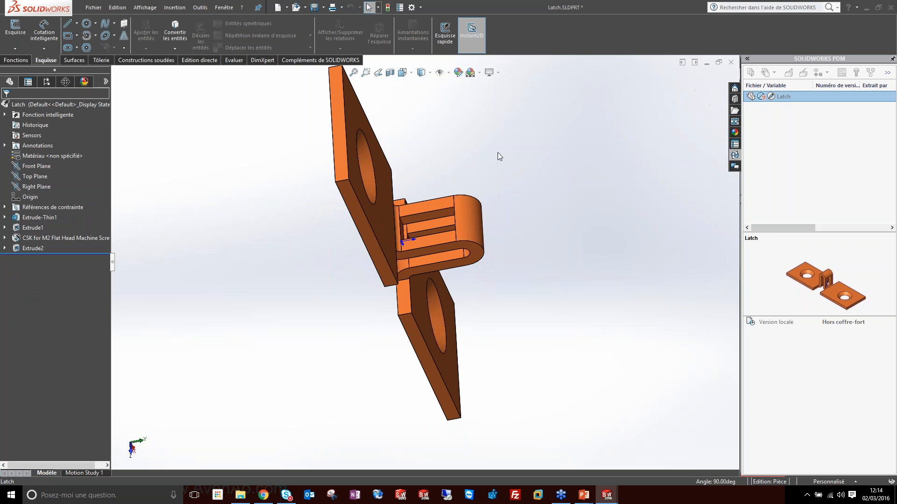
pyautogui.moveTo(497, 152); pyautogui.dragTo(439, 207, button='middle')
pyautogui.hotkey('ctrl', 's')
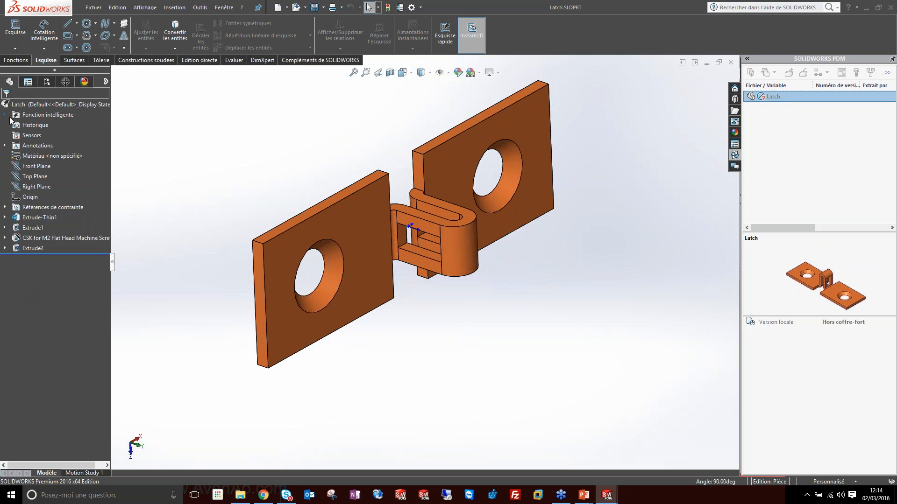
# Step: Review the latch's mate references in the tree and the definition of Postion Verrou
pyautogui.click(5, 208)
pyautogui.click(28, 217)
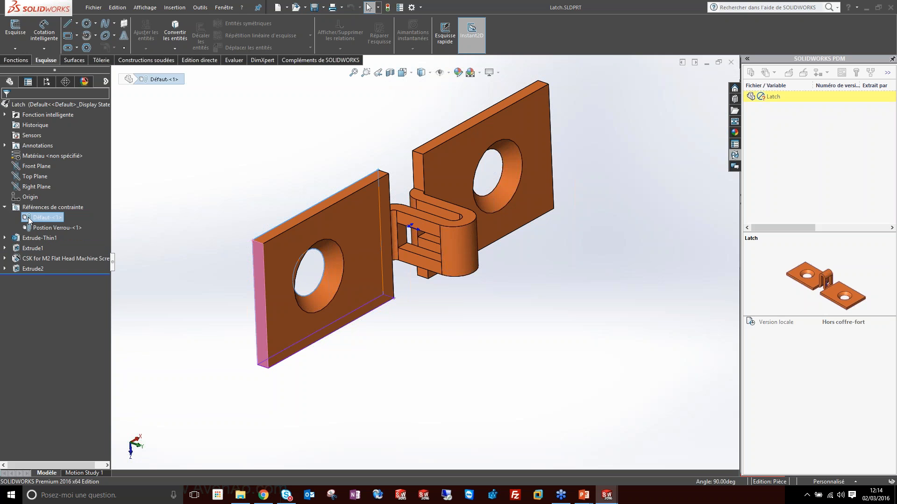
pyautogui.rightClick(46, 228)
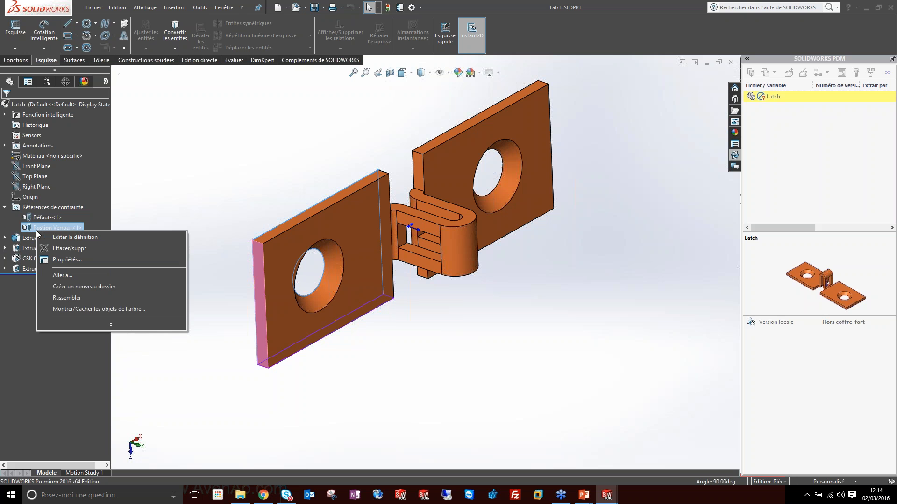
pyautogui.click(75, 237)
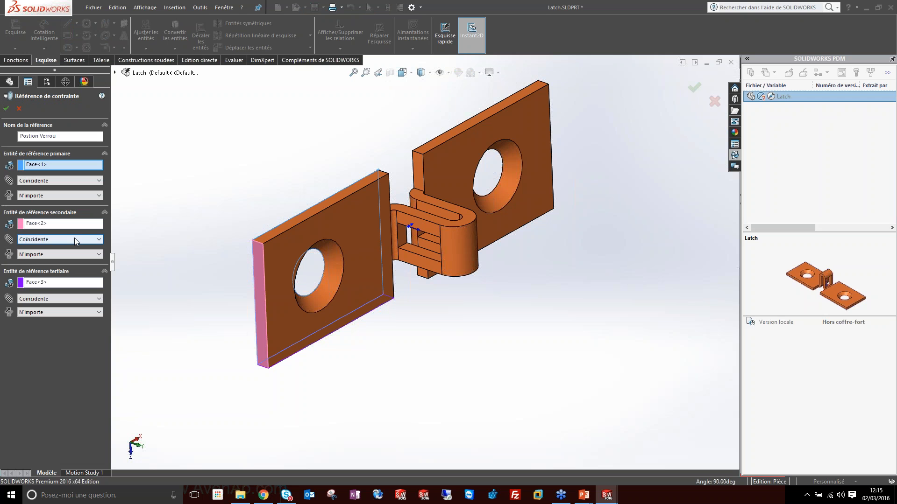
pyautogui.click(18, 108)
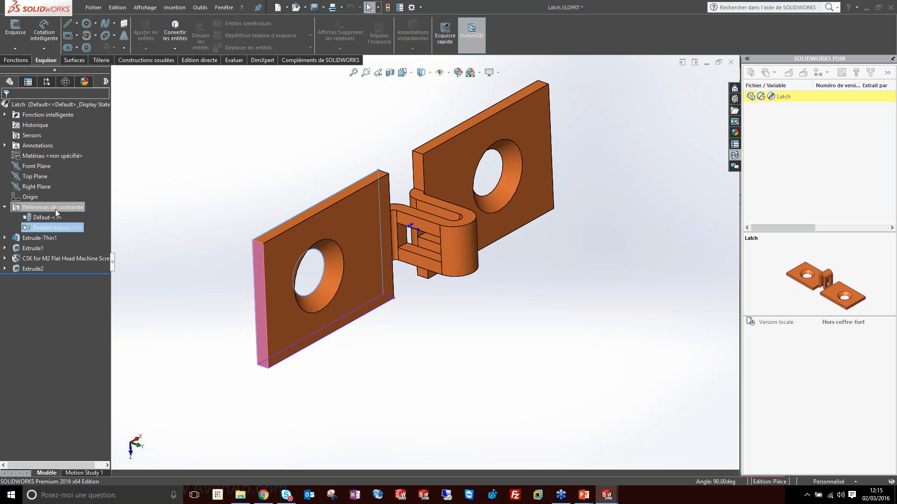
# Step: Delete the Défaut mate reference from the latch part, keeping Postion Verrou
pyautogui.click(45, 217)
pyautogui.rightClick(45, 218)
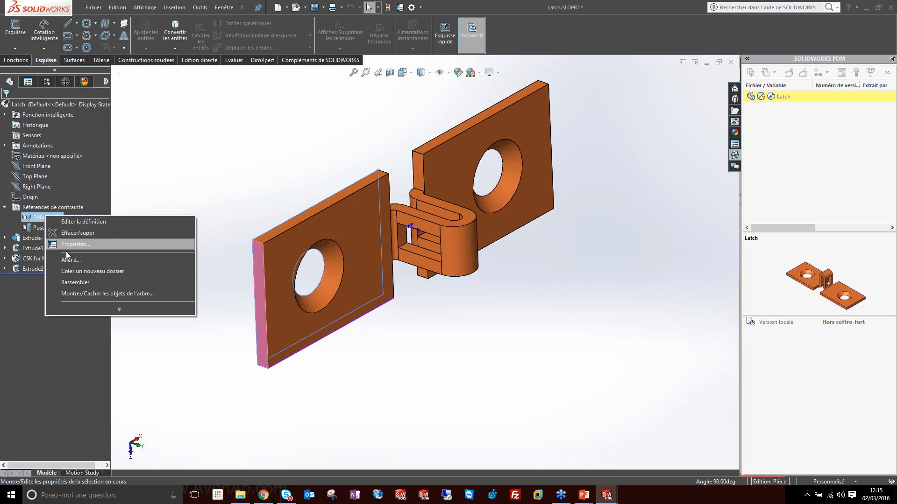
pyautogui.click(74, 233)
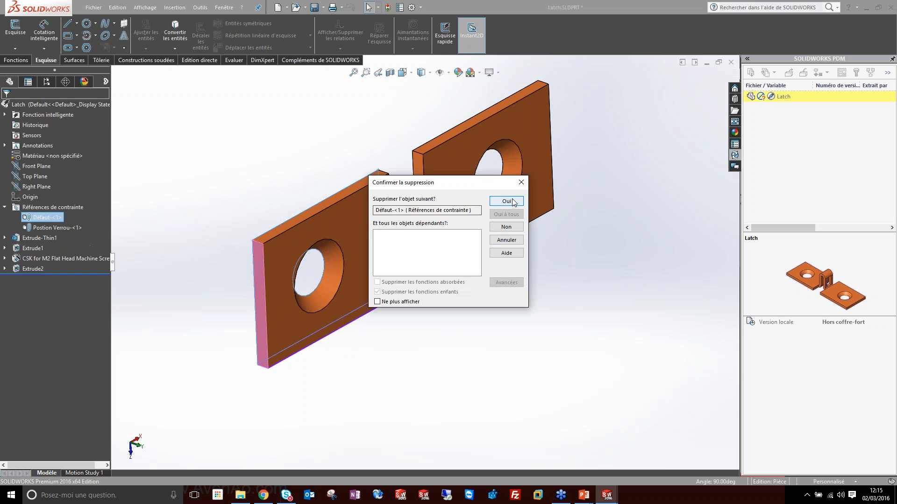
pyautogui.click(506, 201)
pyautogui.rightClick(40, 218)
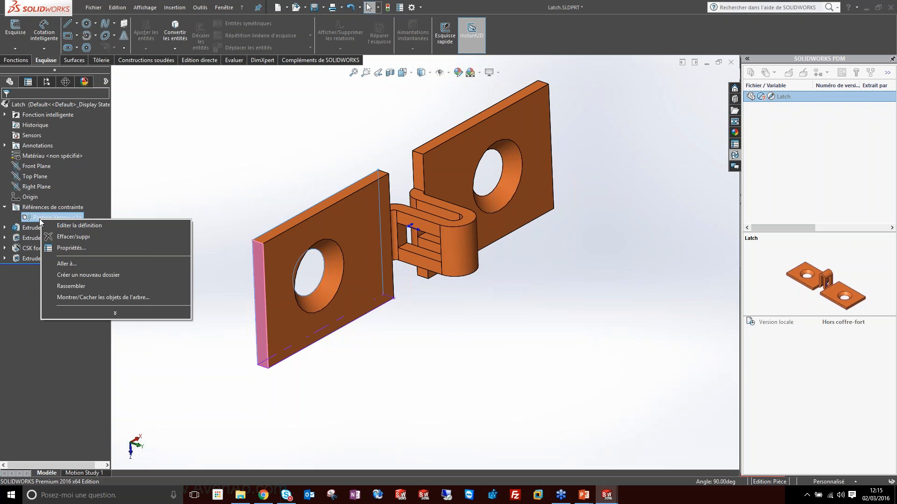
pyautogui.click(160, 185)
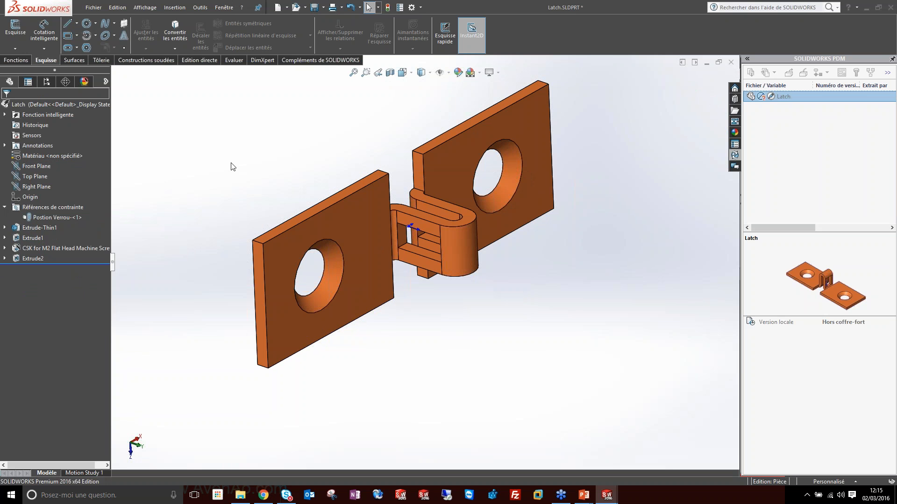
# Step: Switch to Box Assembly and rebuild it with the changed models
pyautogui.hotkey('ctrl', 'Tab')
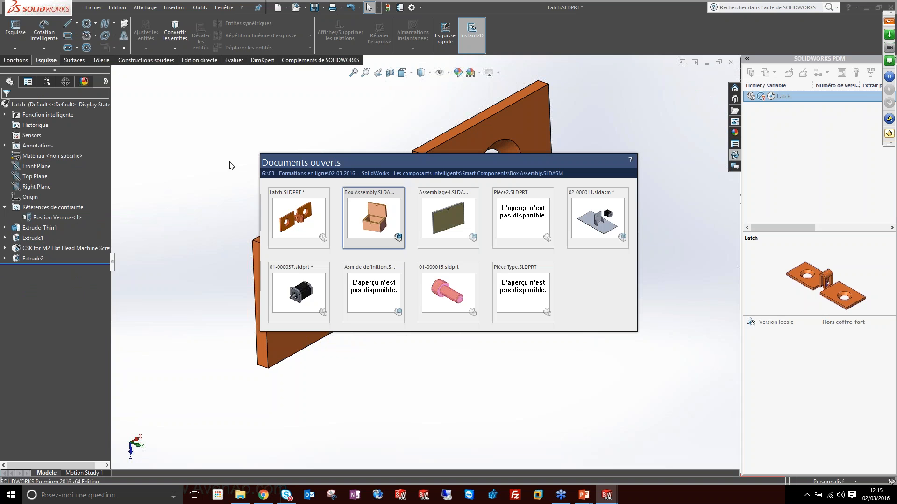
pyautogui.click(365, 214)
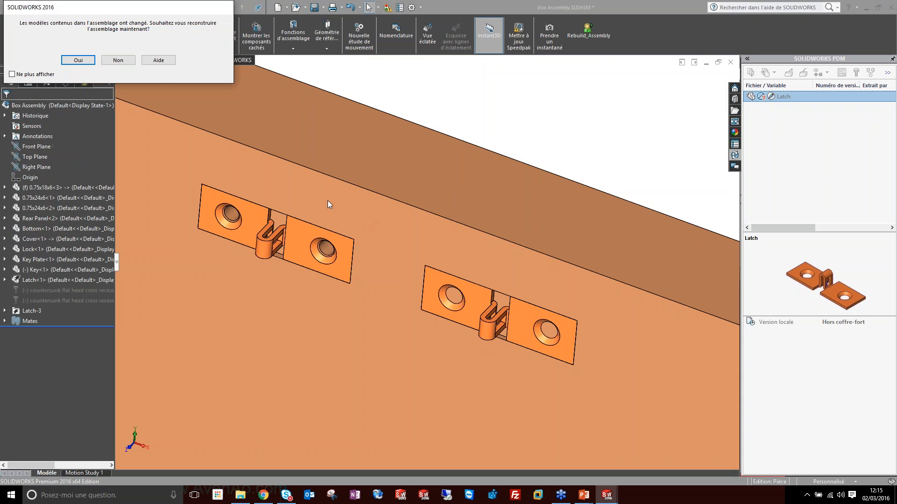
pyautogui.click(78, 61)
pyautogui.rightClick(478, 299)
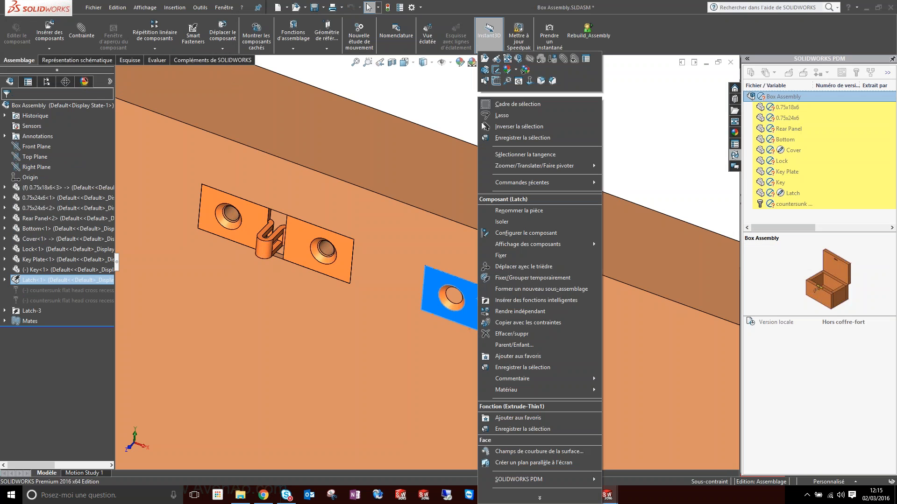
pyautogui.click(511, 334)
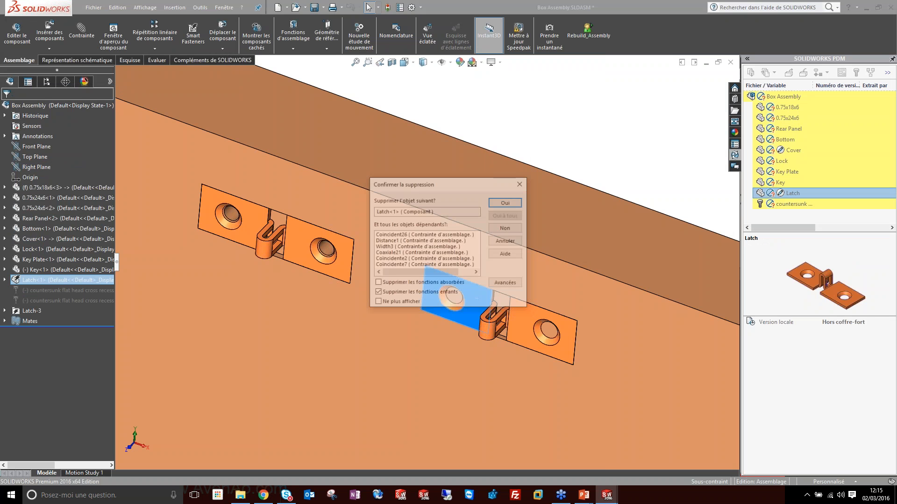
pyautogui.click(507, 227)
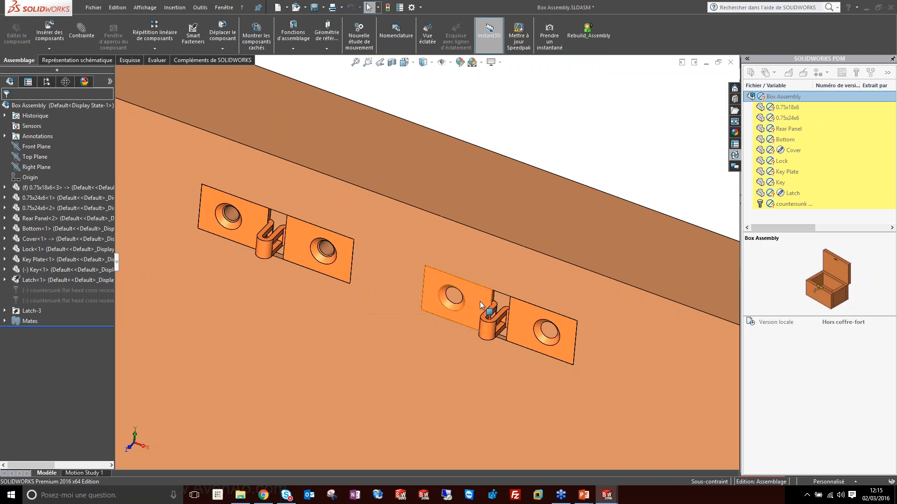
# Step: Suppress the first Latch component in Box Assembly, leaving its cover pocket empty
pyautogui.rightClick(481, 306)
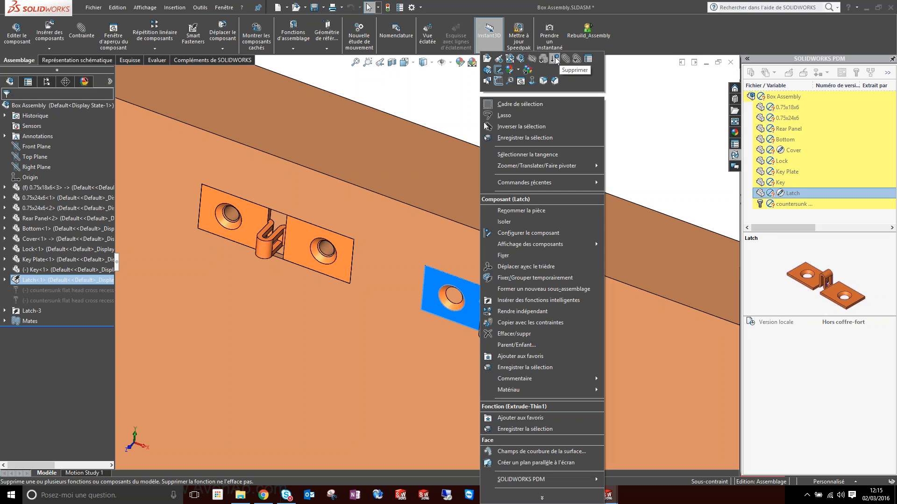
pyautogui.click(556, 60)
pyautogui.scroll(-5, 444, 312)
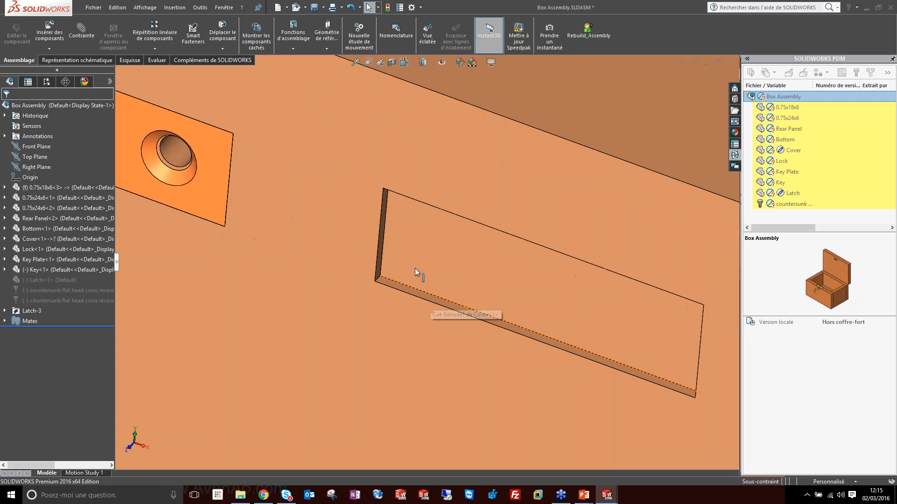
pyautogui.scroll(4, 417, 273)
# Step: Open the Cover part from the assembly and delete its Défaut mate reference
pyautogui.rightClick(424, 246)
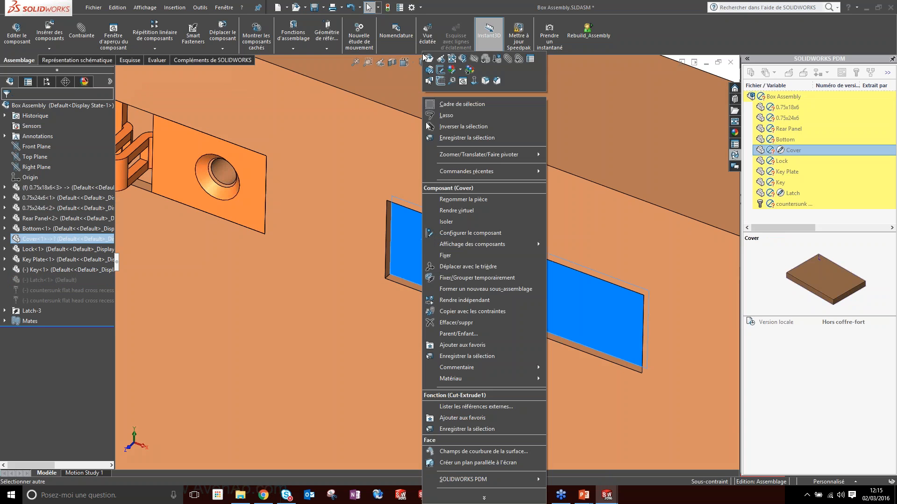
pyautogui.click(427, 58)
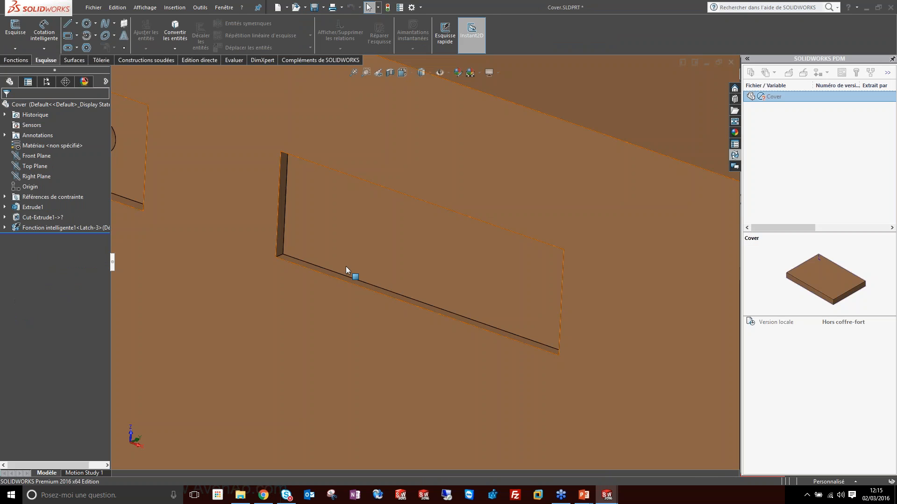
pyautogui.scroll(2, 378, 262)
pyautogui.moveTo(380, 262); pyautogui.dragTo(368, 250, button='middle')
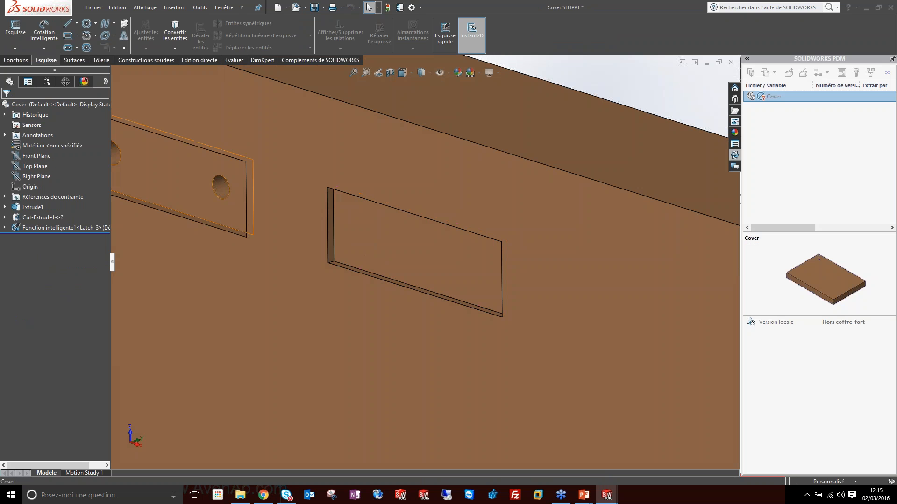
pyautogui.click(5, 197)
pyautogui.rightClick(44, 207)
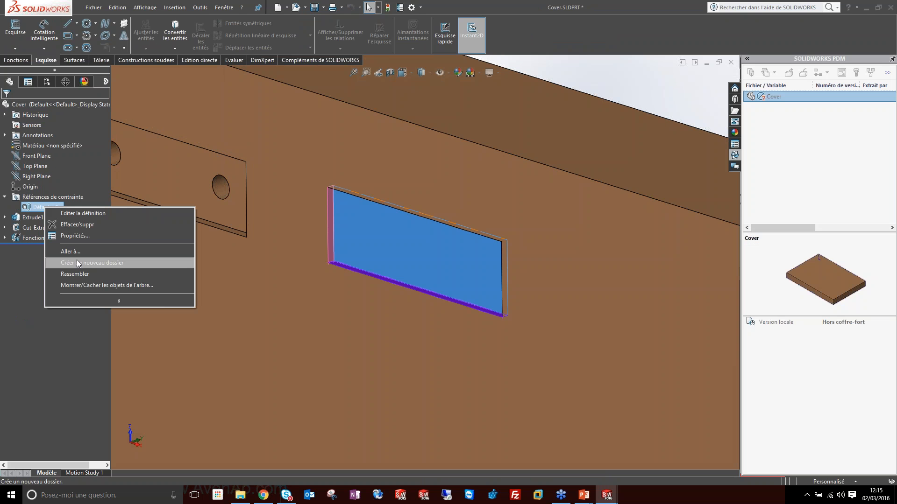
pyautogui.click(76, 228)
pyautogui.click(507, 204)
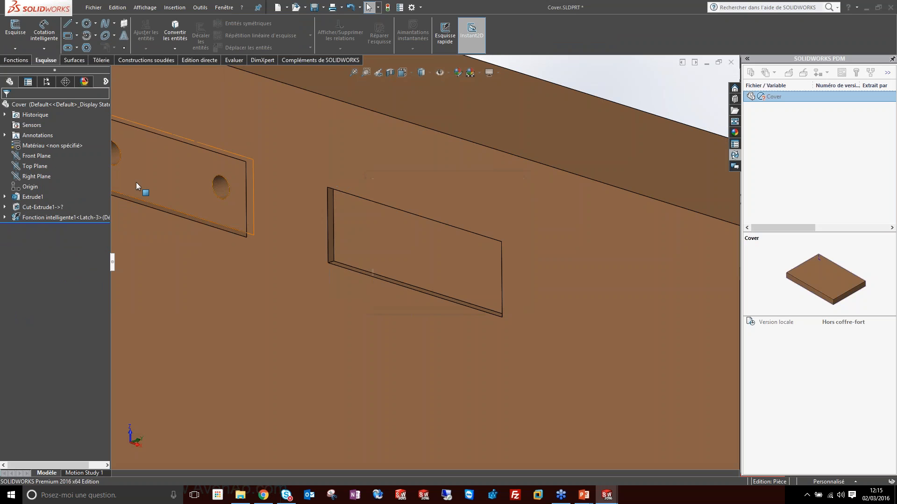
# Step: Start a mate reference in the cover and name it Position verrou
pyautogui.click(174, 8)
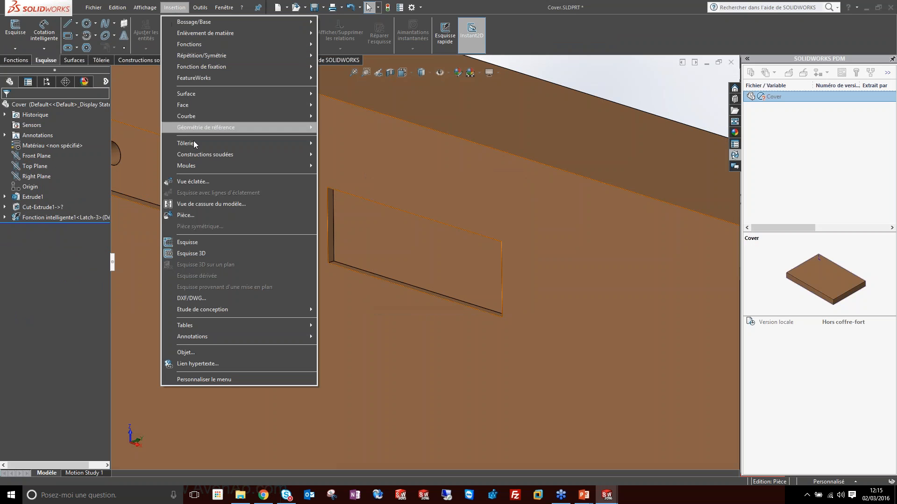
pyautogui.moveTo(232, 129)
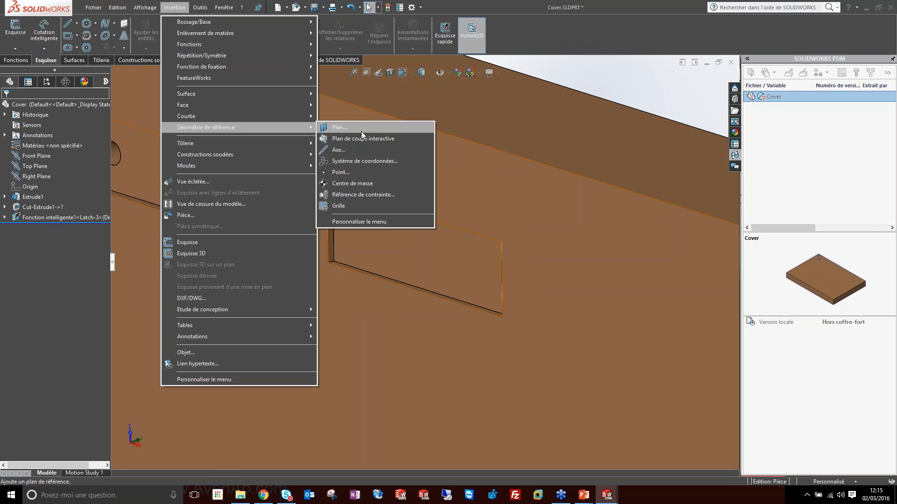
pyautogui.click(369, 195)
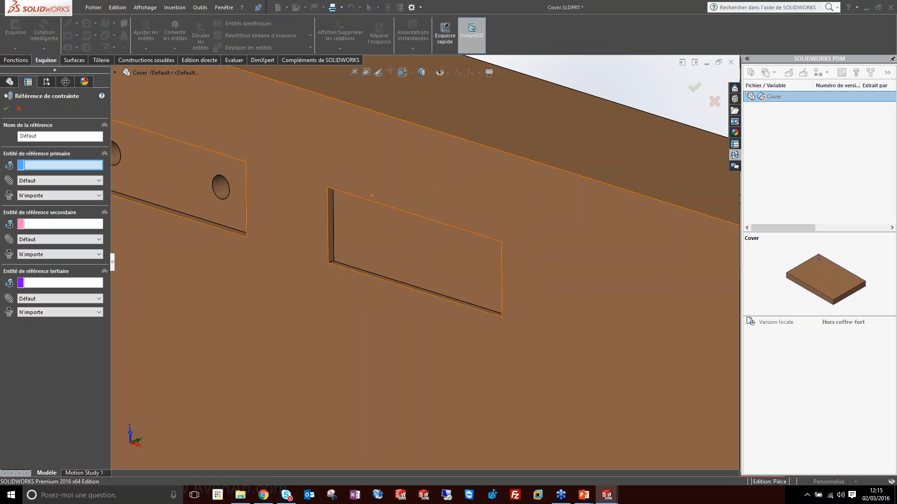
pyautogui.doubleClick(41, 136)
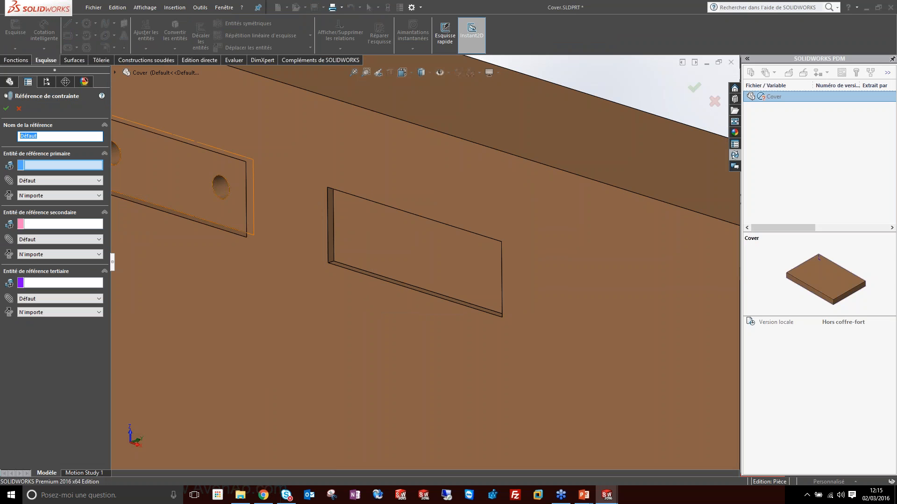
pyautogui.write('Position')
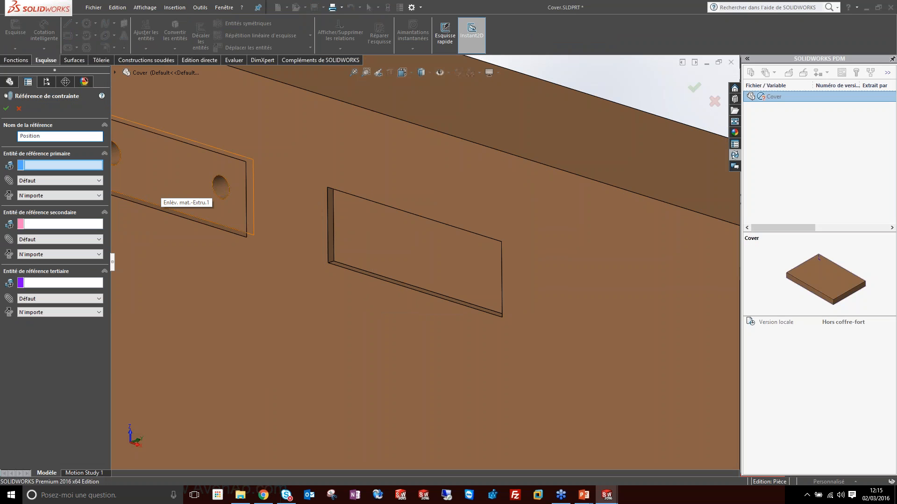
pyautogui.write(' vert')
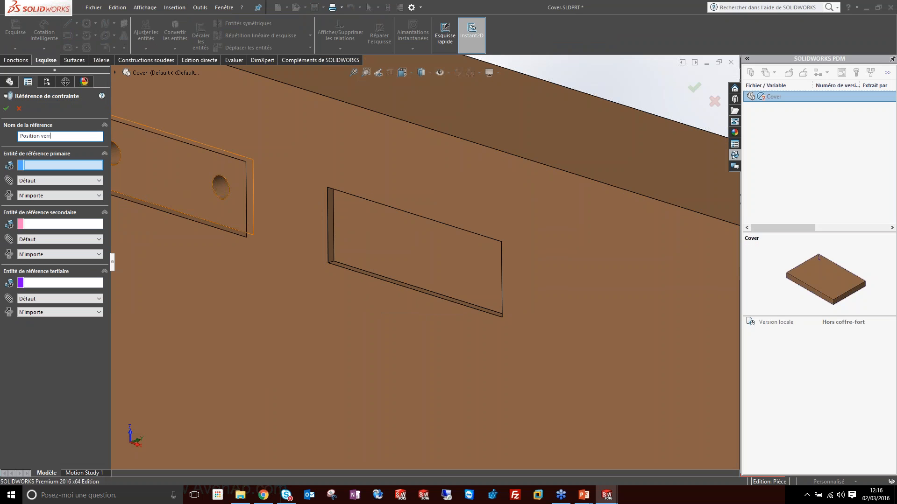
# Step: Set the floor face of the empty pocket as the primary reference with a coincident mate
pyautogui.click(56, 162)
pyautogui.click(388, 235)
pyautogui.click(63, 180)
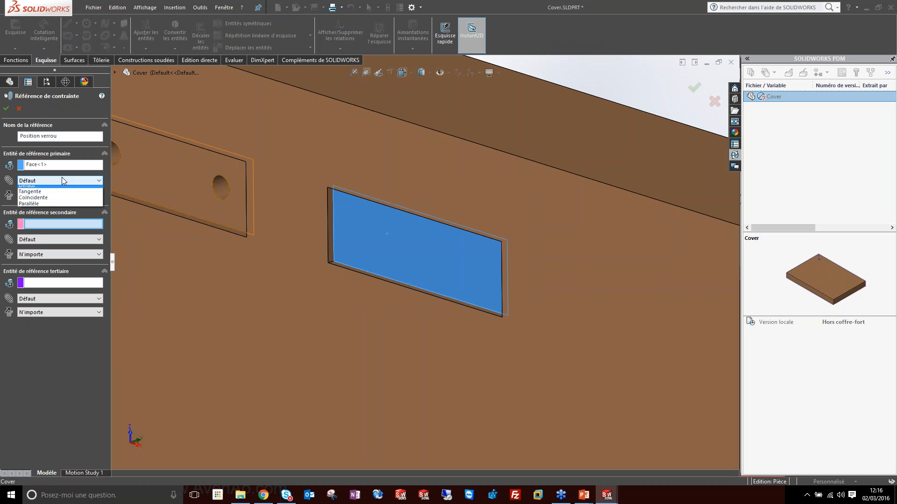
pyautogui.click(41, 201)
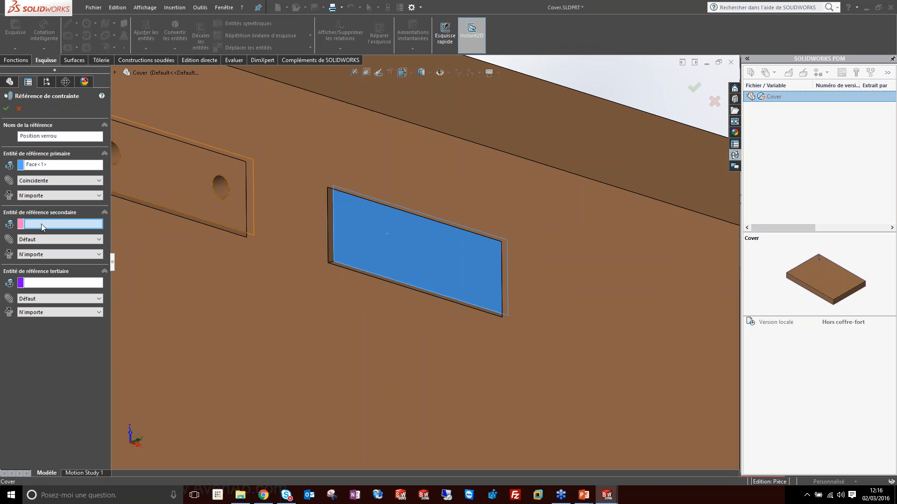
# Step: Set the pocket's short end wall as the secondary reference with a coincident mate
pyautogui.scroll(-3, 377, 227)
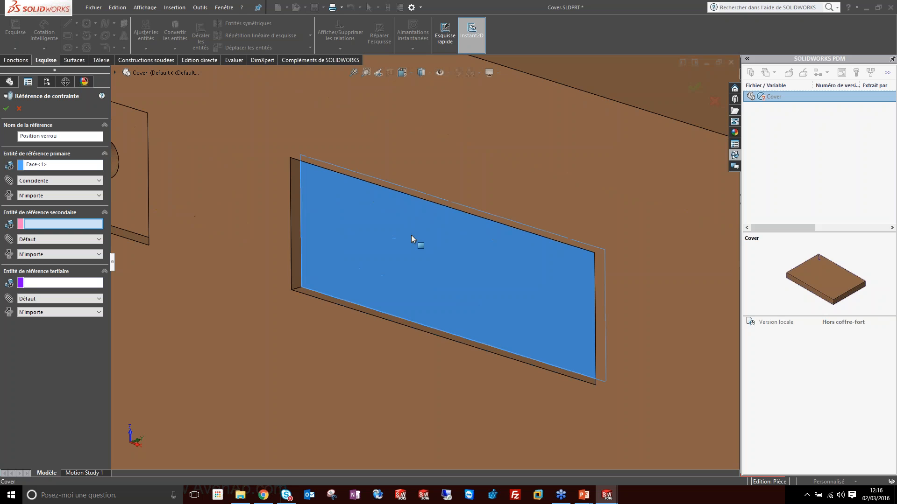
pyautogui.click(298, 204)
pyautogui.click(52, 239)
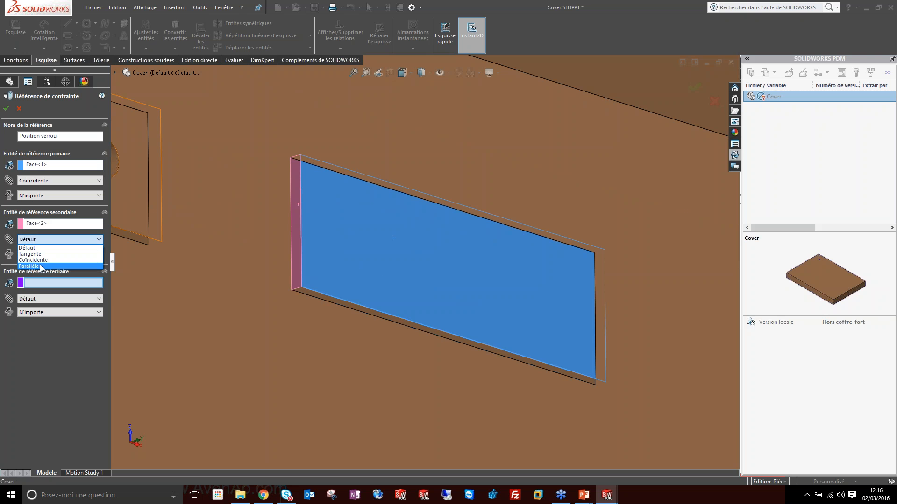
pyautogui.click(41, 260)
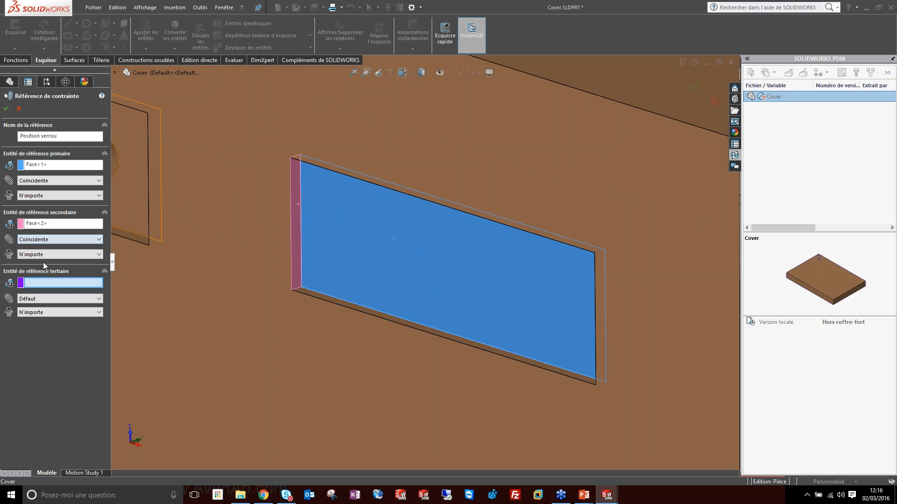
# Step: Add the pocket's adjoining lower long wall as the coincident tertiary reference and accept the mate reference
pyautogui.click(58, 298)
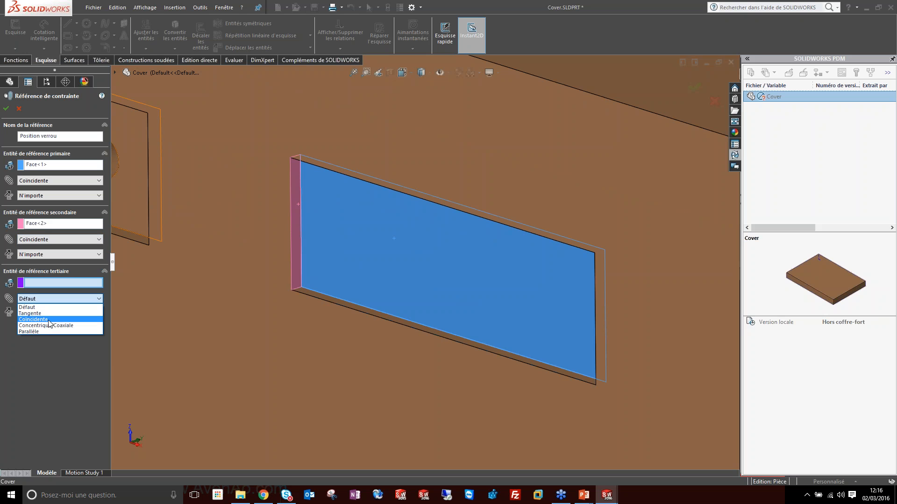
pyautogui.click(51, 320)
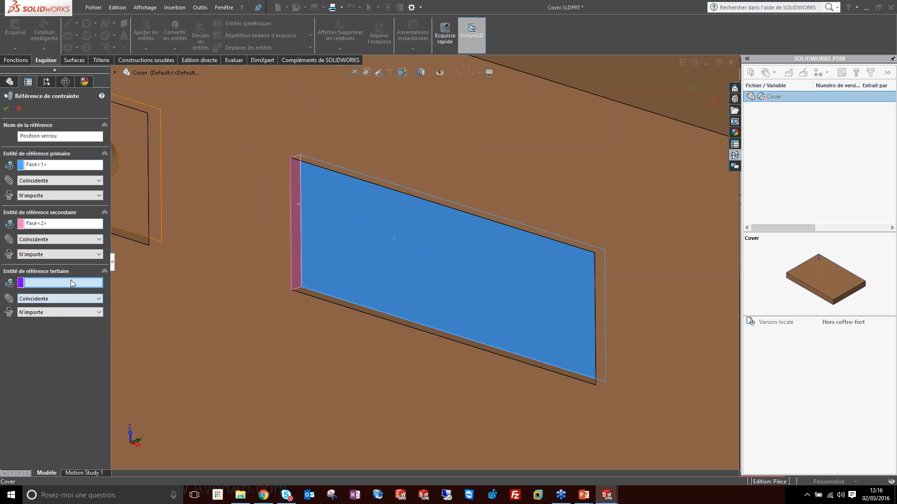
pyautogui.click(324, 298)
pyautogui.rightClick(325, 297)
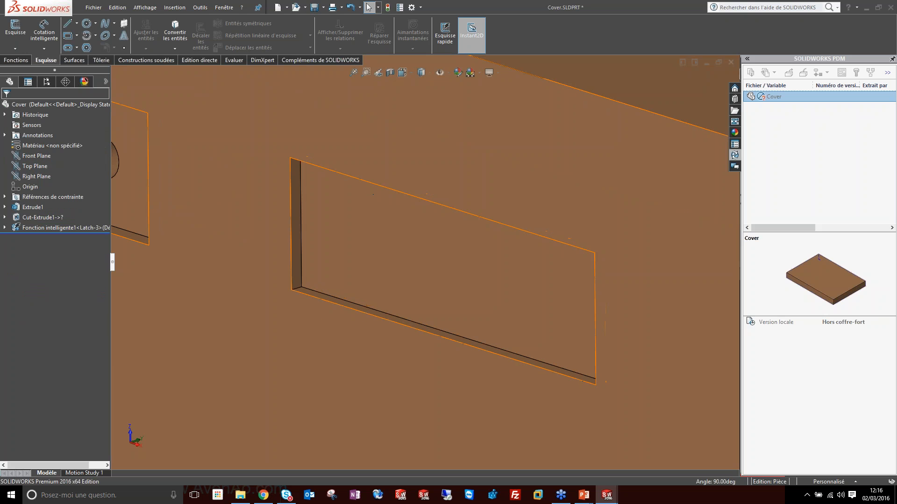
# Step: Save and close the Cover part, rebuilding Box Assembly on return
pyautogui.click(314, 7)
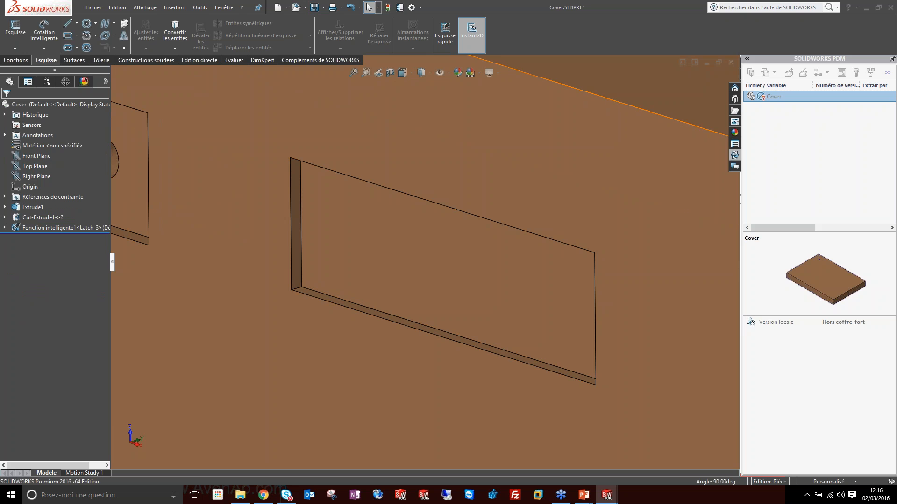
pyautogui.click(731, 62)
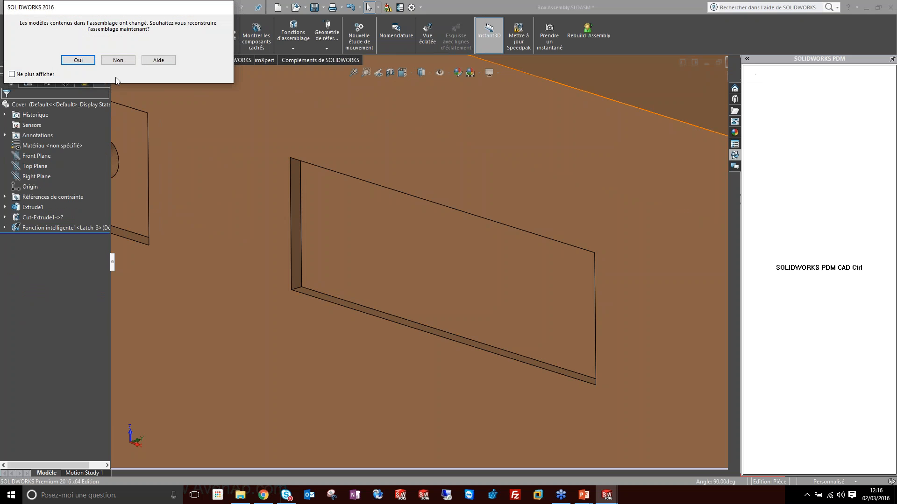
pyautogui.press('Return')
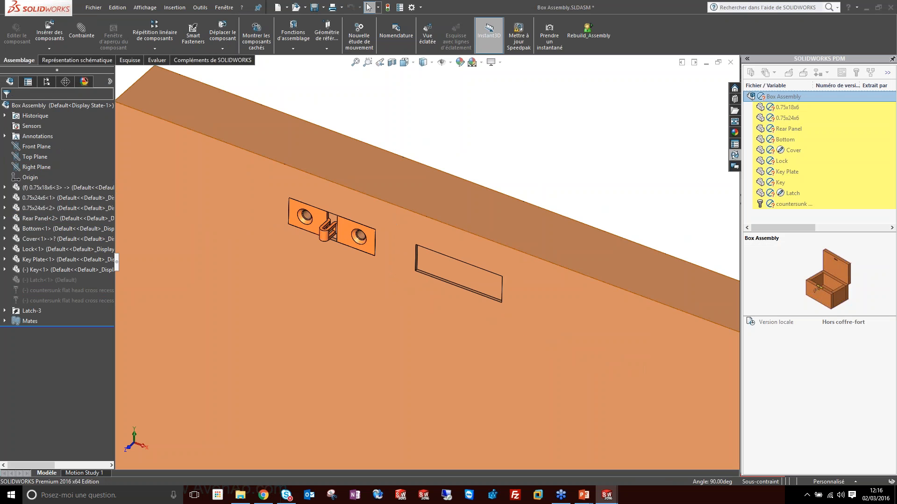
# Step: Insert the open Latch part in its Default configuration and place it in the cover's empty pocket
pyautogui.click(168, 8)
pyautogui.moveTo(206, 24)
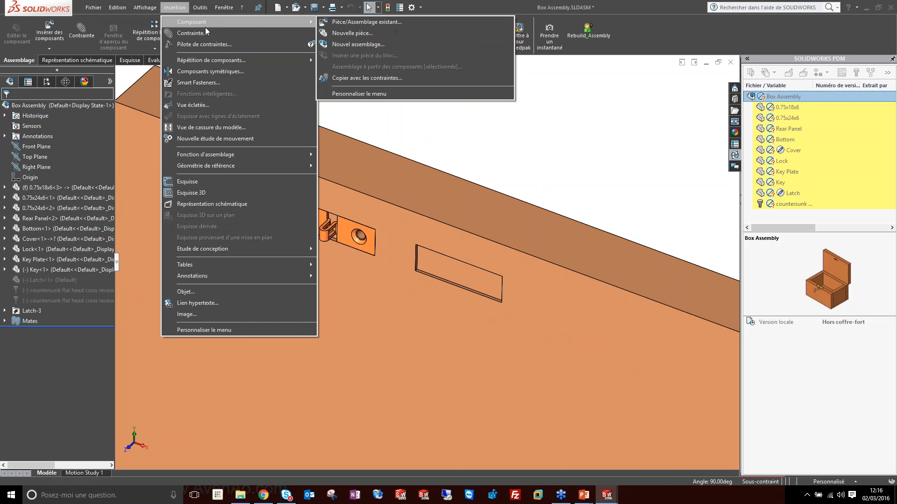
pyautogui.click(347, 22)
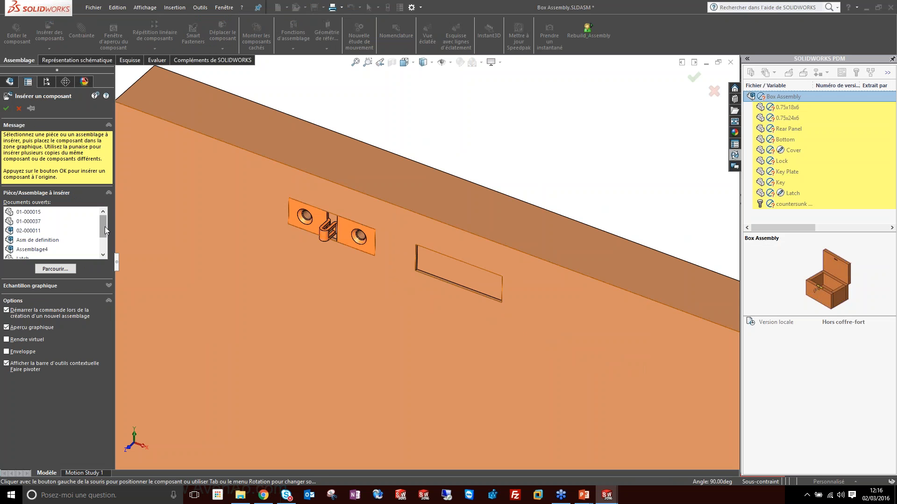
pyautogui.scroll(-1, 100, 225)
pyautogui.click(28, 231)
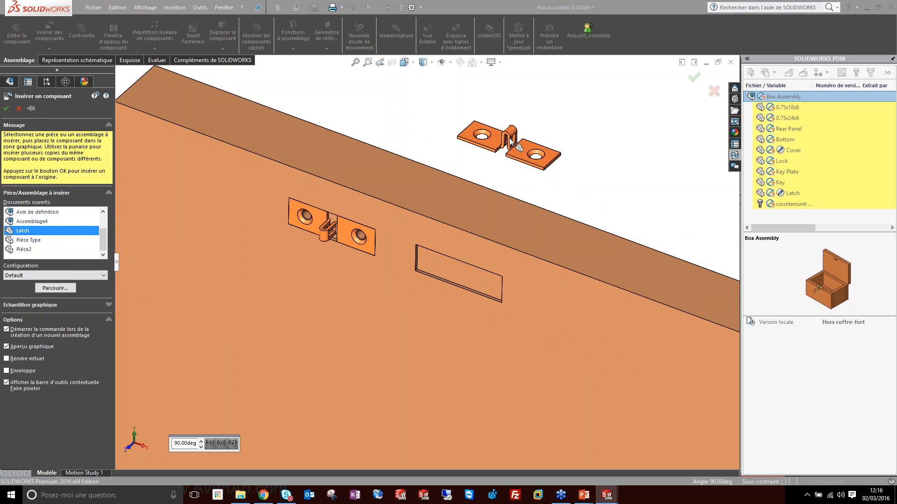
pyautogui.click(477, 230)
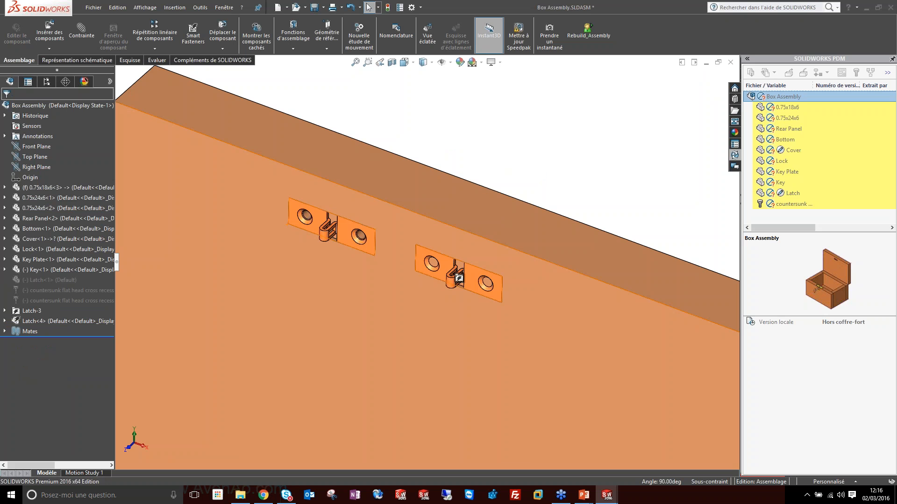
# Step: Inspect the newly placed latch in its pocket and expand its contents in the feature tree
pyautogui.scroll(-3, 459, 262)
pyautogui.moveTo(439, 266); pyautogui.dragTo(524, 225, button='middle')
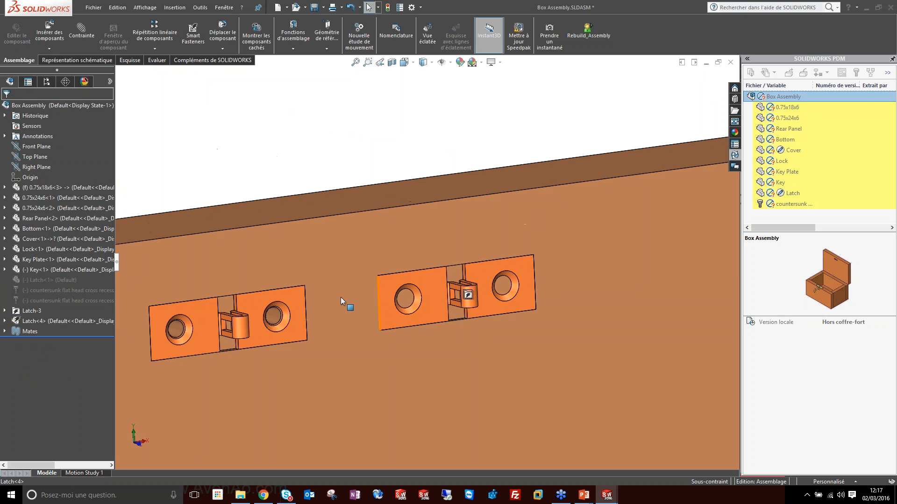
pyautogui.click(6, 322)
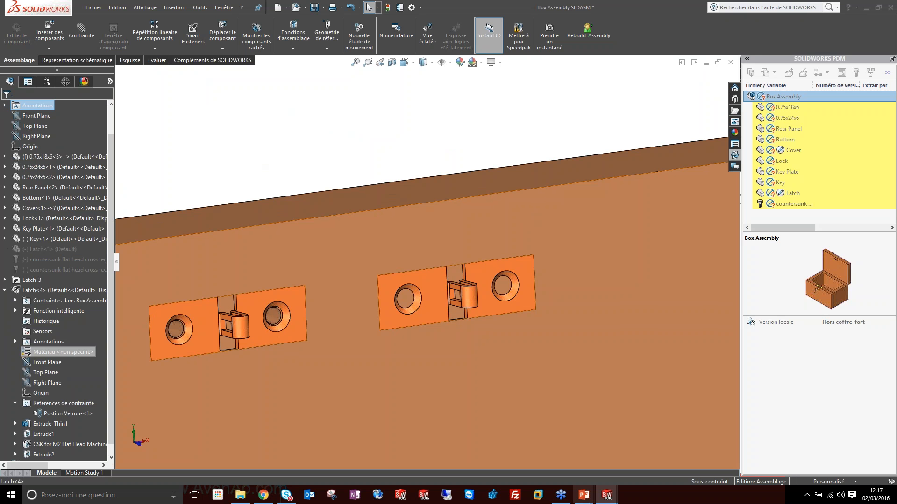
# Step: Switch to the running PowerPoint slideshow and advance to the closing questions slide
pyautogui.moveTo(586, 501)
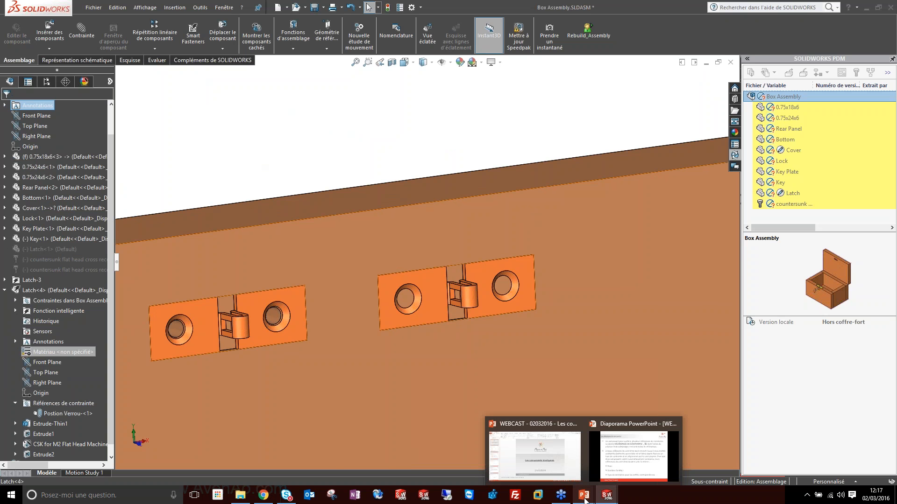
pyautogui.click(641, 460)
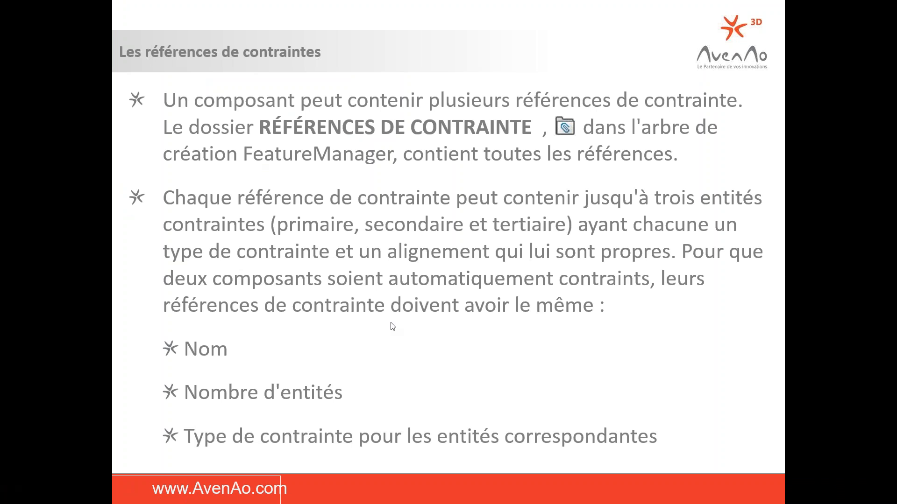
pyautogui.click(318, 320)
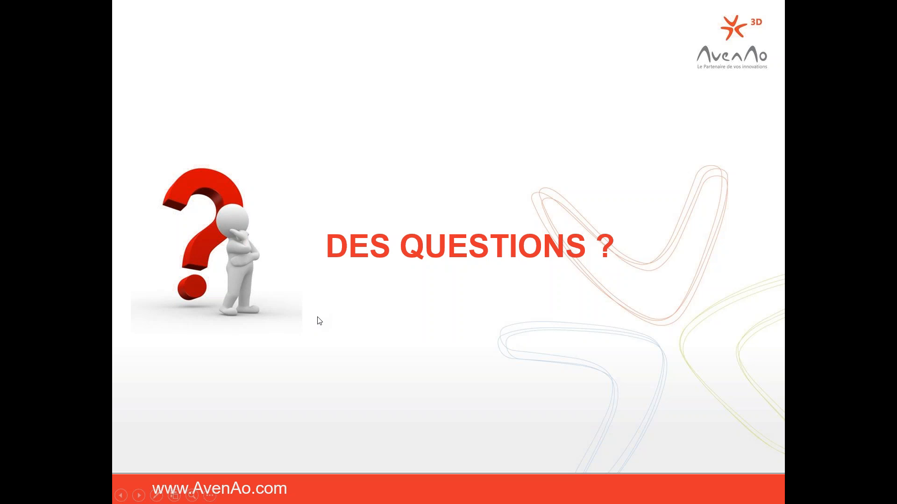
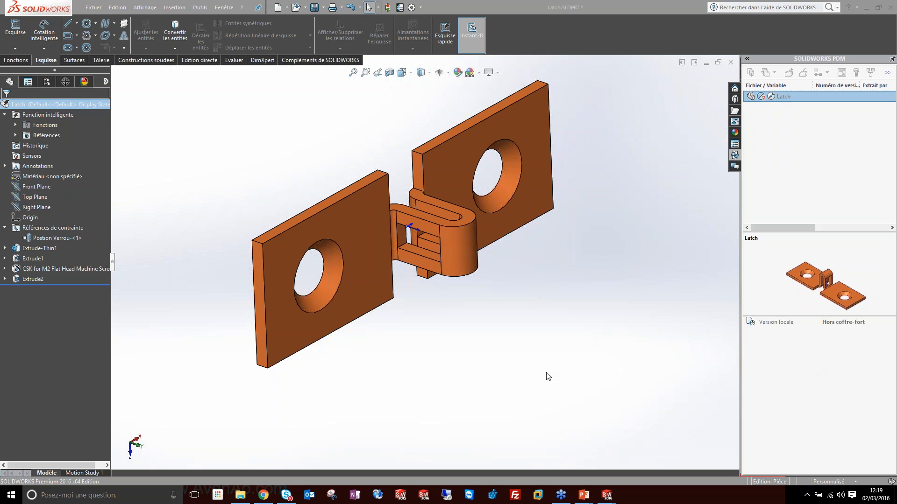
# Step: Add a configuration named test to the Latch part
pyautogui.click(47, 83)
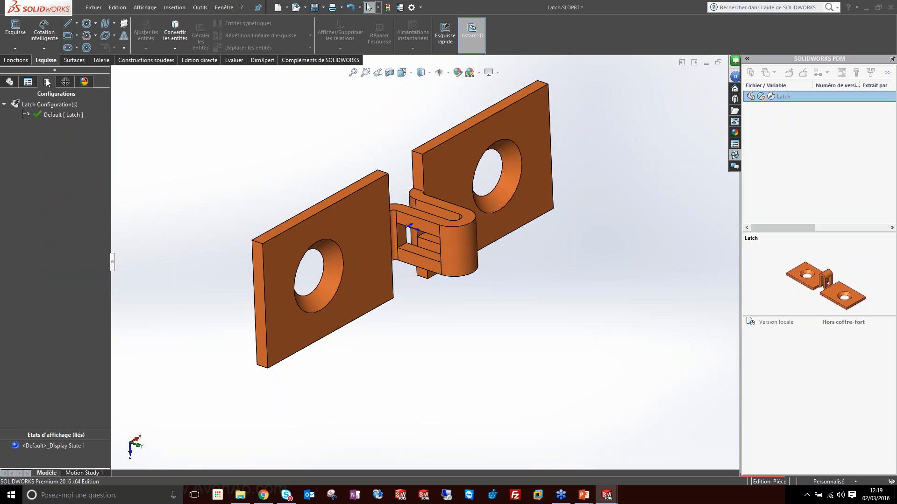
pyautogui.rightClick(40, 105)
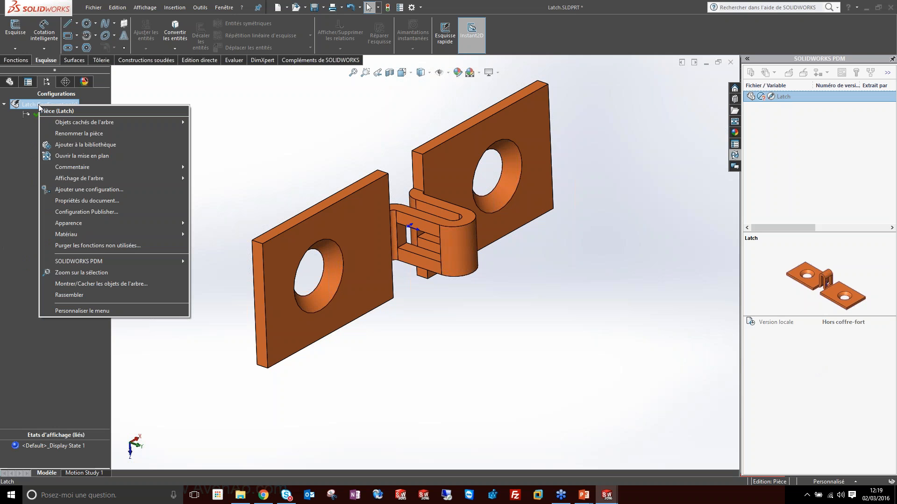
pyautogui.click(91, 192)
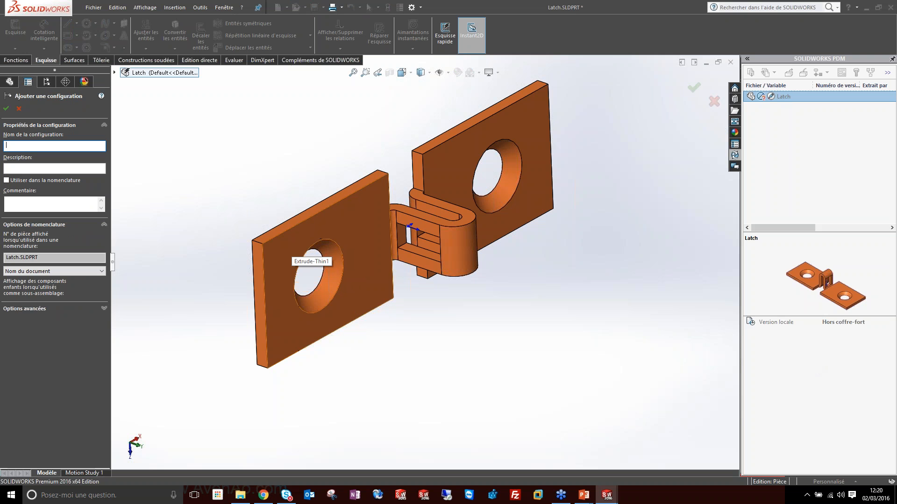
pyautogui.write('test')
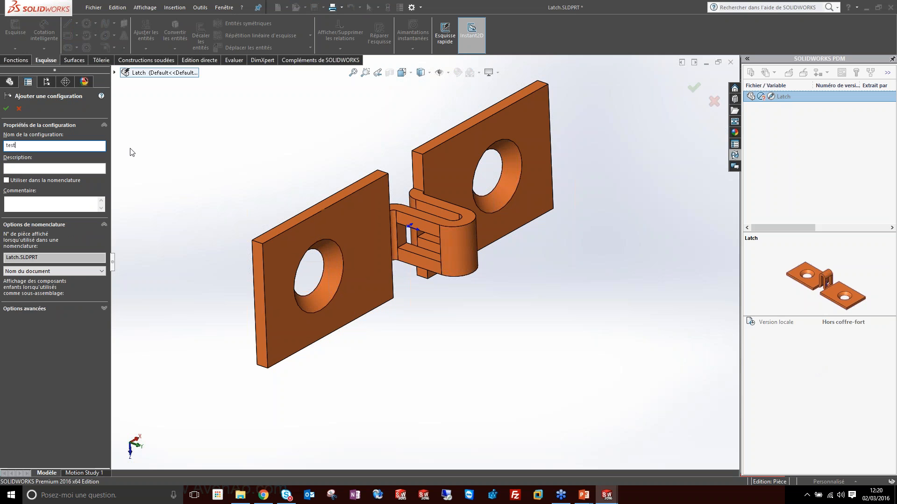
pyautogui.click(6, 109)
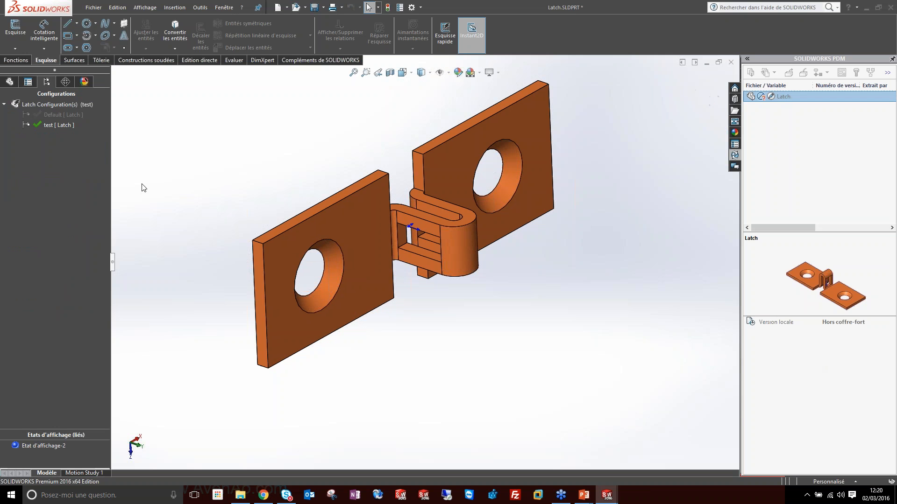
# Step: Examine the latch's mate reference and its smart feature's stored features and references in the test configuration, including their available options
pyautogui.click(10, 82)
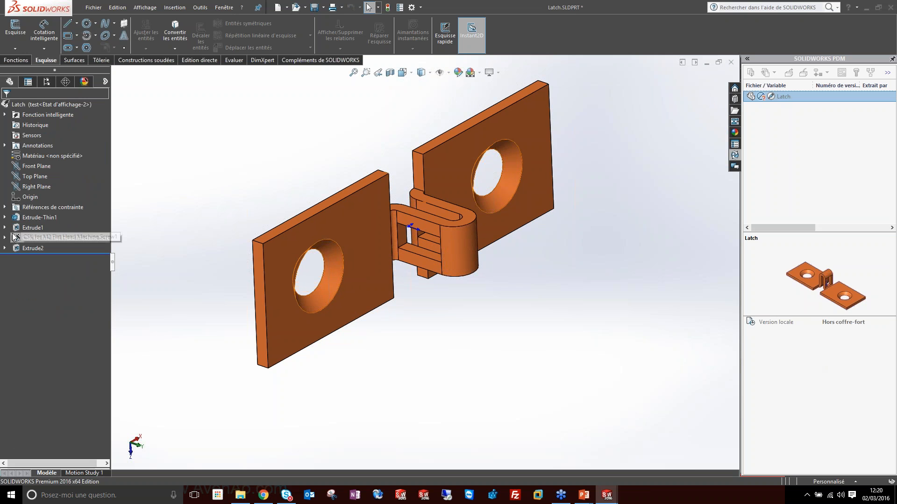
pyautogui.click(4, 207)
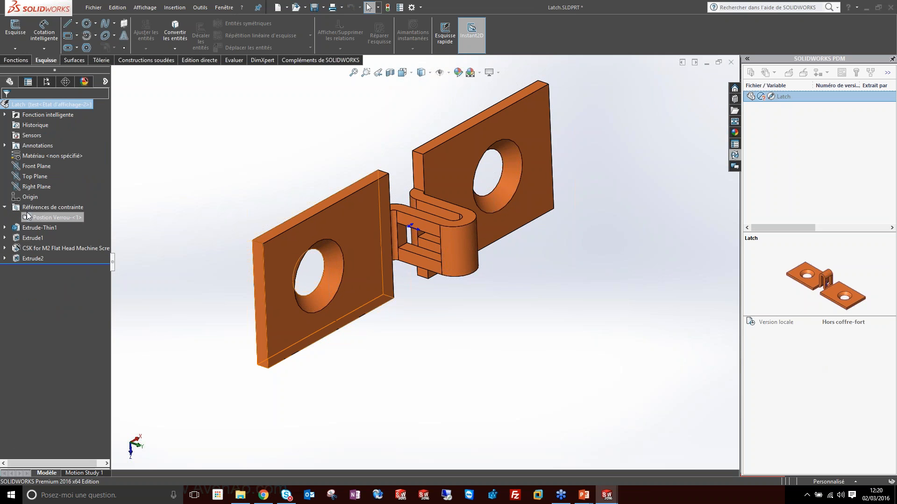
pyautogui.rightClick(55, 221)
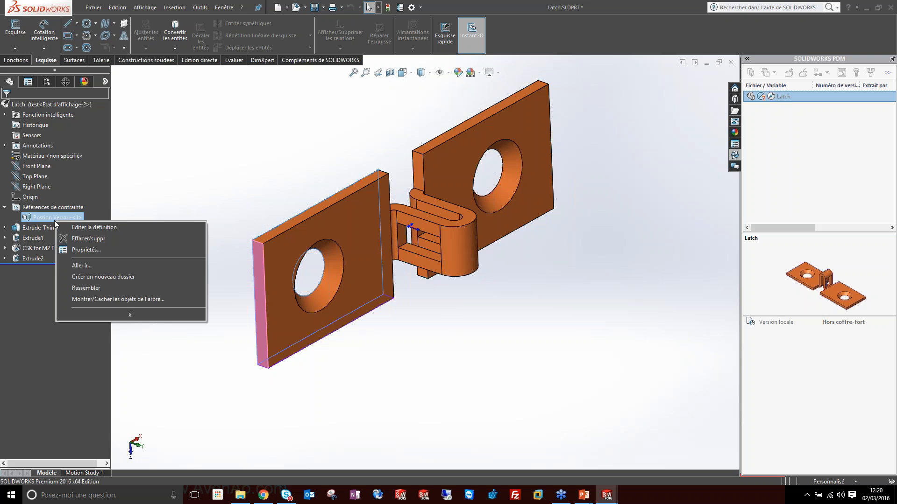
pyautogui.click(194, 193)
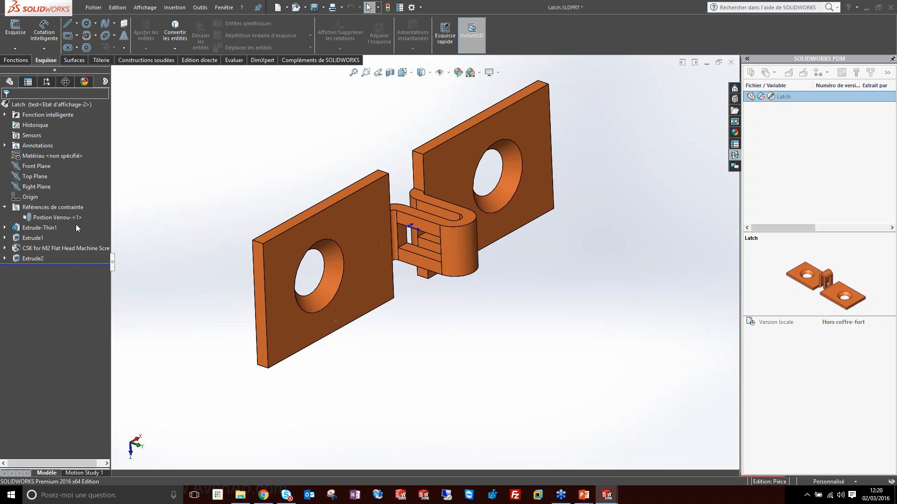
pyautogui.click(4, 115)
pyautogui.click(15, 124)
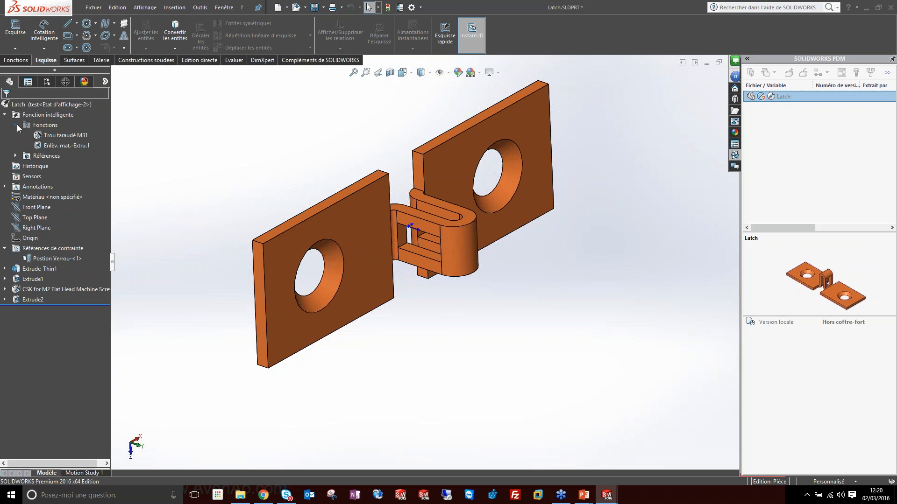
pyautogui.click(19, 157)
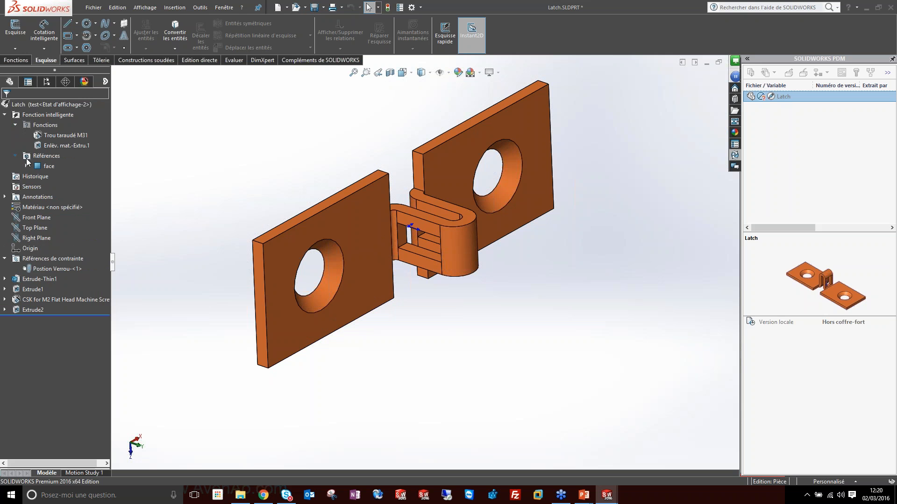
pyautogui.rightClick(65, 135)
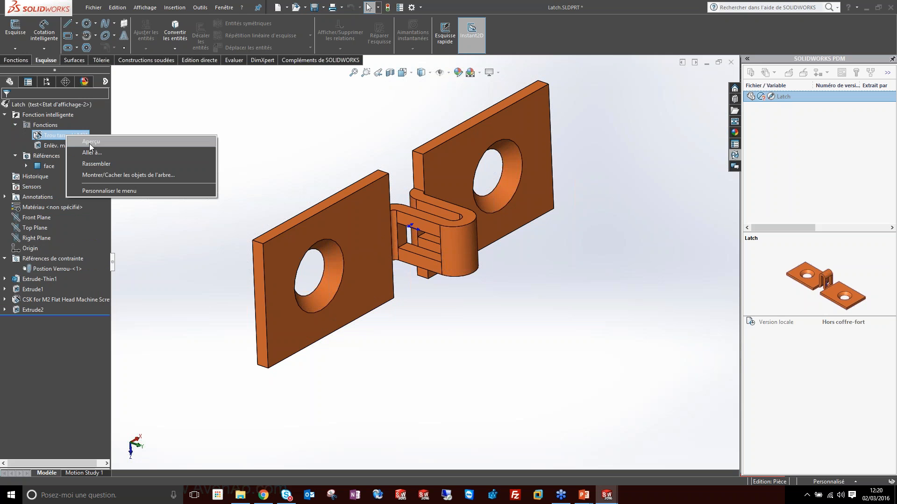
pyautogui.click(303, 115)
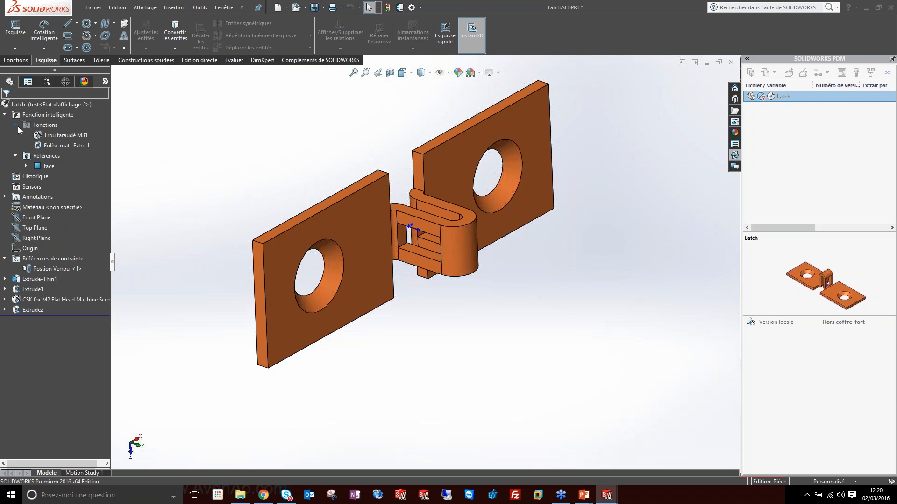
pyautogui.click(890, 359)
# Step: Switch to the 02-000011 assembly and open its vertical motor mounting plate, 01-000039, as a separate part
pyautogui.click(224, 7)
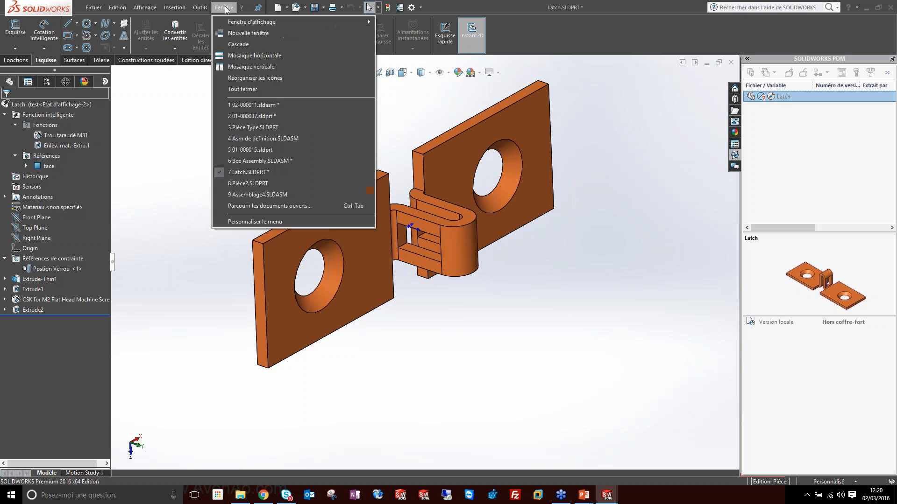
pyautogui.click(255, 105)
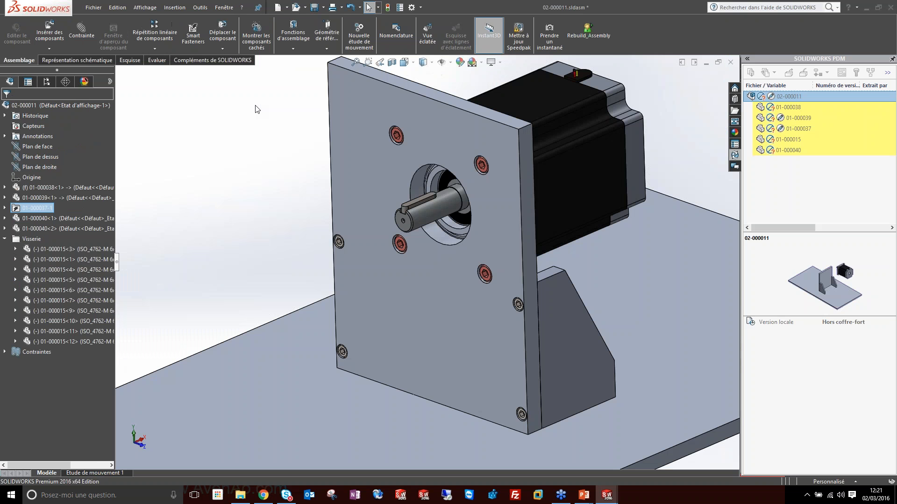
pyautogui.rightClick(366, 171)
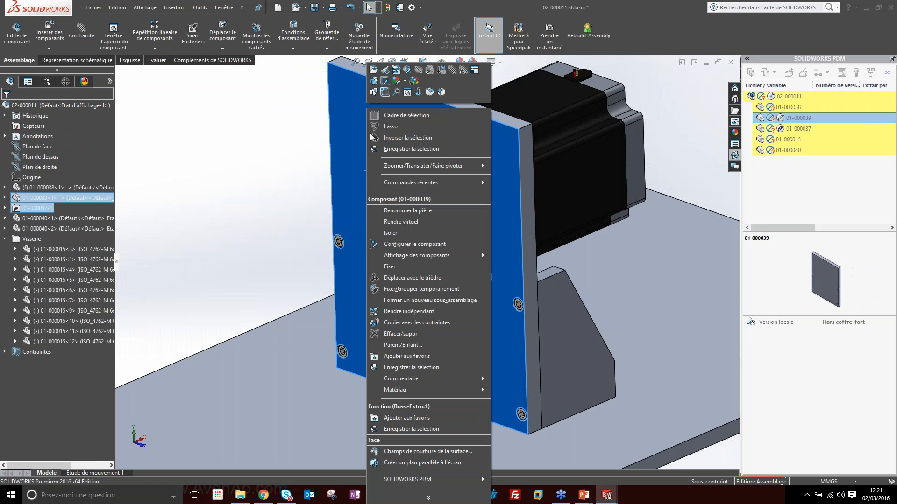
pyautogui.click(372, 81)
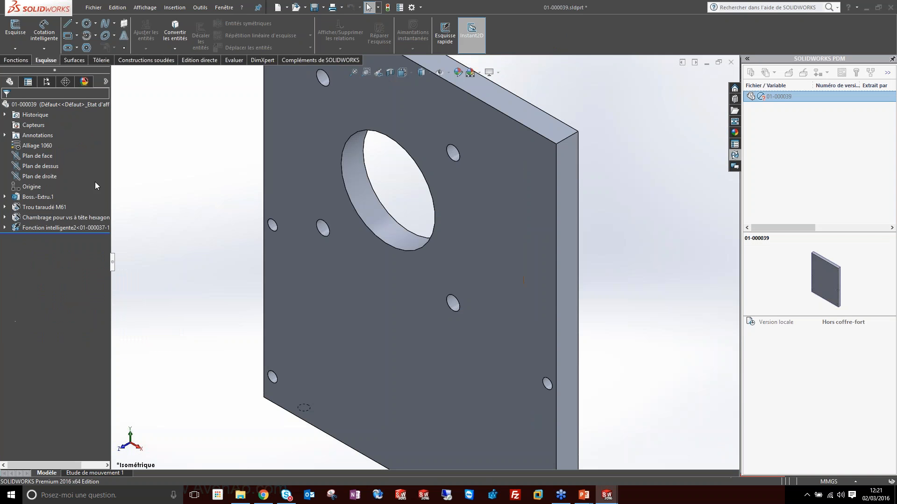
# Step: Examine the plate's inserted smart feature, expanding its extruded cut and socket-head counterbores to reveal their sketches
pyautogui.click(6, 228)
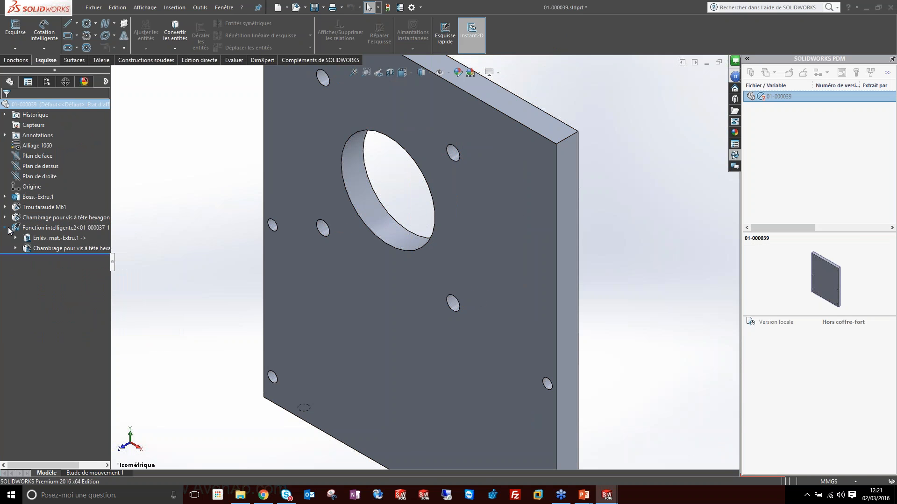
pyautogui.click(36, 238)
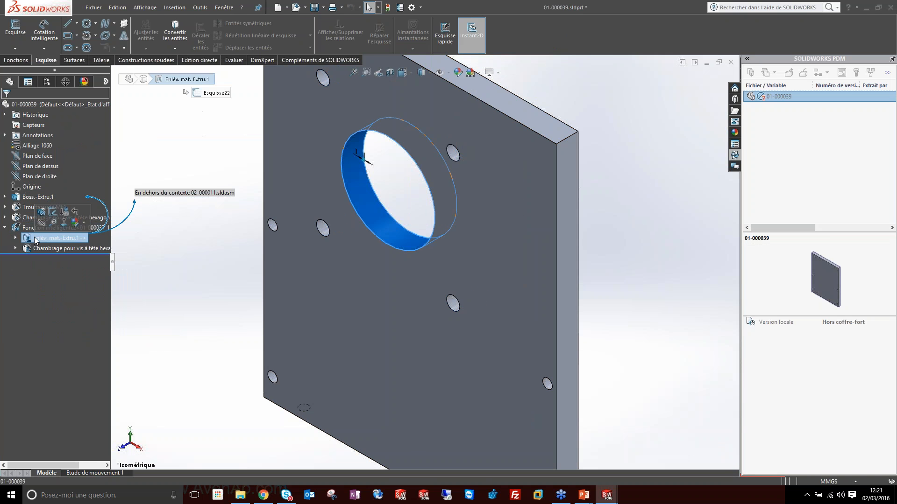
pyautogui.click(16, 238)
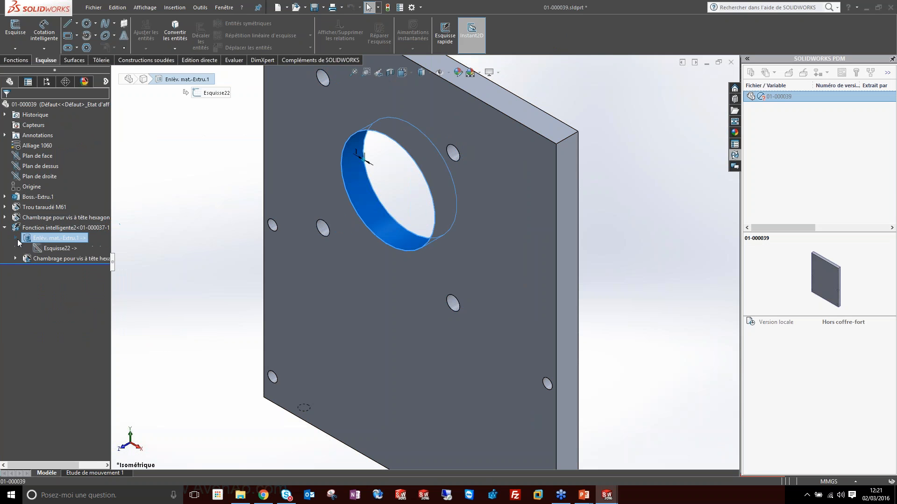
pyautogui.click(16, 258)
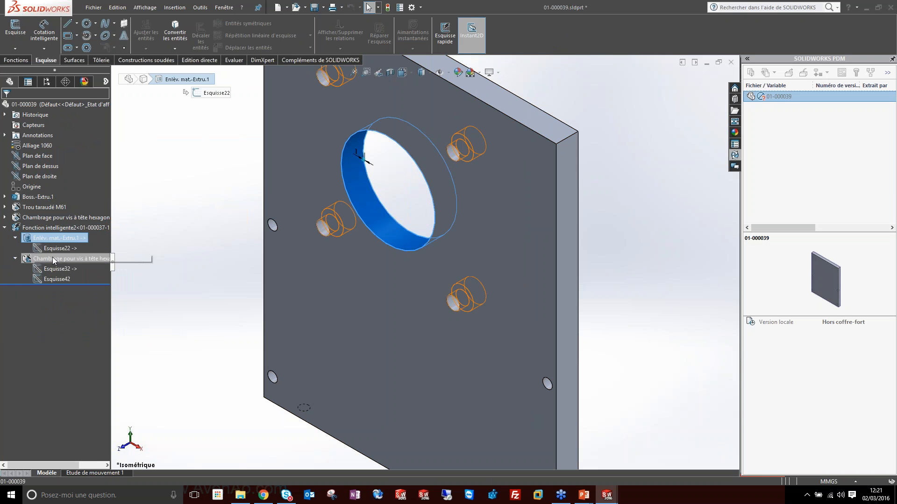